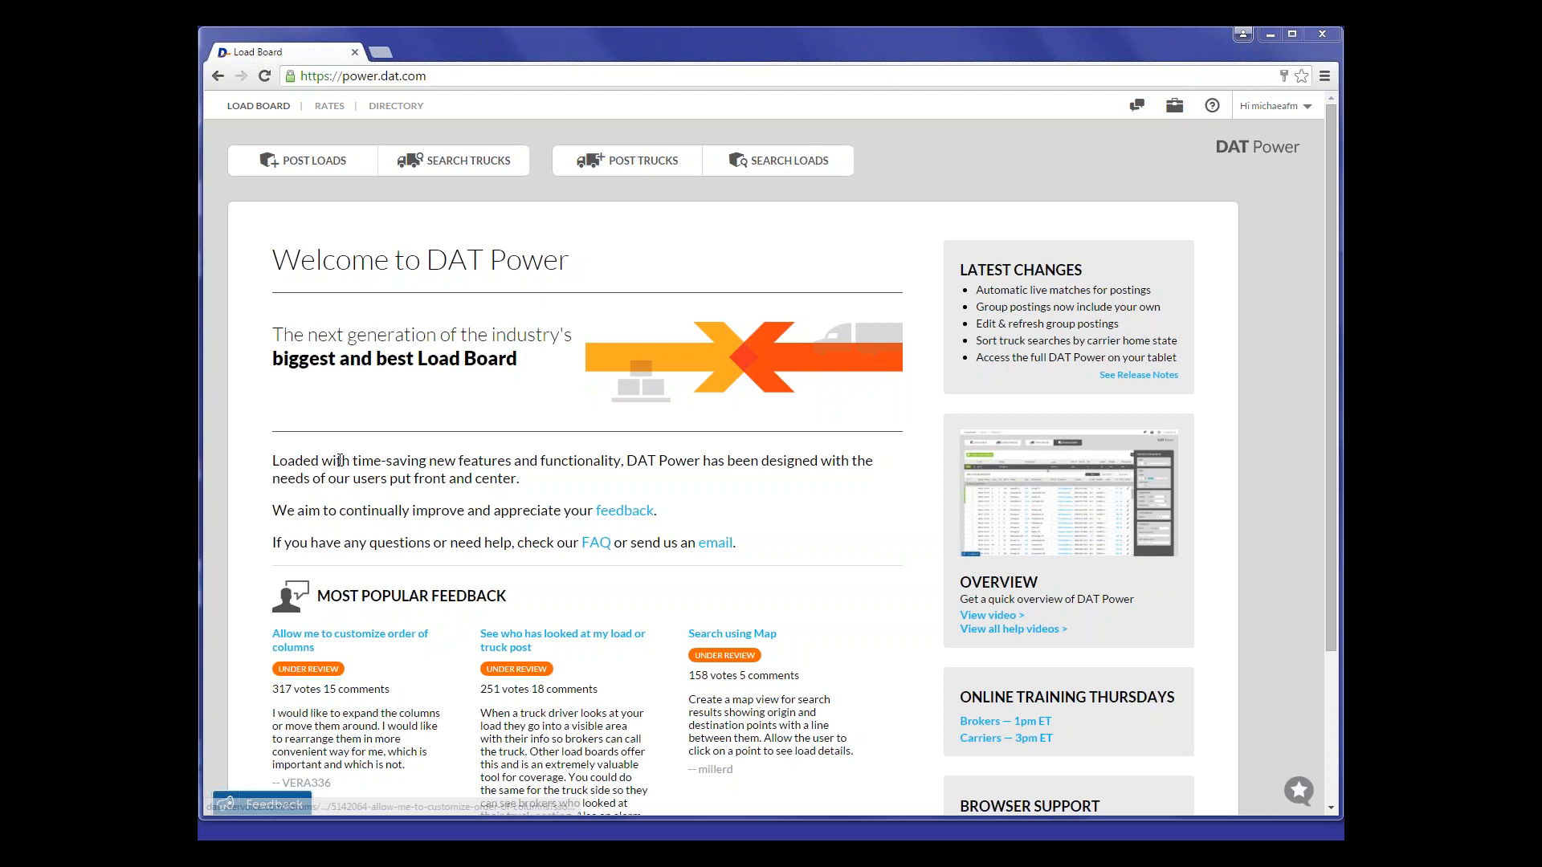
- Open the Help Center's Power training videos, look through the list of how-to videos, and close the help page
{"action": "left_click", "coordinate": [1212, 105]}
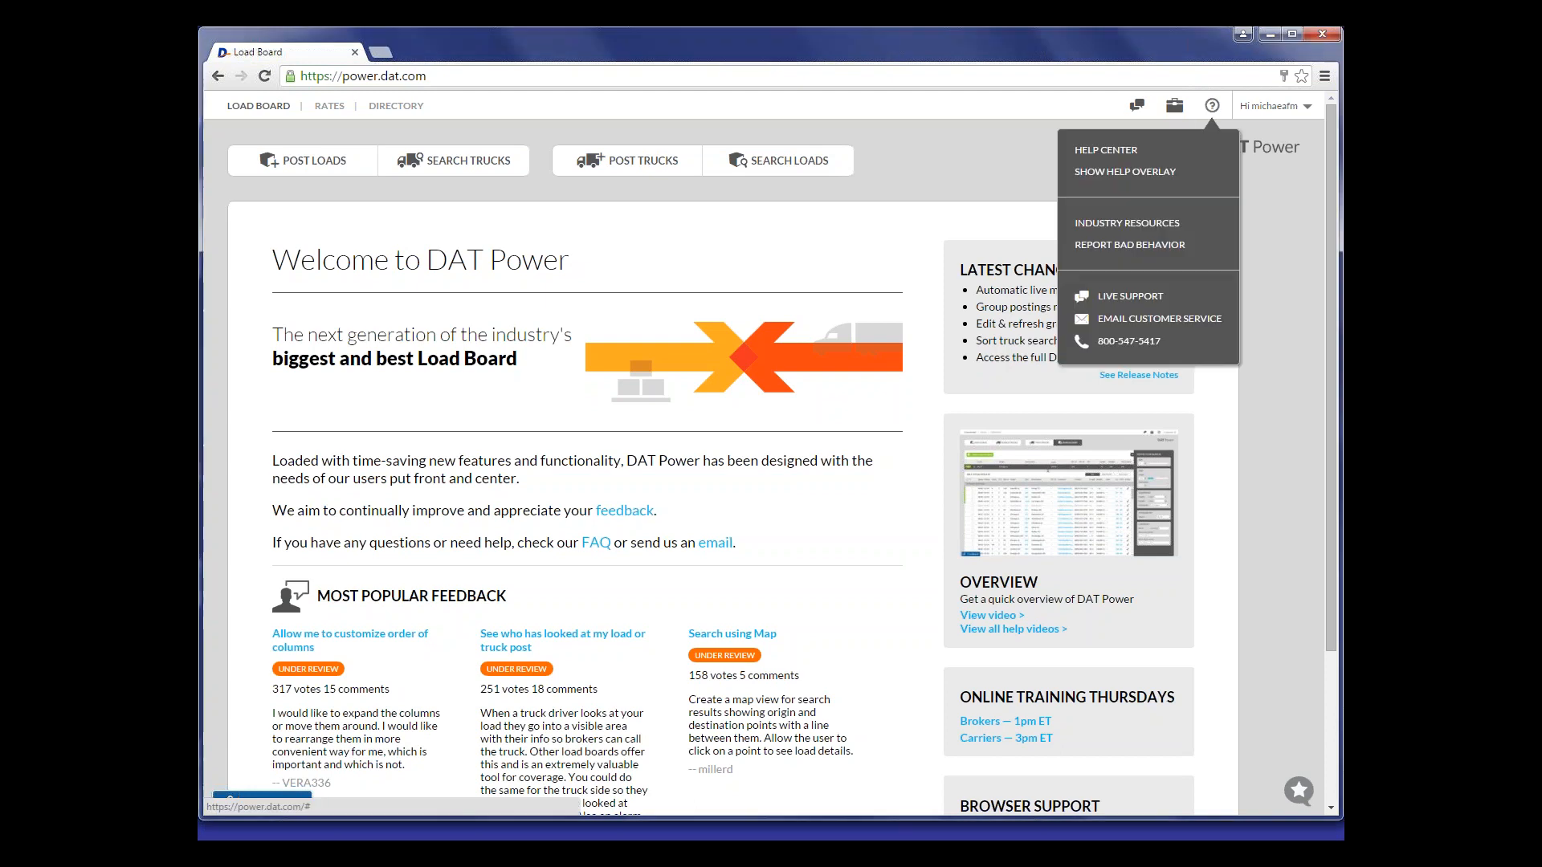
{"action": "left_click", "coordinate": [1140, 151]}
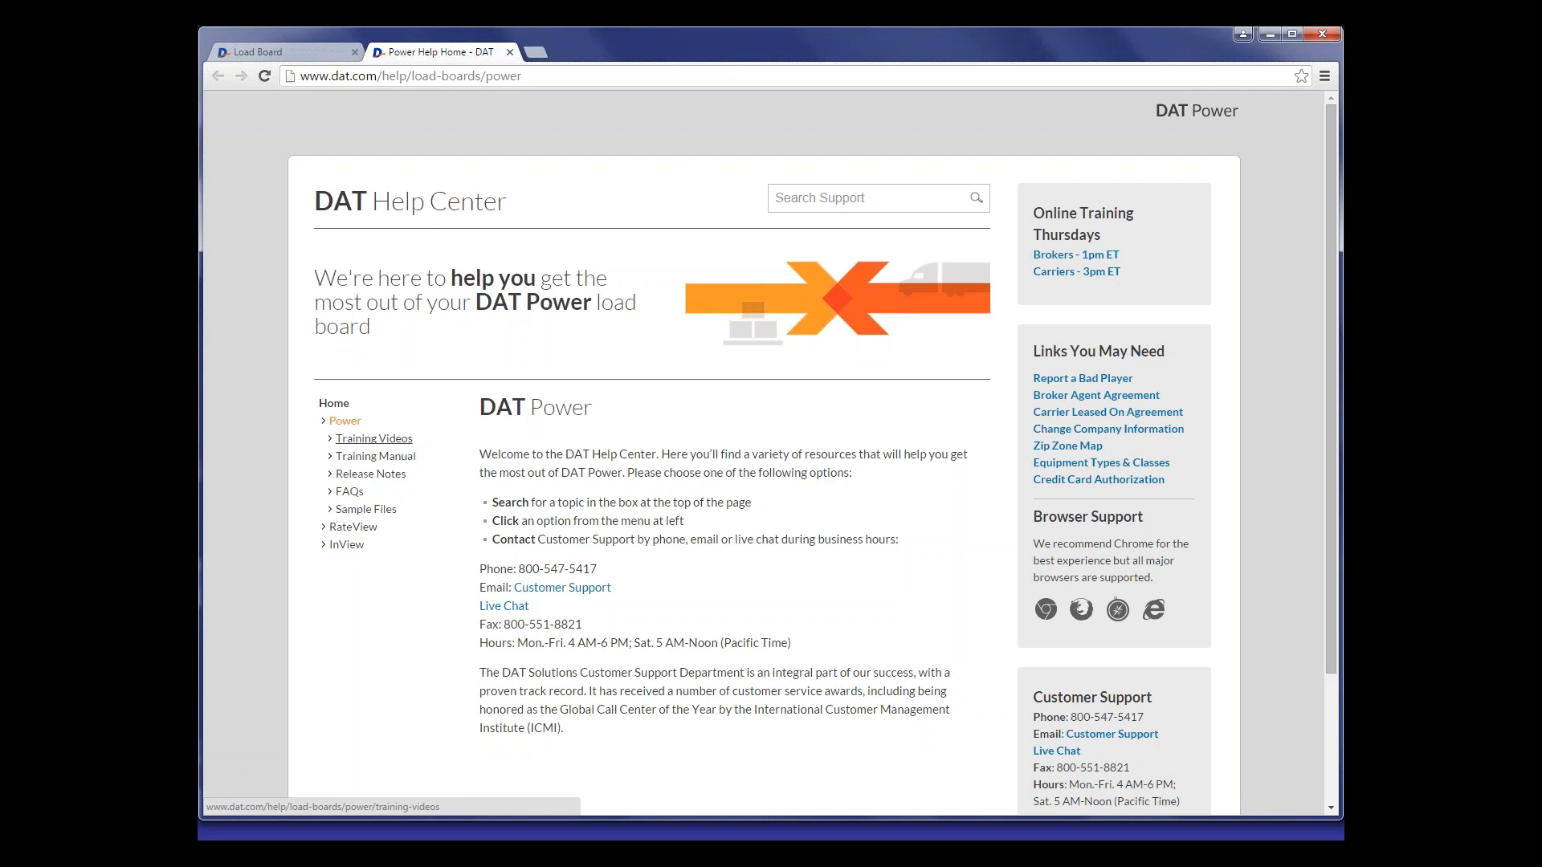
{"action": "left_click", "coordinate": [374, 438]}
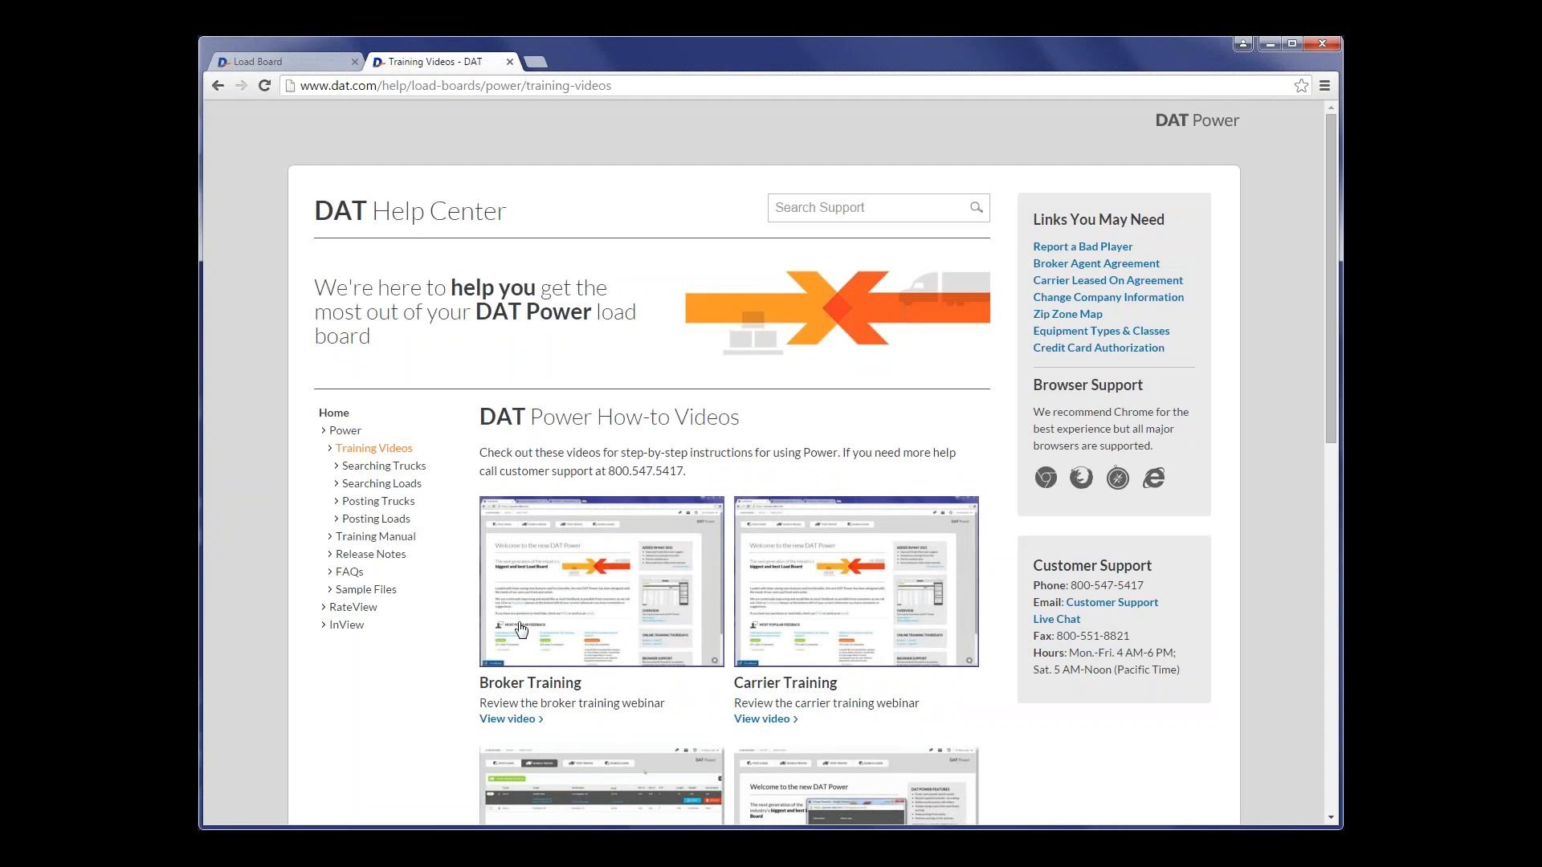
{"action": "scroll", "coordinate": [723, 610], "scroll_direction": "down", "scroll_amount": 2}
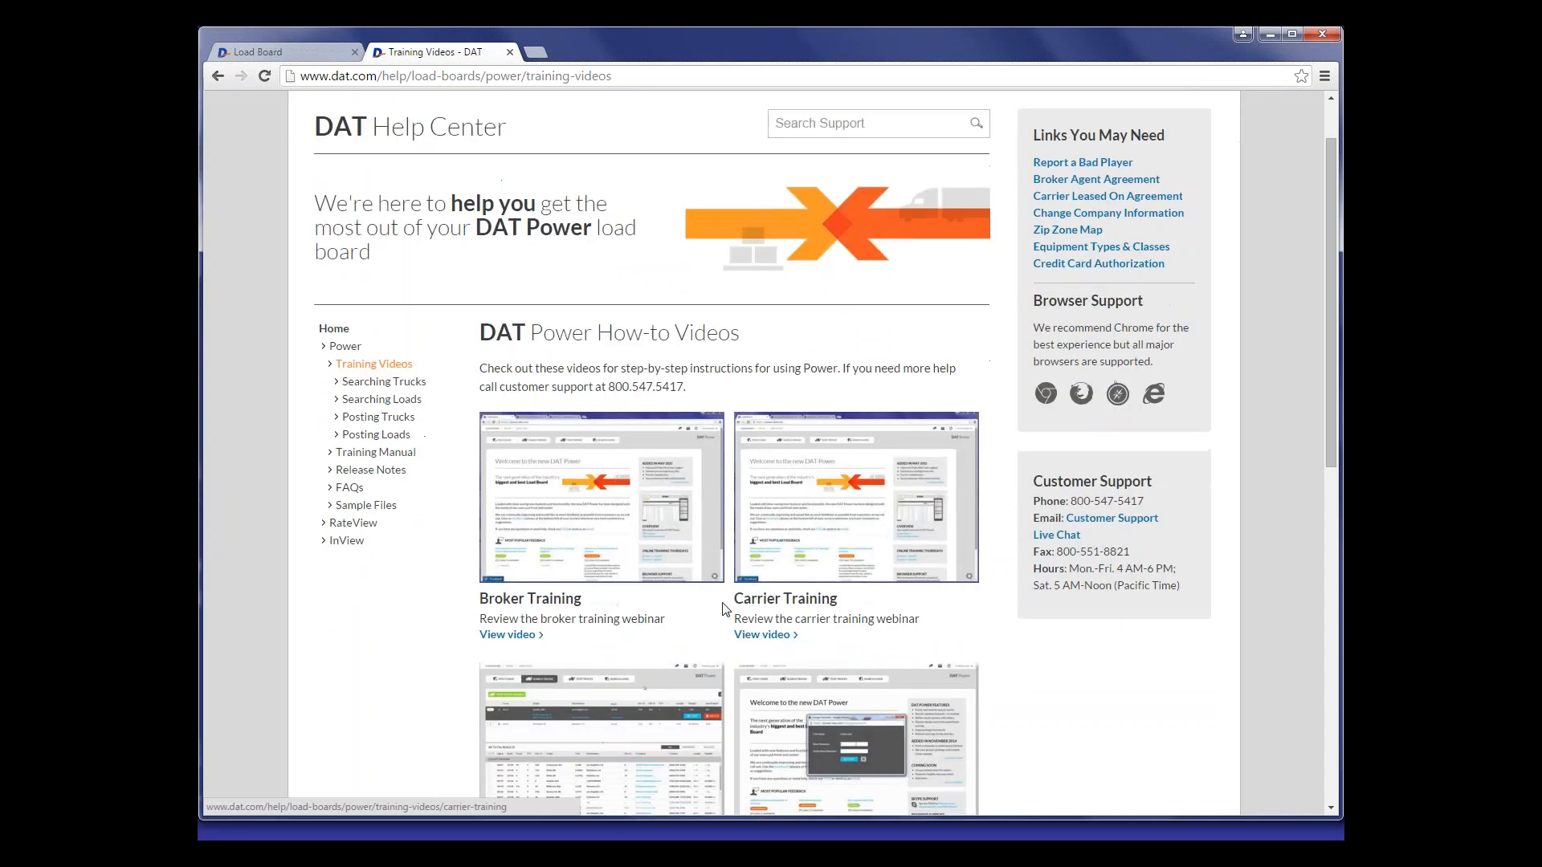
{"action": "scroll", "coordinate": [725, 609], "scroll_direction": "down", "scroll_amount": 1}
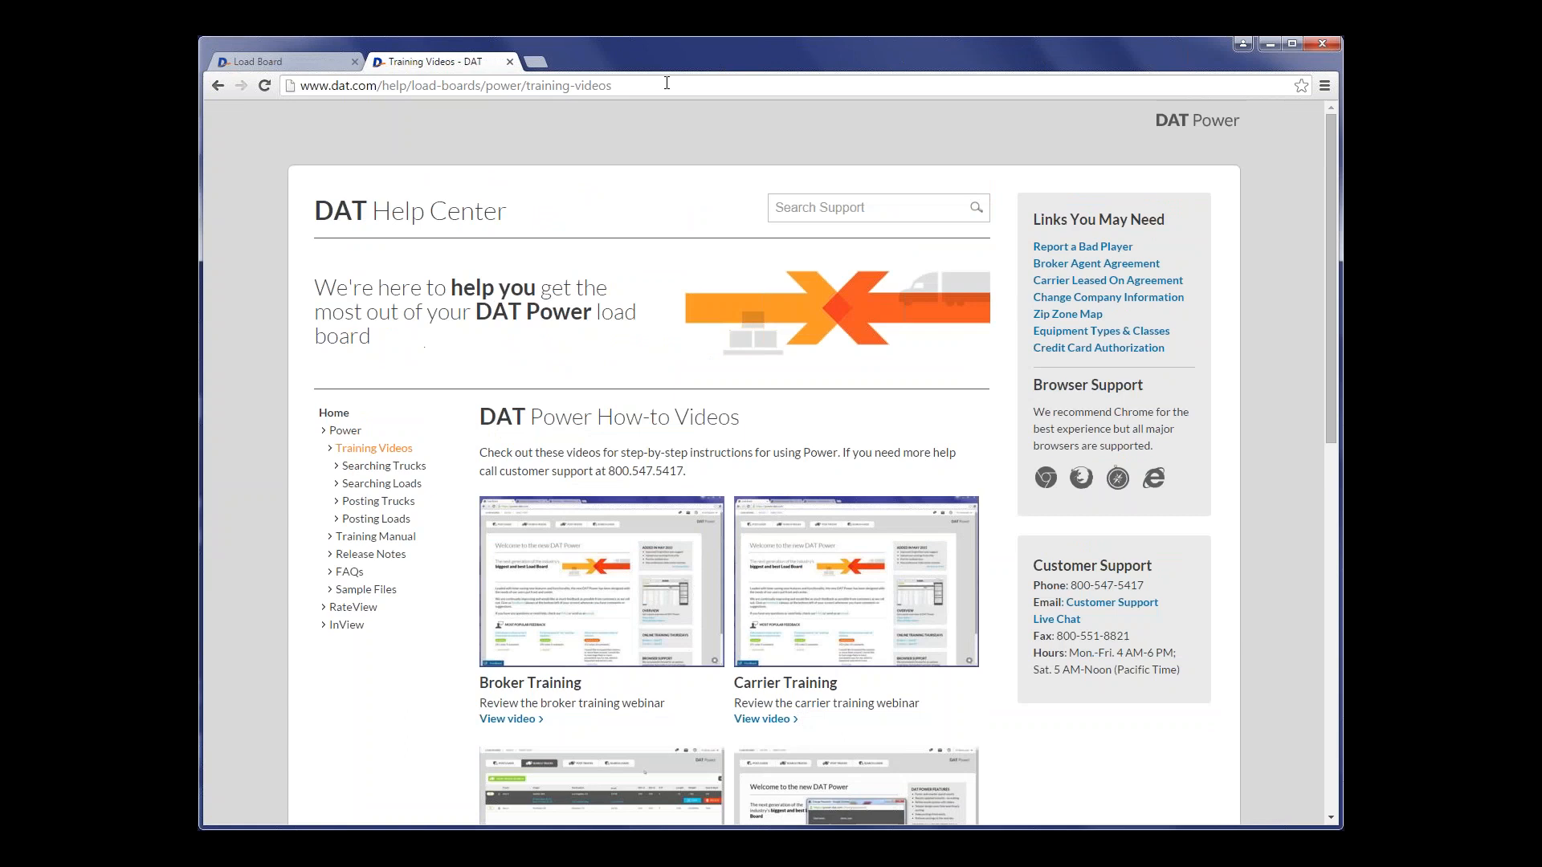
{"action": "left_click", "coordinate": [509, 62]}
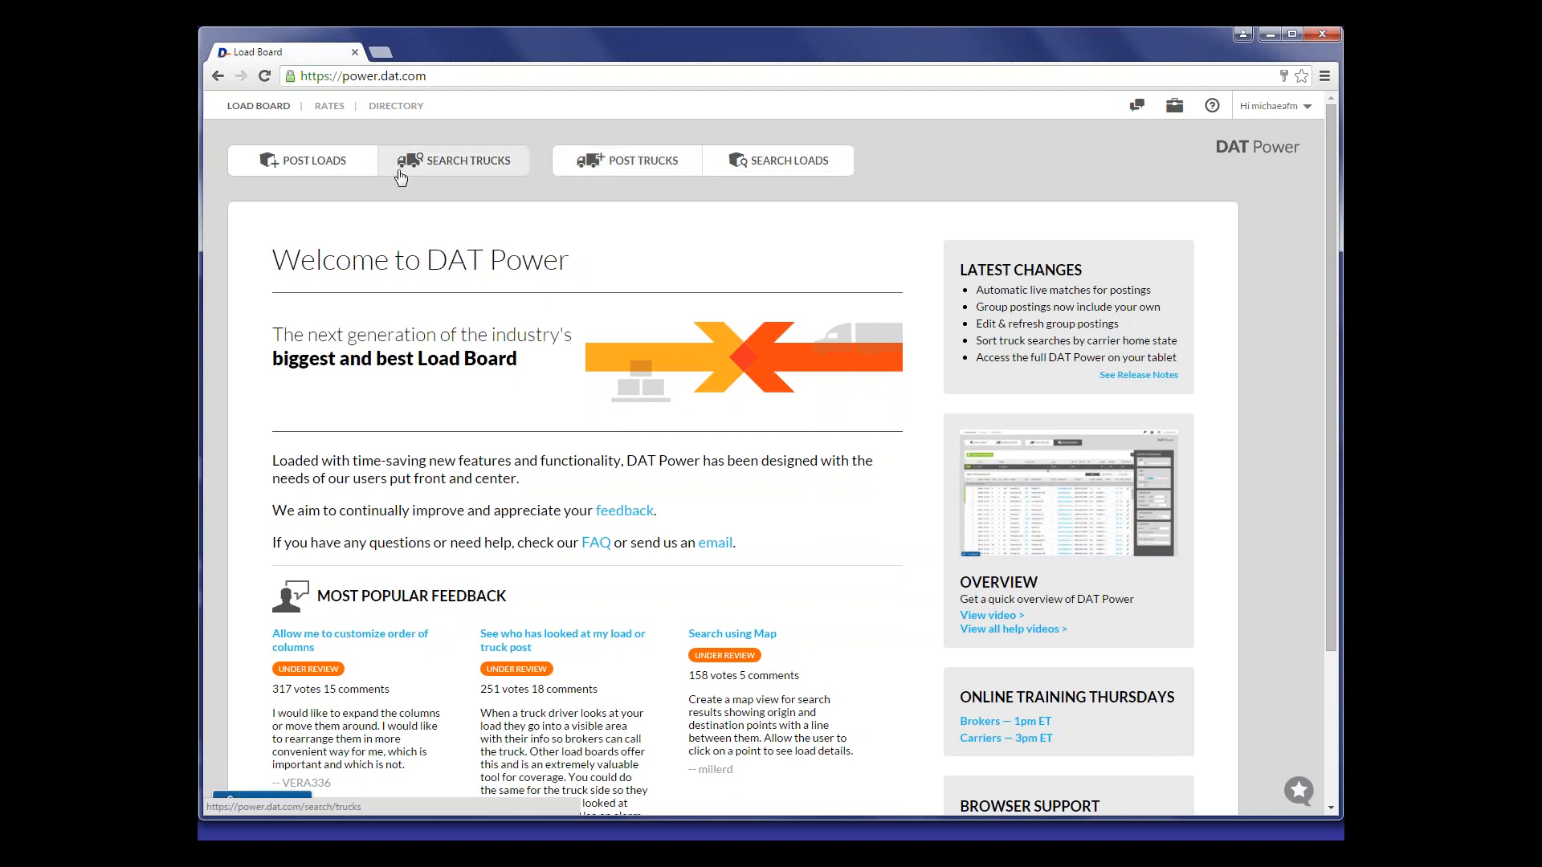
- Open the load postings, refresh the expired Dallas, TX to Houston, TX post, and check its details
{"action": "left_click", "coordinate": [322, 164]}
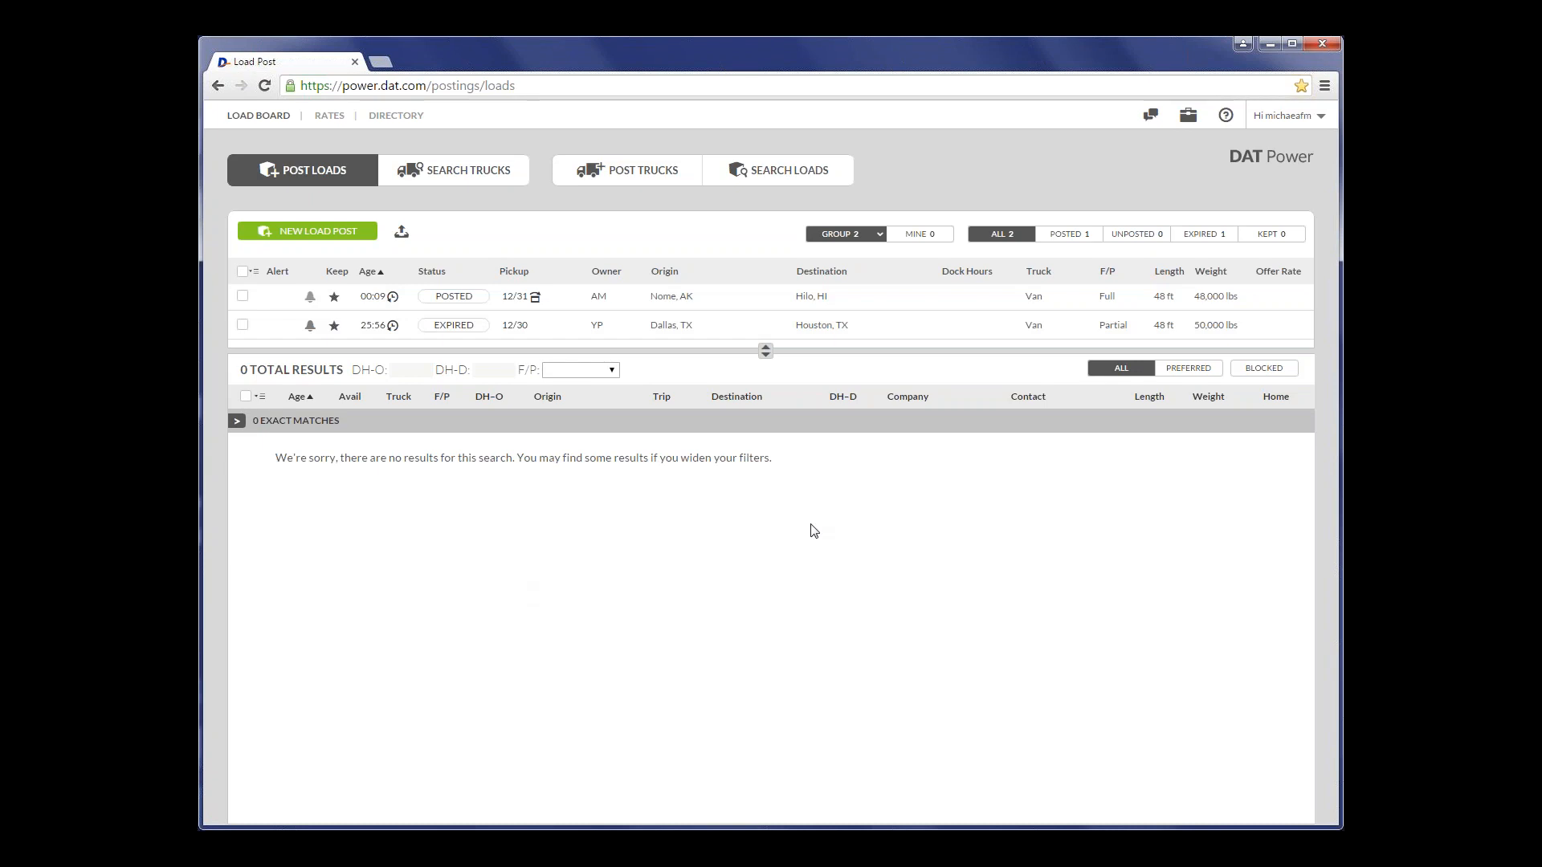
{"action": "left_click", "coordinate": [616, 335]}
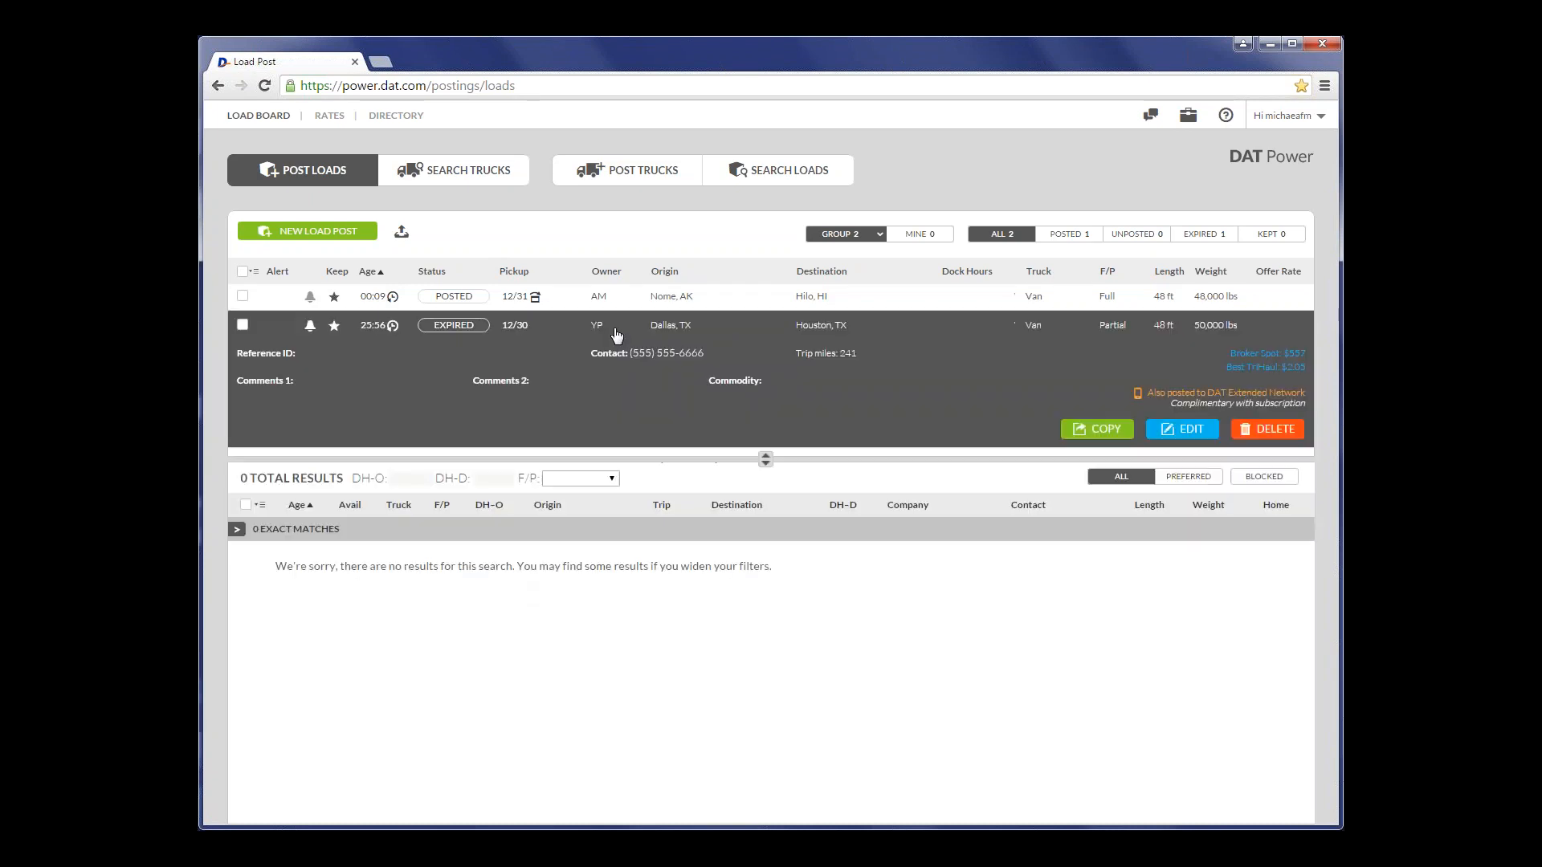
{"action": "left_click", "coordinate": [877, 341]}
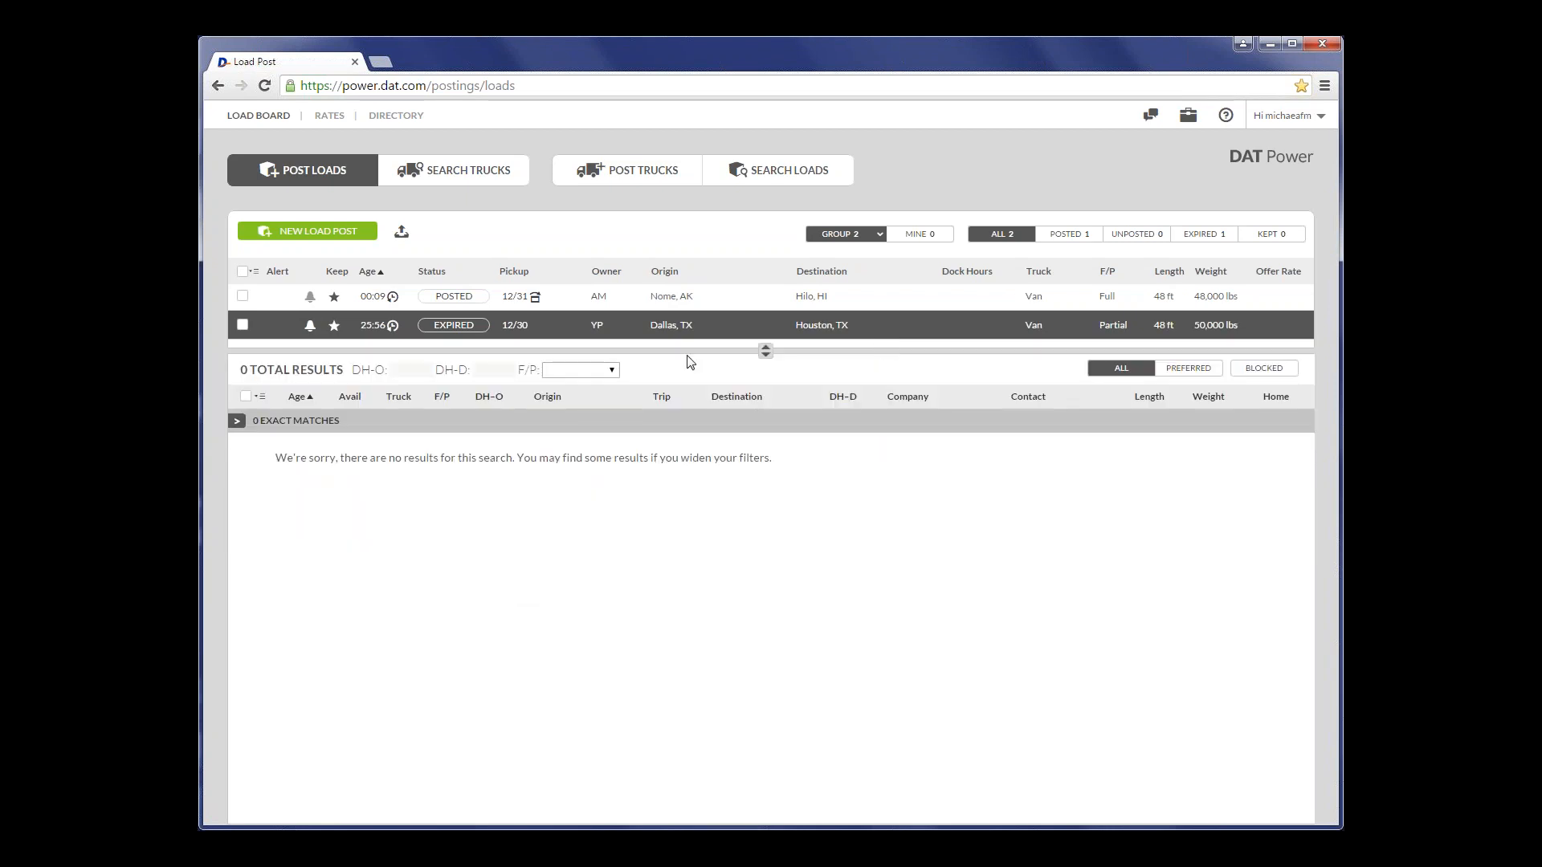
{"action": "left_click", "coordinate": [466, 326]}
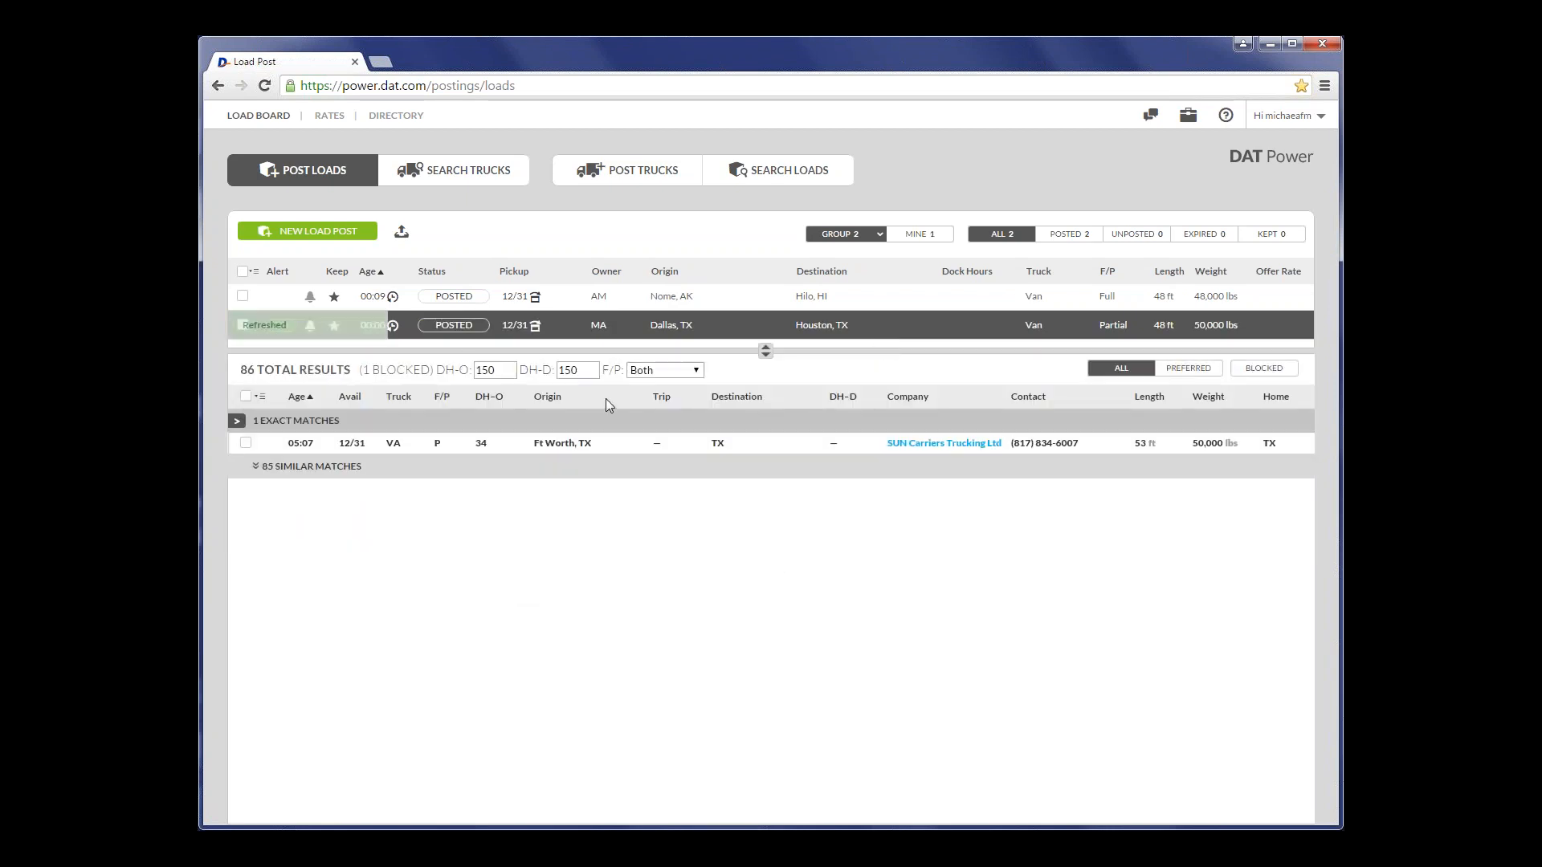
{"action": "left_click", "coordinate": [728, 335]}
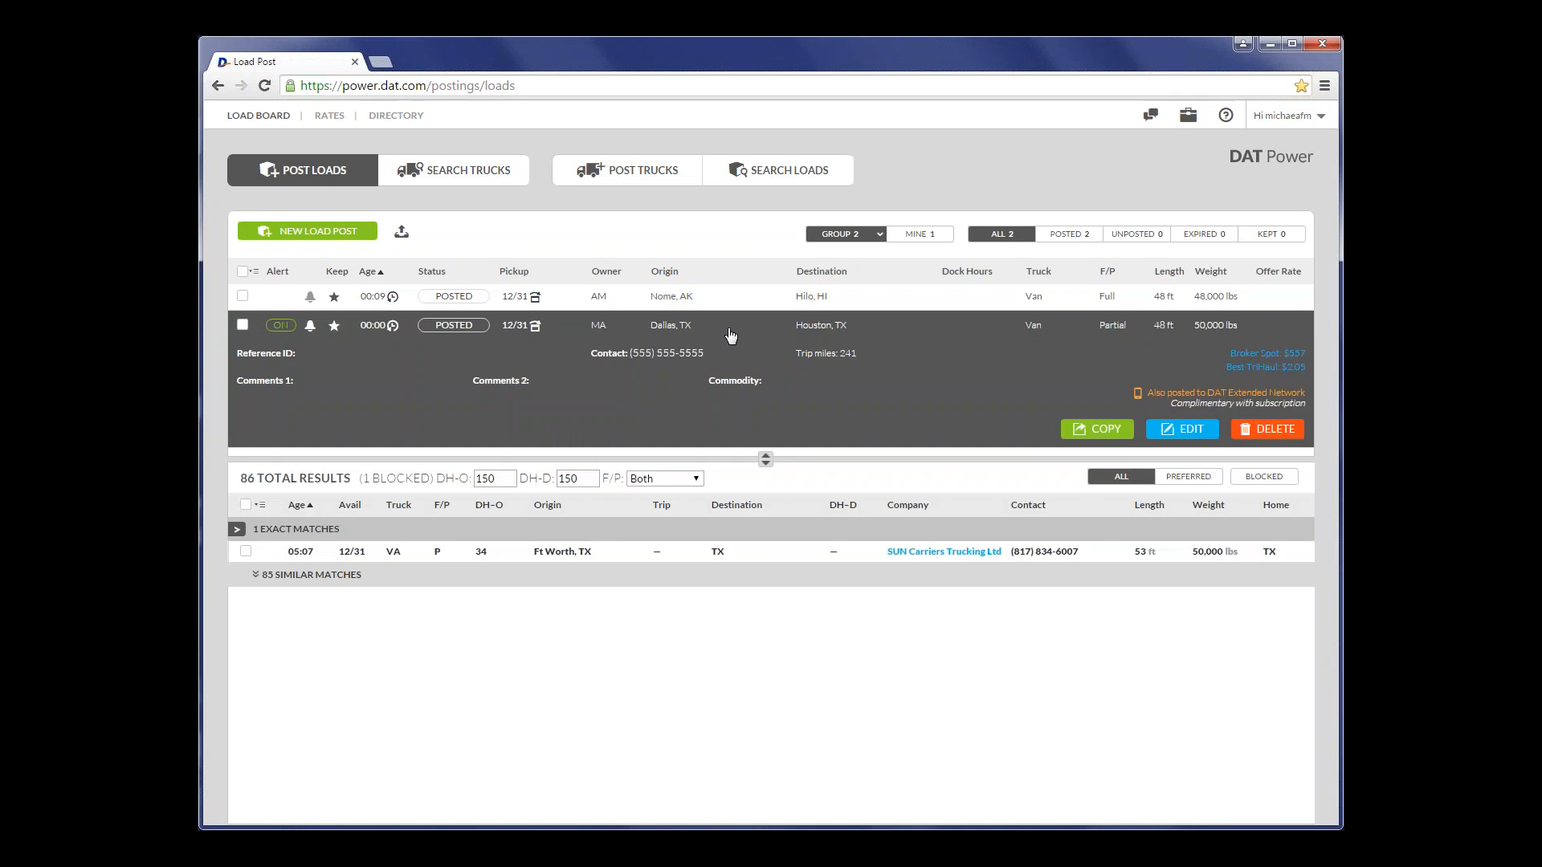
{"action": "left_click", "coordinate": [735, 335]}
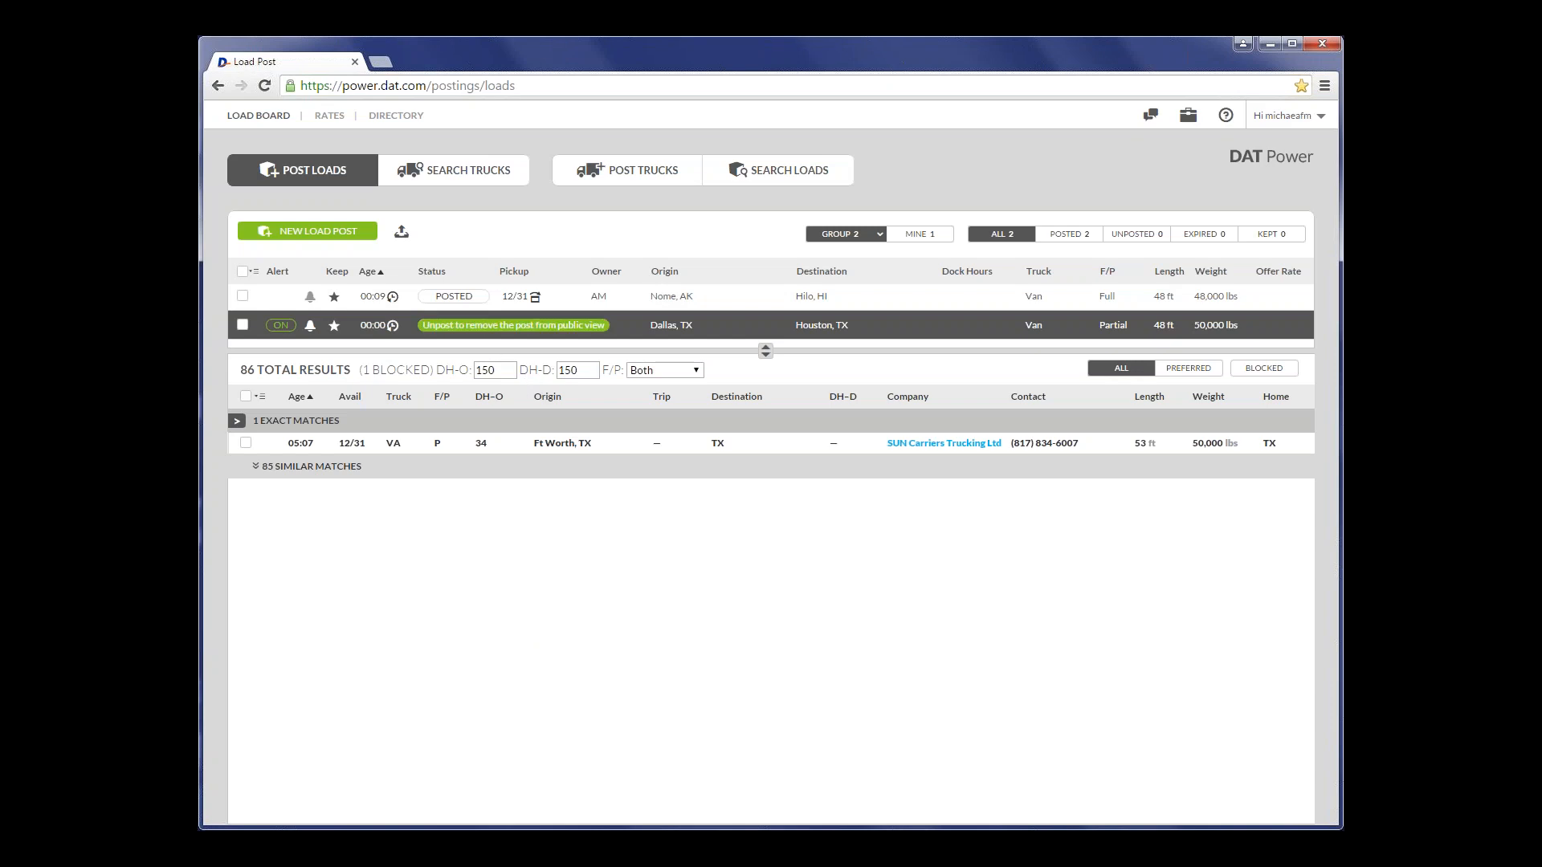
- Start a new load post for pickup on 12/31 and enter "Noon and 2pm" as the pickup hours
{"action": "left_click", "coordinate": [323, 235]}
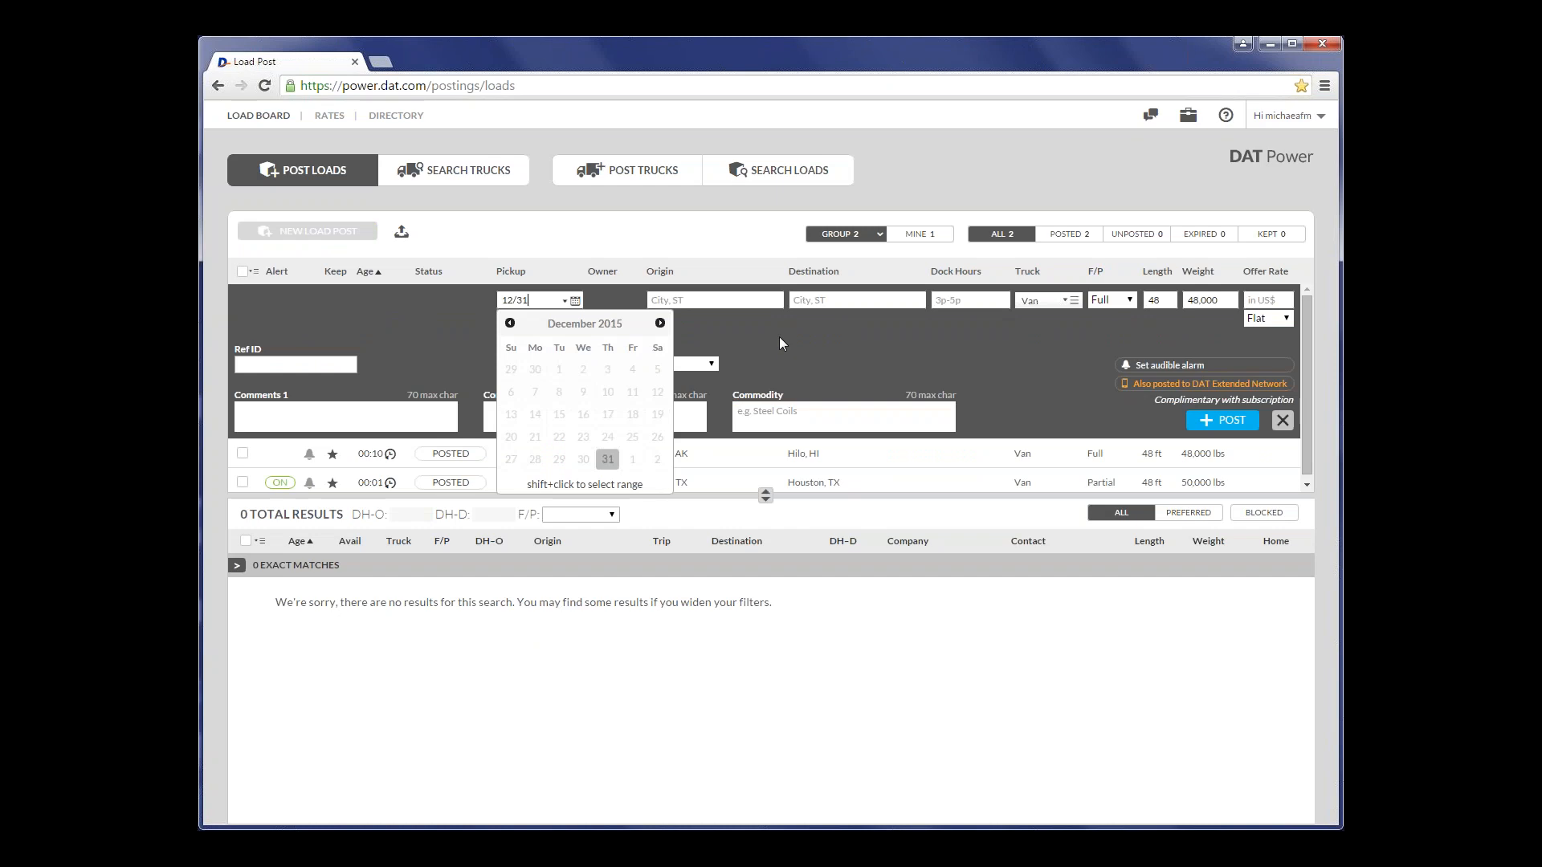
{"action": "left_click", "coordinate": [779, 365]}
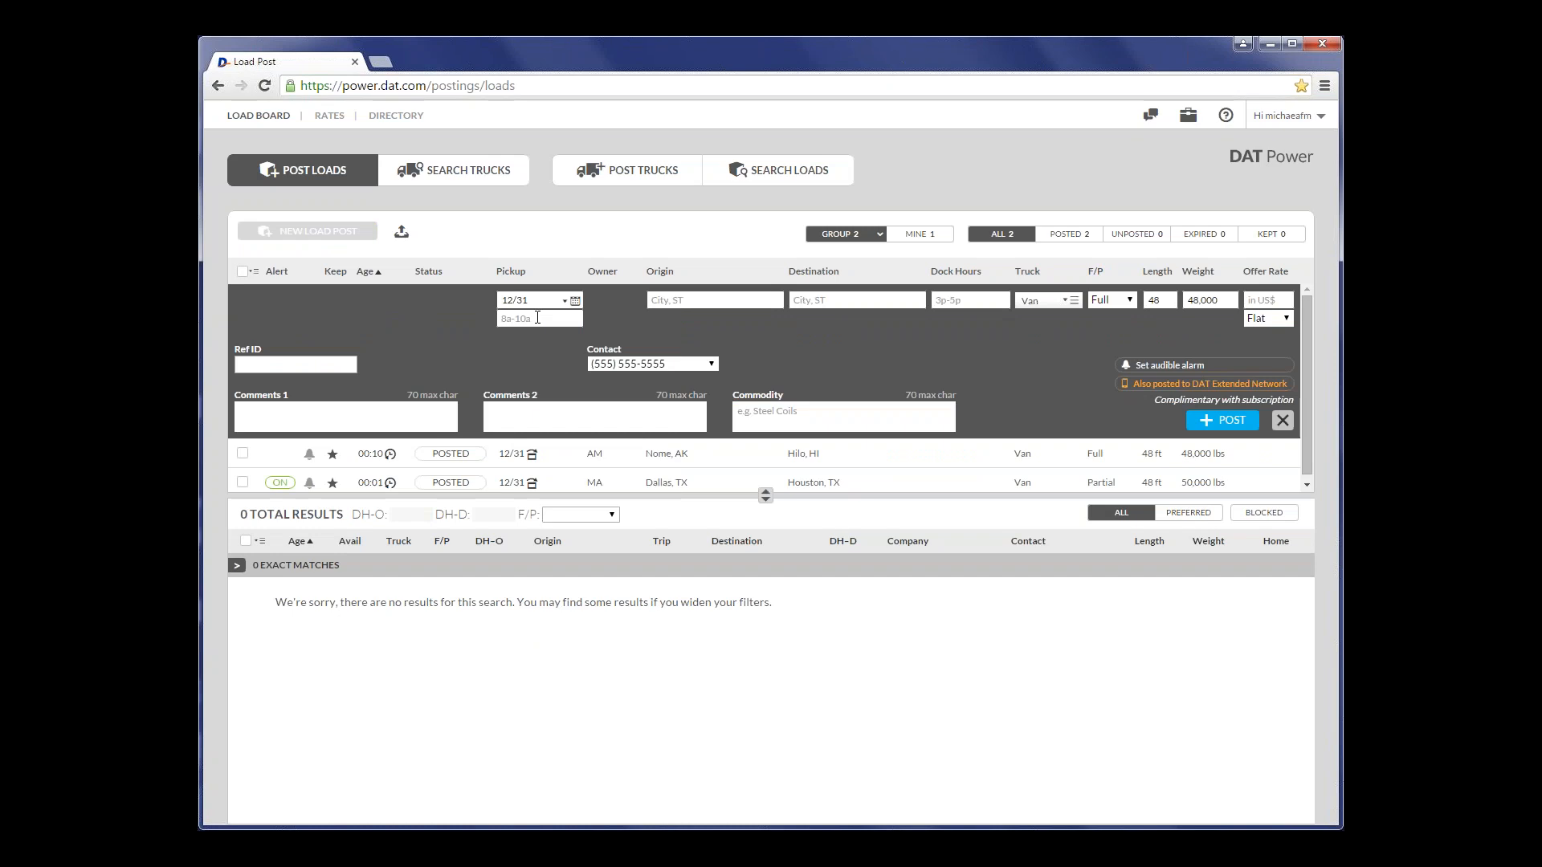
{"action": "type", "text": "Noon and 2pm"}
- Try looking up the load's origin by ZIP code 97007 and by "dallas.tx", clearing each entry
{"action": "left_click", "coordinate": [679, 302]}
{"action": "type", "text": "97007"}
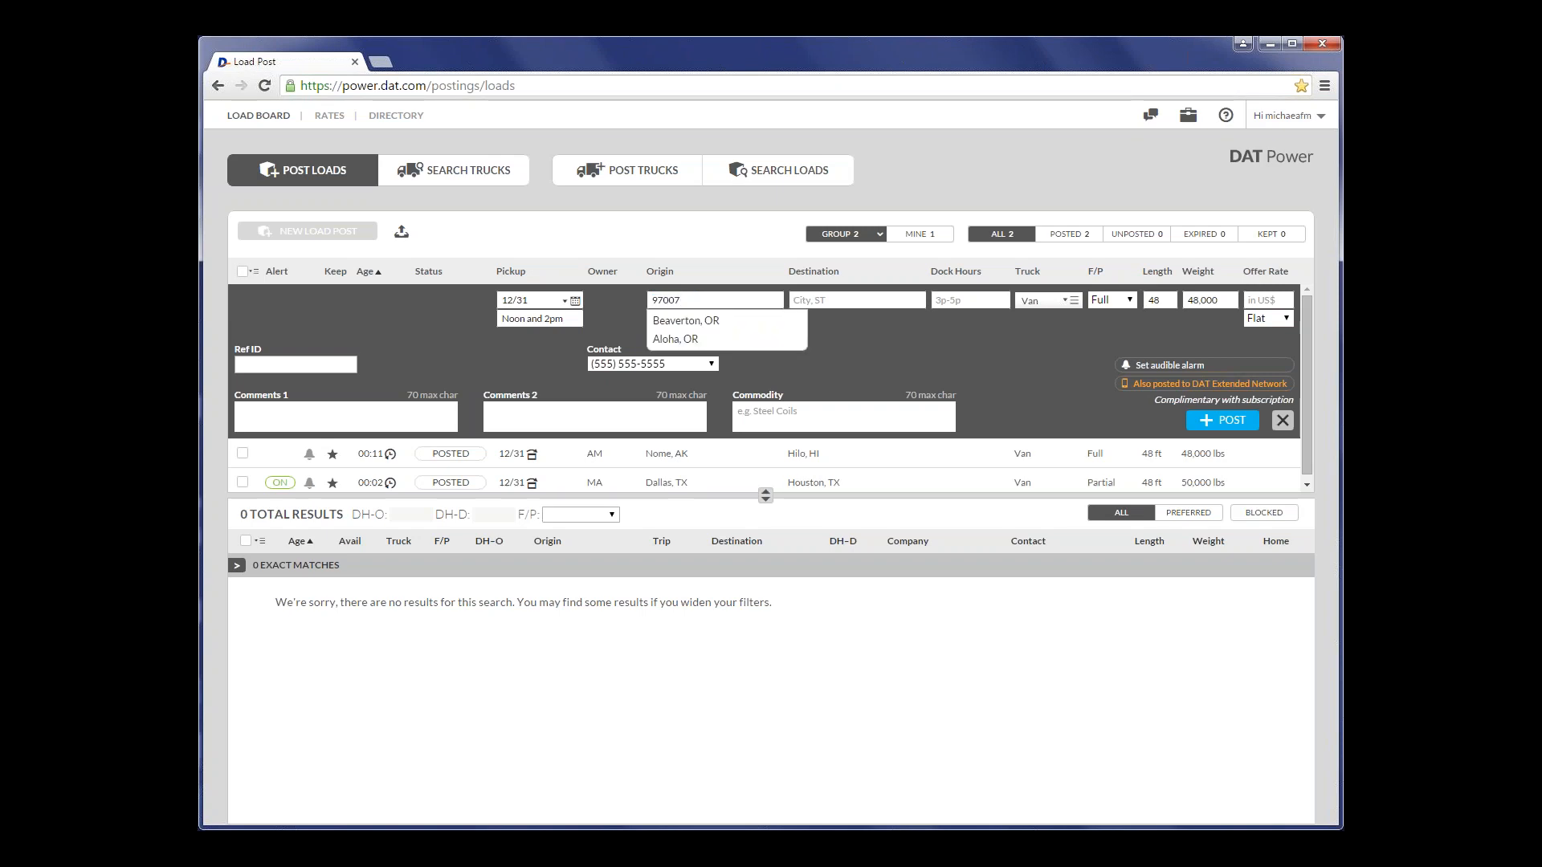
{"action": "key", "text": "BackSpace"}
{"action": "key", "text": "BackSpace"}
{"action": "key", "text": "BackSpace"}
{"action": "key", "text": "BackSpace"}
{"action": "key", "text": "BackSpace"}
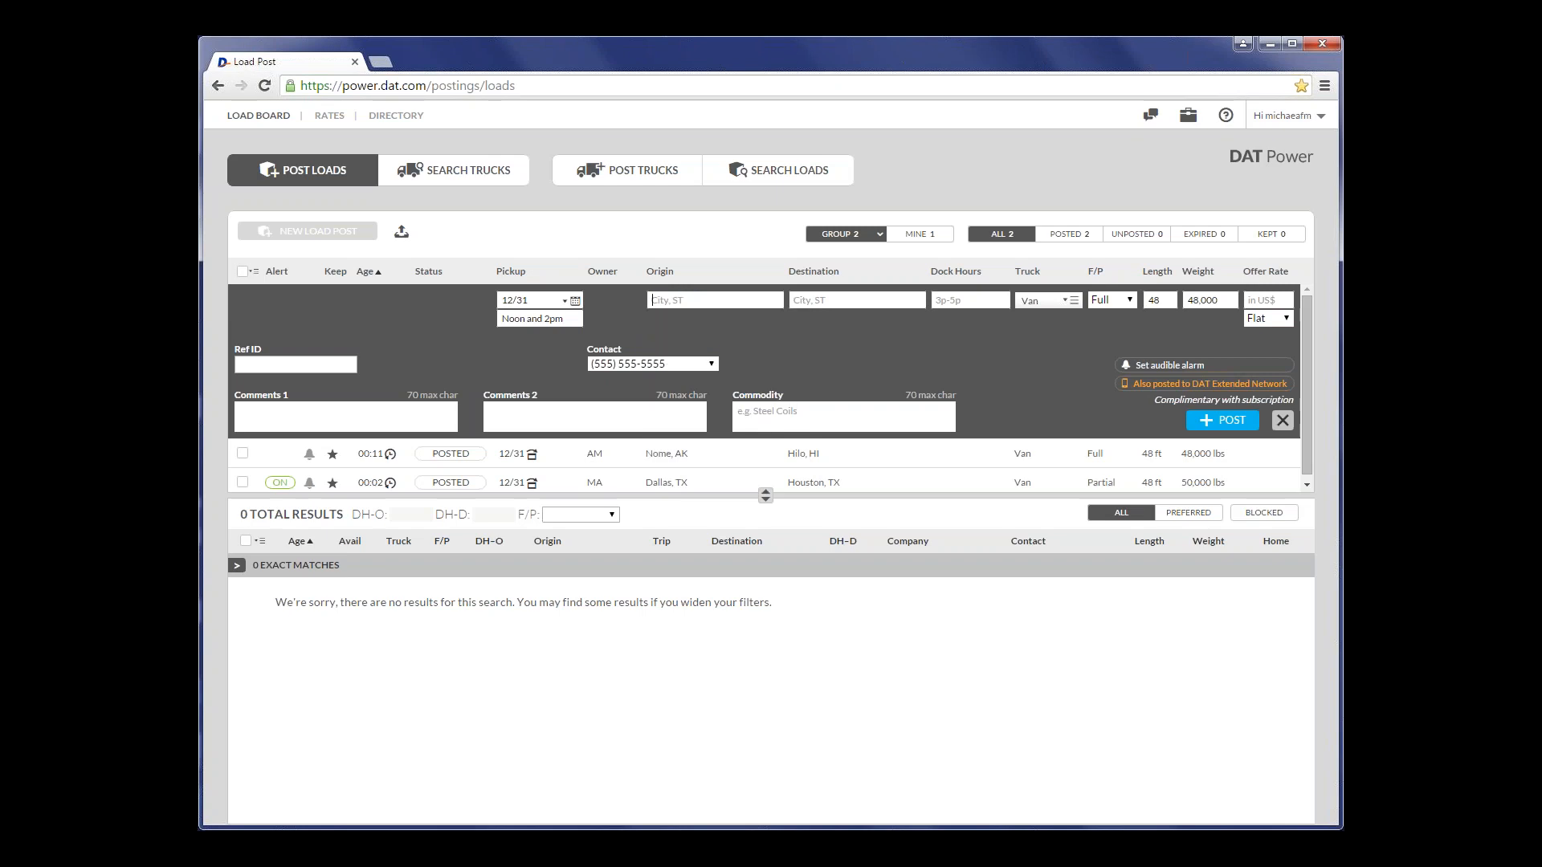
{"action": "type", "text": "dallas.tx"}
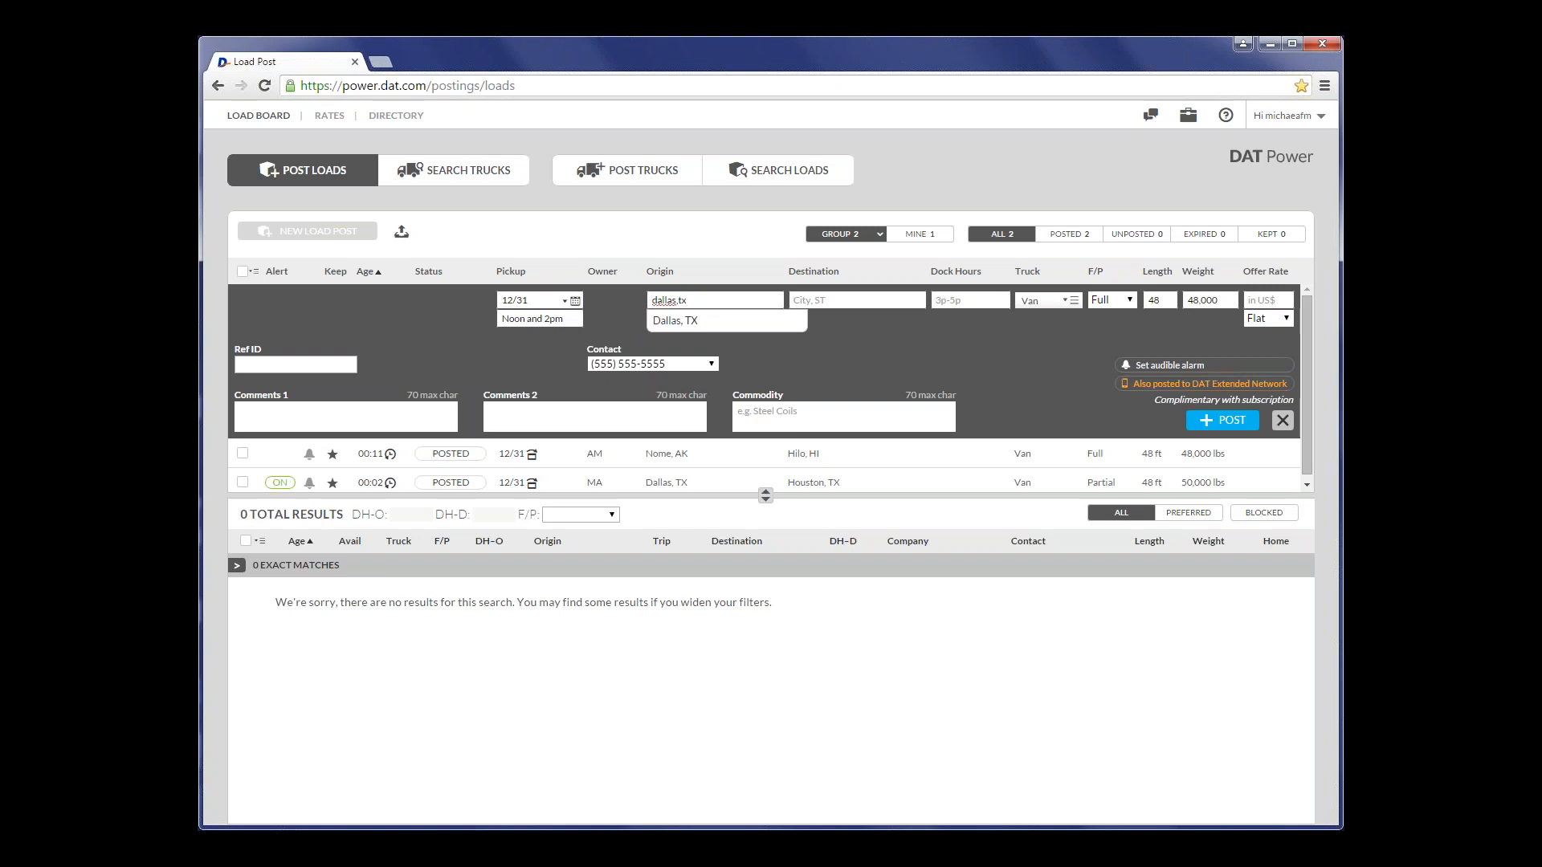
{"action": "key", "text": "BackSpace"}
{"action": "key", "text": "BackSpace"}
{"action": "key", "text": "BackSpace"}
{"action": "key", "text": "BackSpace"}
{"action": "key", "text": "BackSpace"}
{"action": "key", "text": "BackSpace"}
{"action": "key", "text": "BackSpace"}
{"action": "key", "text": "BackSpace"}
{"action": "key", "text": "BackSpace"}
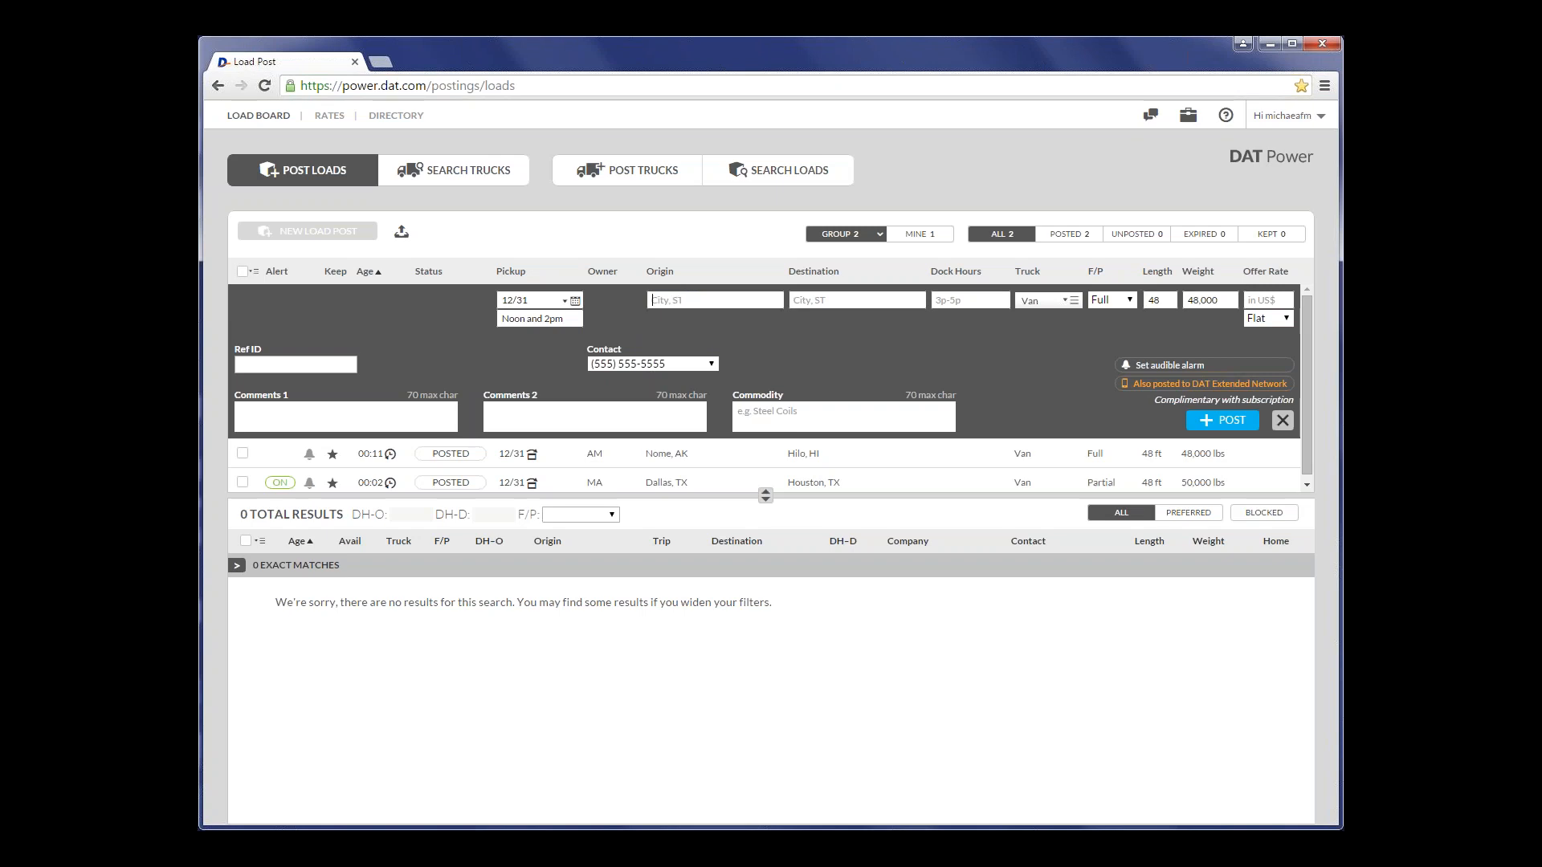
- Set the load's origin to Little Rock, AR and its destination to Denver, CO
{"action": "type", "text": "little"}
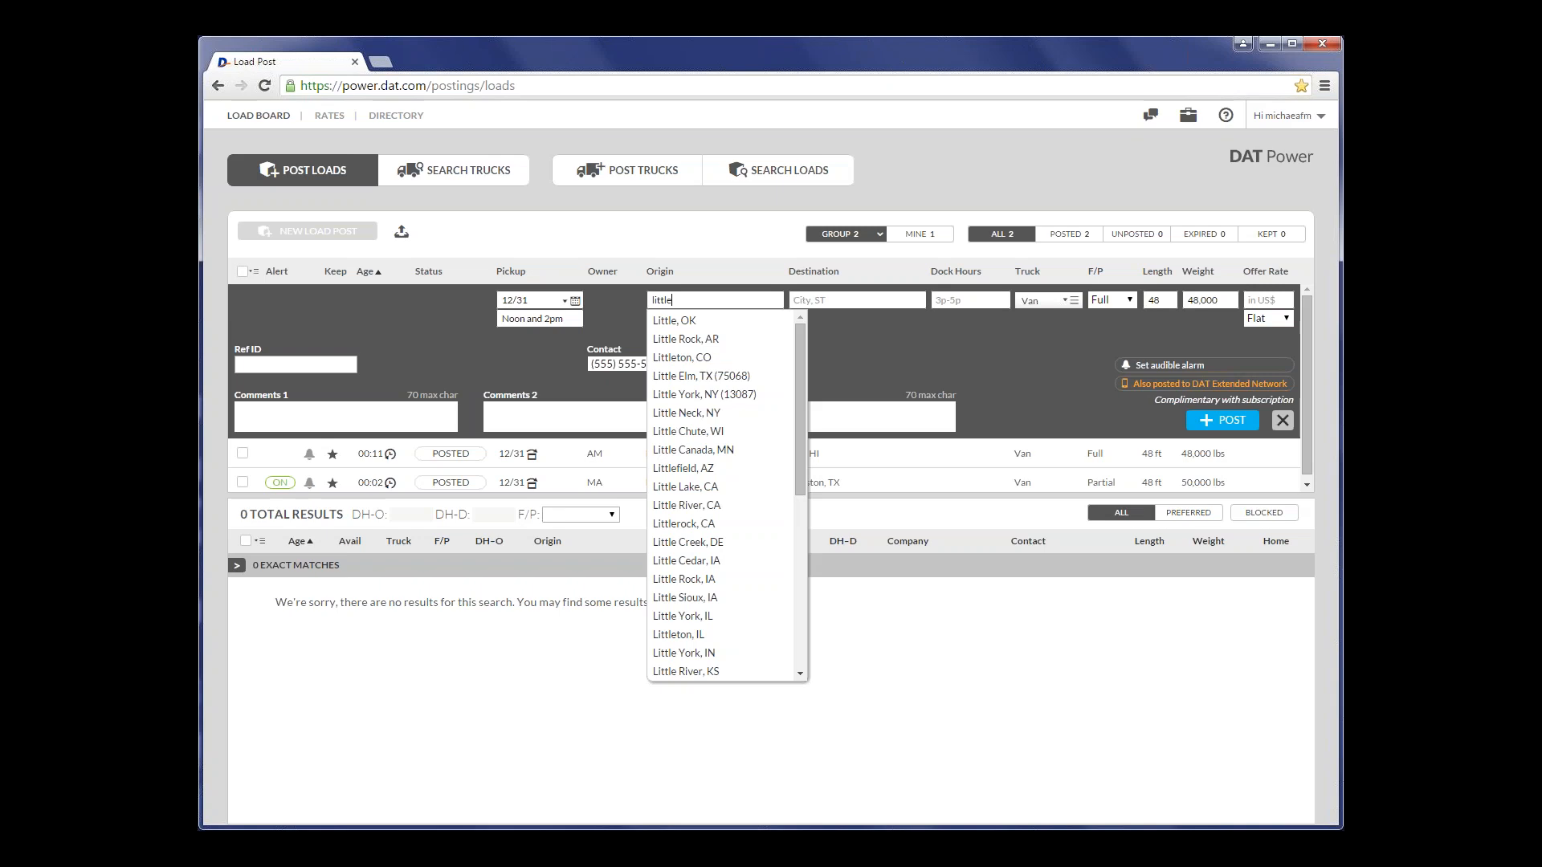
{"action": "key", "text": "Down"}
{"action": "key", "text": "Down"}
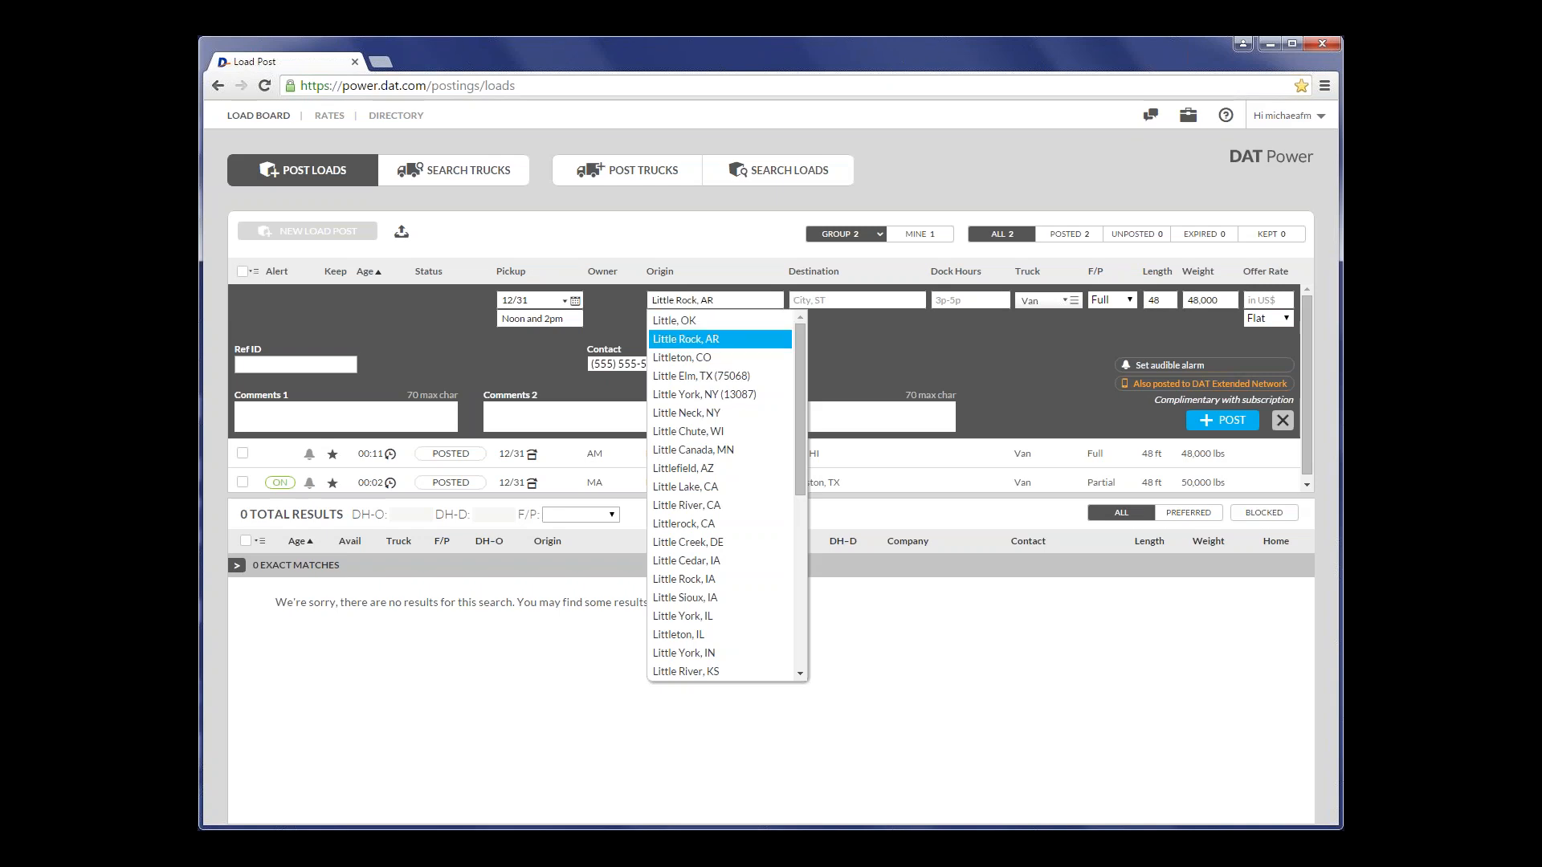
{"action": "key", "text": "Tab"}
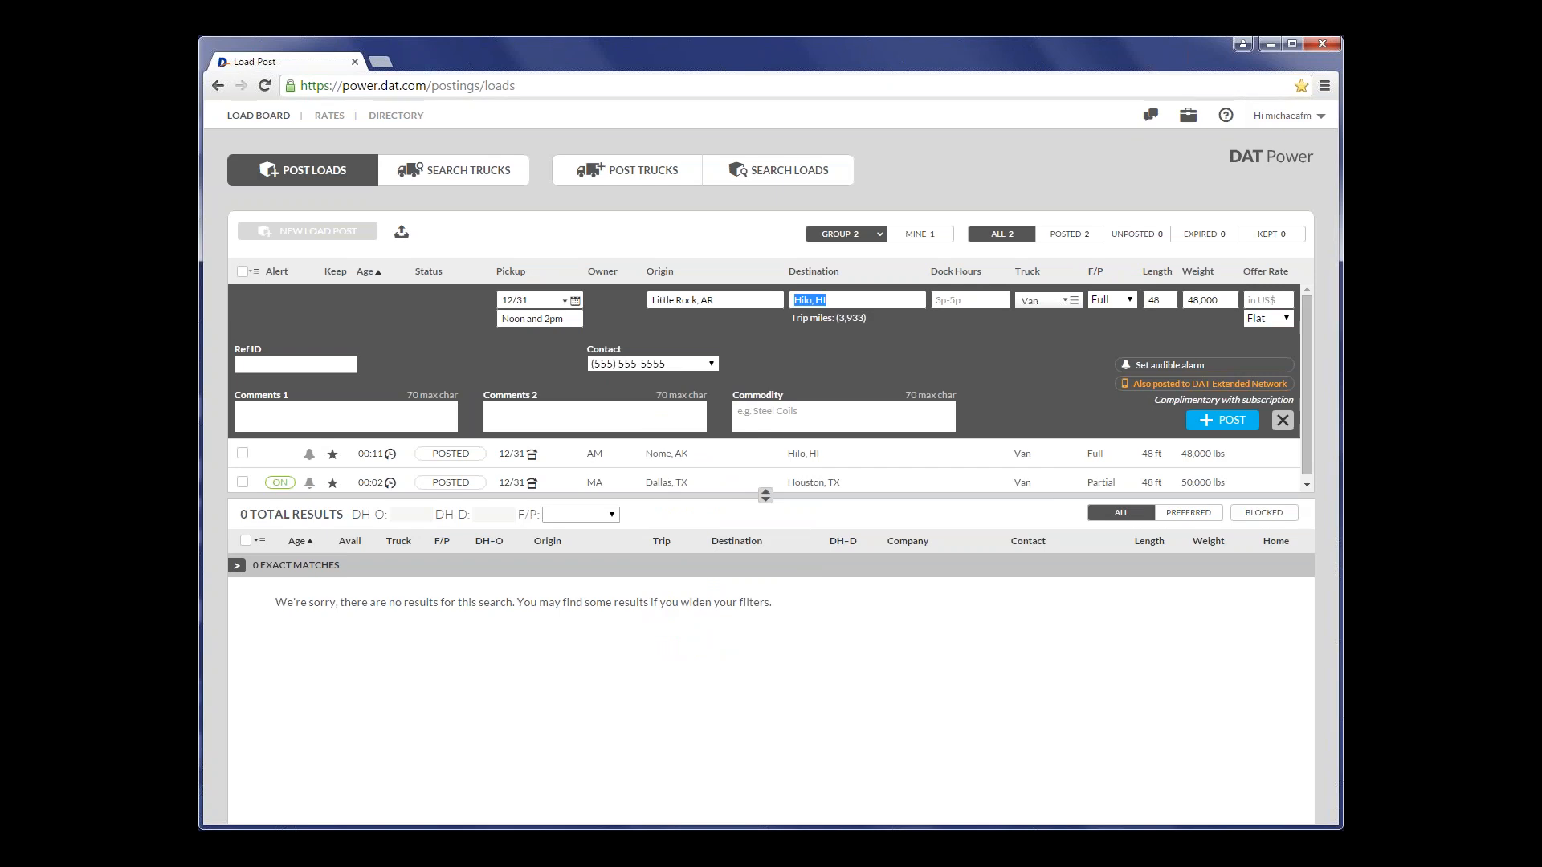
{"action": "type", "text": "denver,co"}
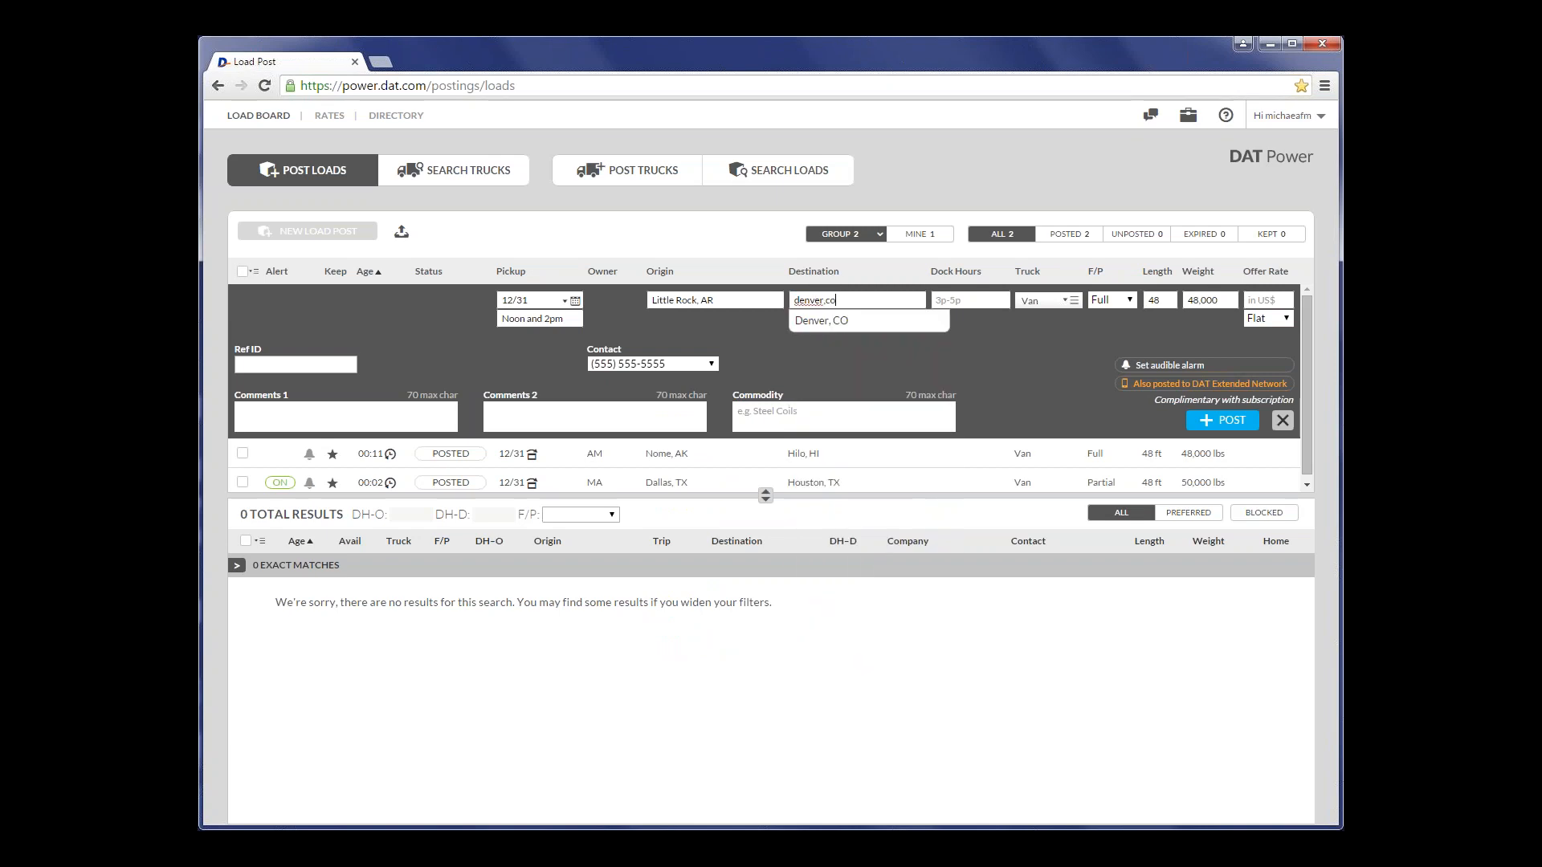
{"action": "key", "text": "Tab"}
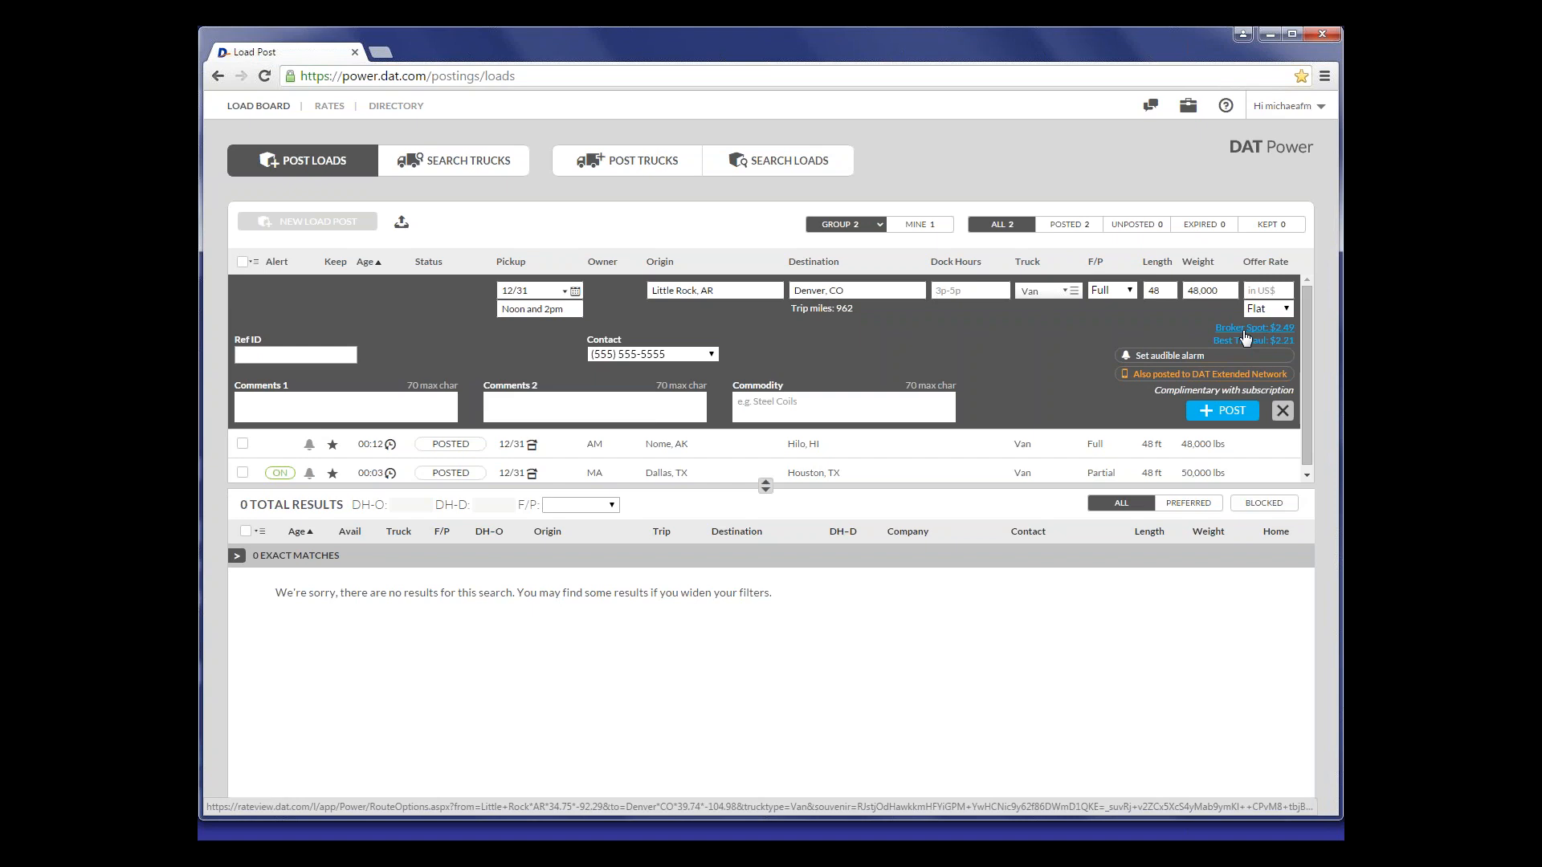
- Examine the broker spot rate and TriHaul options for the Little Rock to Denver lane, and return to the load post
{"action": "left_click", "coordinate": [1244, 331]}
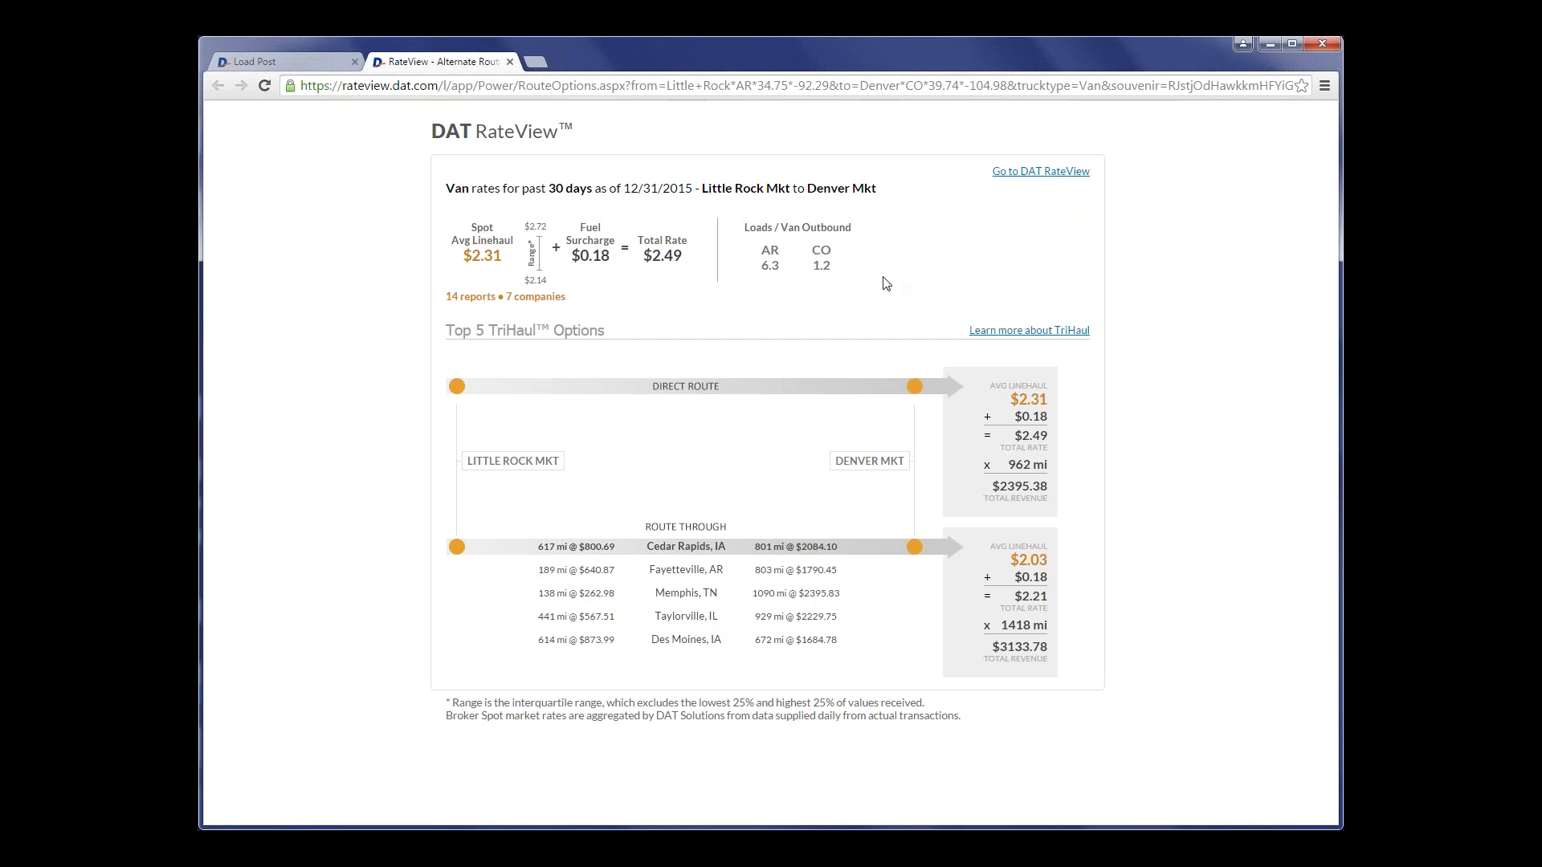
{"action": "left_click", "coordinate": [296, 62]}
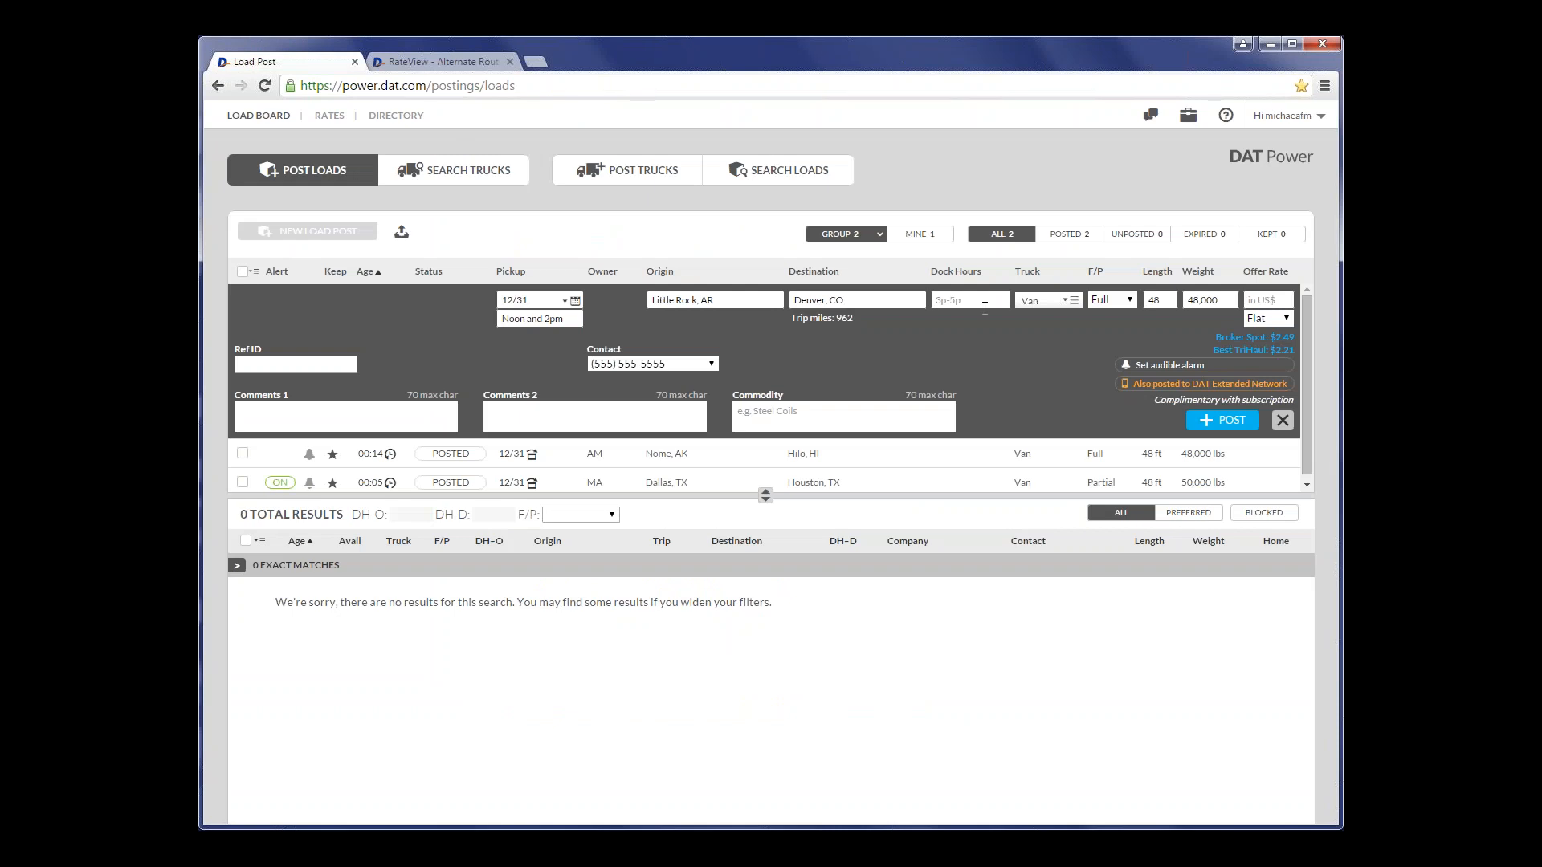
- Change the new load's truck type to Flatbed
{"action": "left_click", "coordinate": [1051, 290]}
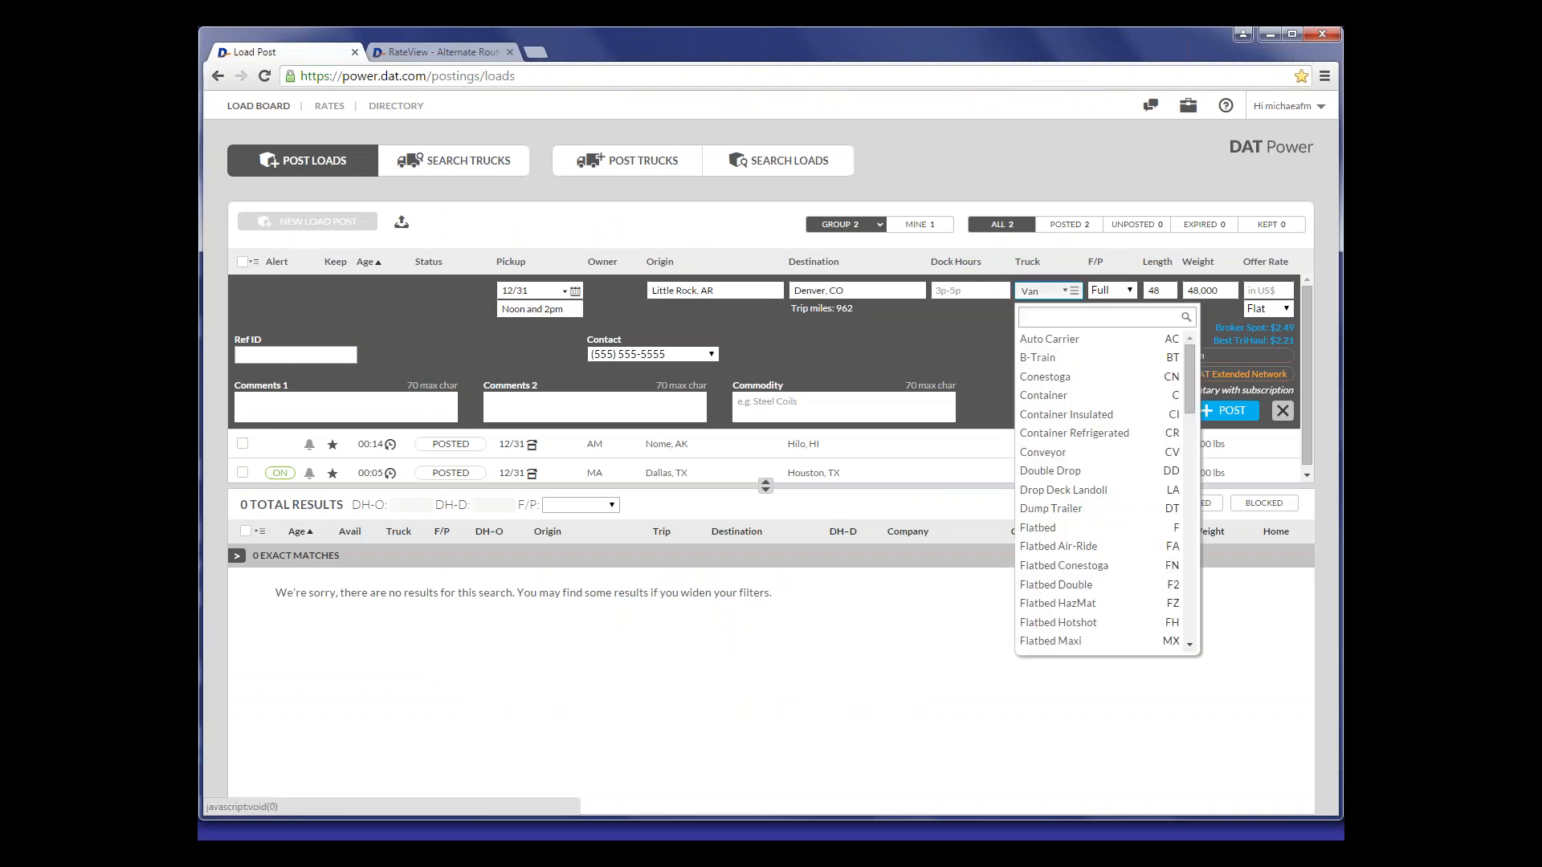
{"action": "type", "text": "f"}
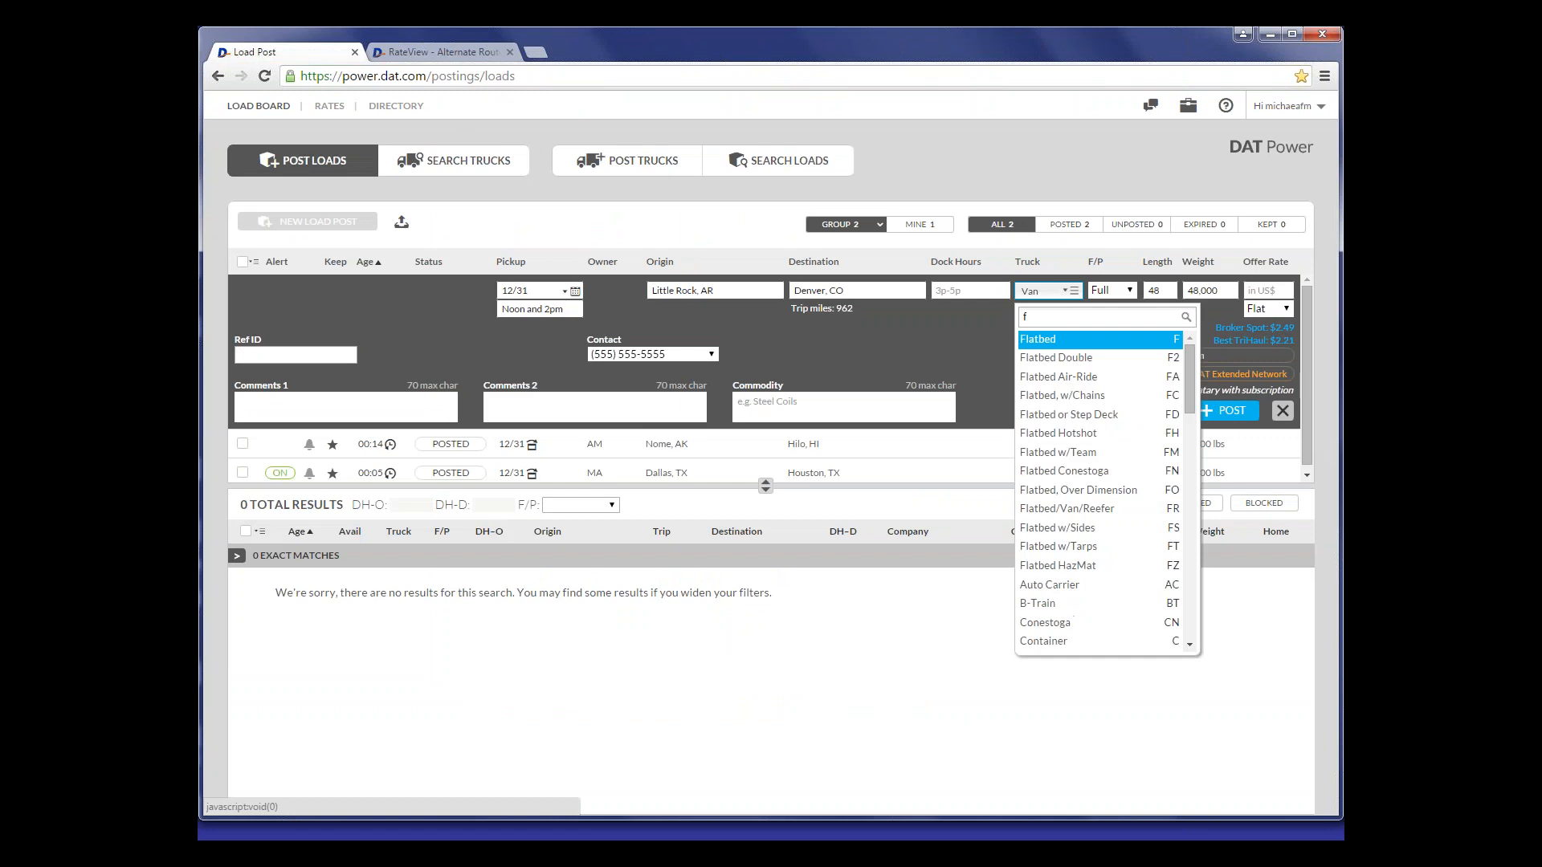
{"action": "left_click", "coordinate": [1069, 347]}
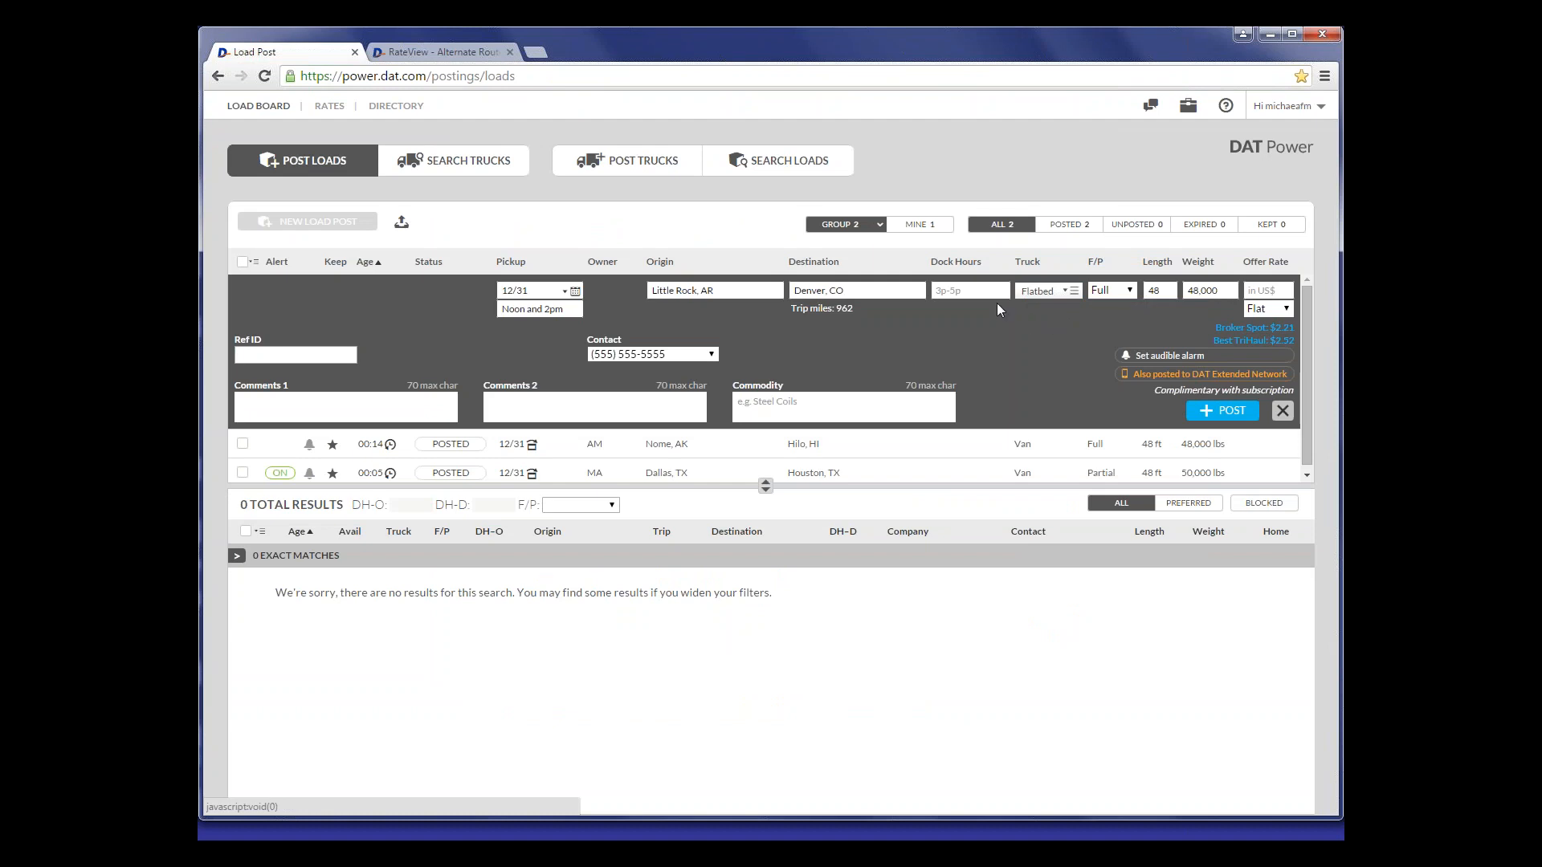
- Enter "1/2 8am to 12pm" as the dock hours of the new load
{"action": "left_click", "coordinate": [970, 294]}
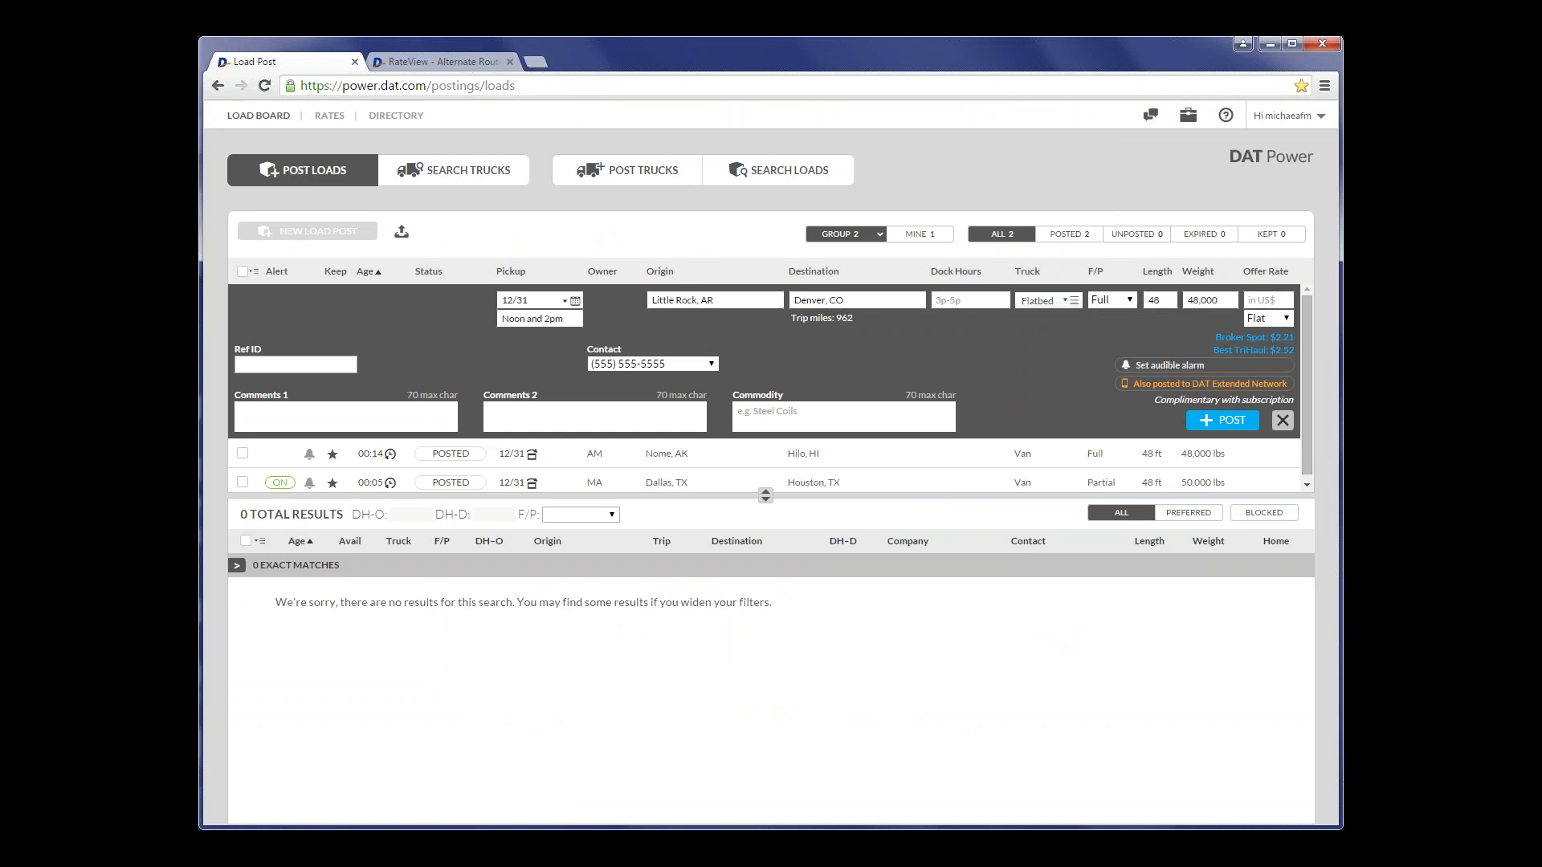
{"action": "type", "text": "1/2"}
{"action": "type", "text": " 8"}
{"action": "type", "text": "am to 12pm"}
{"action": "key", "text": "Tab"}
- Set the new load's truck type to Van and check the available full/partial options
{"action": "left_click", "coordinate": [1076, 301]}
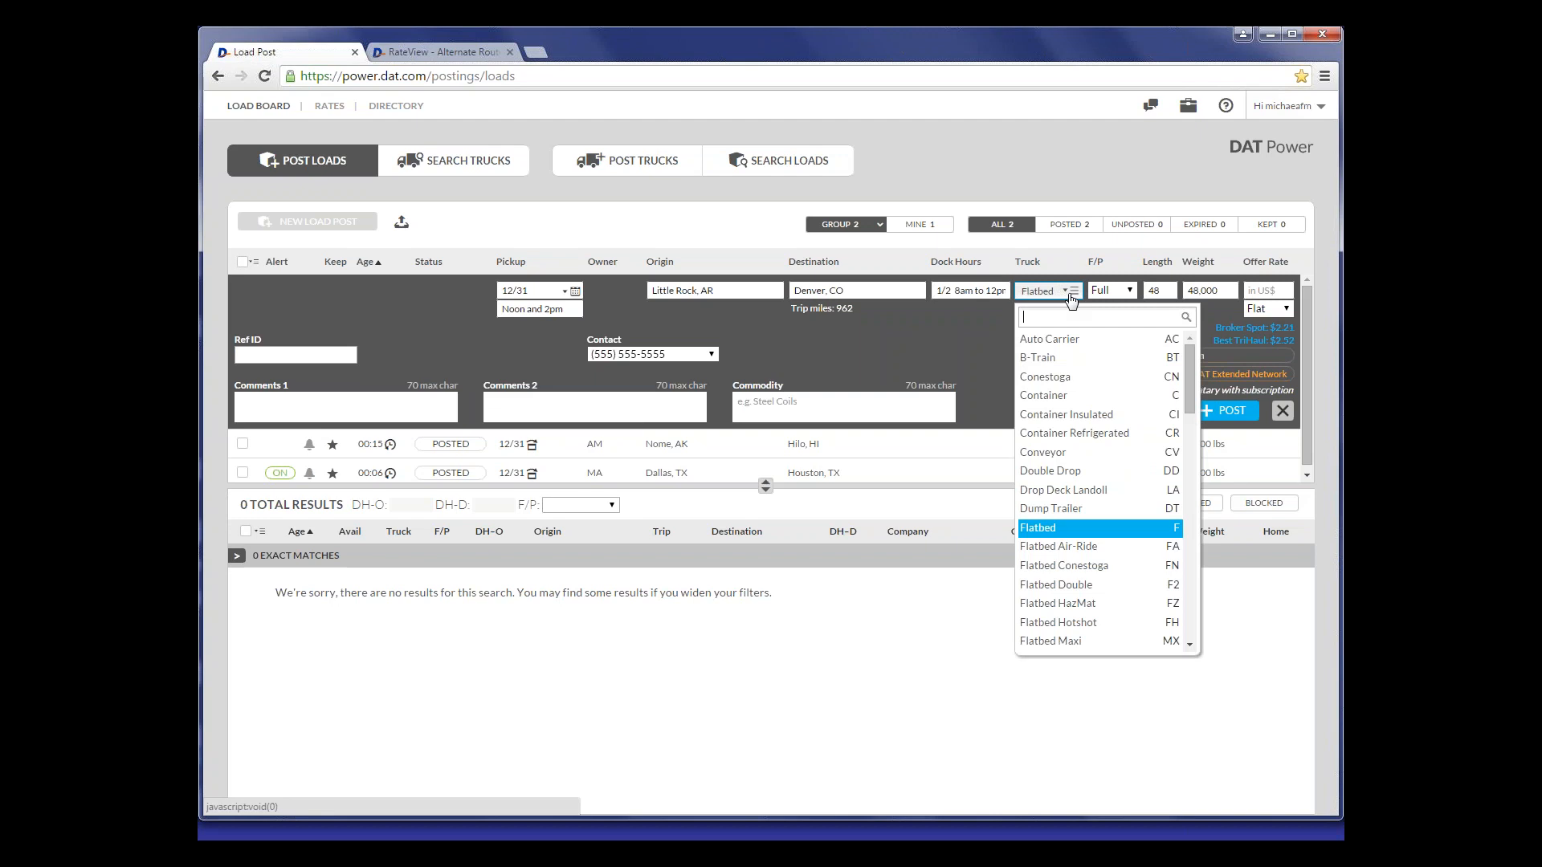
{"action": "type", "text": "van"}
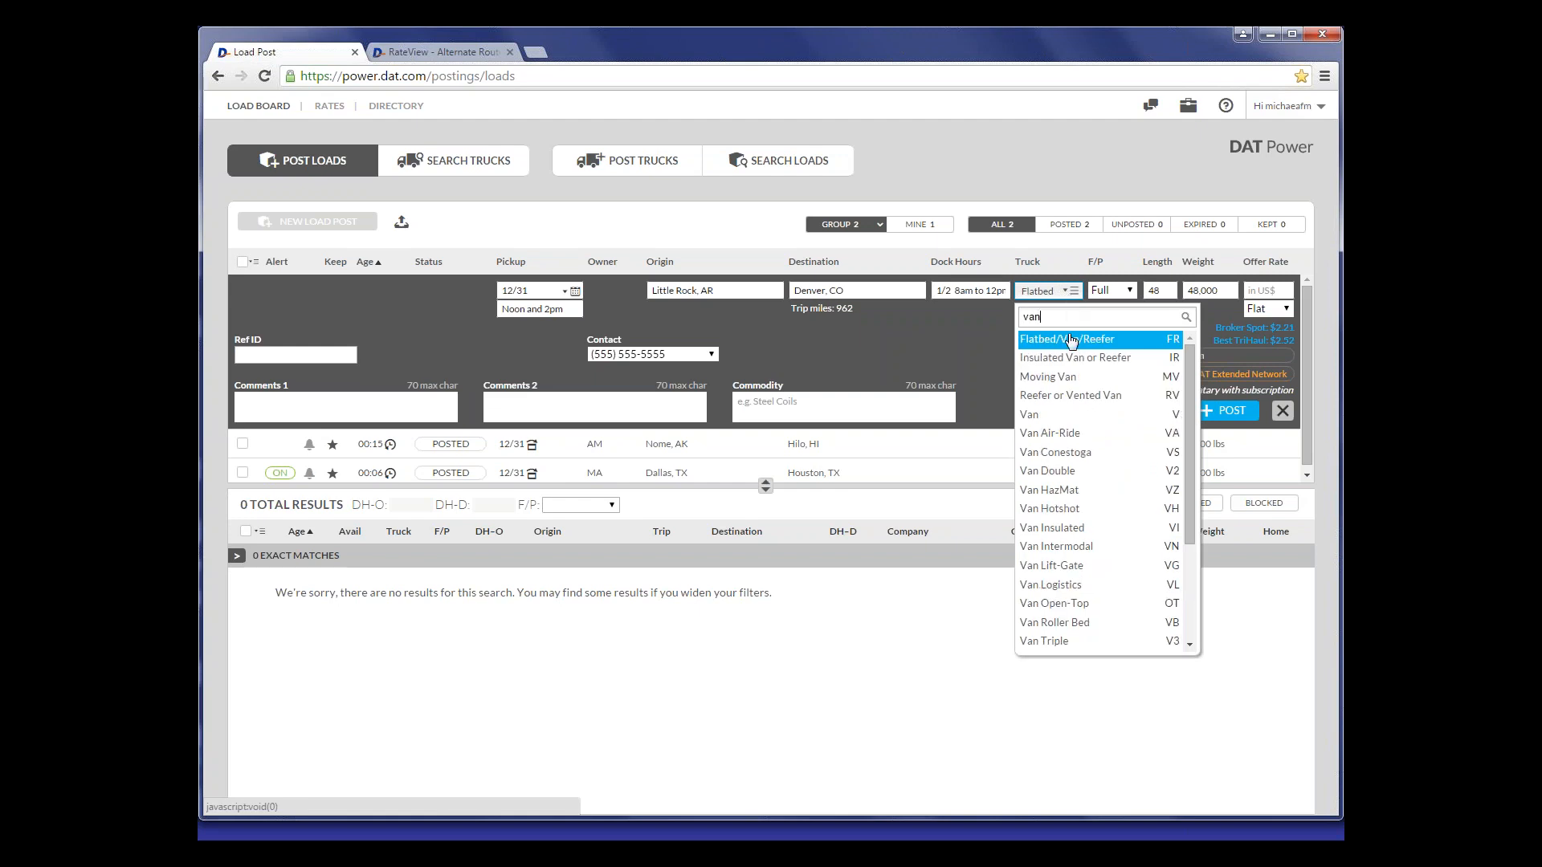
{"action": "key", "text": "Down"}
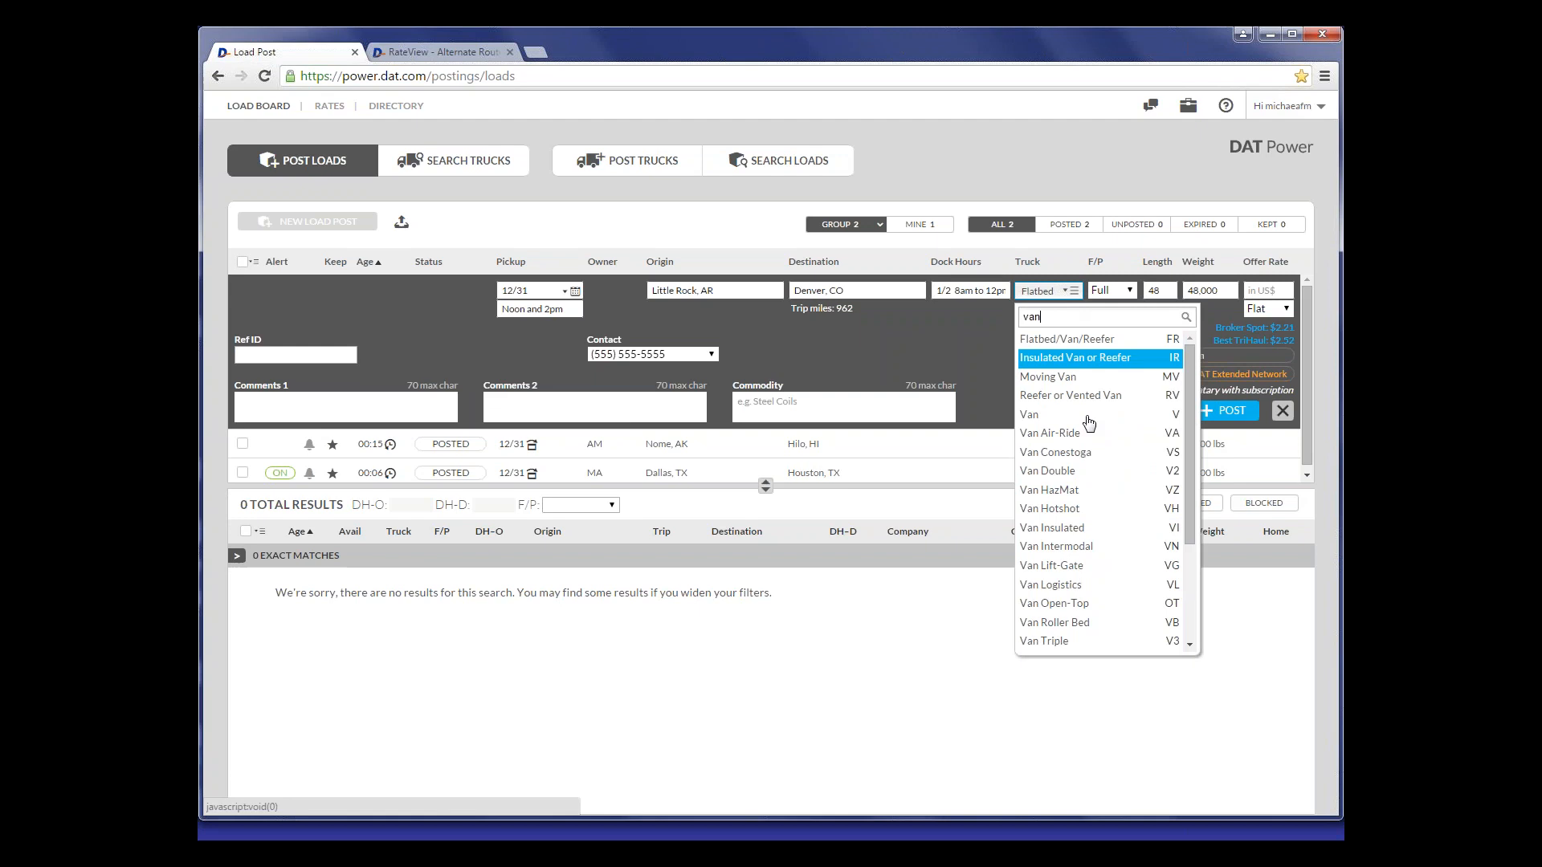
{"action": "left_click", "coordinate": [1089, 415]}
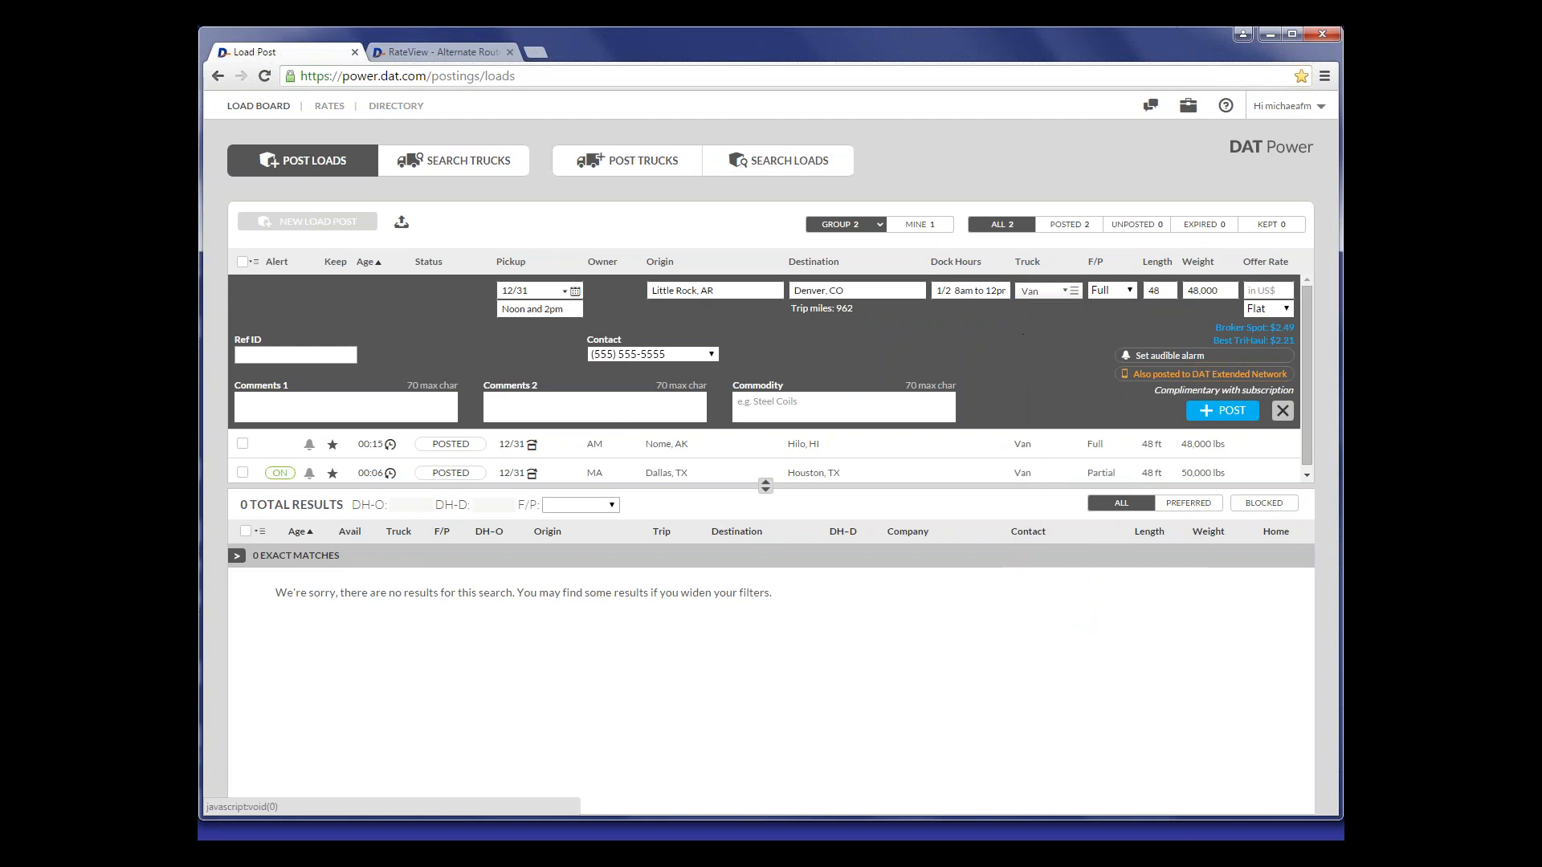
{"action": "left_click", "coordinate": [1116, 293]}
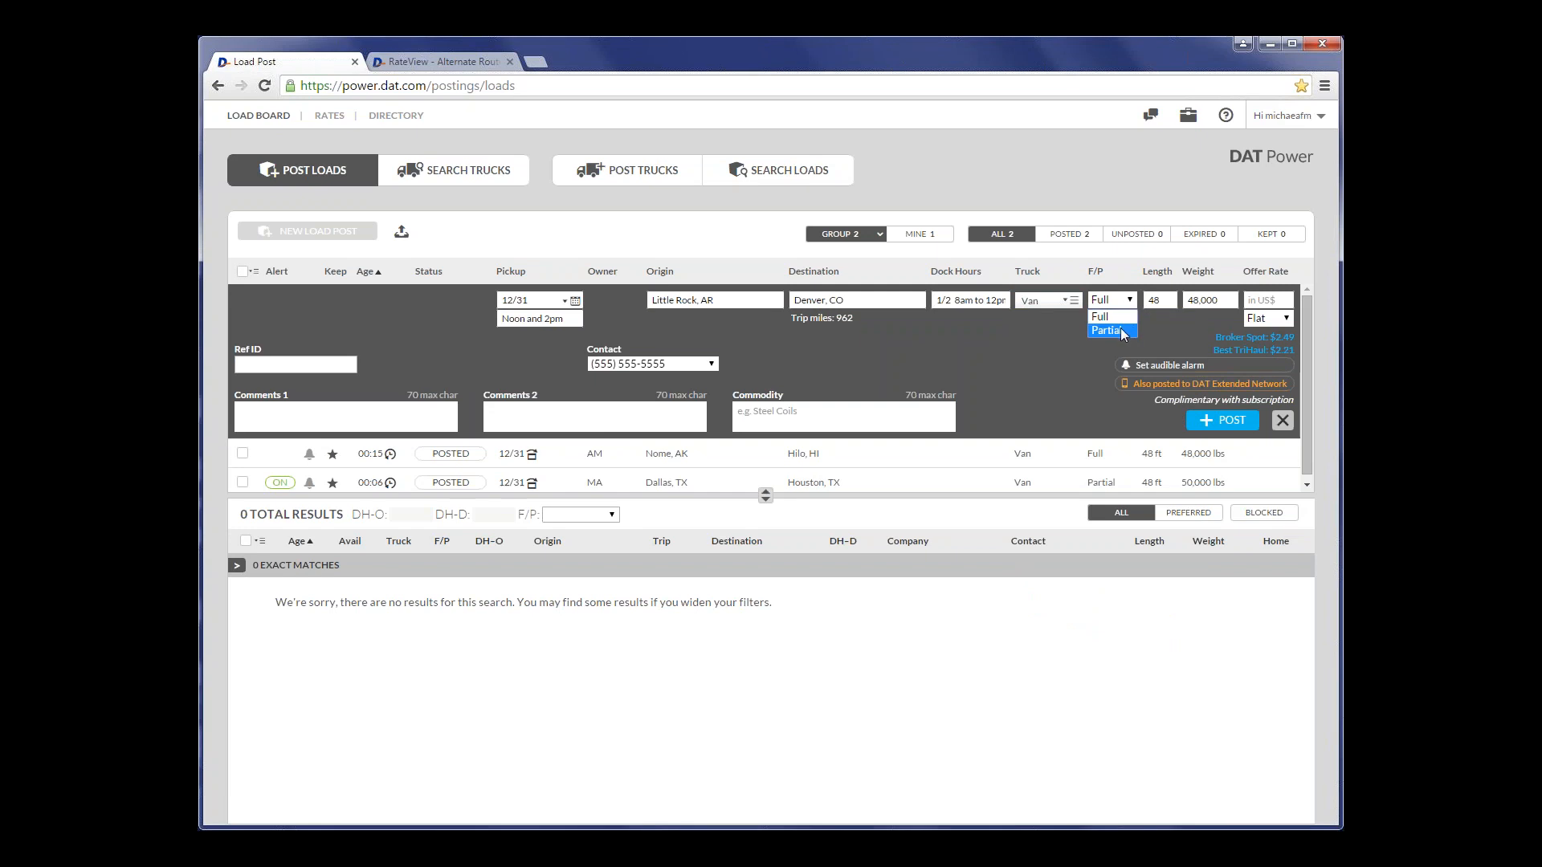
{"action": "left_click", "coordinate": [1147, 334]}
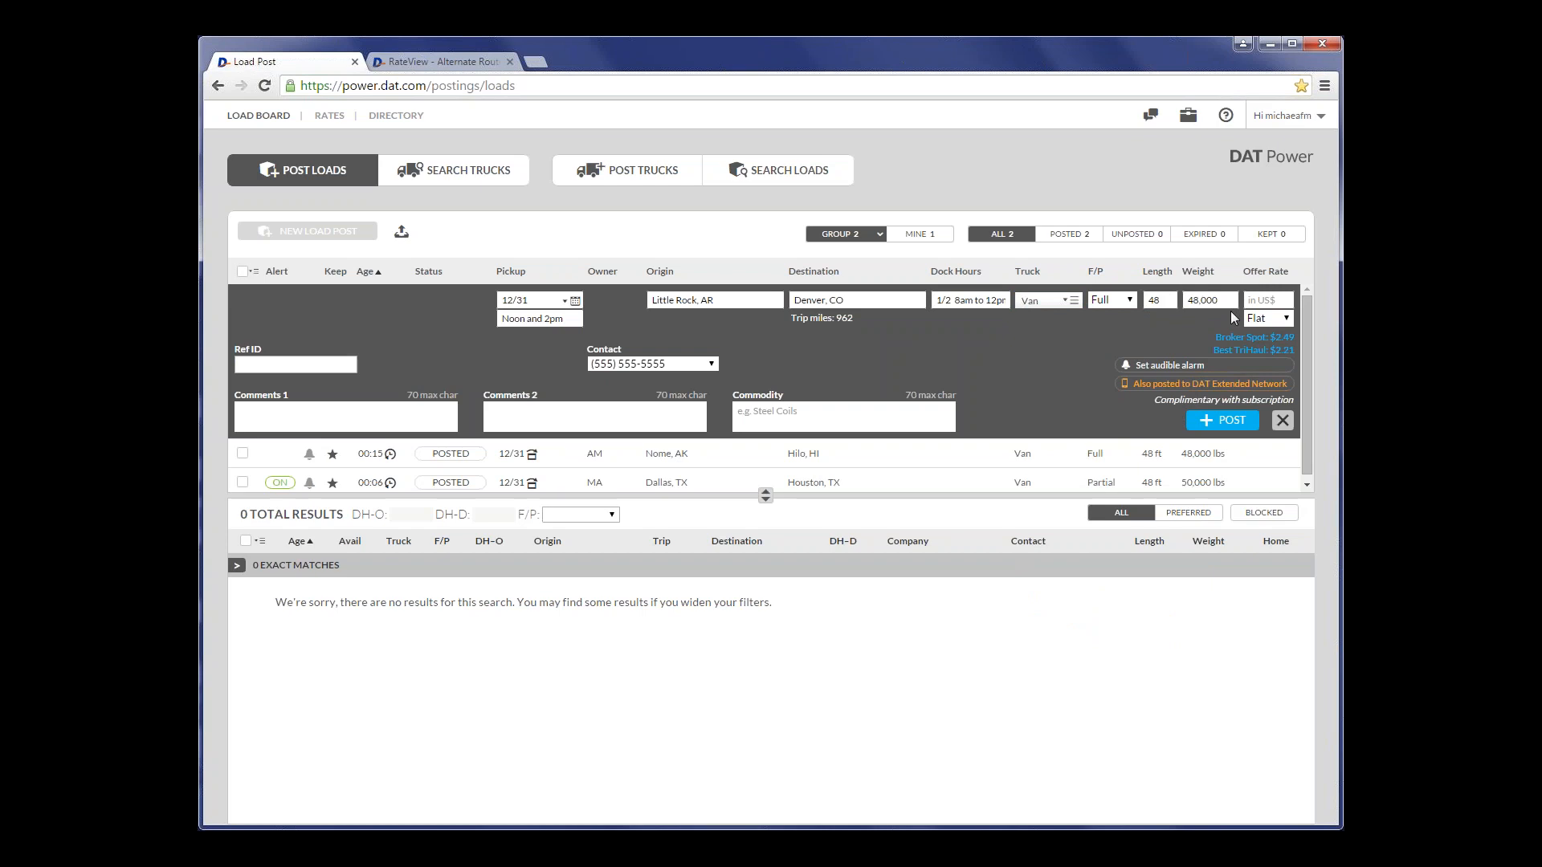
- Try entering 48 as the weight of the new load
{"action": "key", "text": "Tab"}
{"action": "type", "text": "485"}
{"action": "key", "text": "Tab"}
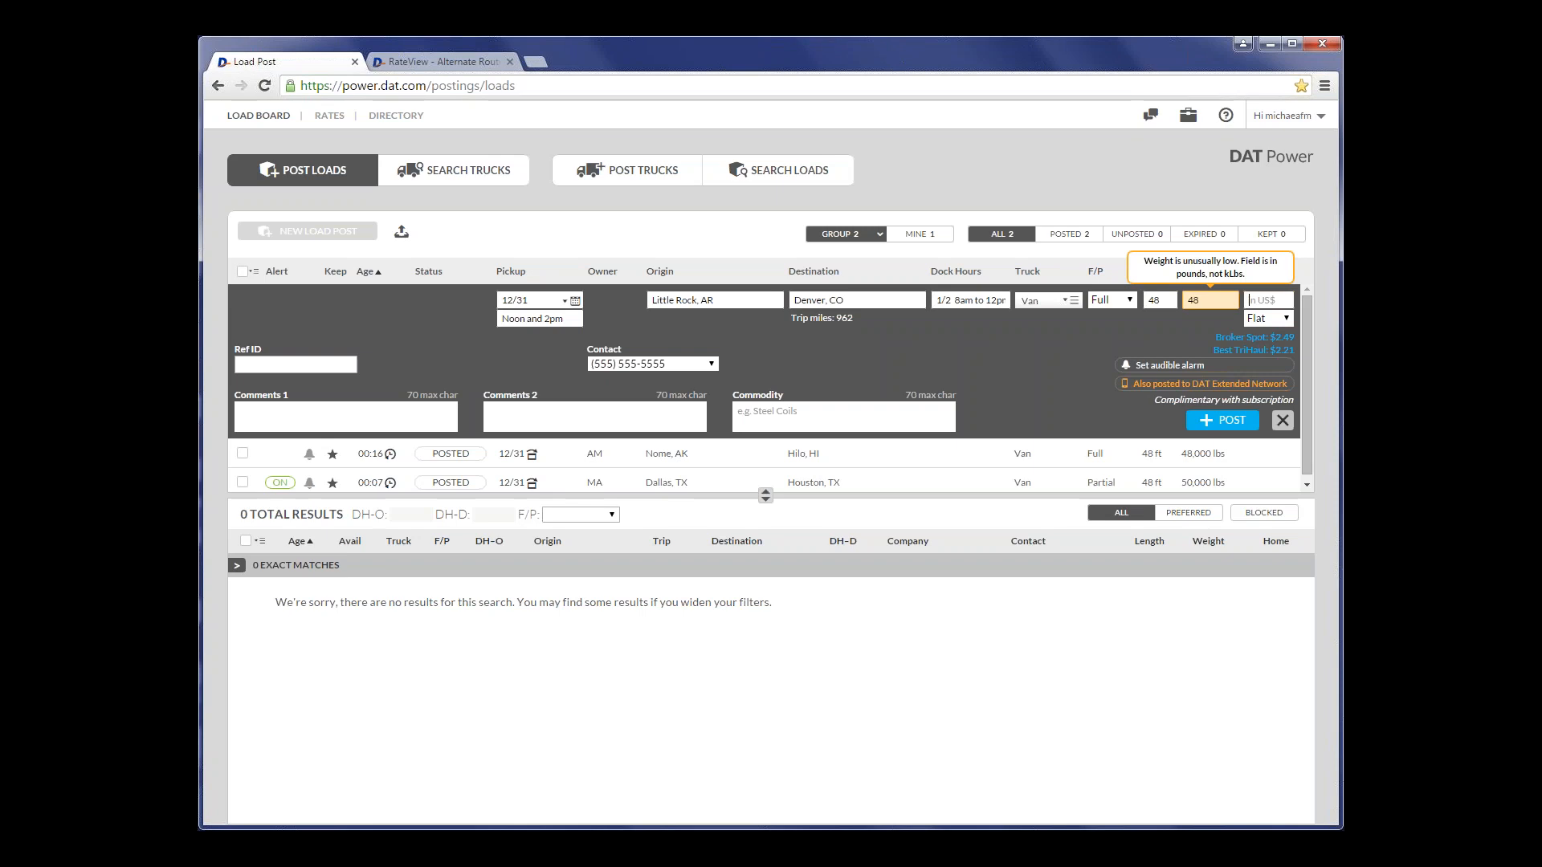
- Set the new load's weight to 48k
{"action": "key", "text": "shift+Tab"}
{"action": "type", "text": "487"}
{"action": "key", "text": "BackSpace"}
{"action": "type", "text": "k"}
{"action": "key", "text": "Tab"}
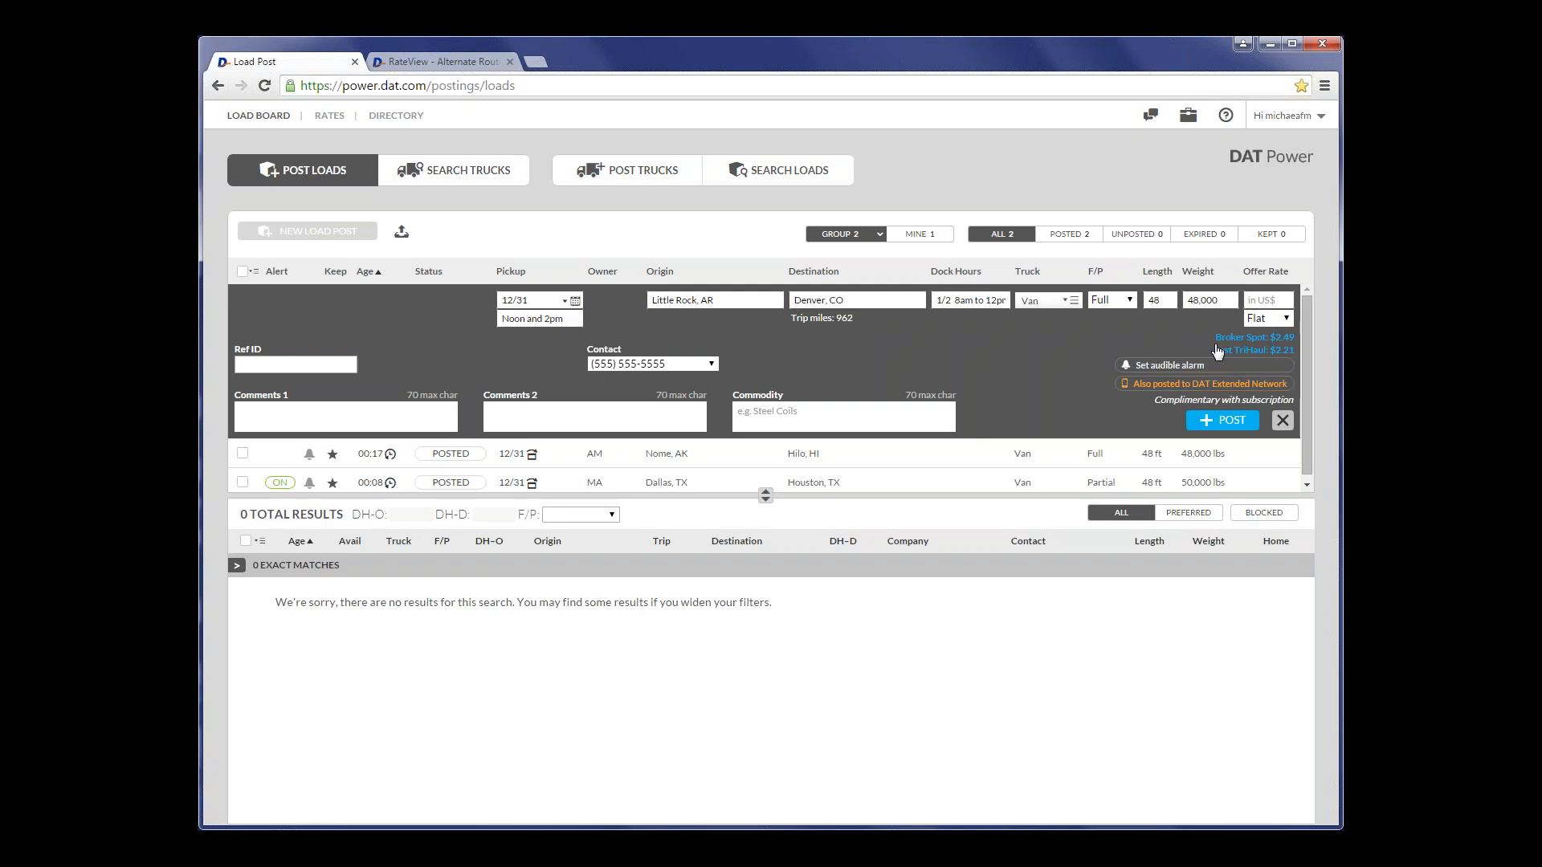
- Set the new load's offer rate to $2.30 per mile
{"action": "type", "text": "2.30"}
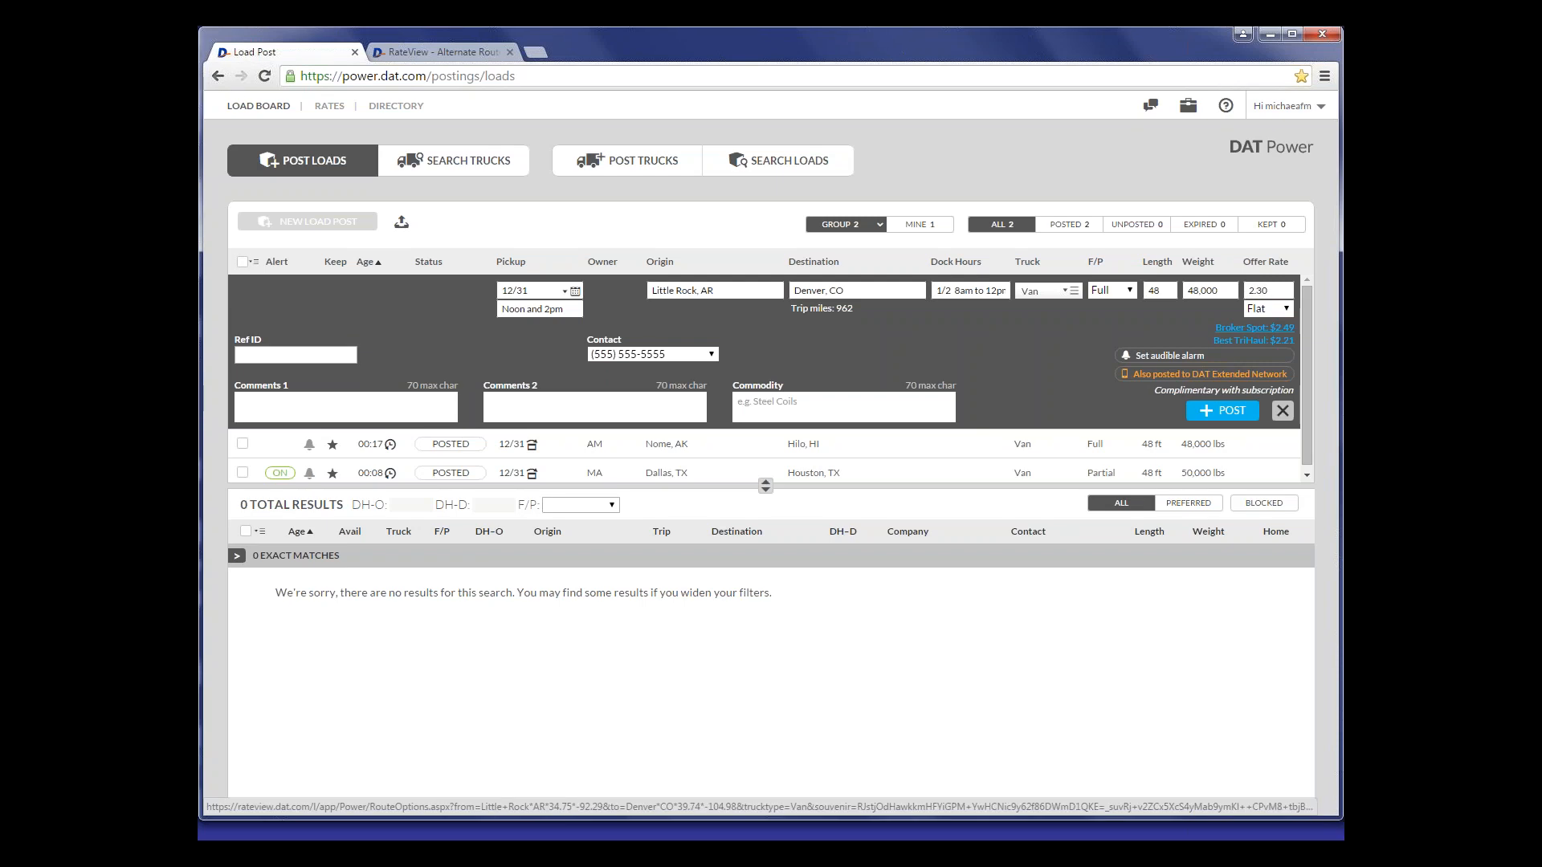
{"action": "key", "text": "Tab"}
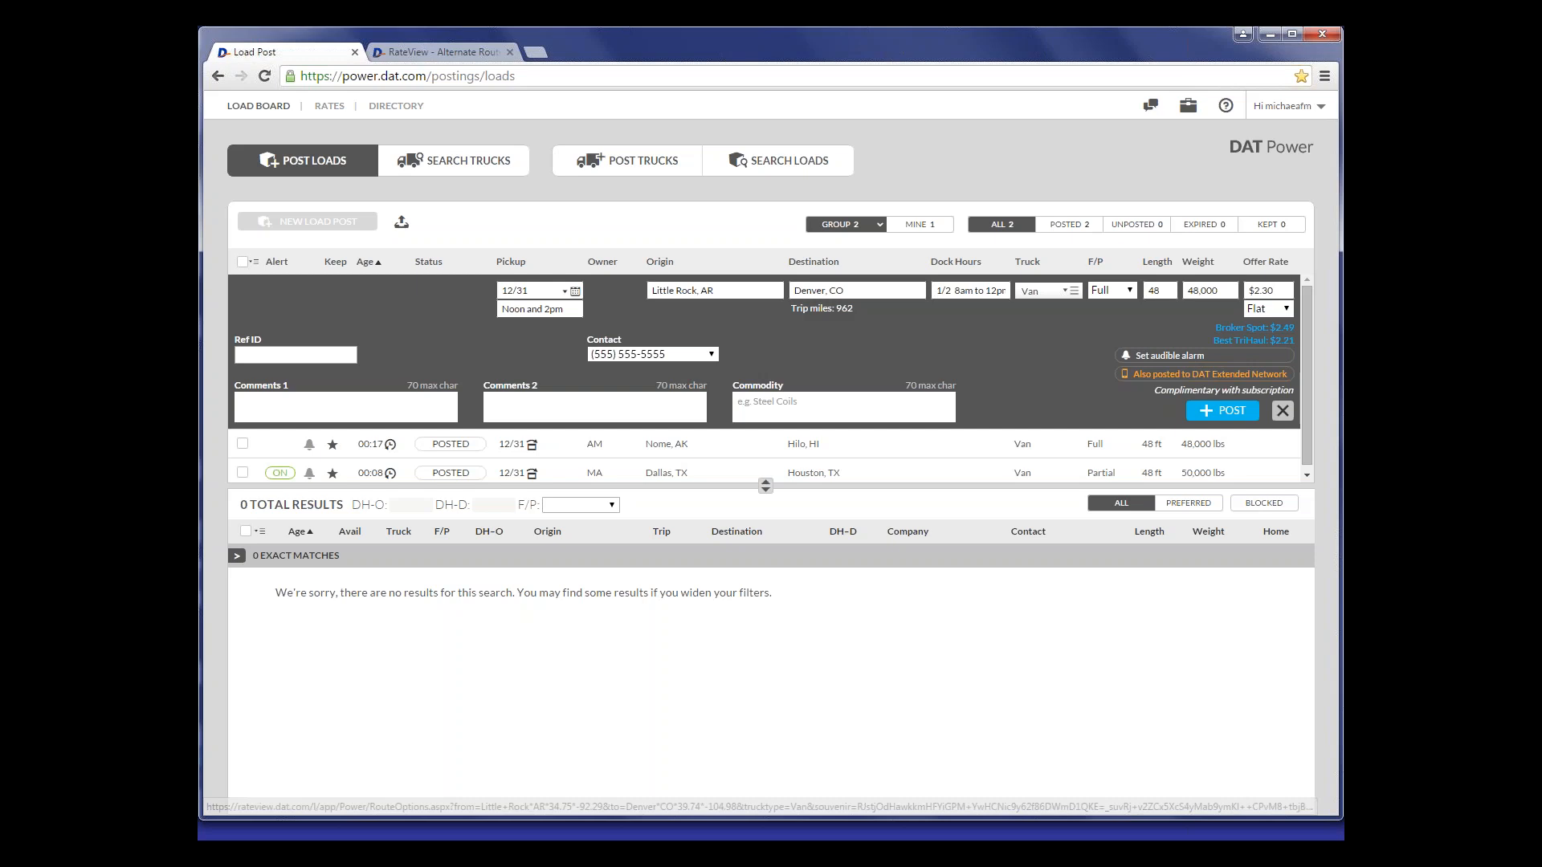
{"action": "left_click", "coordinate": [1285, 310]}
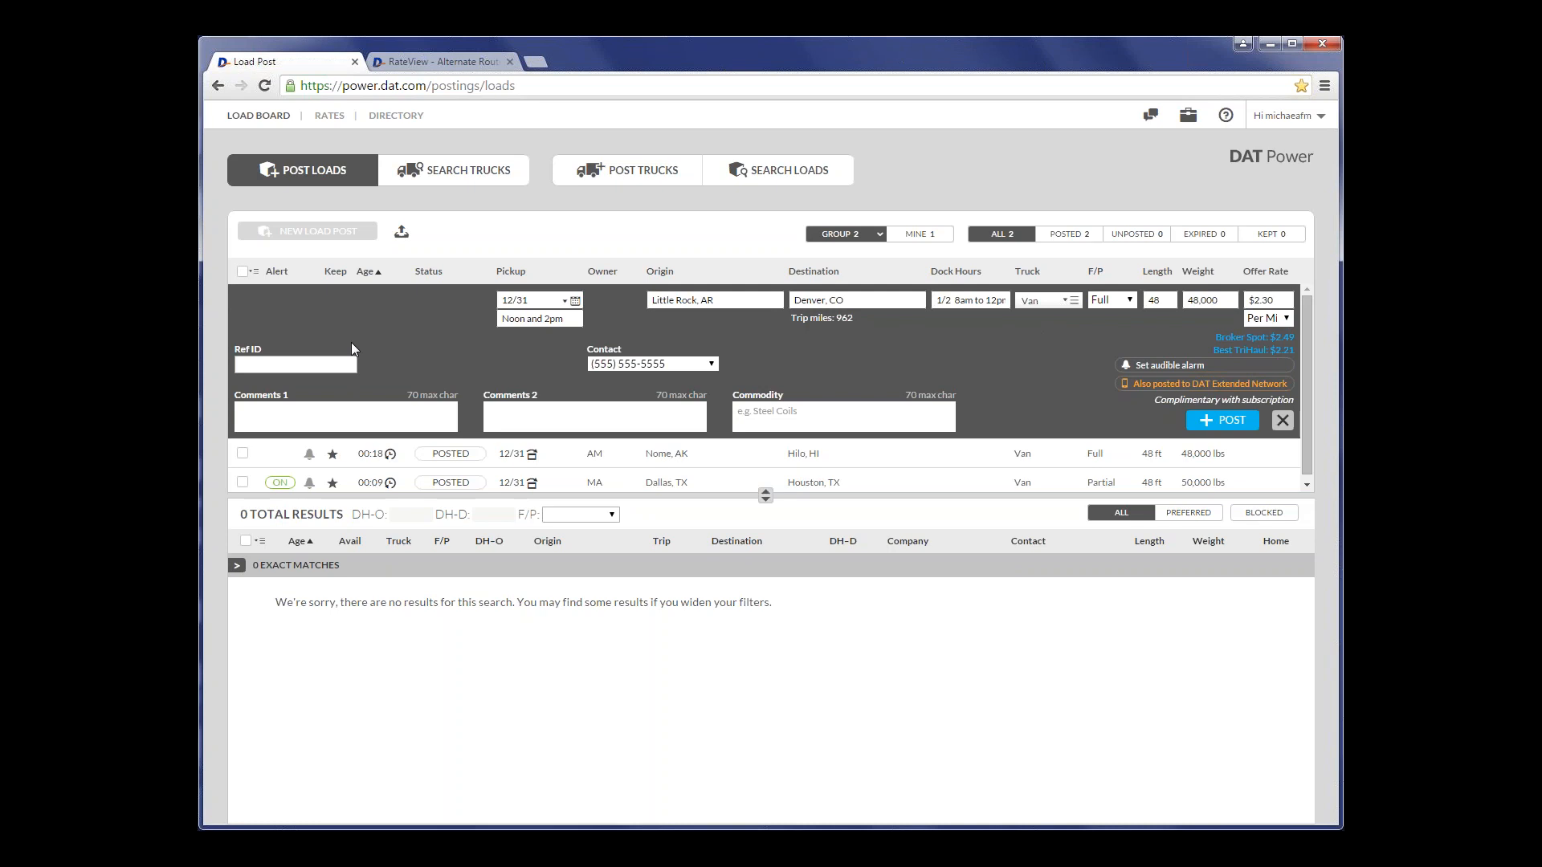
- Enter the new load's reference ID and check the available contact options without changing the contact
{"action": "type", "text": "15487"}
{"action": "left_click", "coordinate": [703, 366]}
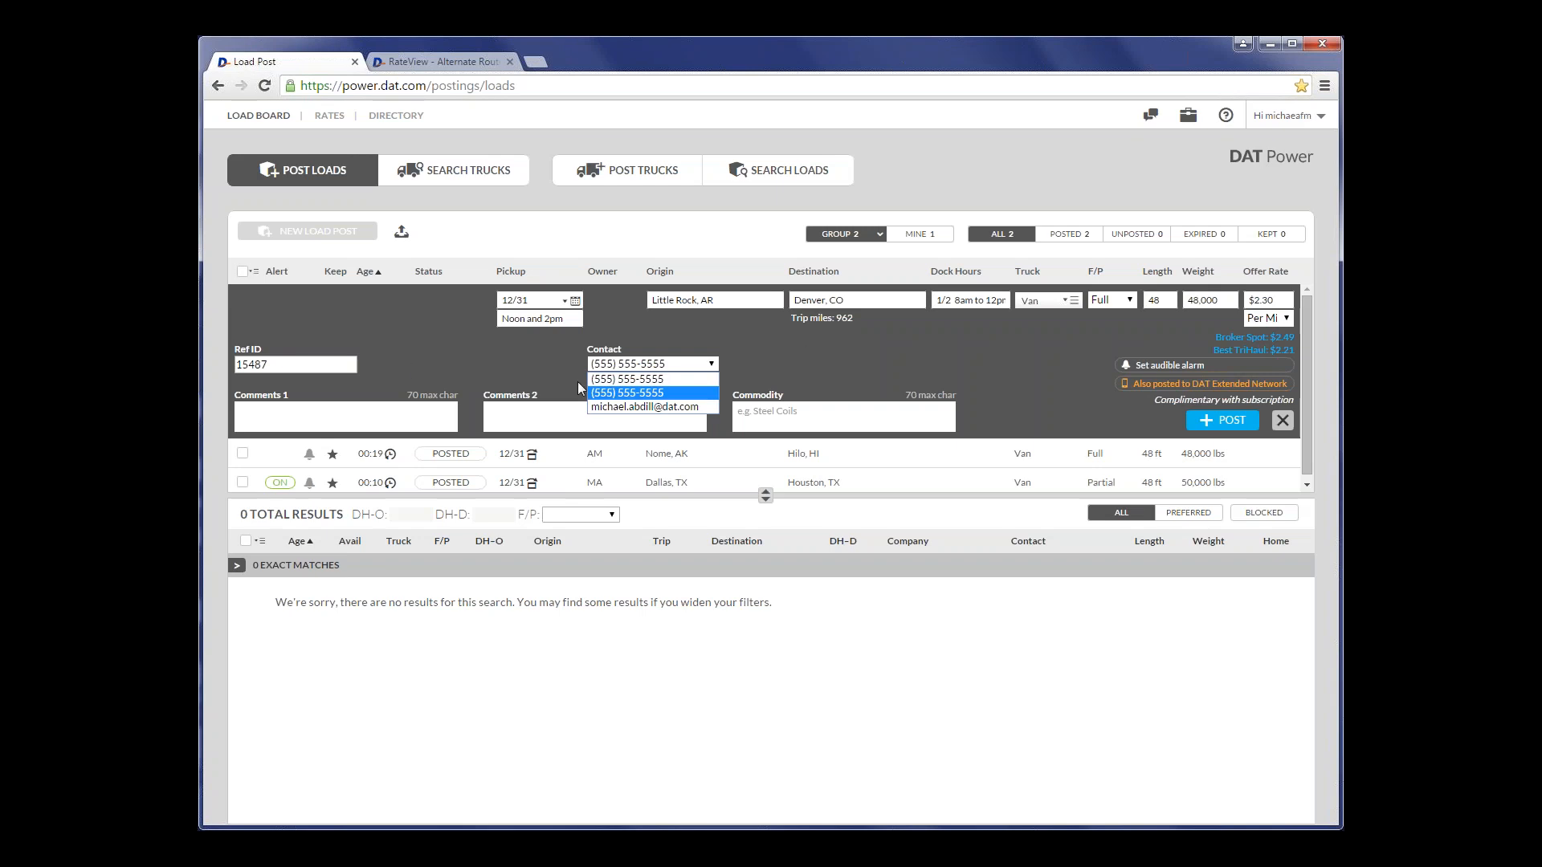
{"action": "left_click", "coordinate": [790, 368]}
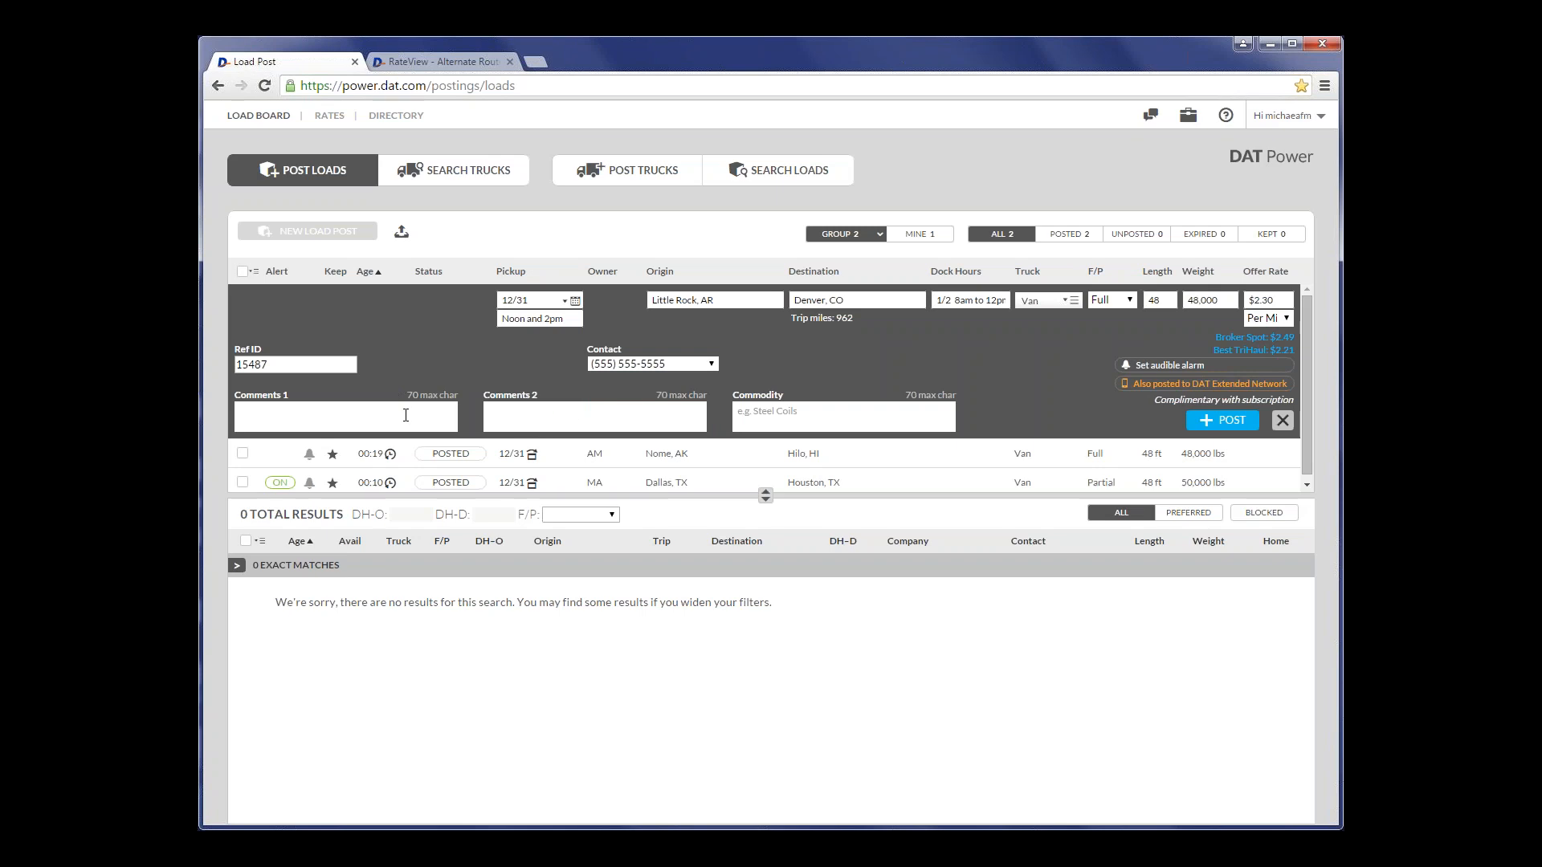
- Enter the name and phone extension of the person to call as the new load's first comment
{"action": "left_click", "coordinate": [411, 411]}
{"action": "type", "text": "Call Eric x687"}
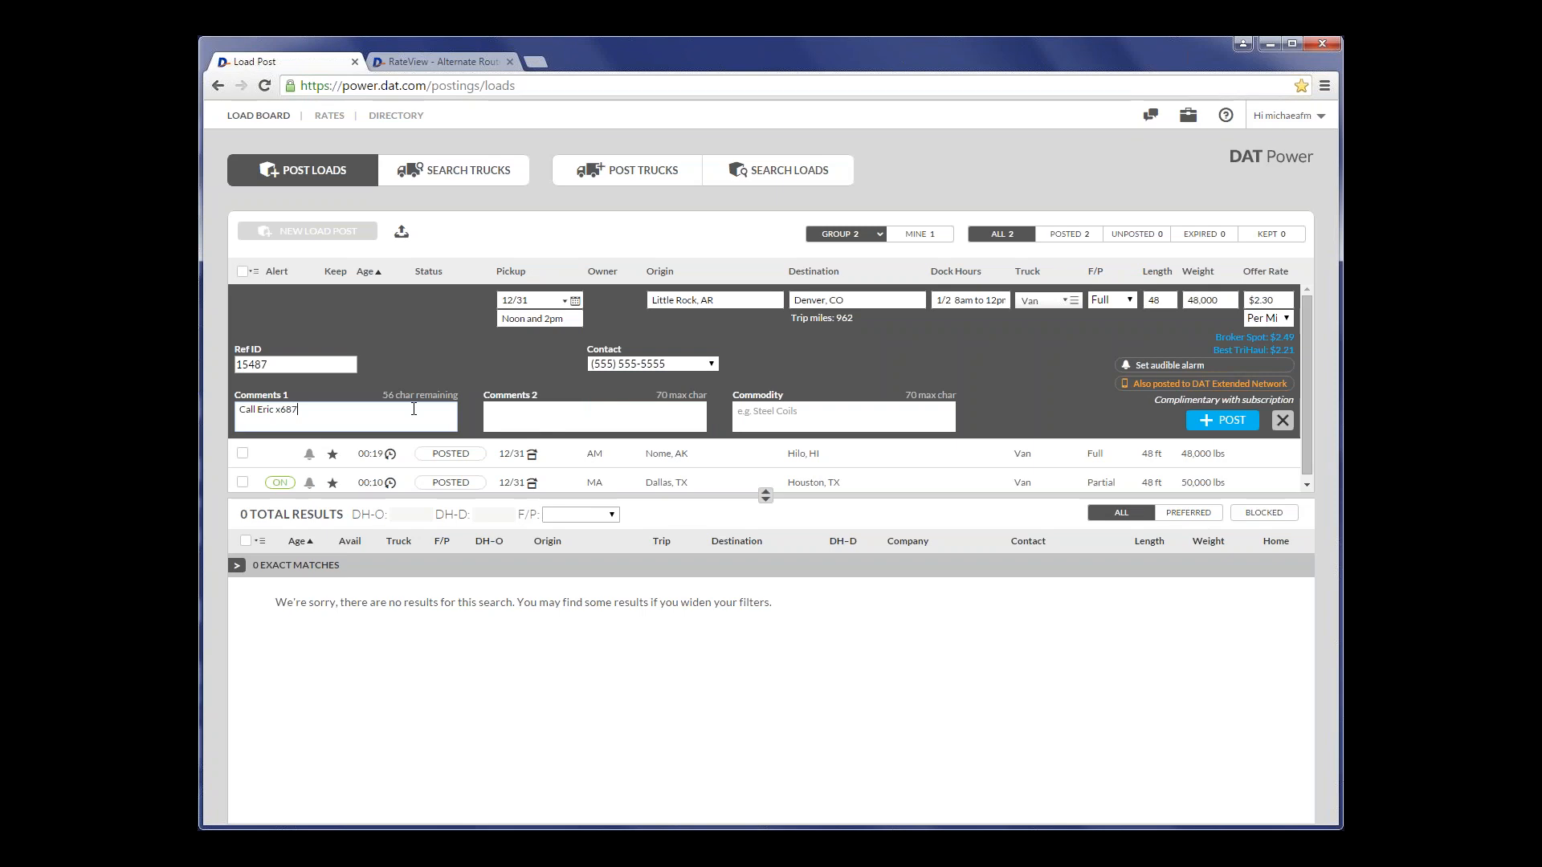
{"action": "key", "text": "Tab"}
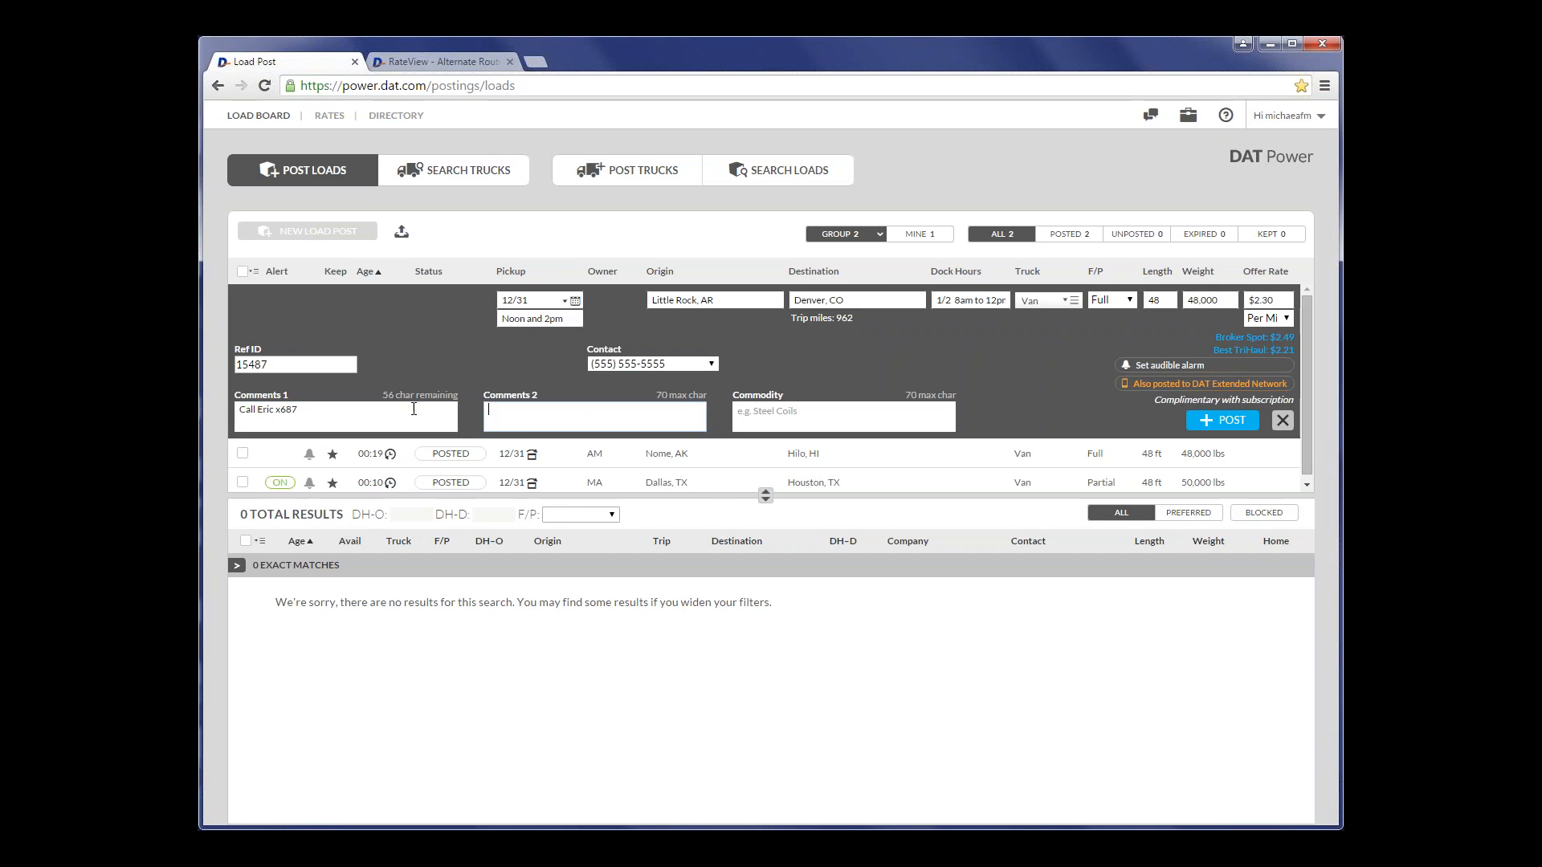
- Enter '102" wide is rqd' as the new load's second comment
{"action": "type", "text": "102\" wide is rqd"}
{"action": "key", "text": "Tab"}
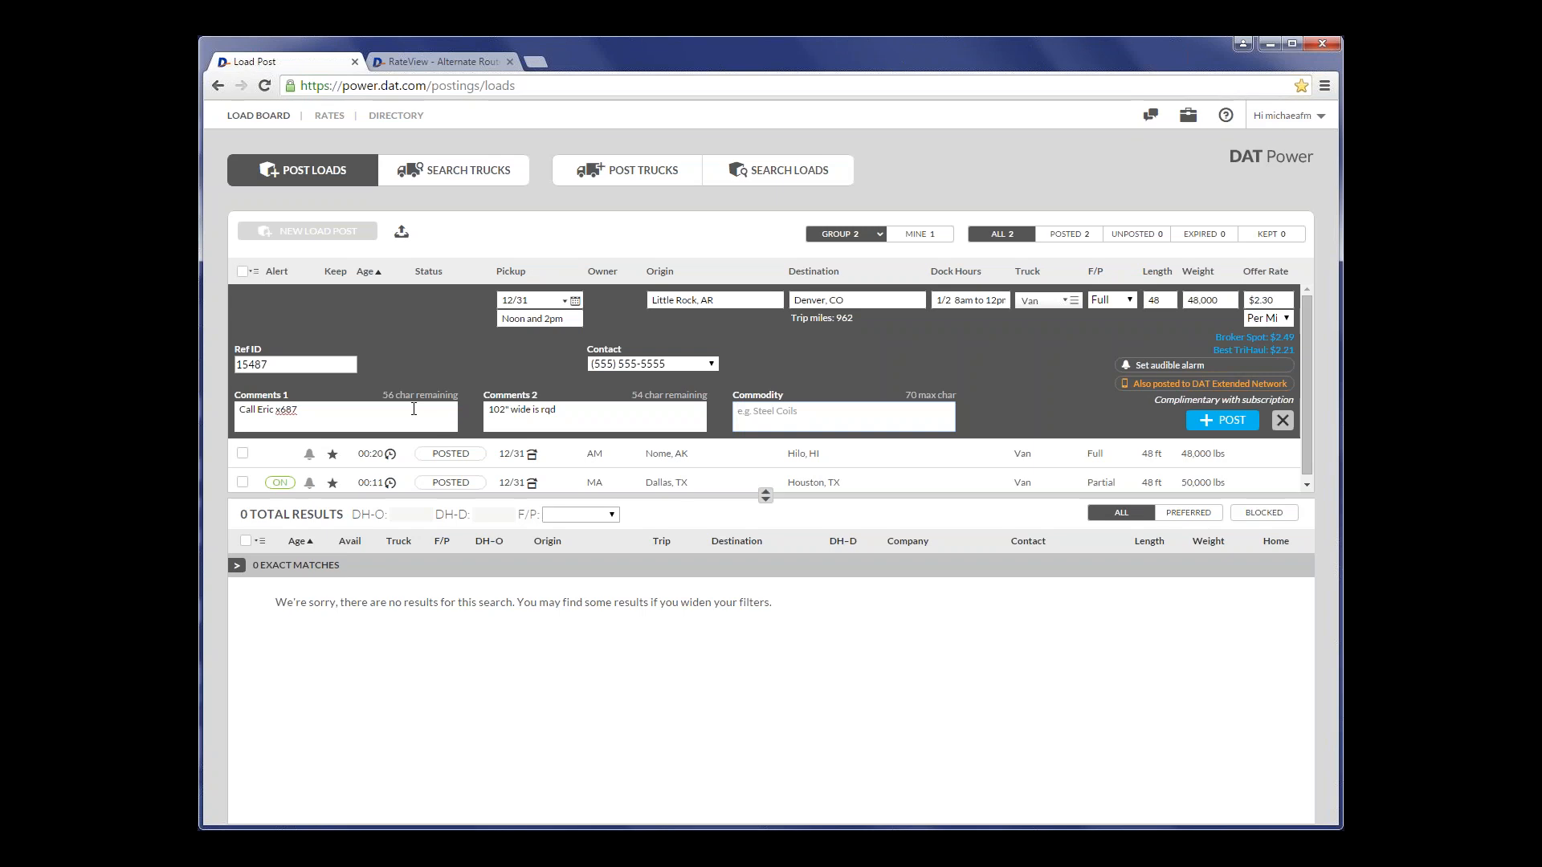
- Enter Electronics as the commodity and post the load with the audible alarm turned on
{"action": "type", "text": "Electronics"}
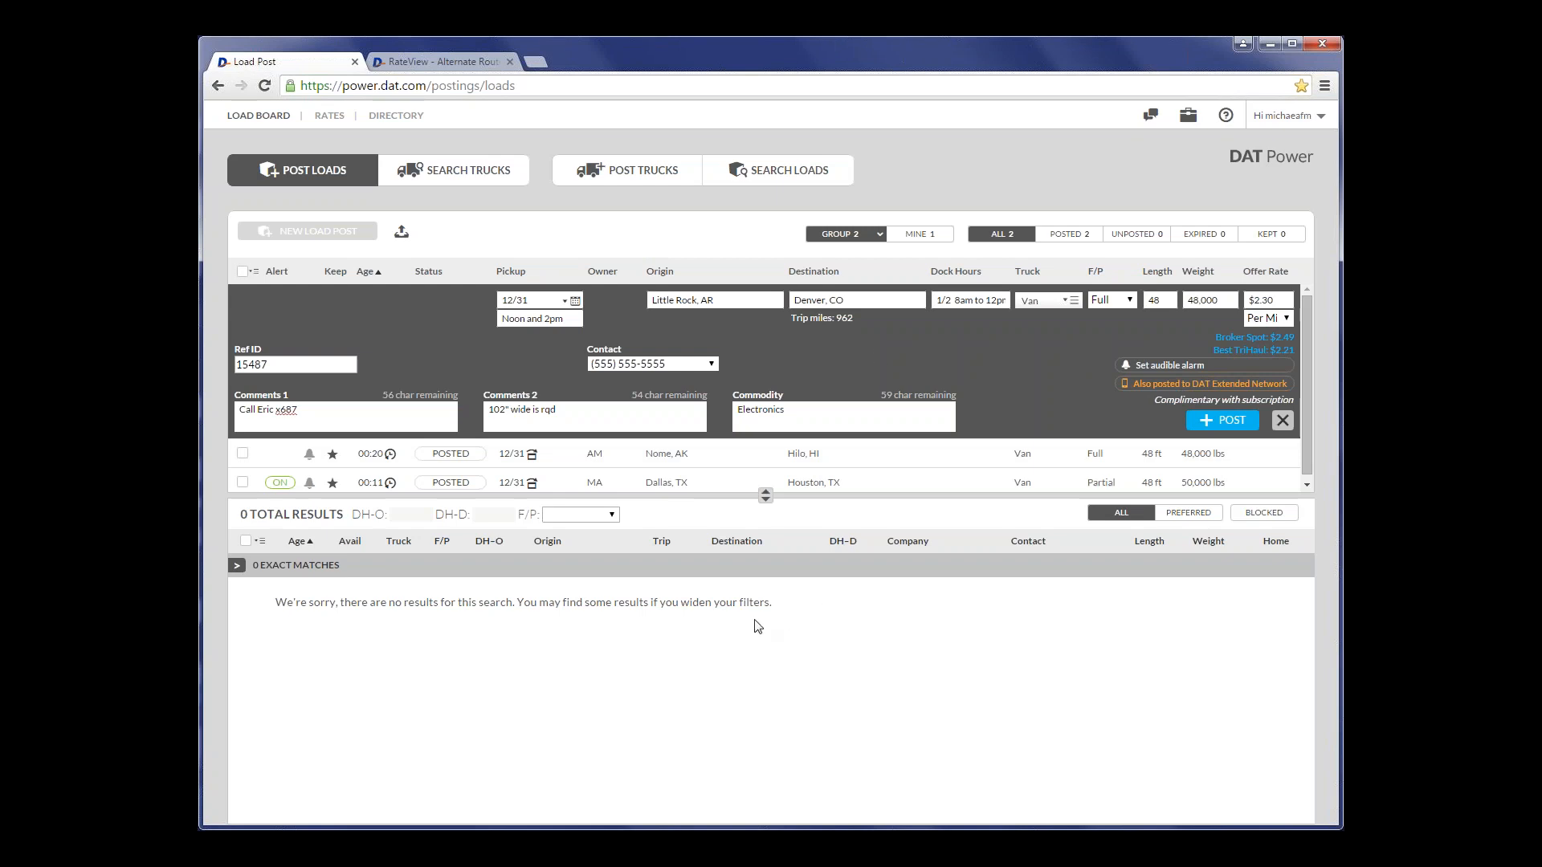
{"action": "left_click", "coordinate": [1133, 366]}
{"action": "left_click", "coordinate": [1237, 422]}
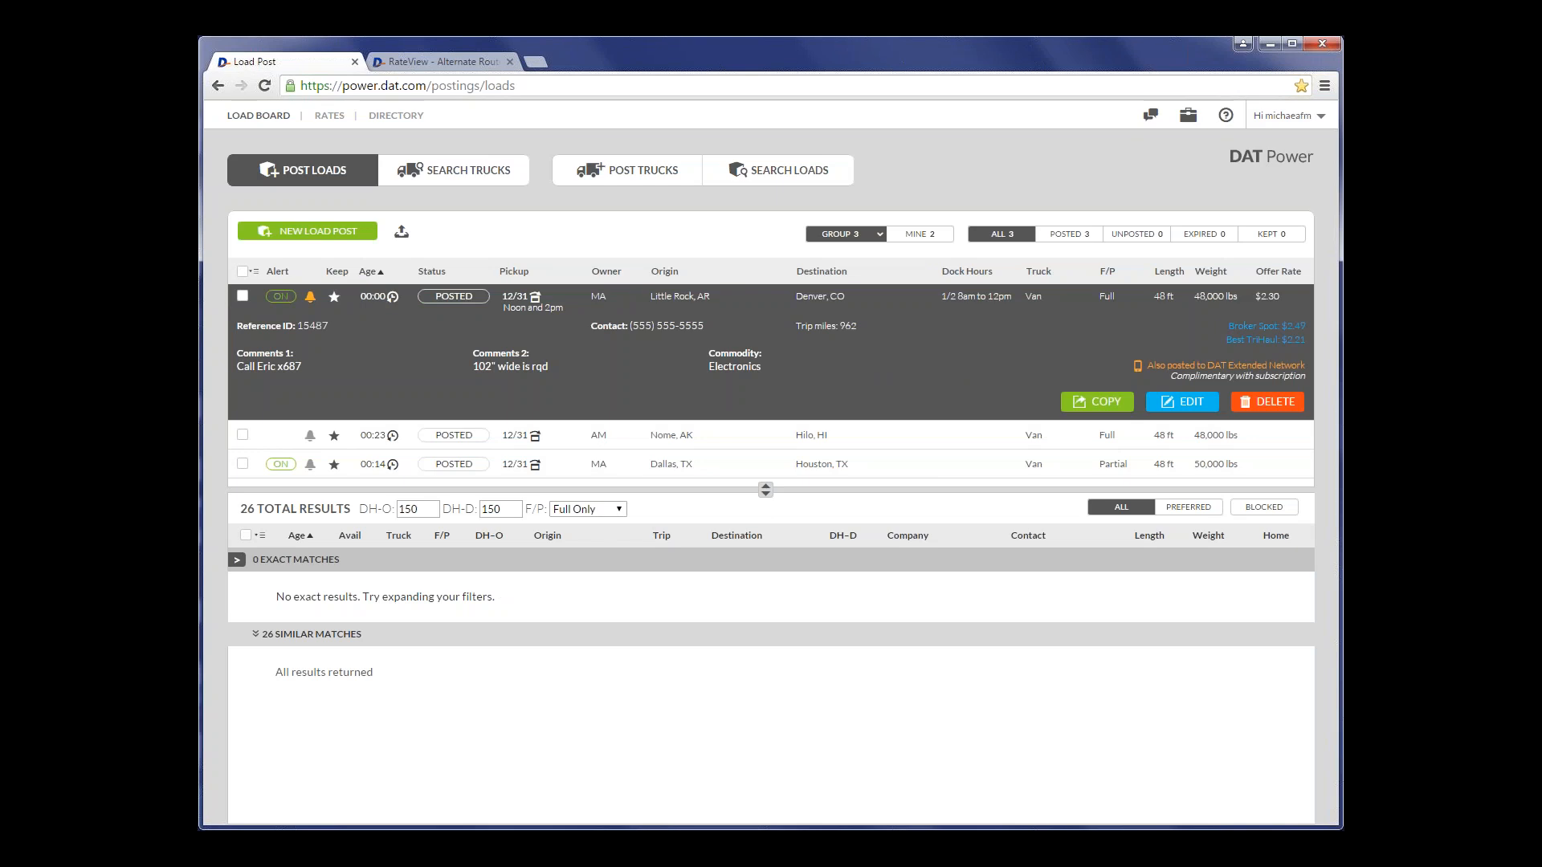
- Examine the Little Rock to Denver load's similar truck matches and details, and compare the Dallas to Houston load's matches
{"action": "left_click", "coordinate": [310, 635]}
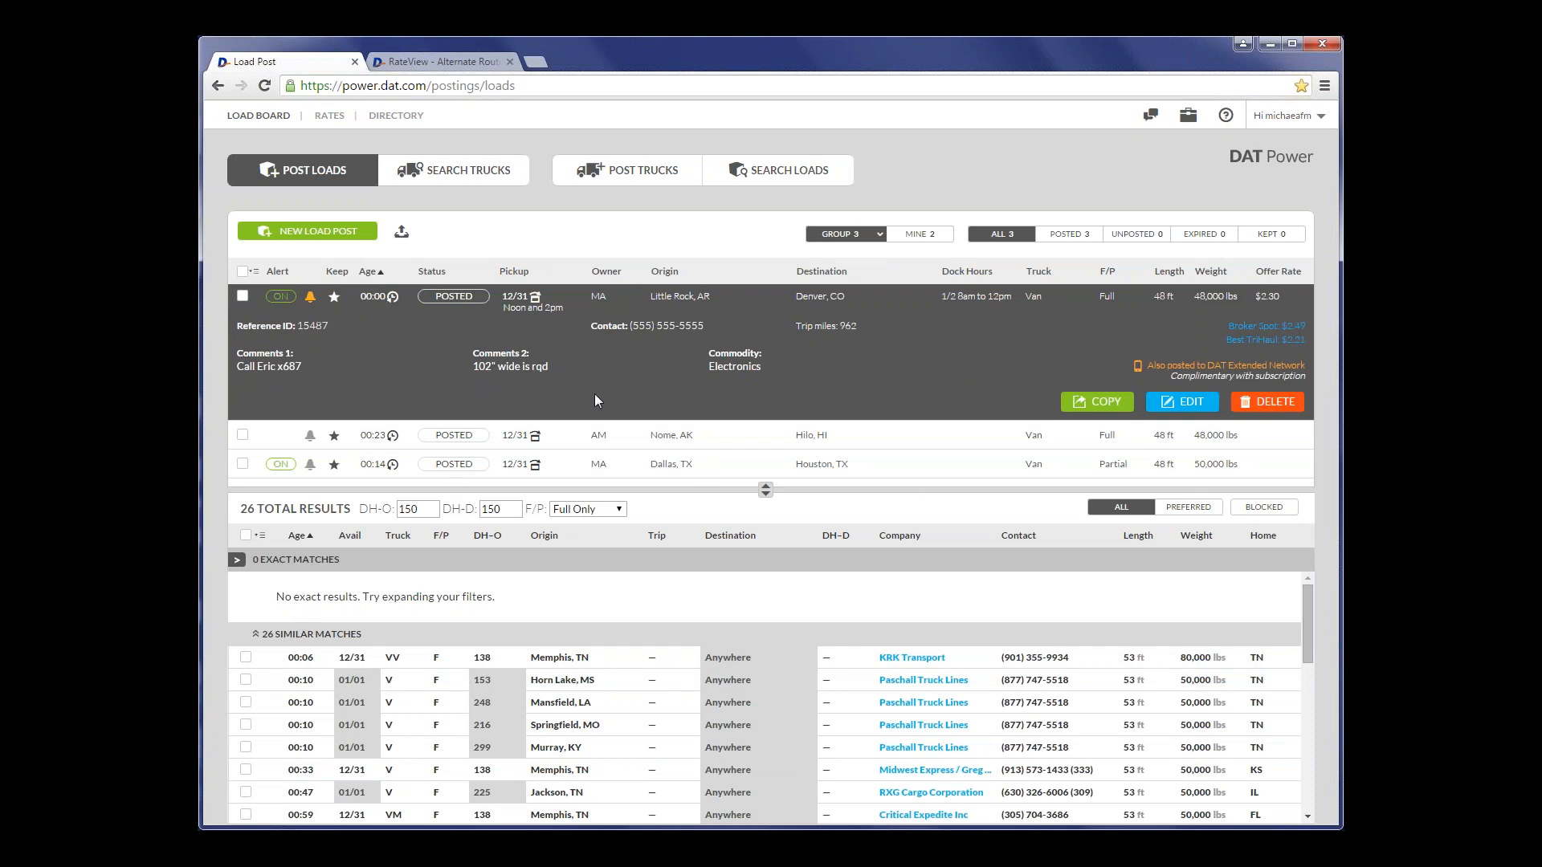
{"action": "left_click", "coordinate": [863, 303]}
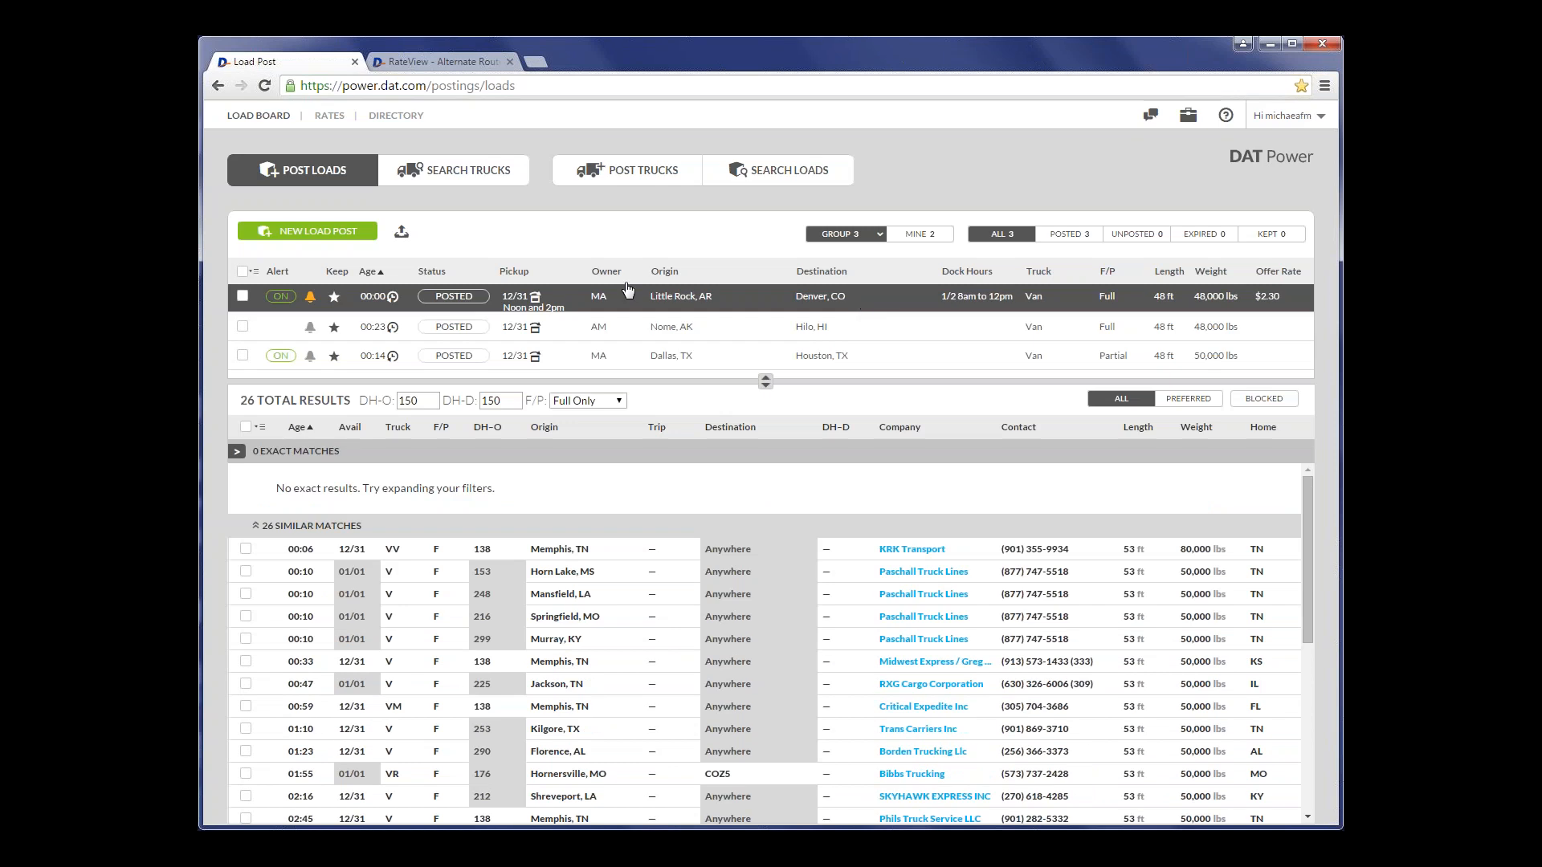
{"action": "left_click", "coordinate": [873, 301]}
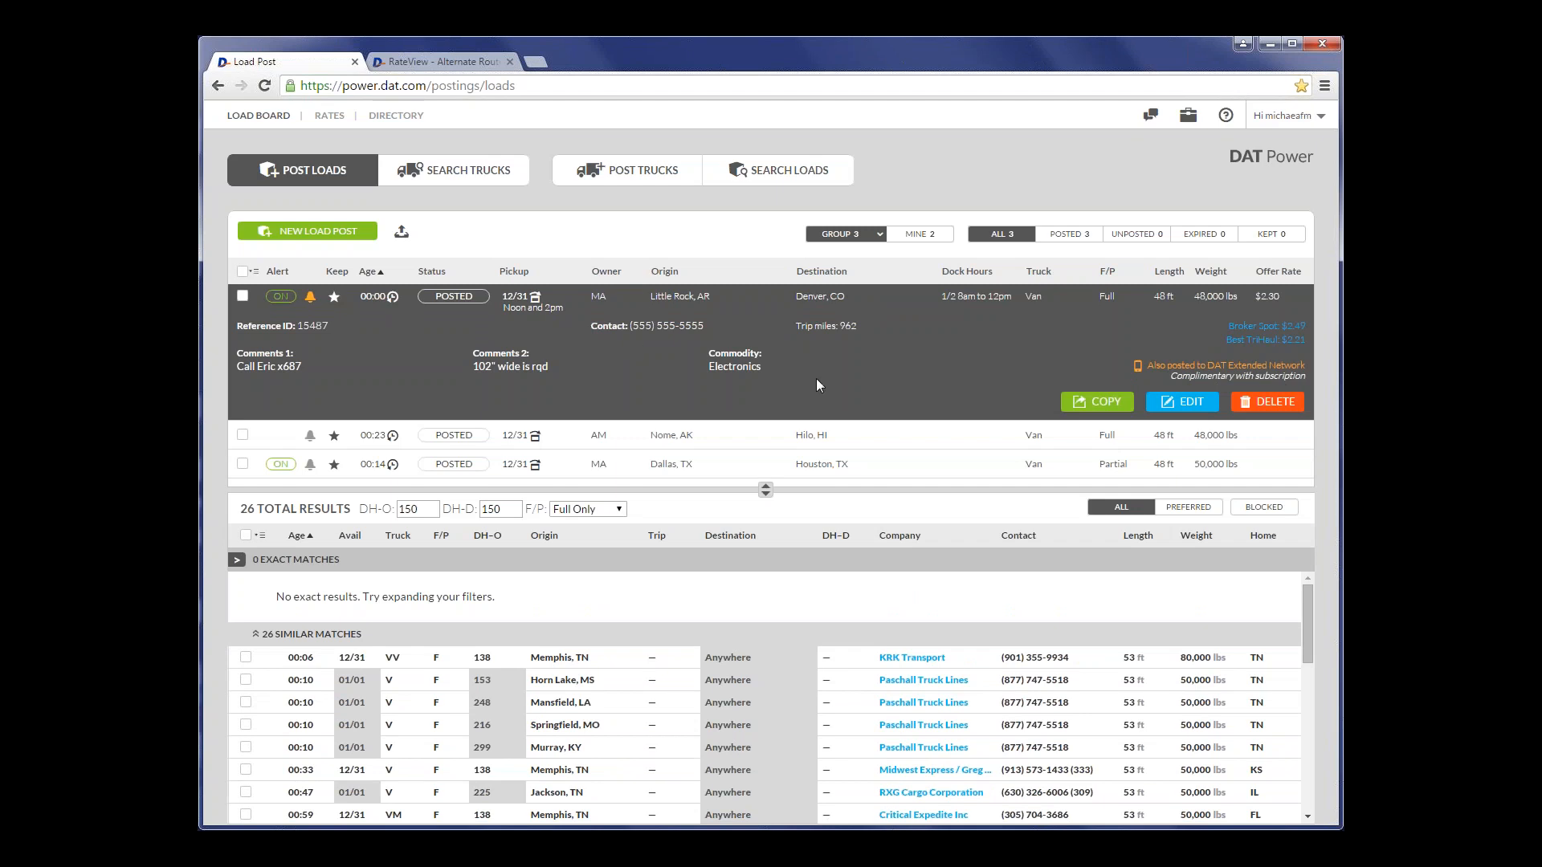
{"action": "left_click", "coordinate": [896, 302]}
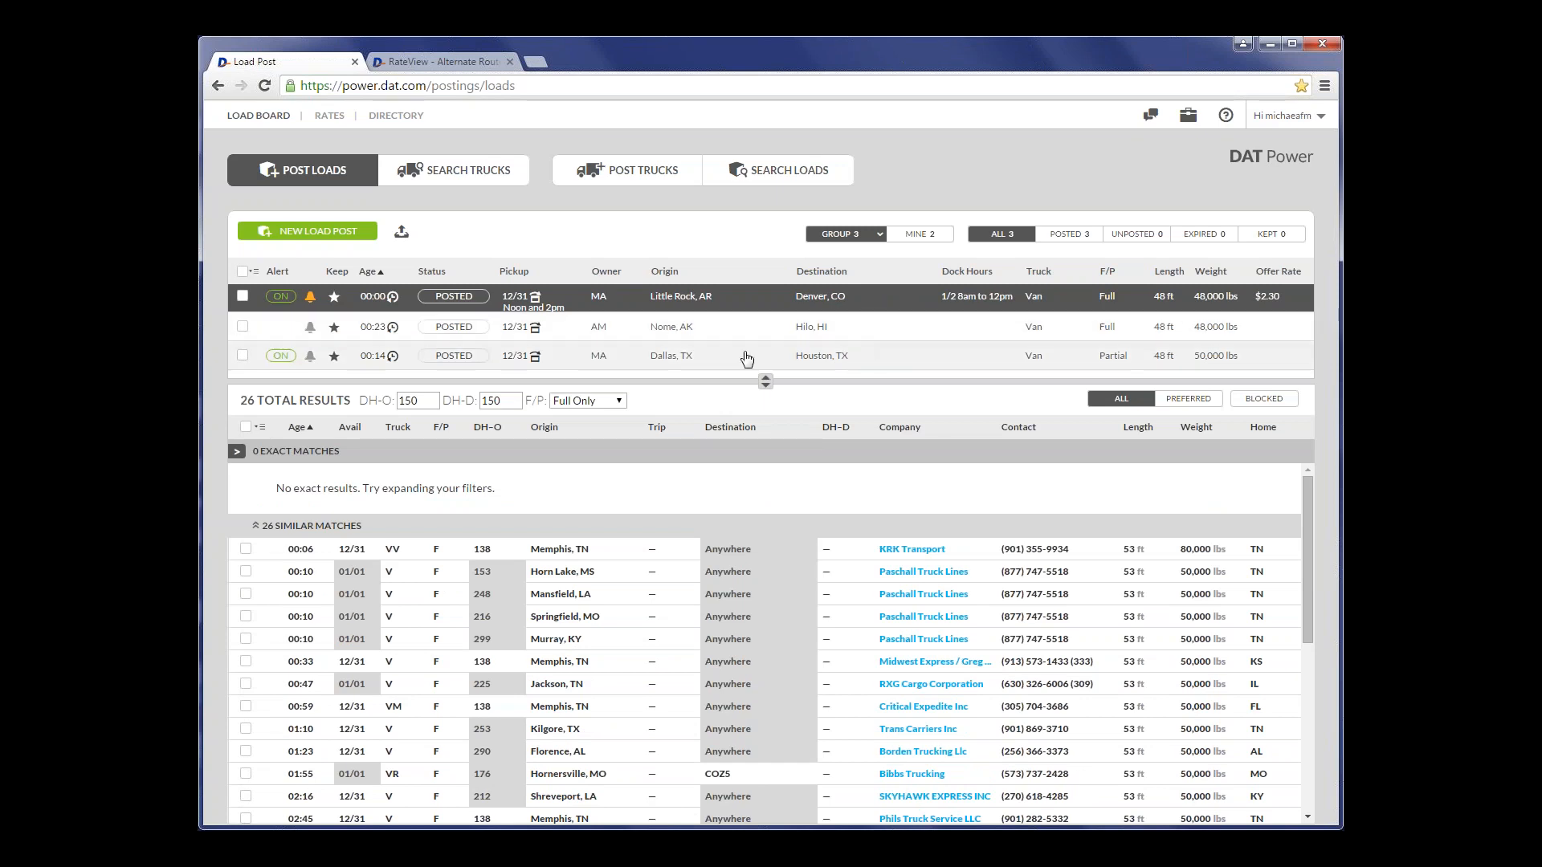
{"action": "left_click", "coordinate": [900, 363]}
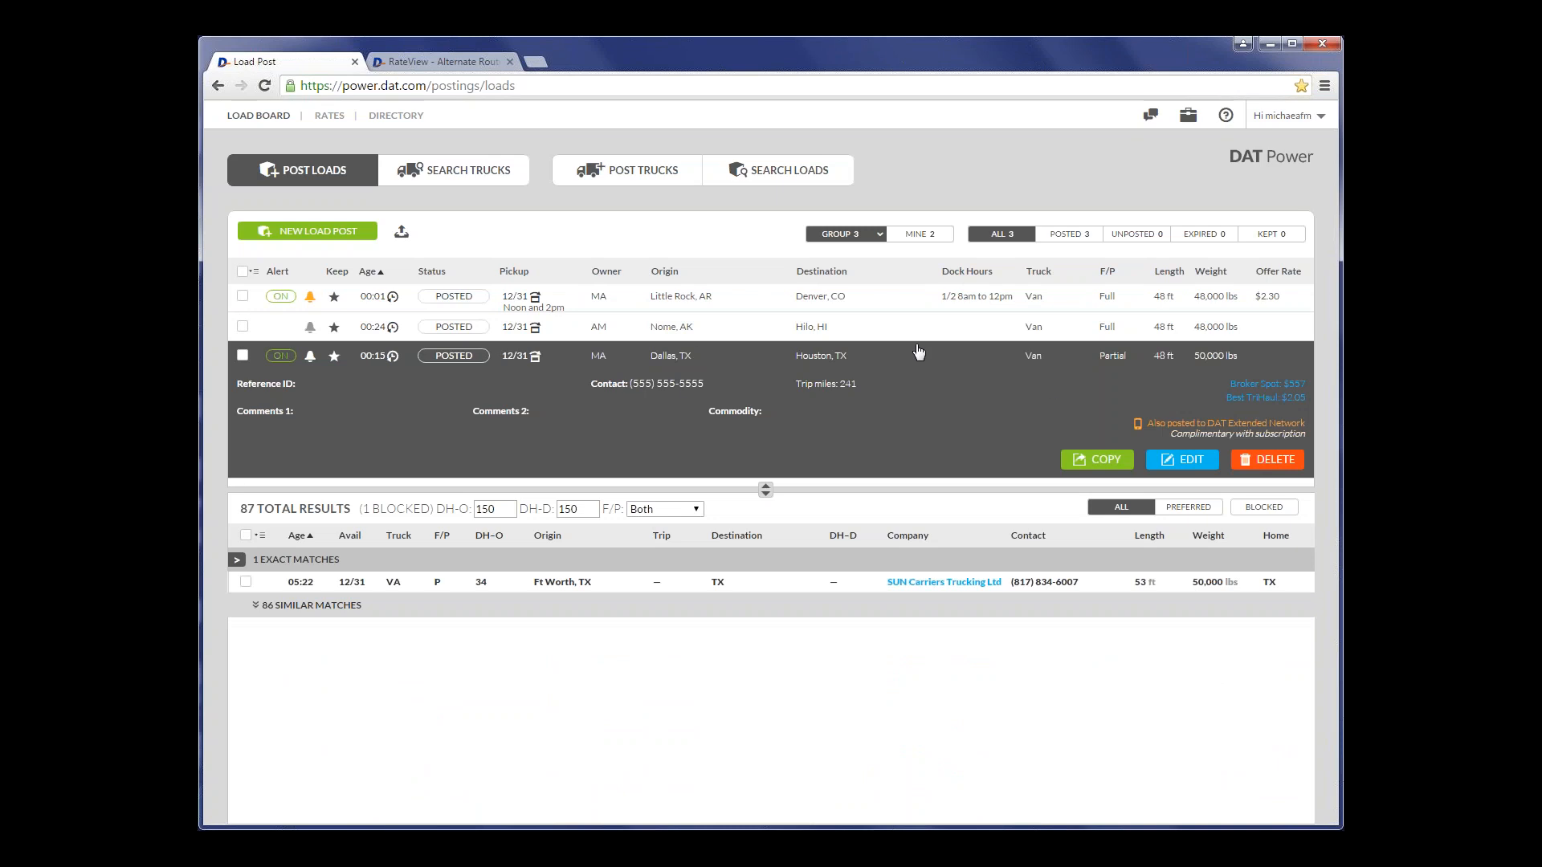
{"action": "left_click", "coordinate": [914, 366]}
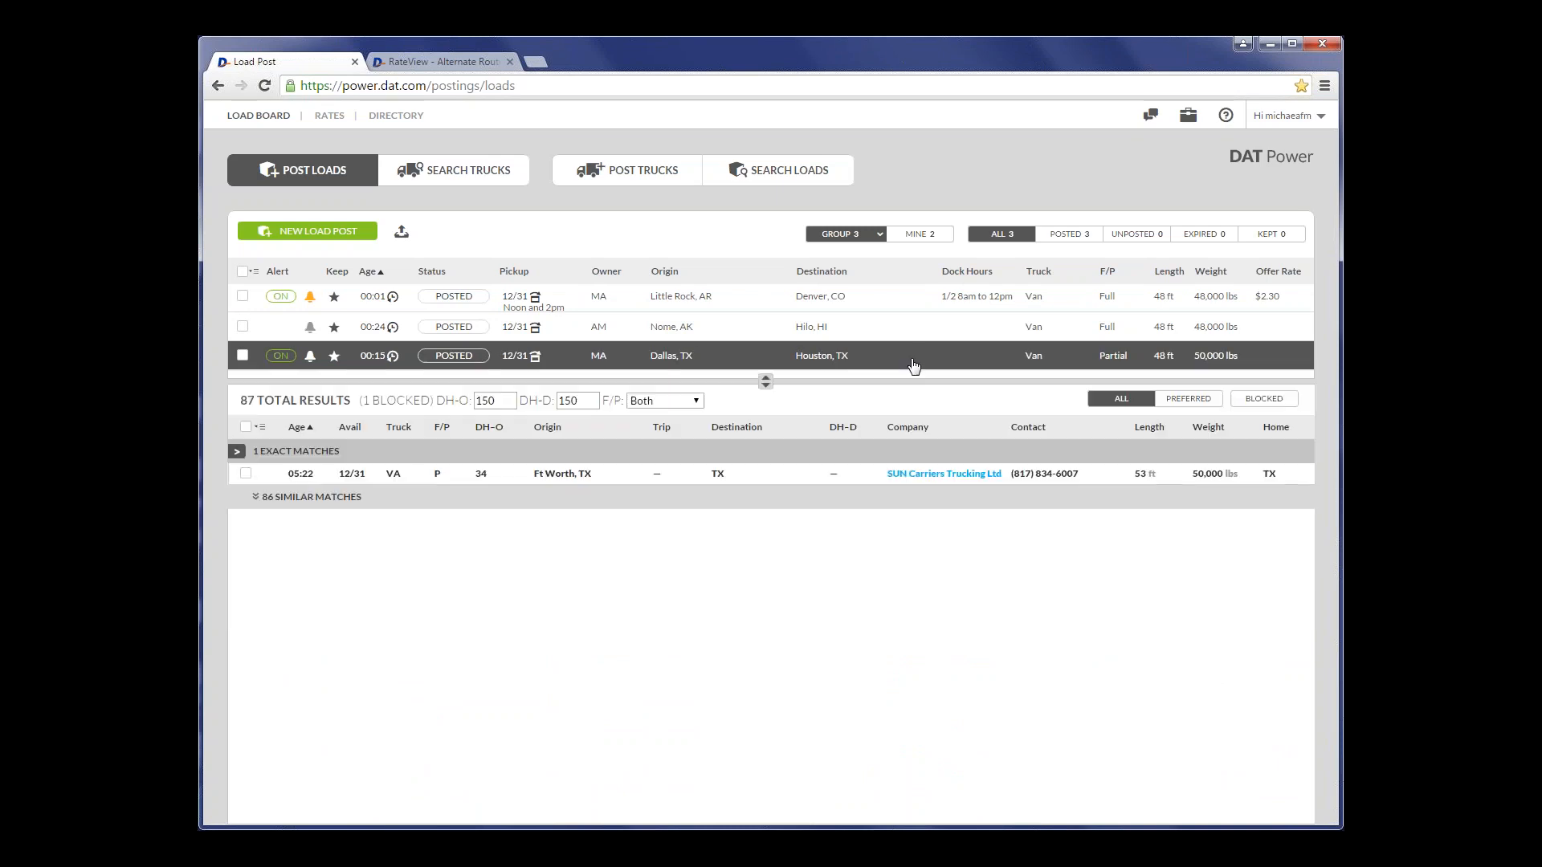
- Copy the Little Rock to Denver load, change the copy's destination to Portland, OR, and post it
{"action": "left_click", "coordinate": [890, 305]}
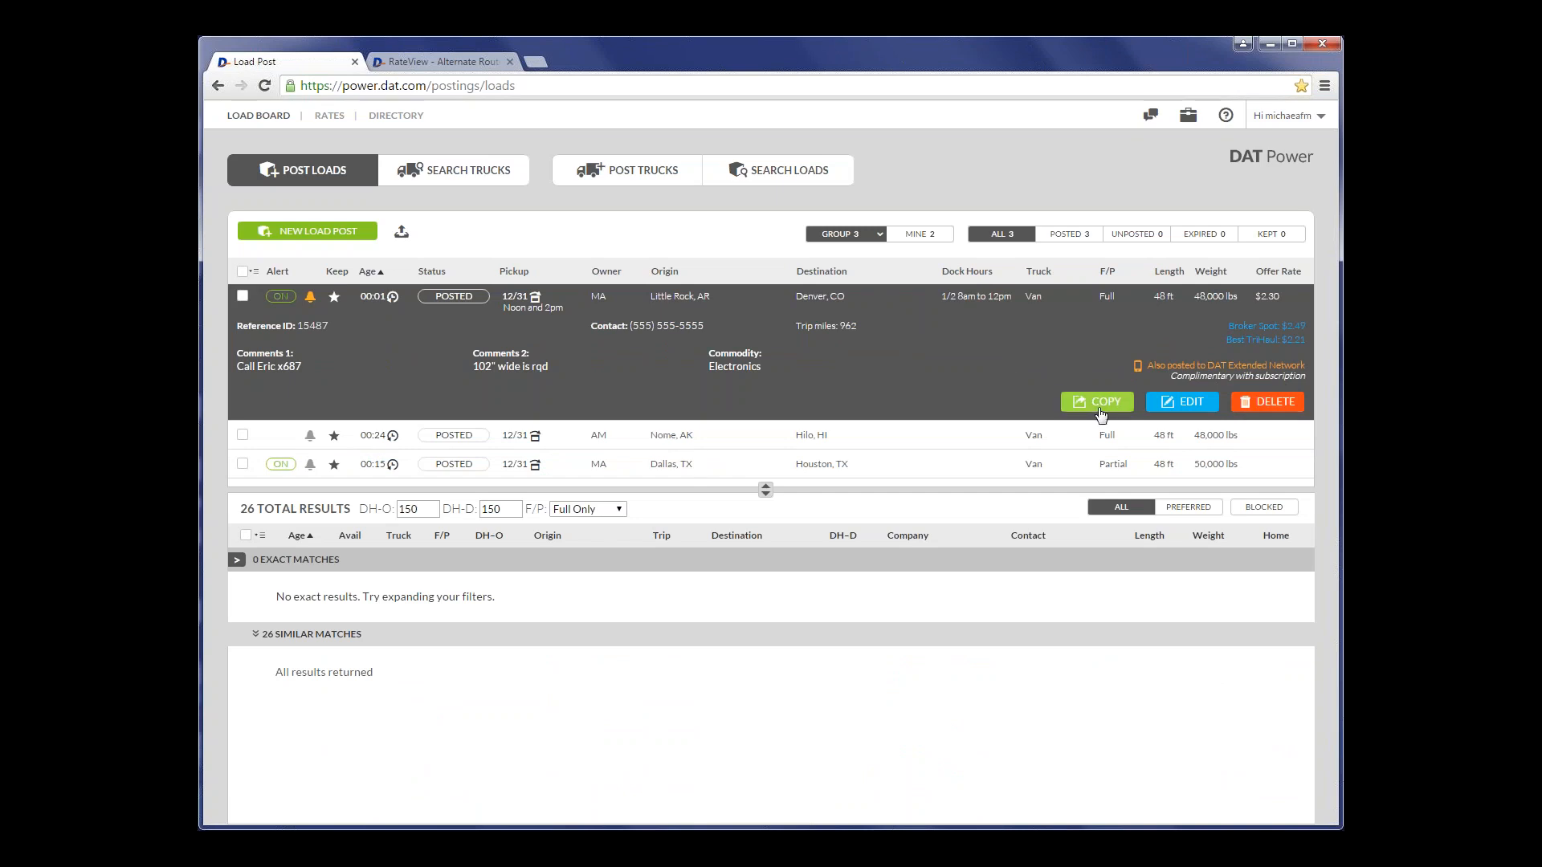
{"action": "left_click", "coordinate": [1096, 403]}
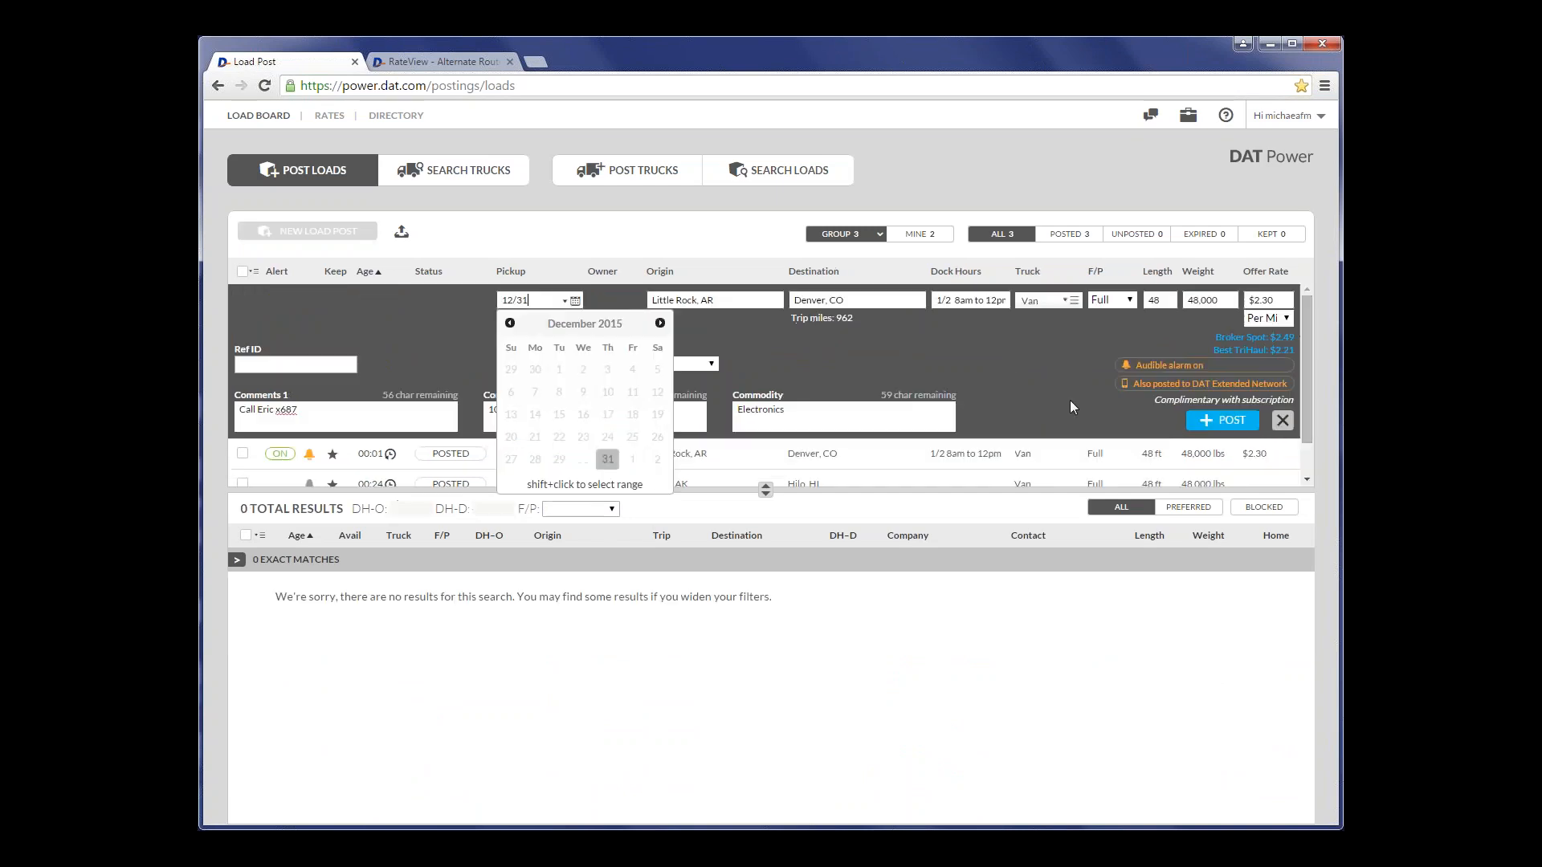
{"action": "left_click", "coordinate": [760, 346]}
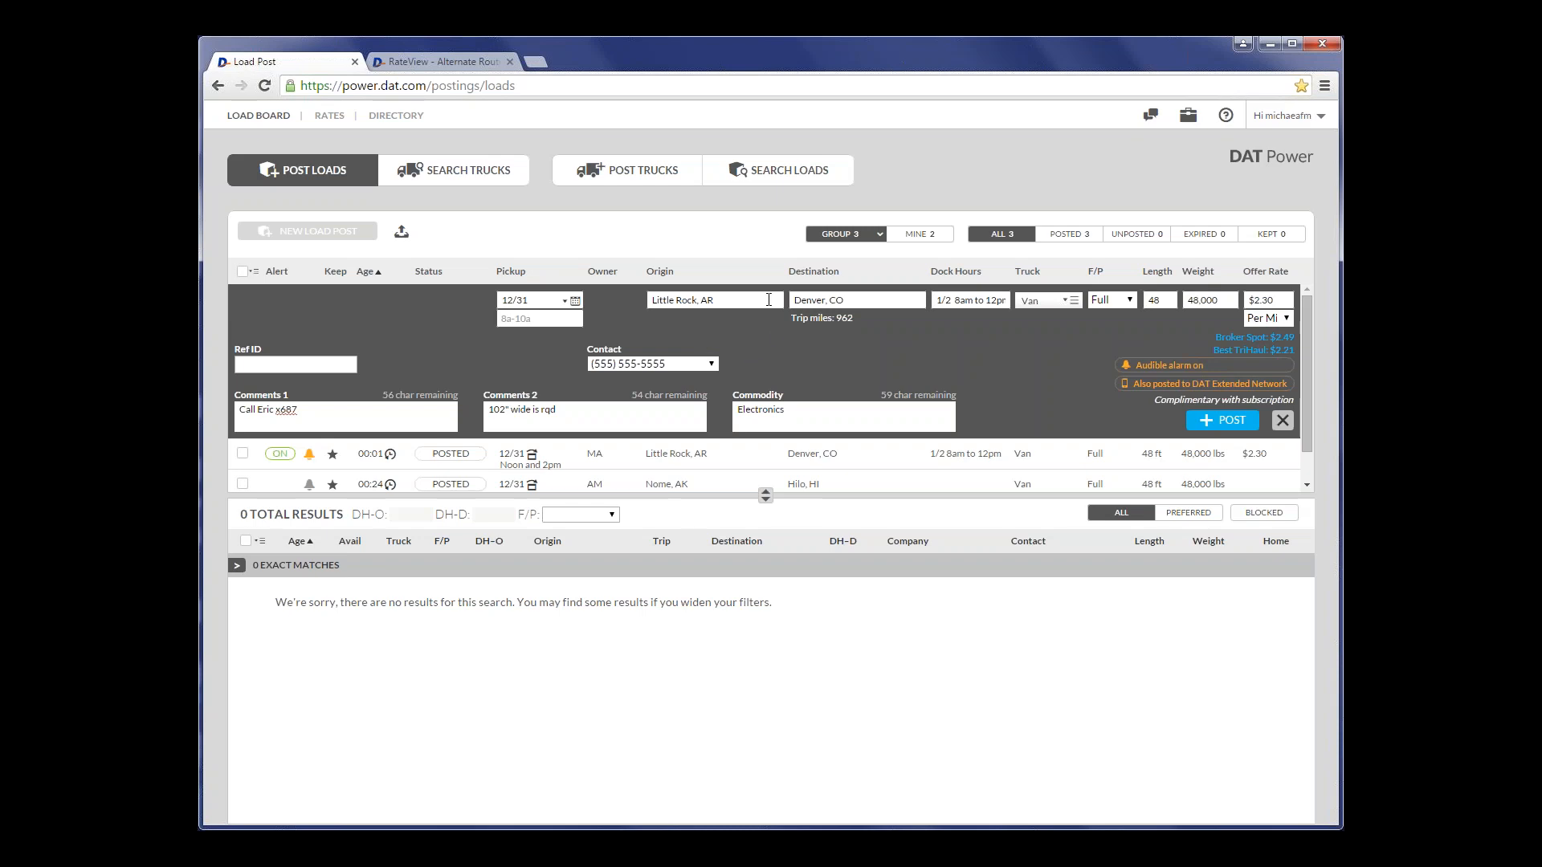
{"action": "left_click", "coordinate": [875, 301]}
{"action": "type", "text": "portland,o"}
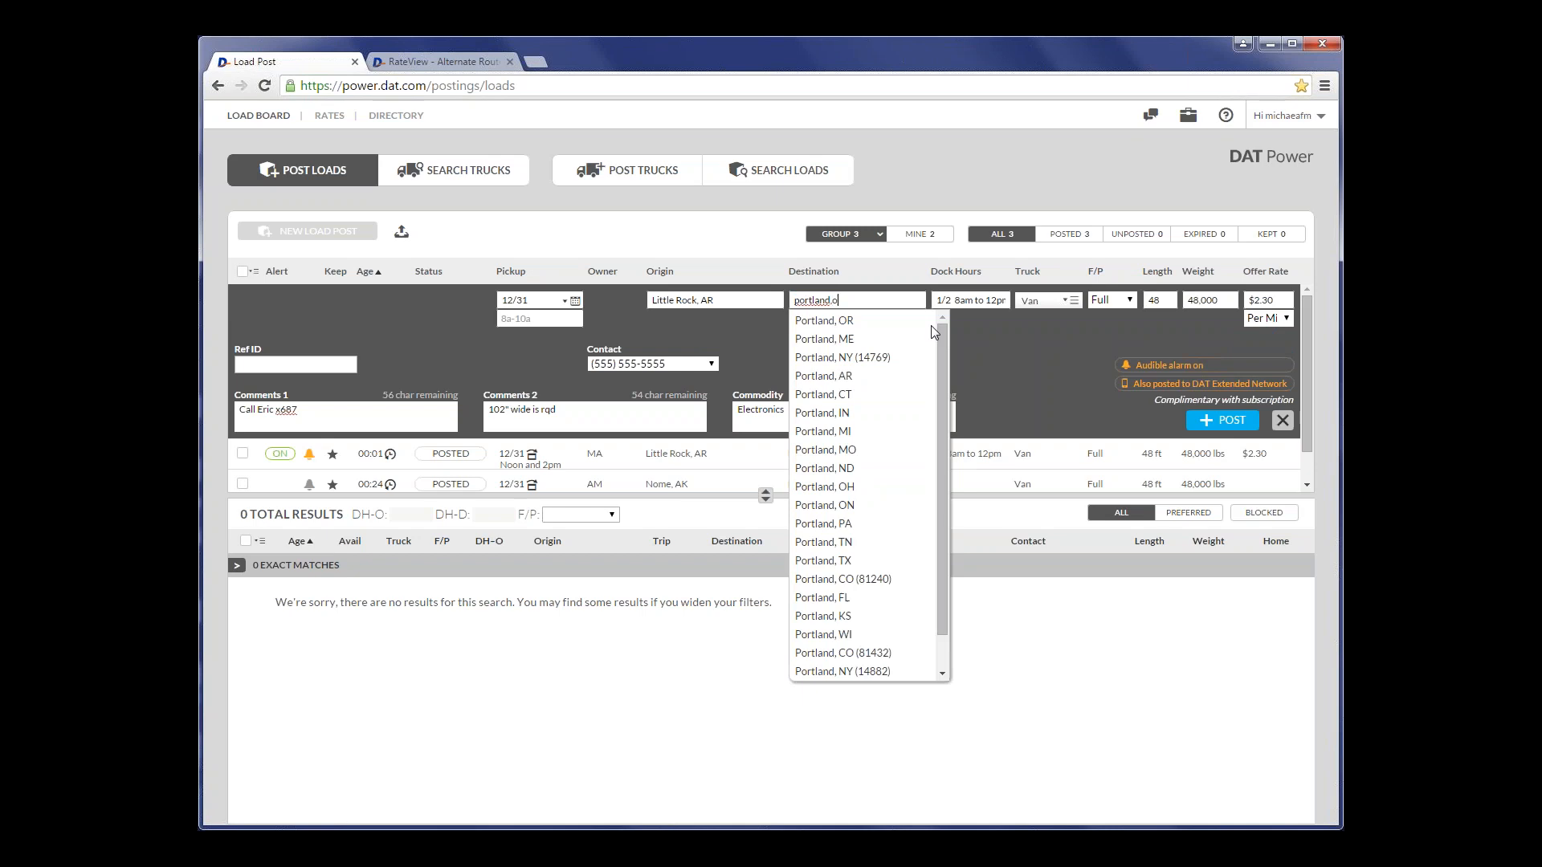
{"action": "key", "text": "Tab"}
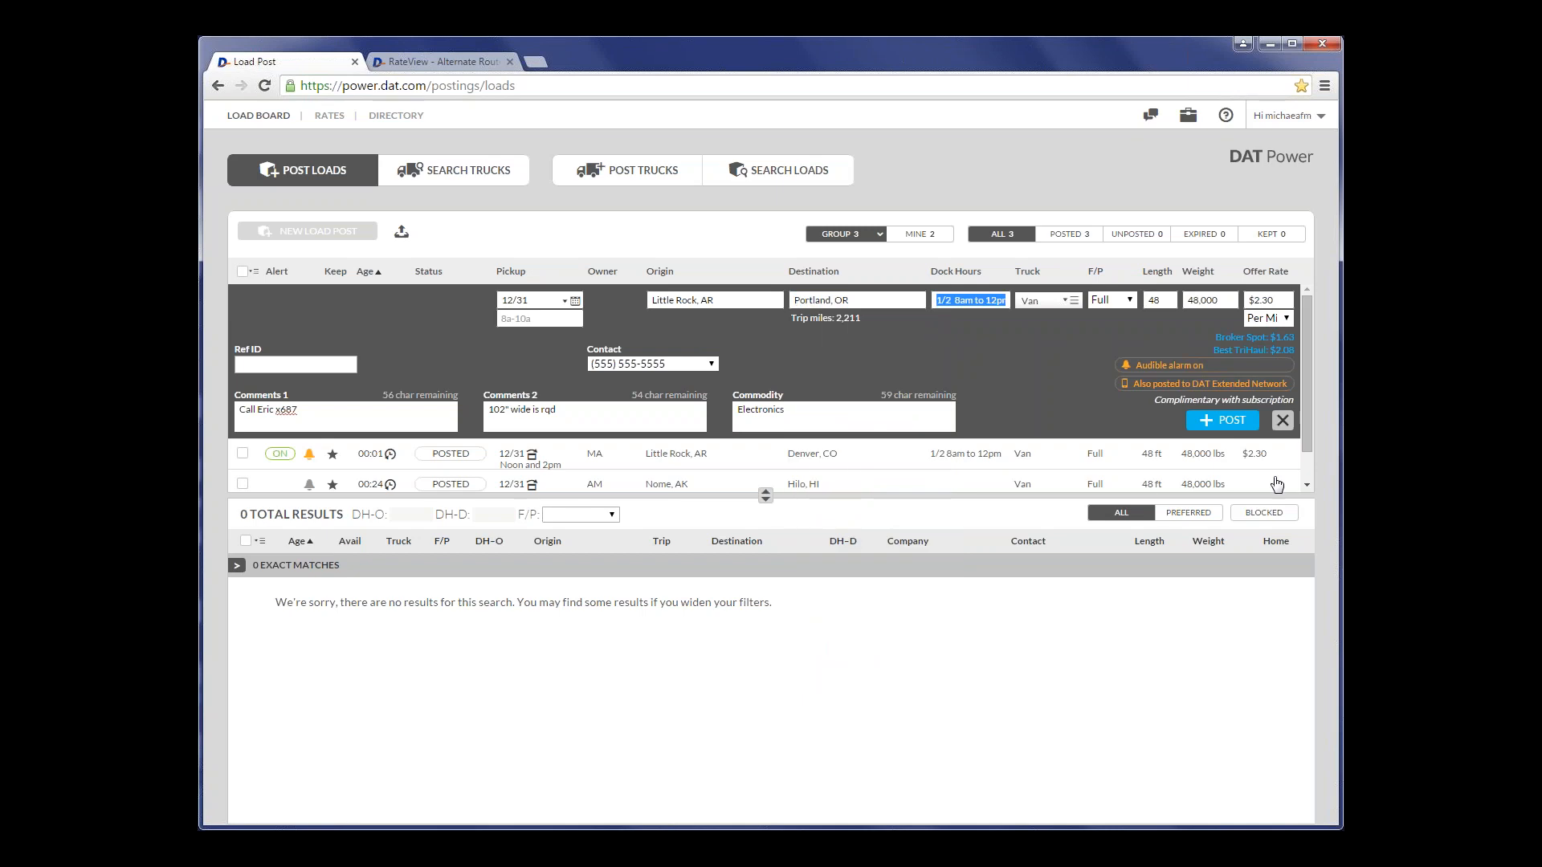
{"action": "left_click", "coordinate": [1223, 420]}
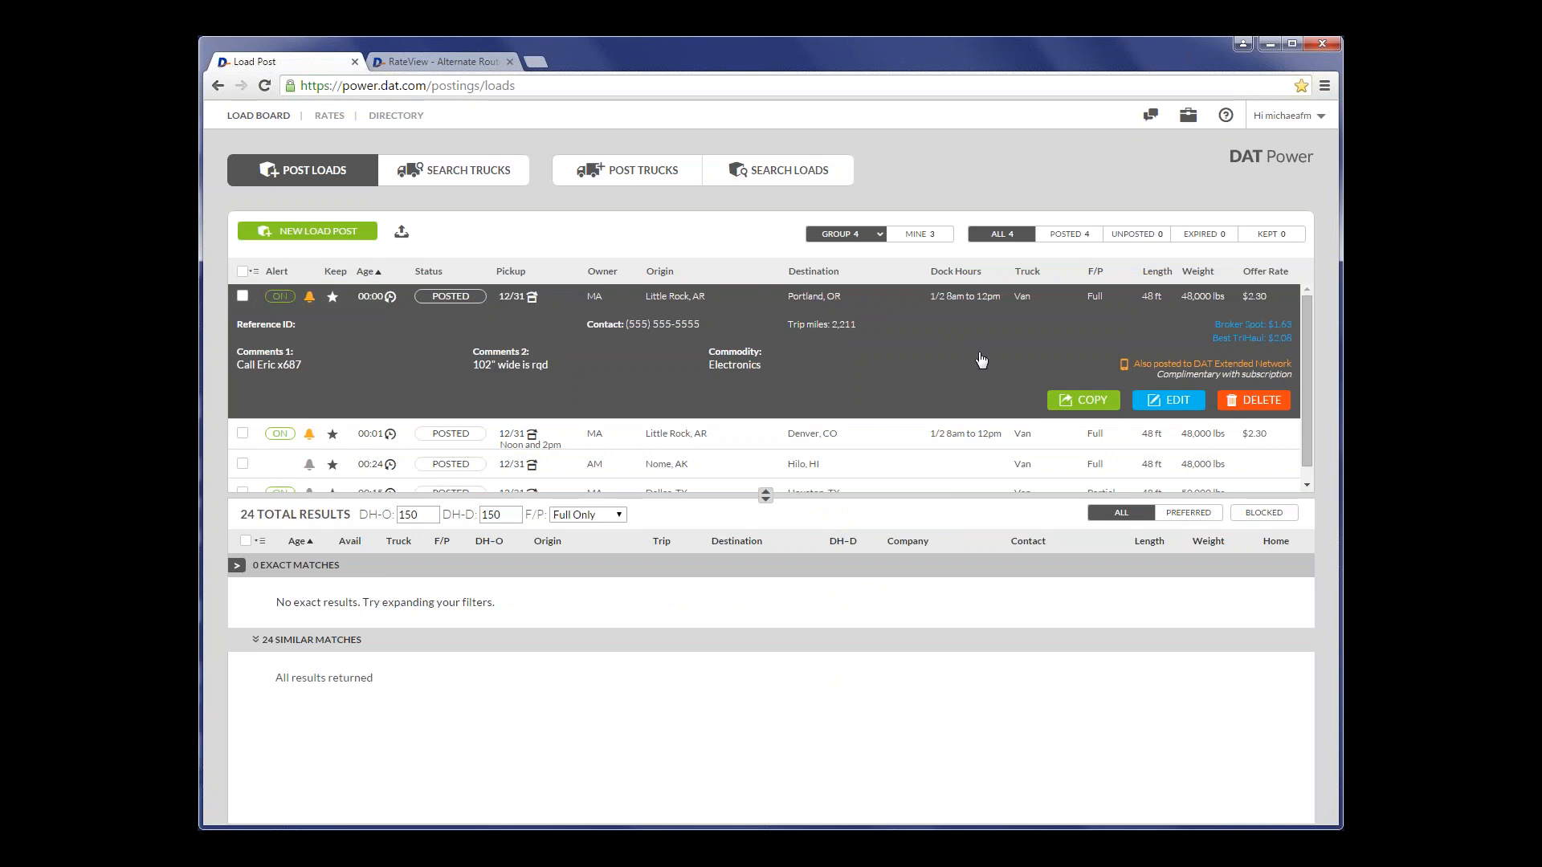
- Edit the Little Rock to Portland load's destination to Portland, ME and save it
{"action": "left_click", "coordinate": [1167, 404]}
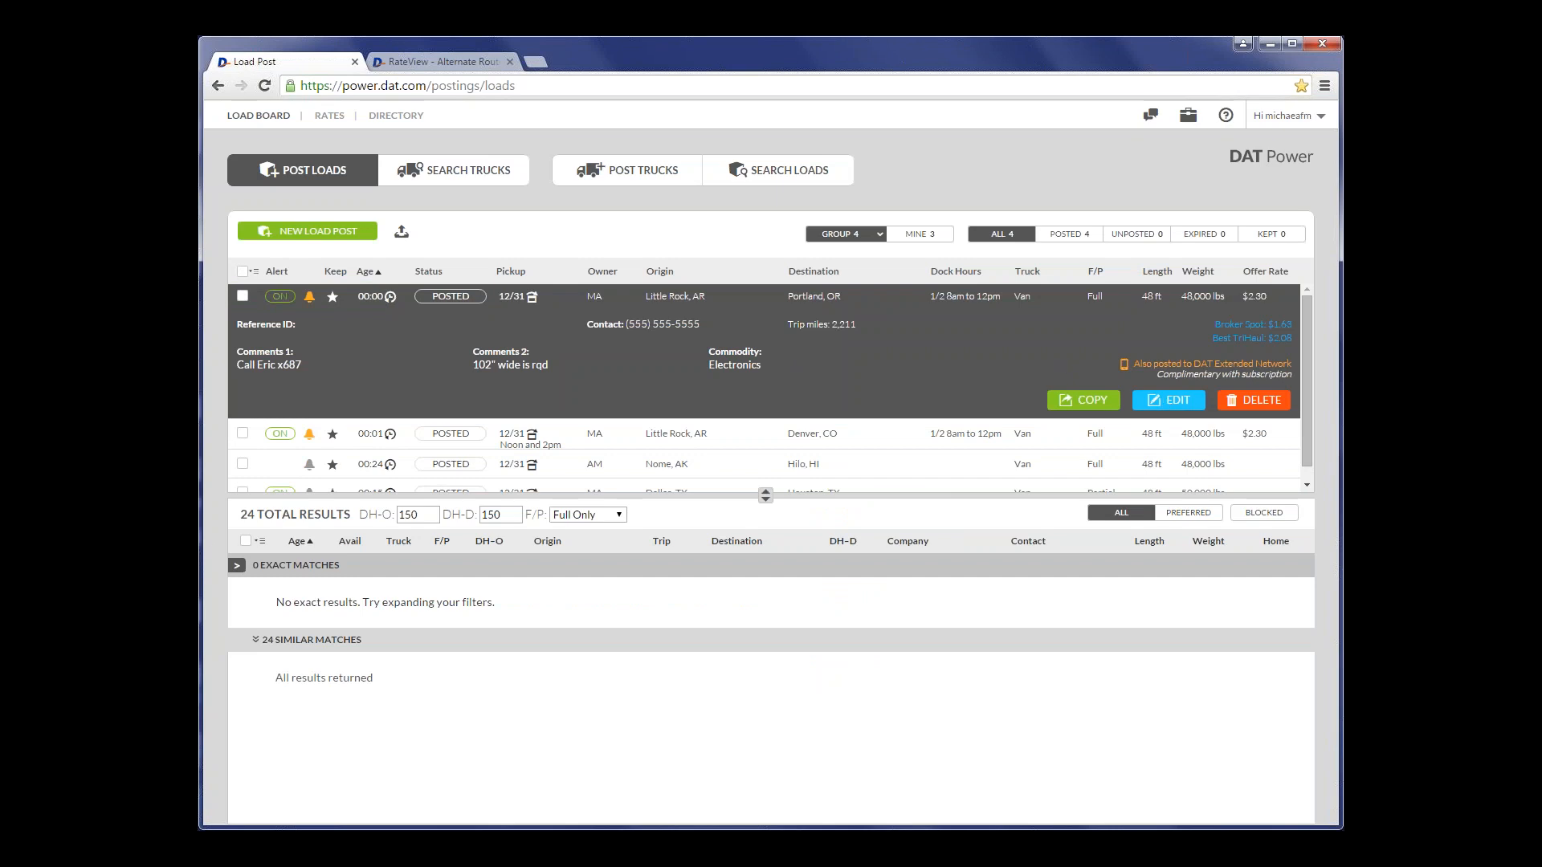
{"action": "left_click", "coordinate": [870, 298]}
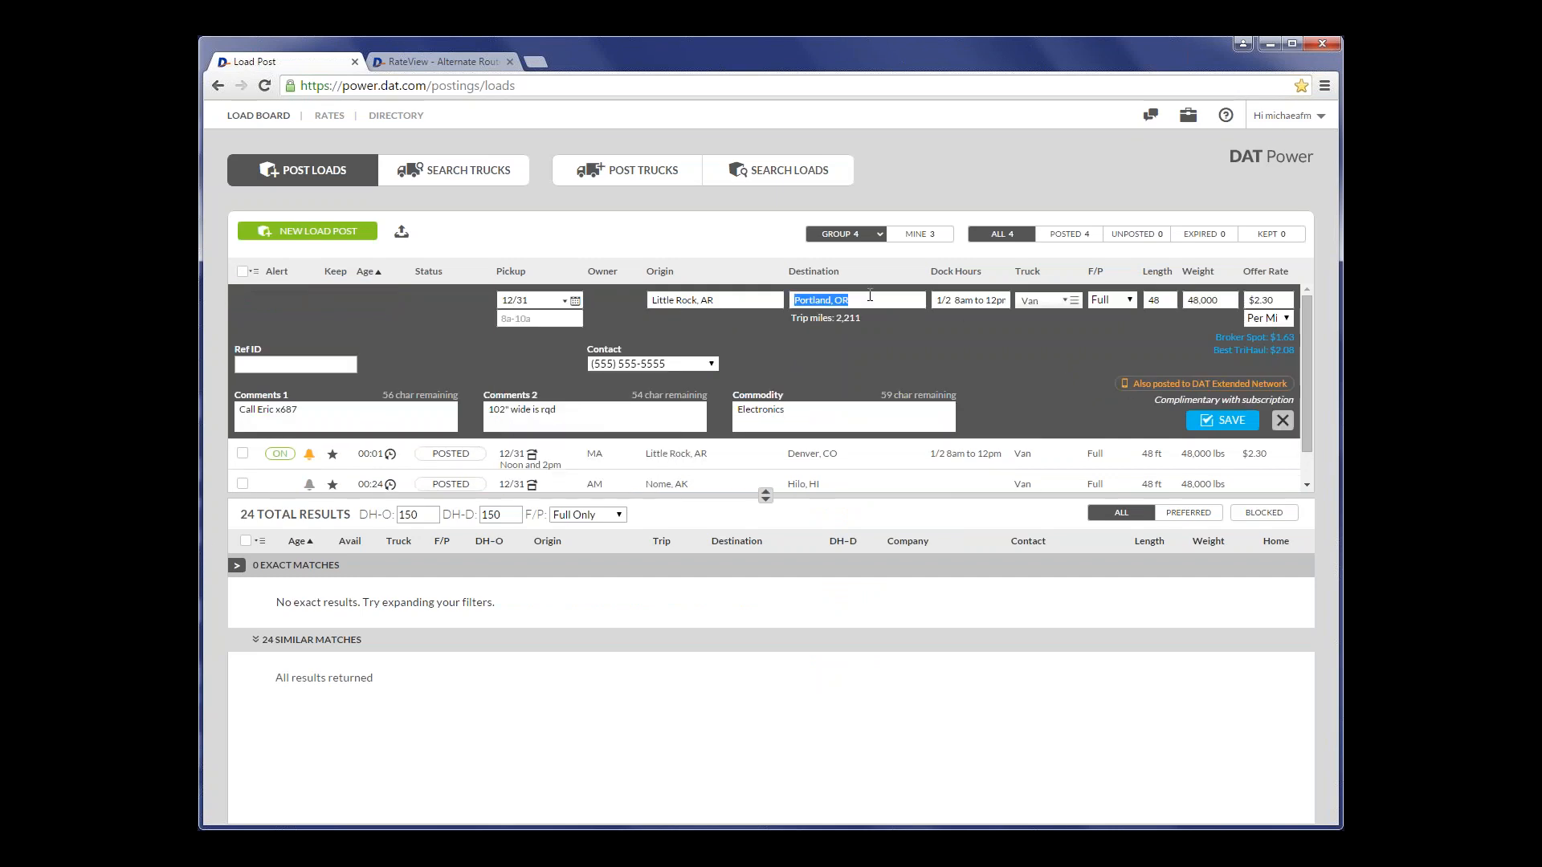
{"action": "type", "text": "Portland, ME"}
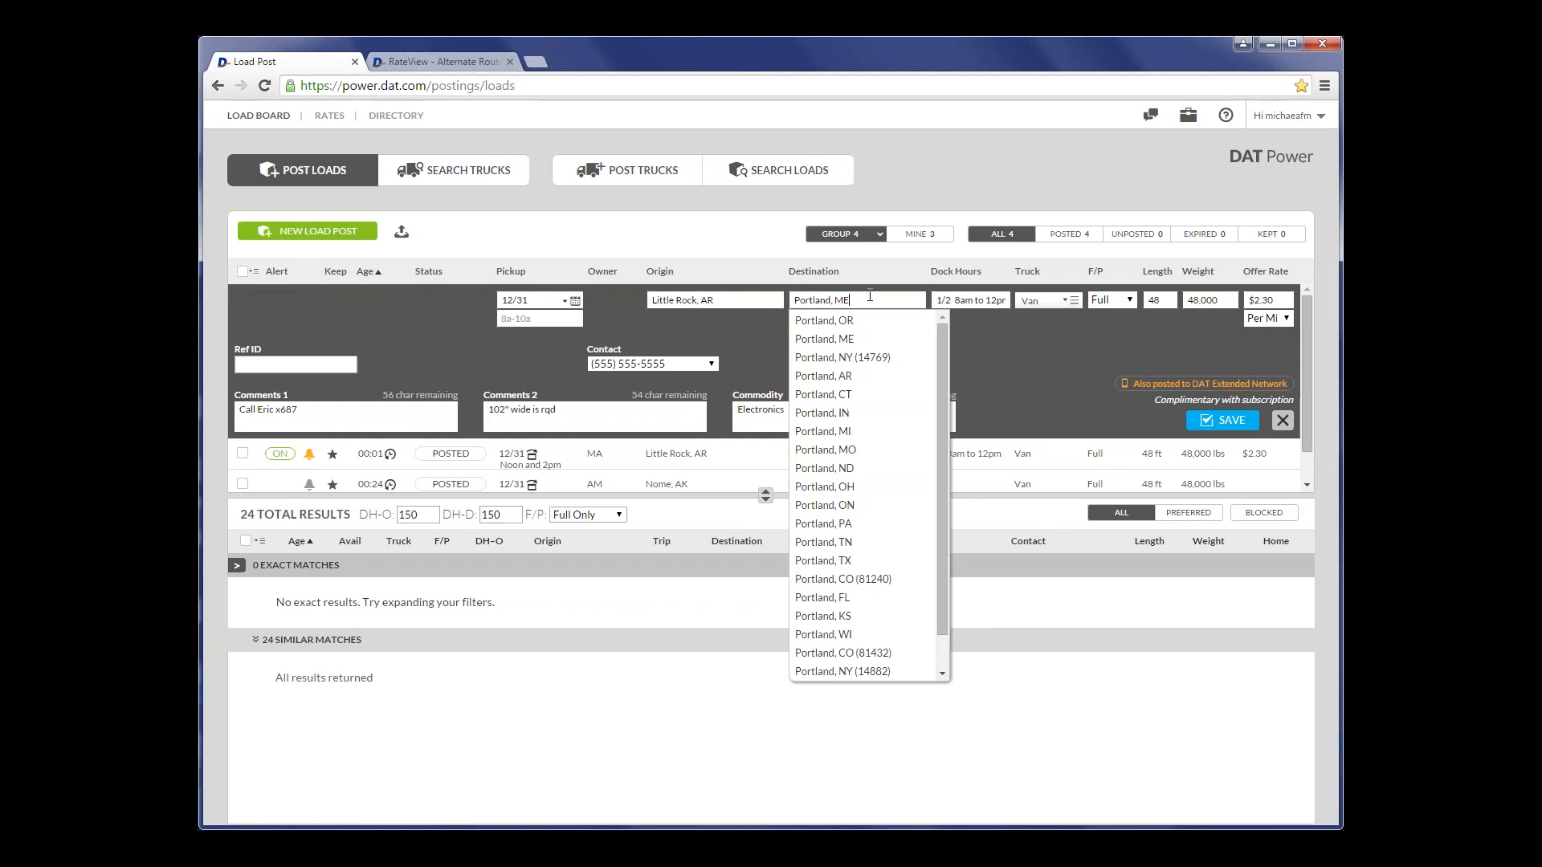
{"action": "left_click", "coordinate": [1223, 420]}
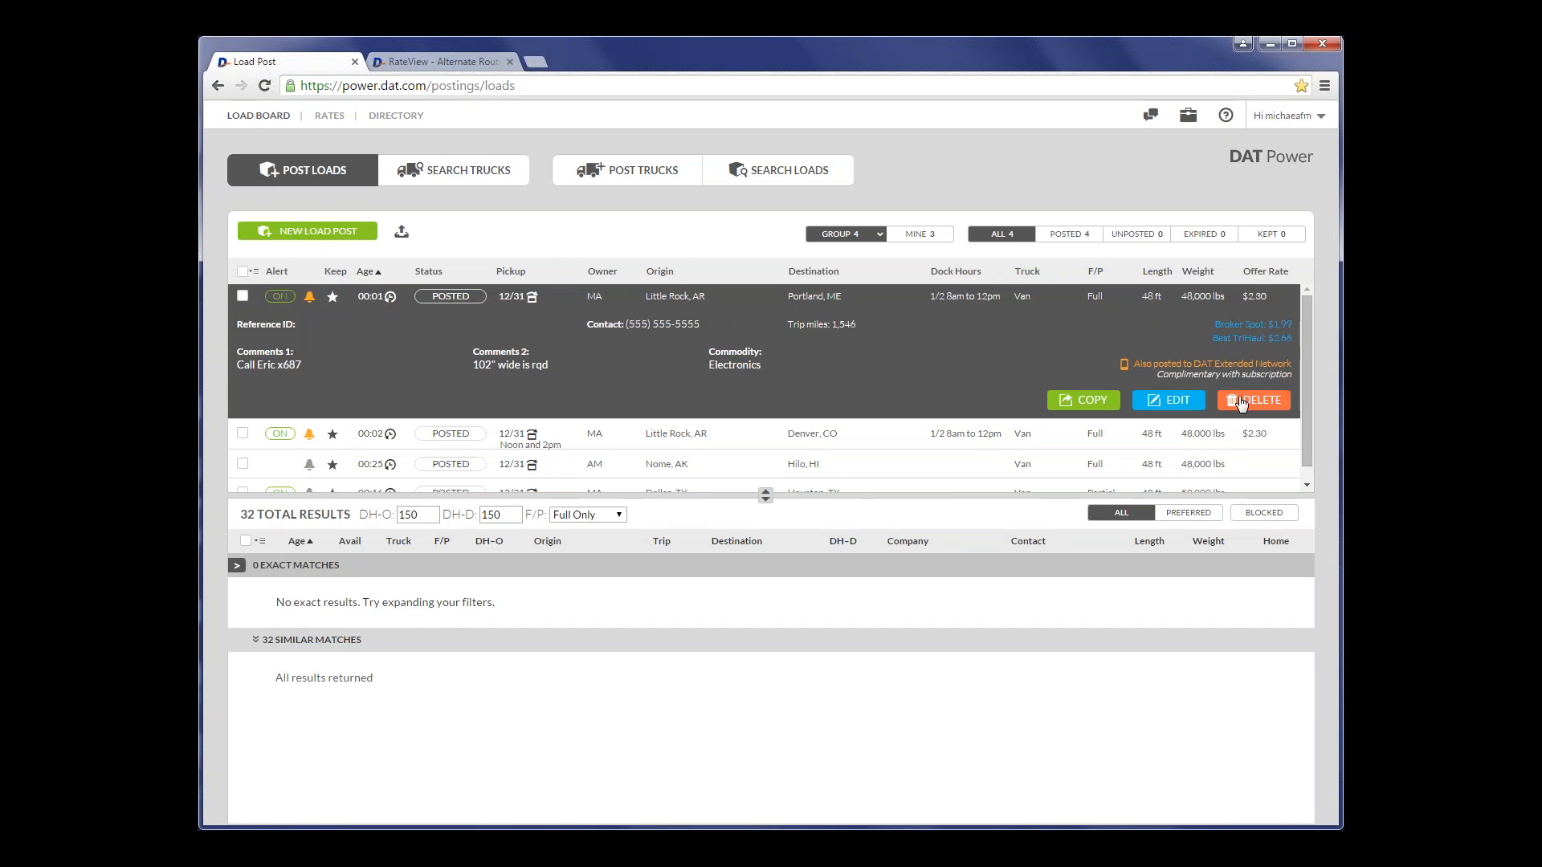
- Unpost the Nome to Hilo and Dallas to Houston loads together and clear their selection
{"action": "left_click", "coordinate": [889, 304]}
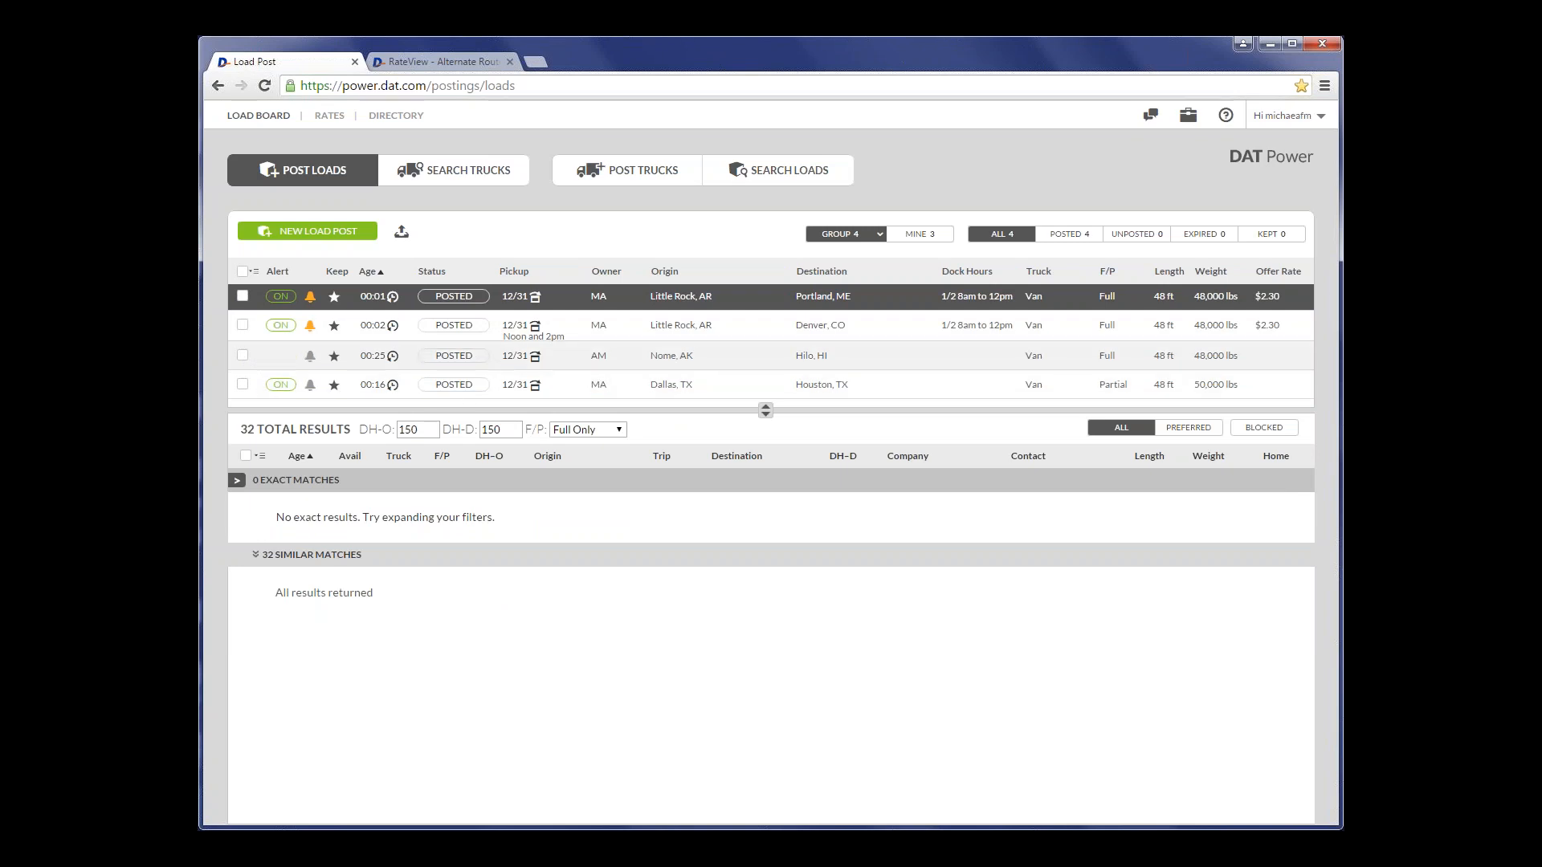
{"action": "left_click", "coordinate": [243, 355]}
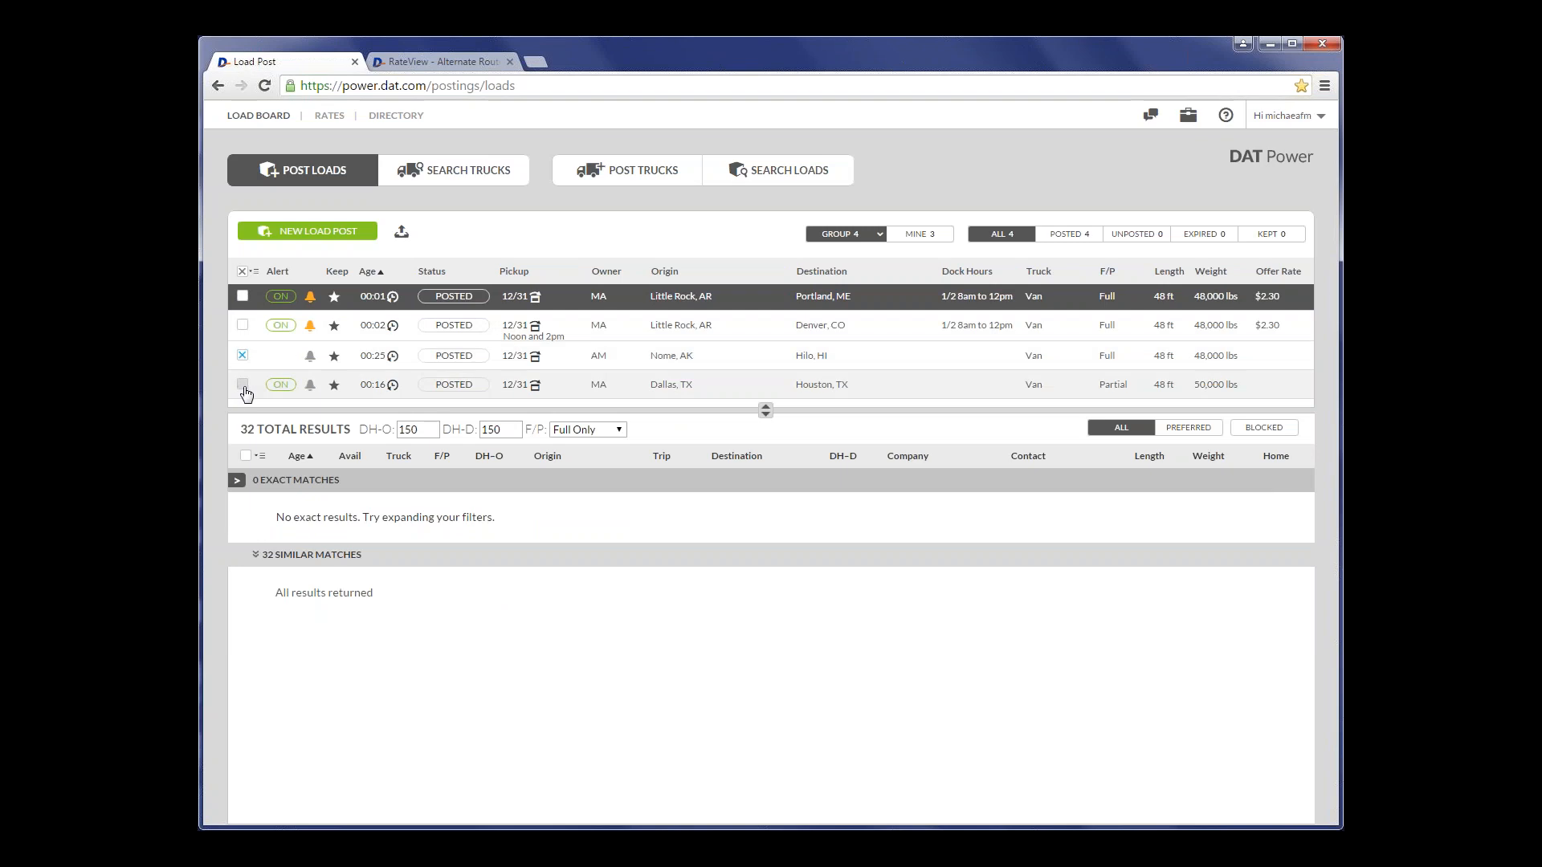
{"action": "left_click", "coordinate": [243, 385]}
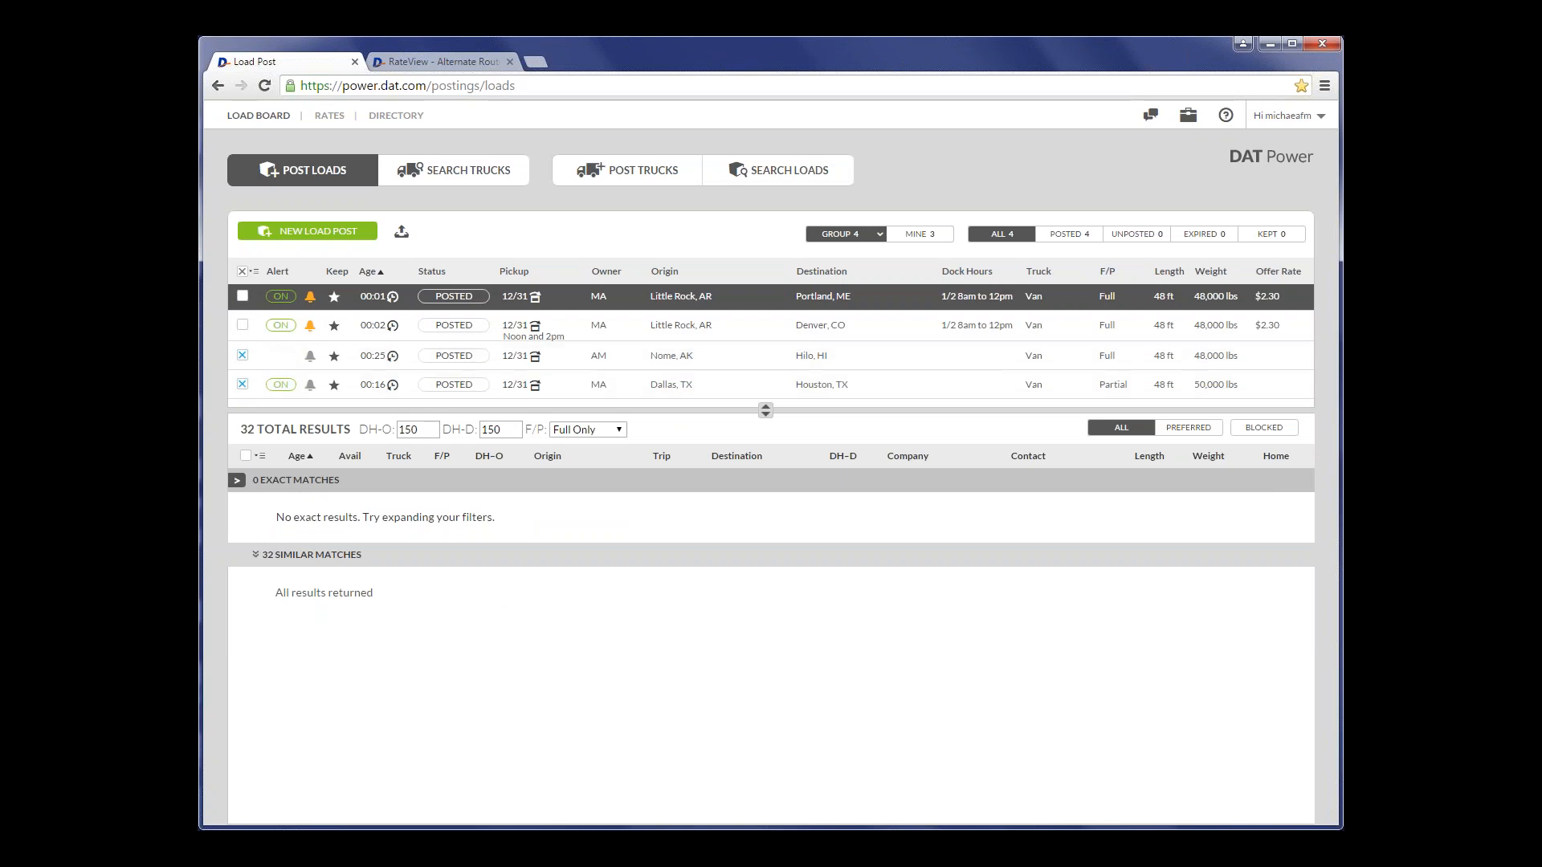
{"action": "left_click", "coordinate": [255, 271]}
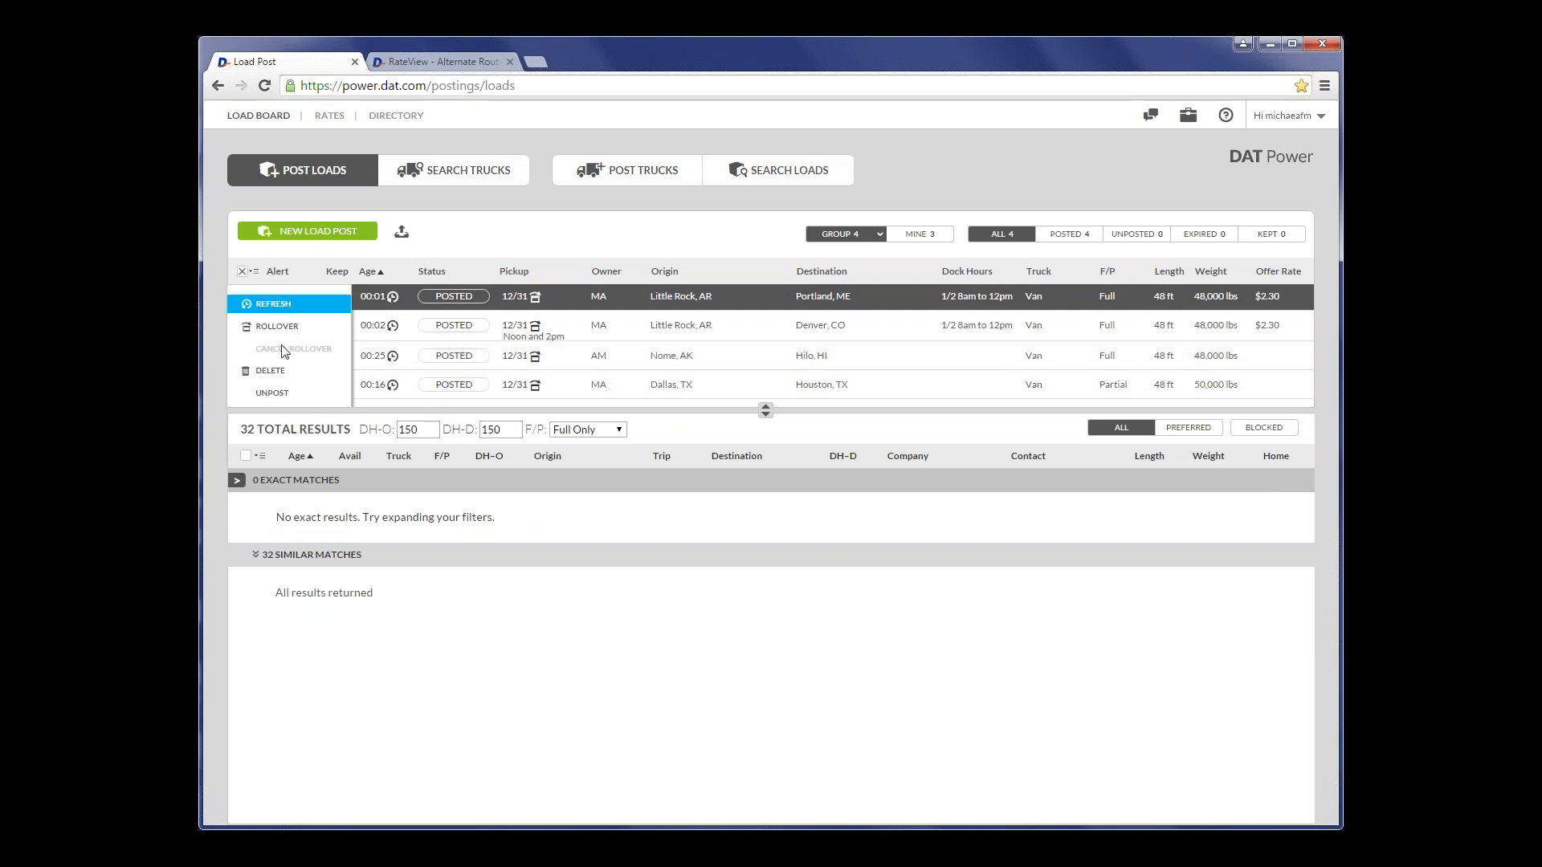
{"action": "left_click", "coordinate": [289, 397]}
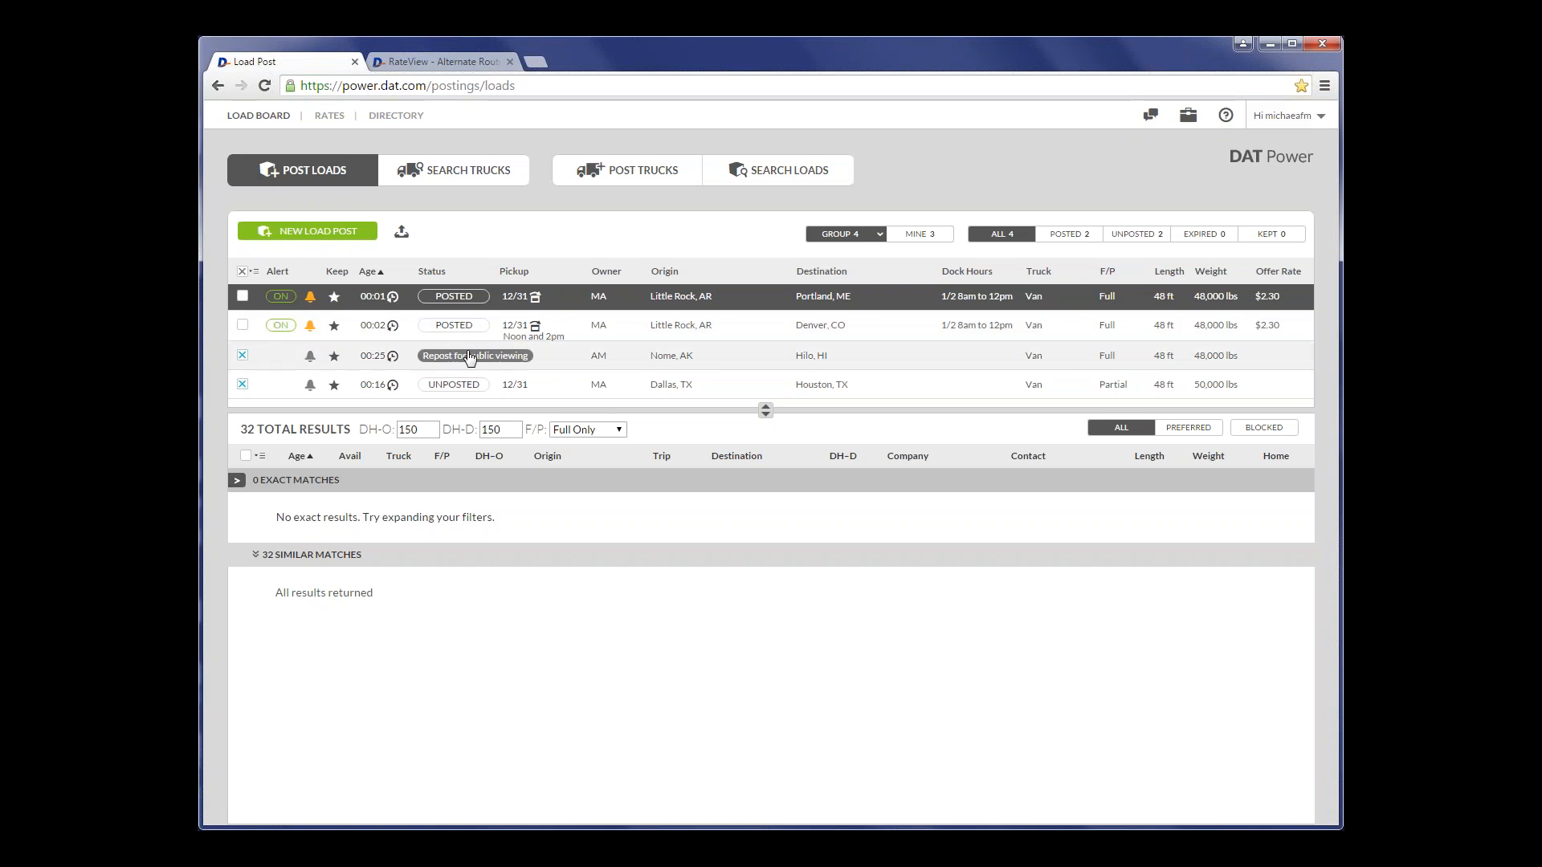
{"action": "left_click", "coordinate": [242, 356]}
{"action": "left_click", "coordinate": [243, 384]}
{"action": "left_click", "coordinate": [242, 326]}
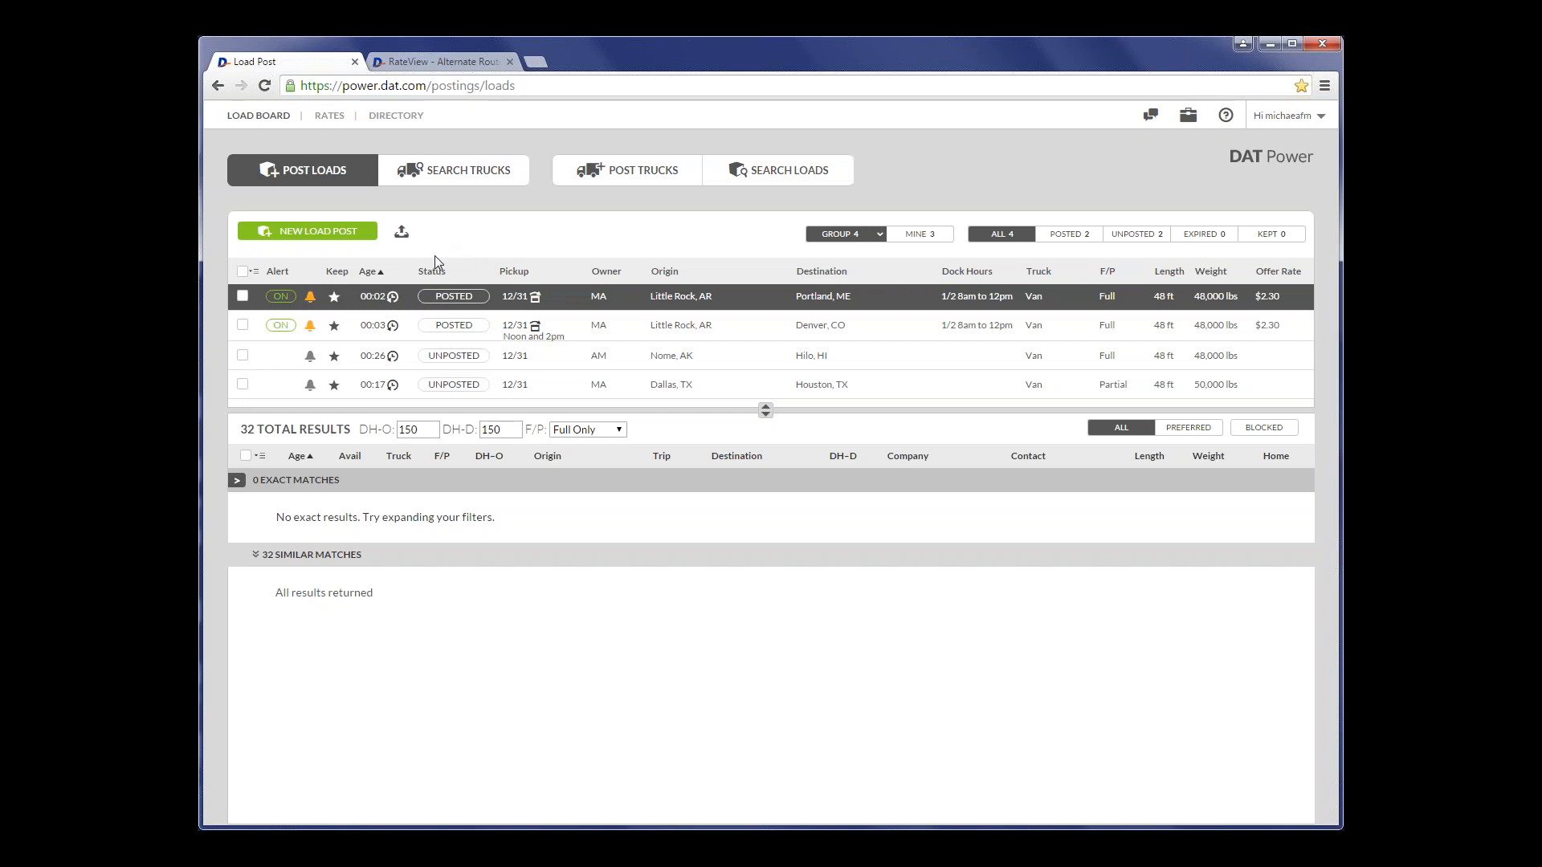
- Repost the Nome to Hilo load and cancel the alarms on both Little Rock loads
{"action": "mouse_move", "coordinate": [361, 301]}
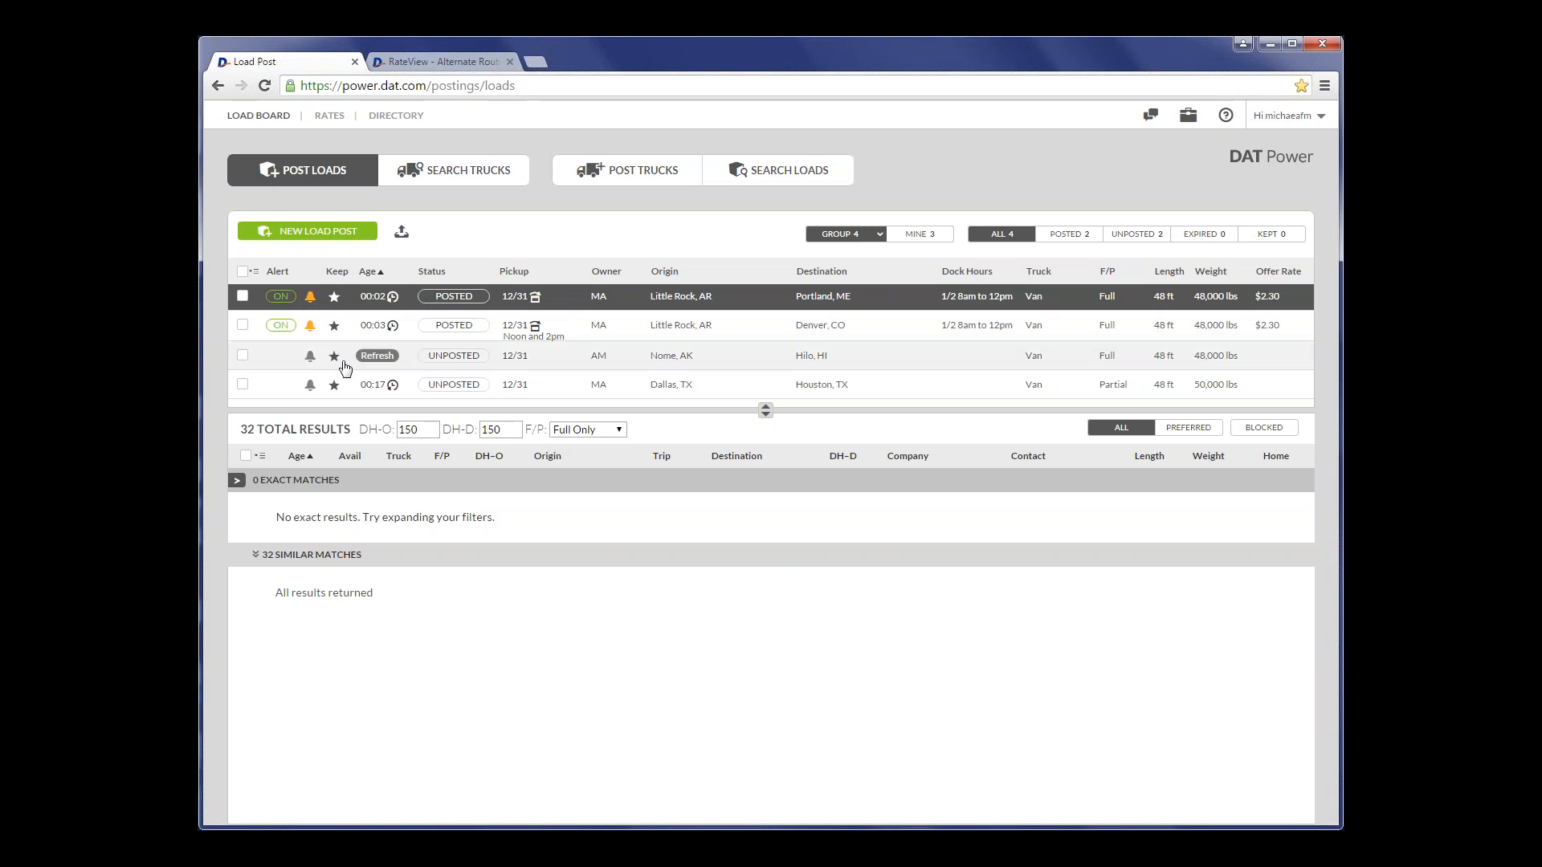
{"action": "left_click", "coordinate": [428, 359]}
{"action": "left_click", "coordinate": [311, 326]}
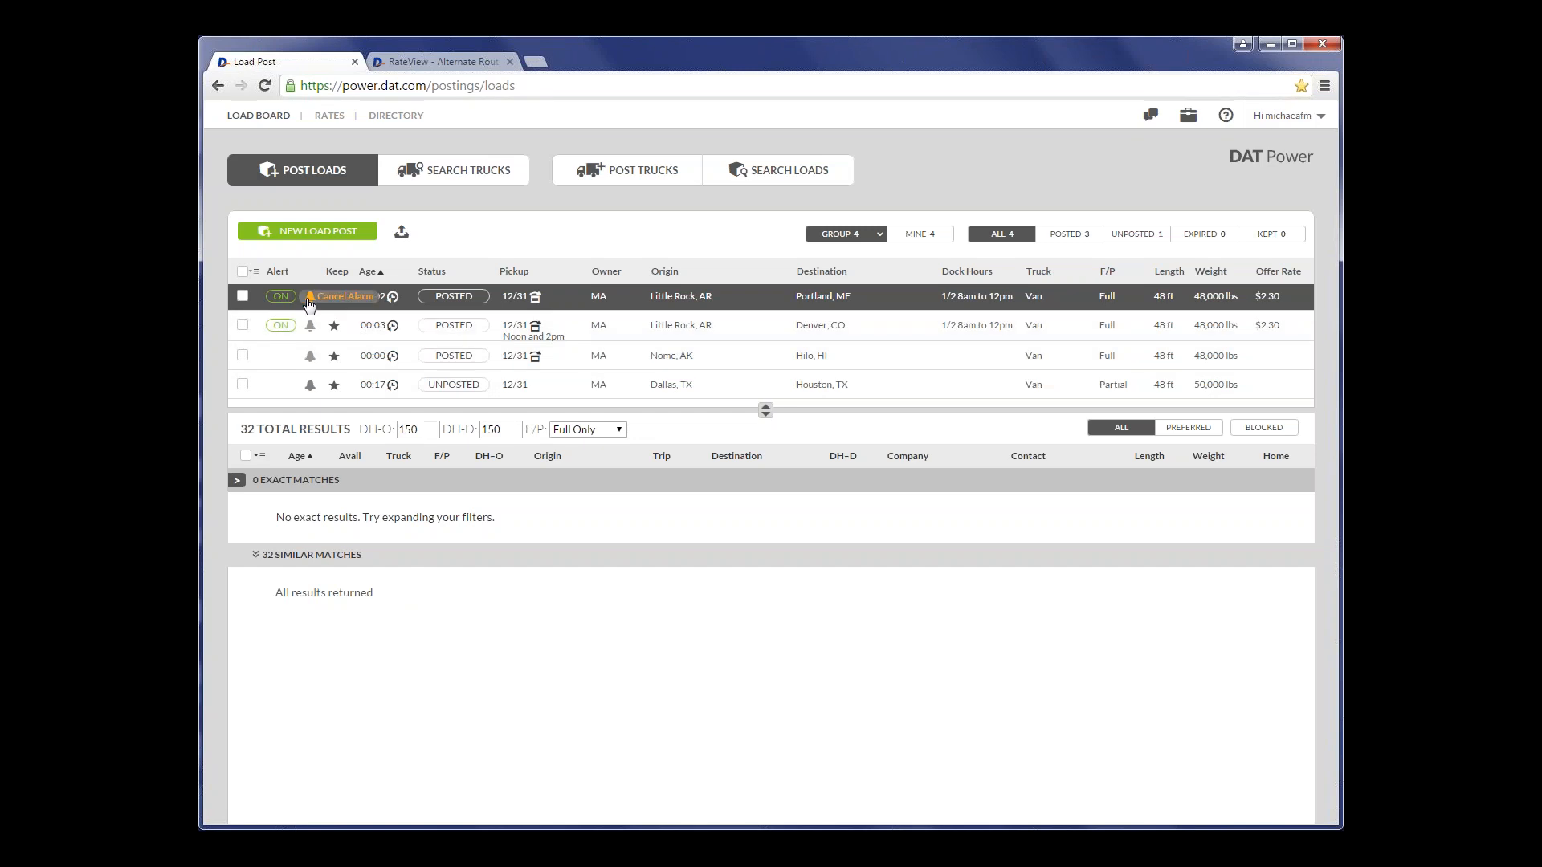
{"action": "left_click", "coordinate": [310, 296]}
{"action": "left_click", "coordinate": [311, 301]}
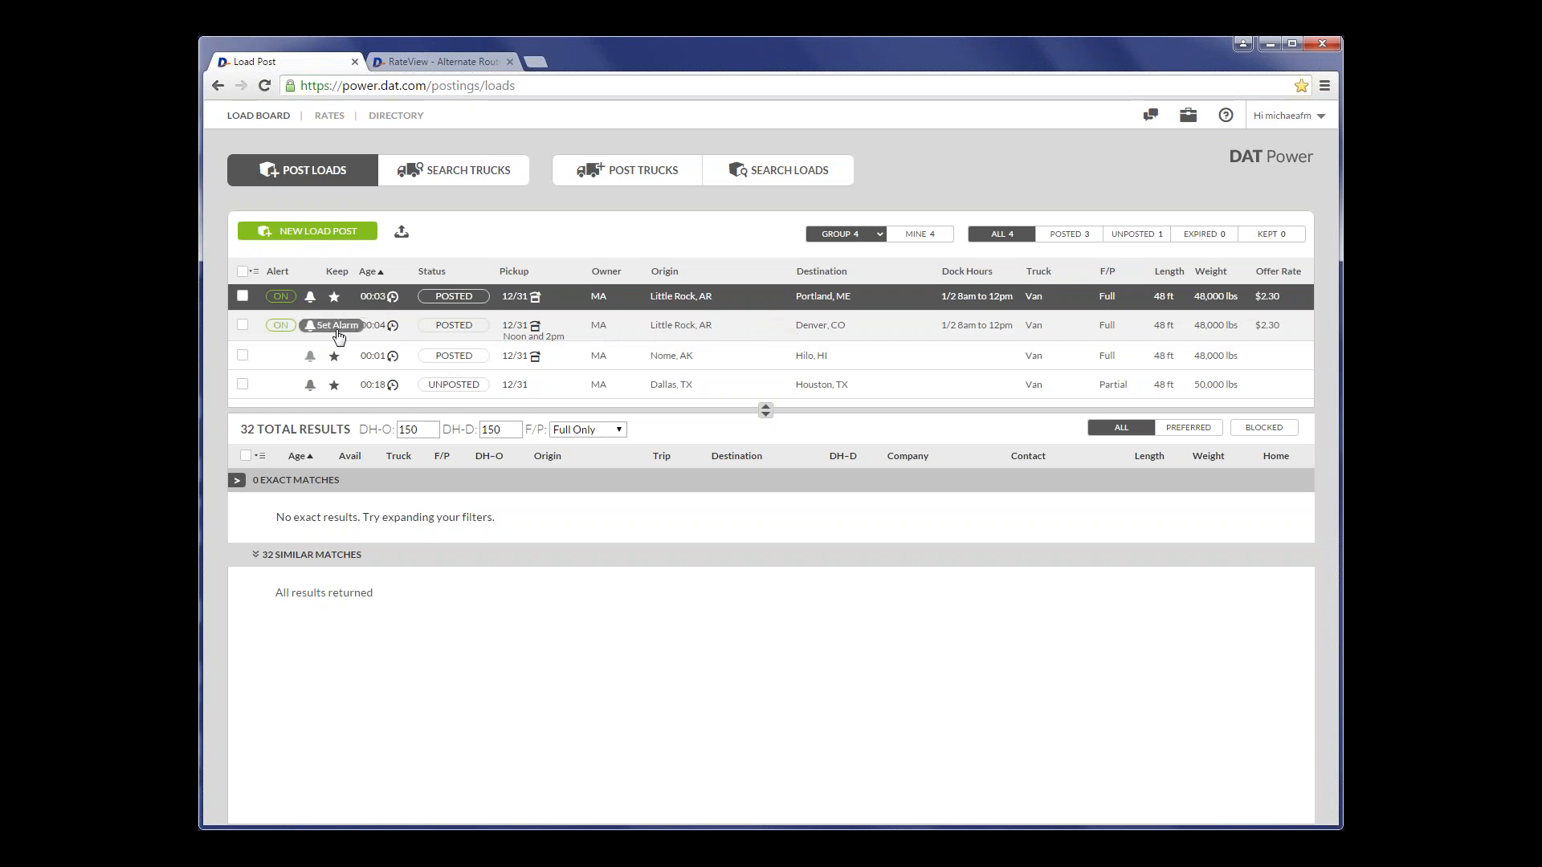
- Mark the Little Rock to Denver and Dallas to Houston loads as kept, and repost the Dallas to Houston load
{"action": "left_click", "coordinate": [334, 325]}
{"action": "left_click", "coordinate": [354, 389]}
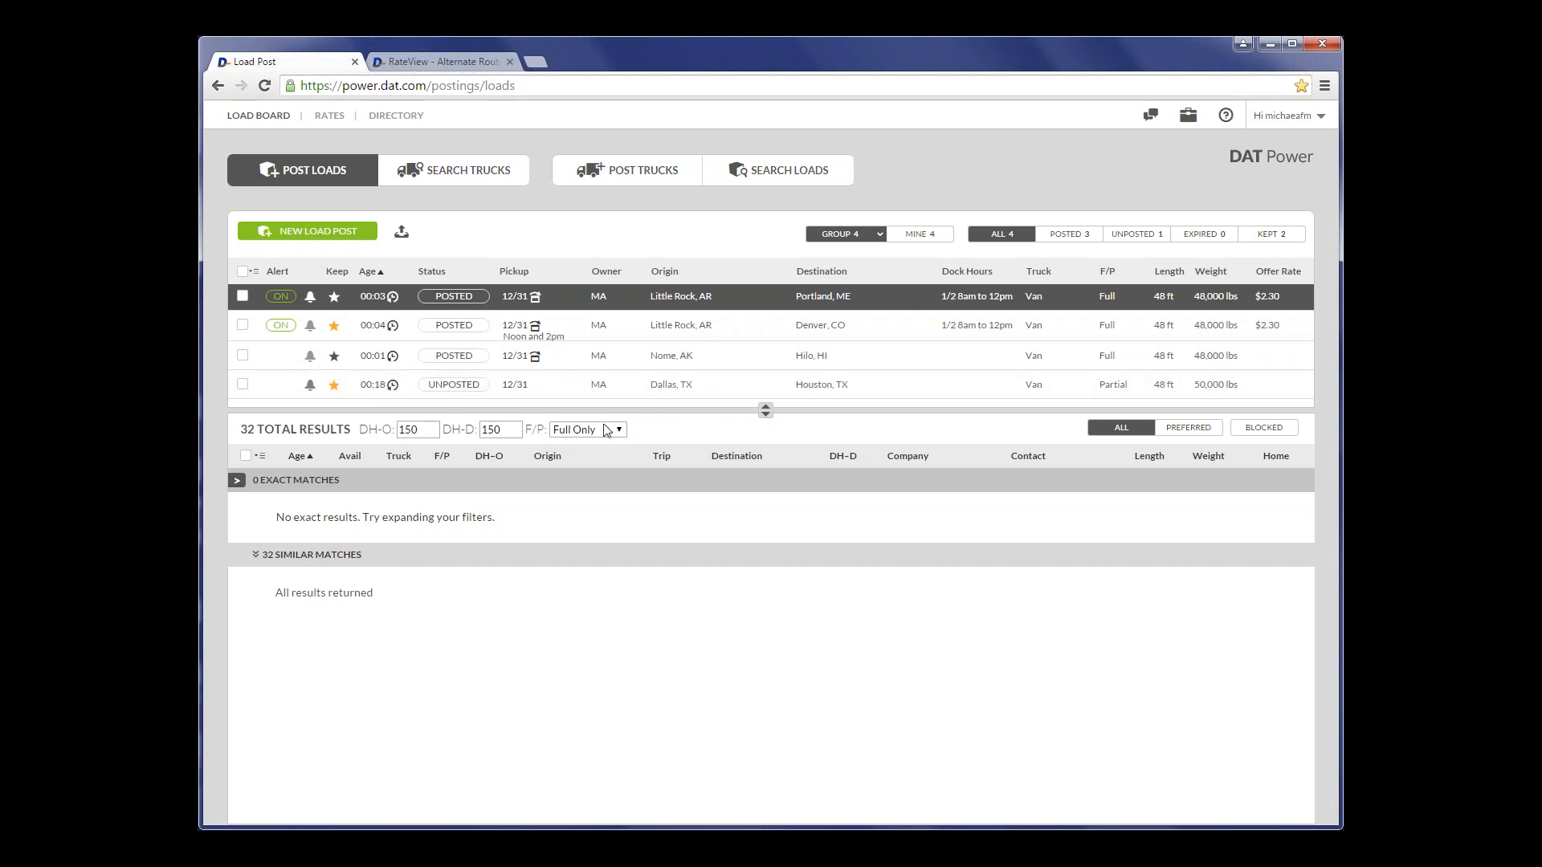
{"action": "left_click", "coordinate": [489, 382]}
- Refresh the age of the Little Rock to Portland load, and refresh the other three loads together as a selection
{"action": "mouse_move", "coordinate": [389, 303]}
{"action": "left_click", "coordinate": [393, 299]}
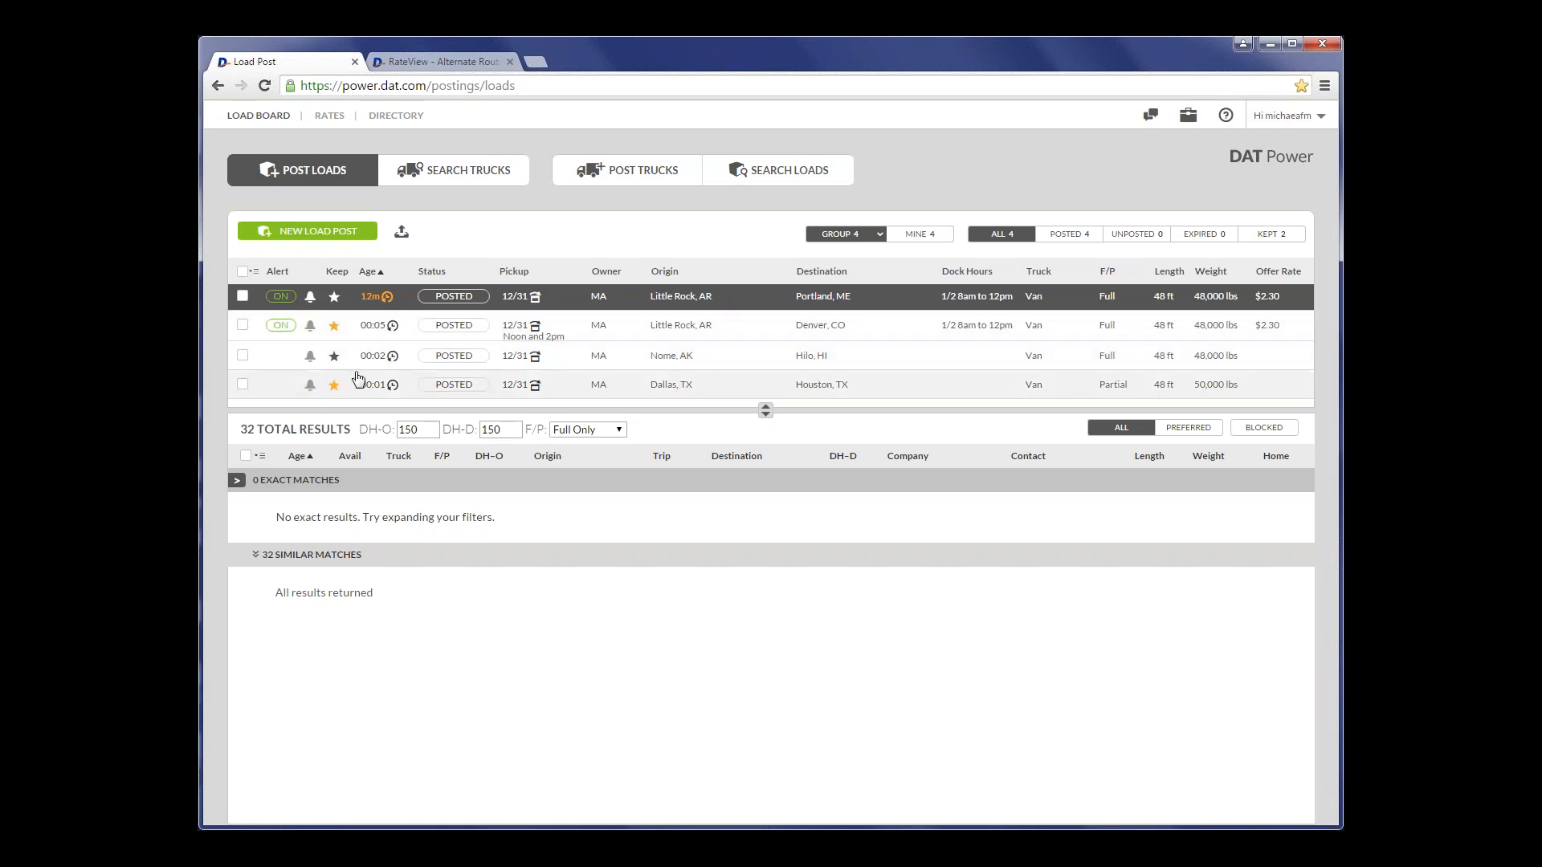
{"action": "left_click", "coordinate": [241, 384]}
{"action": "left_click", "coordinate": [241, 355]}
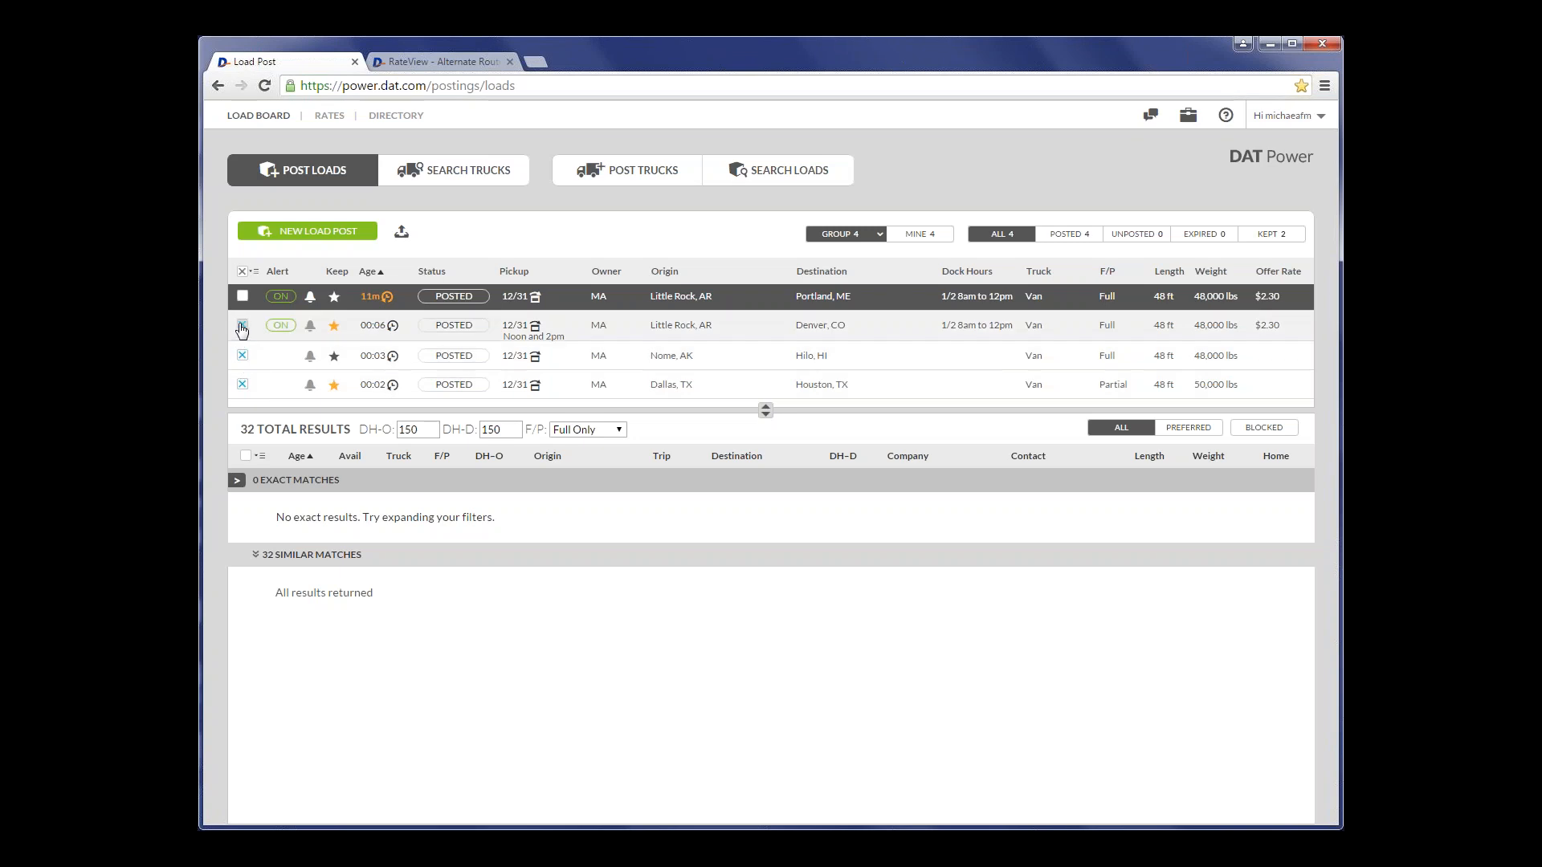
{"action": "left_click", "coordinate": [242, 324]}
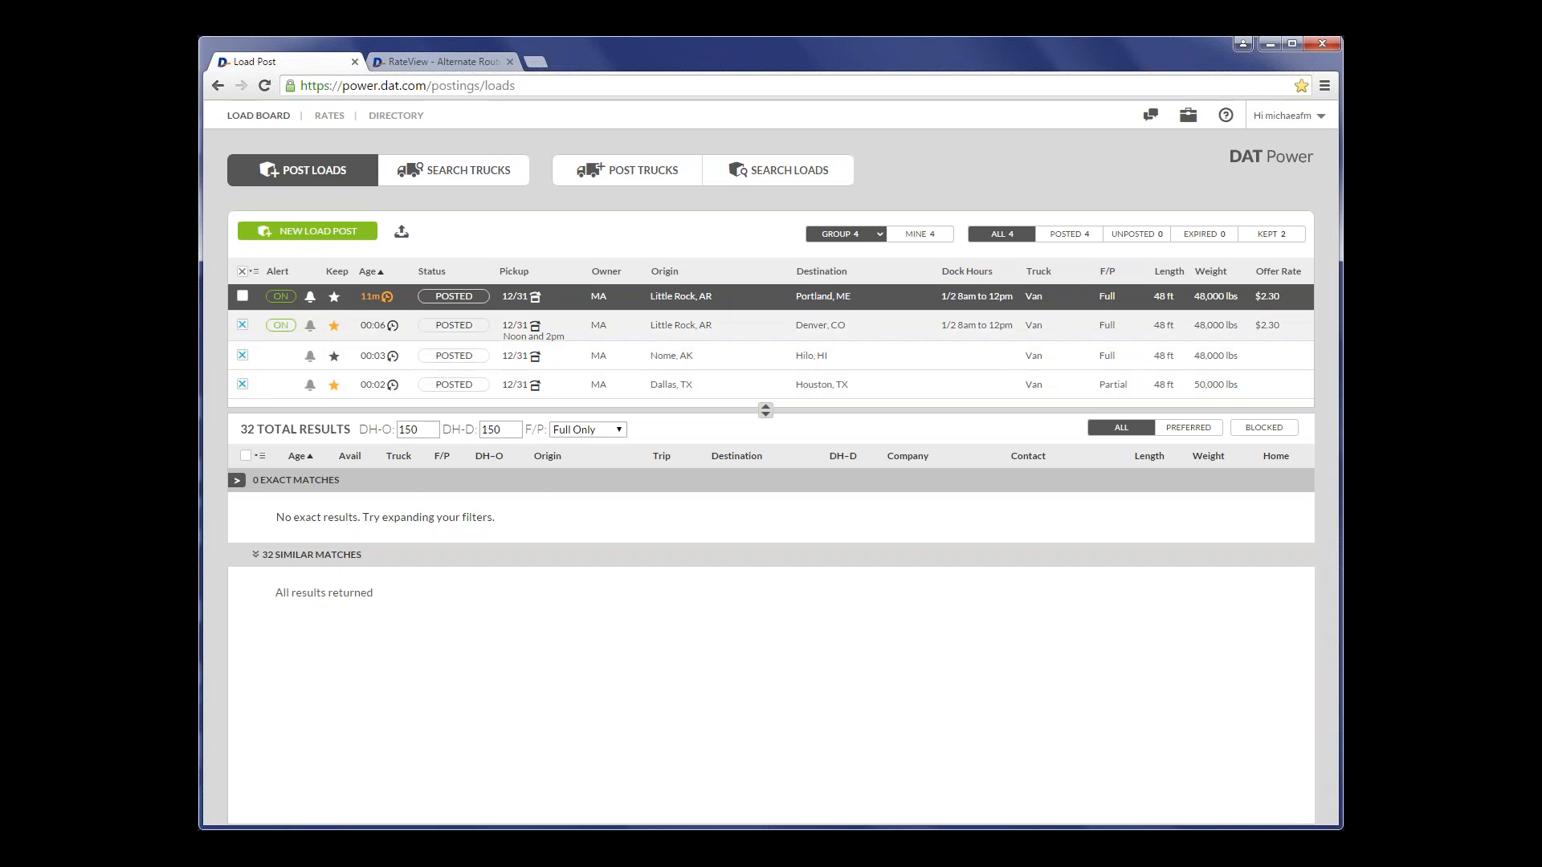
{"action": "left_click", "coordinate": [255, 271]}
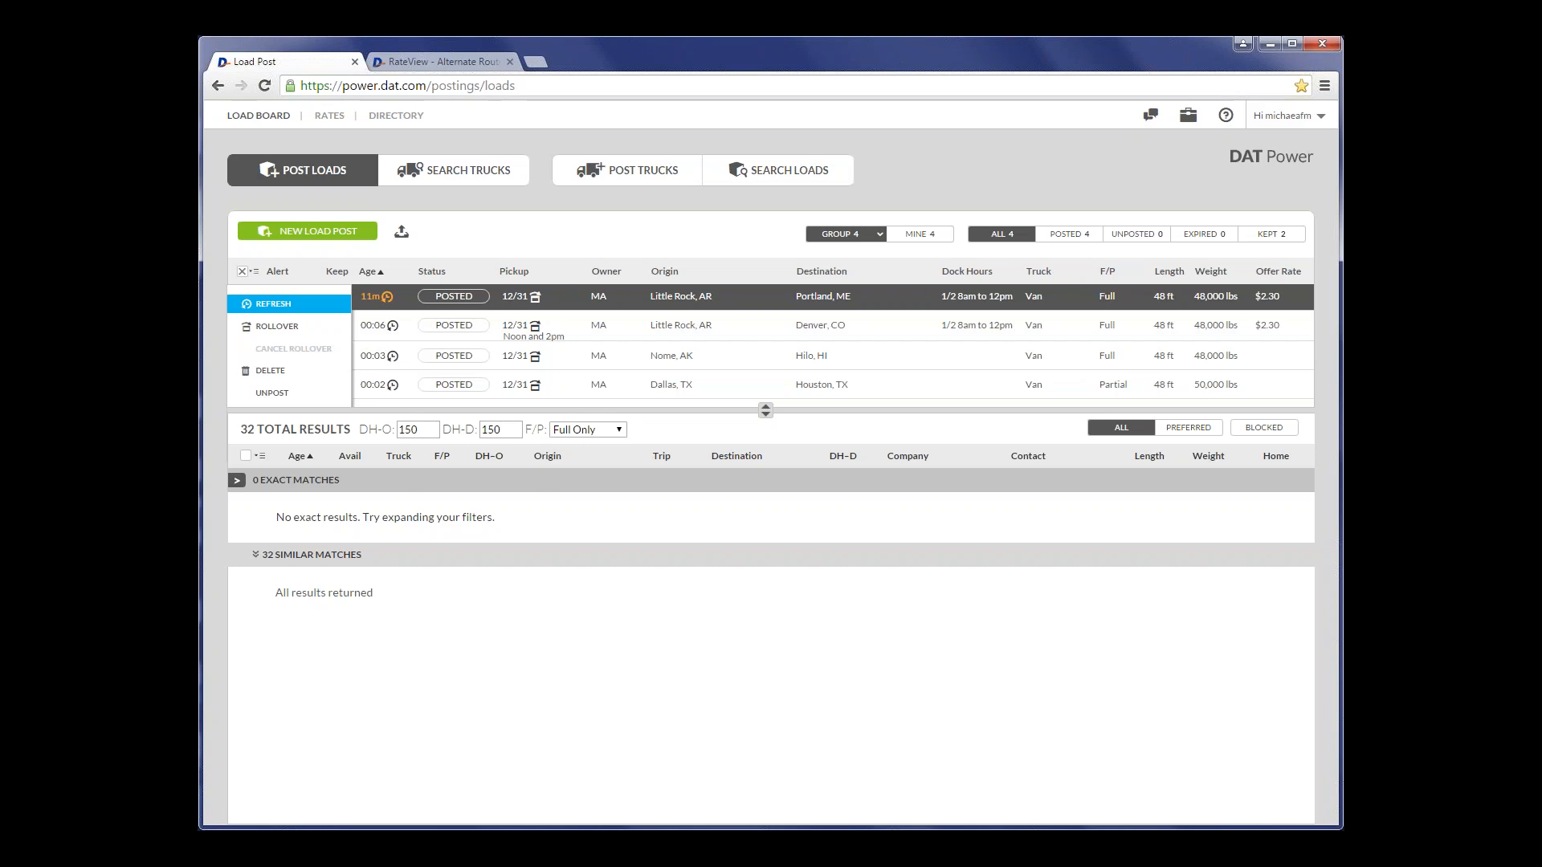
{"action": "left_click", "coordinate": [273, 304]}
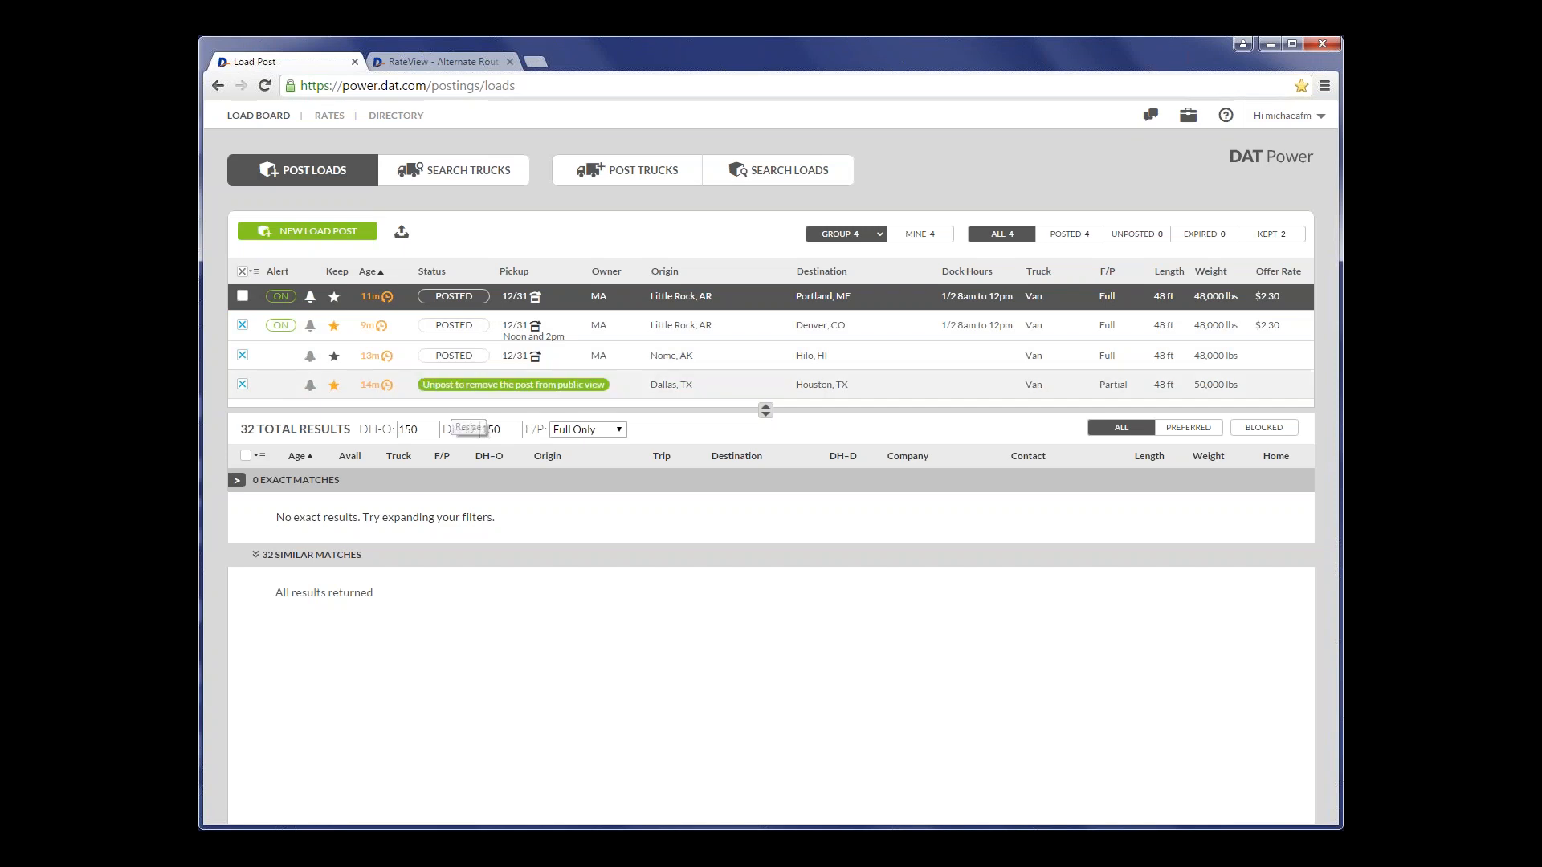
- Roll the Little Rock to Denver load's pickup over to the next business day, 01/04, and view the group's owner filter options
{"action": "mouse_move", "coordinate": [544, 304]}
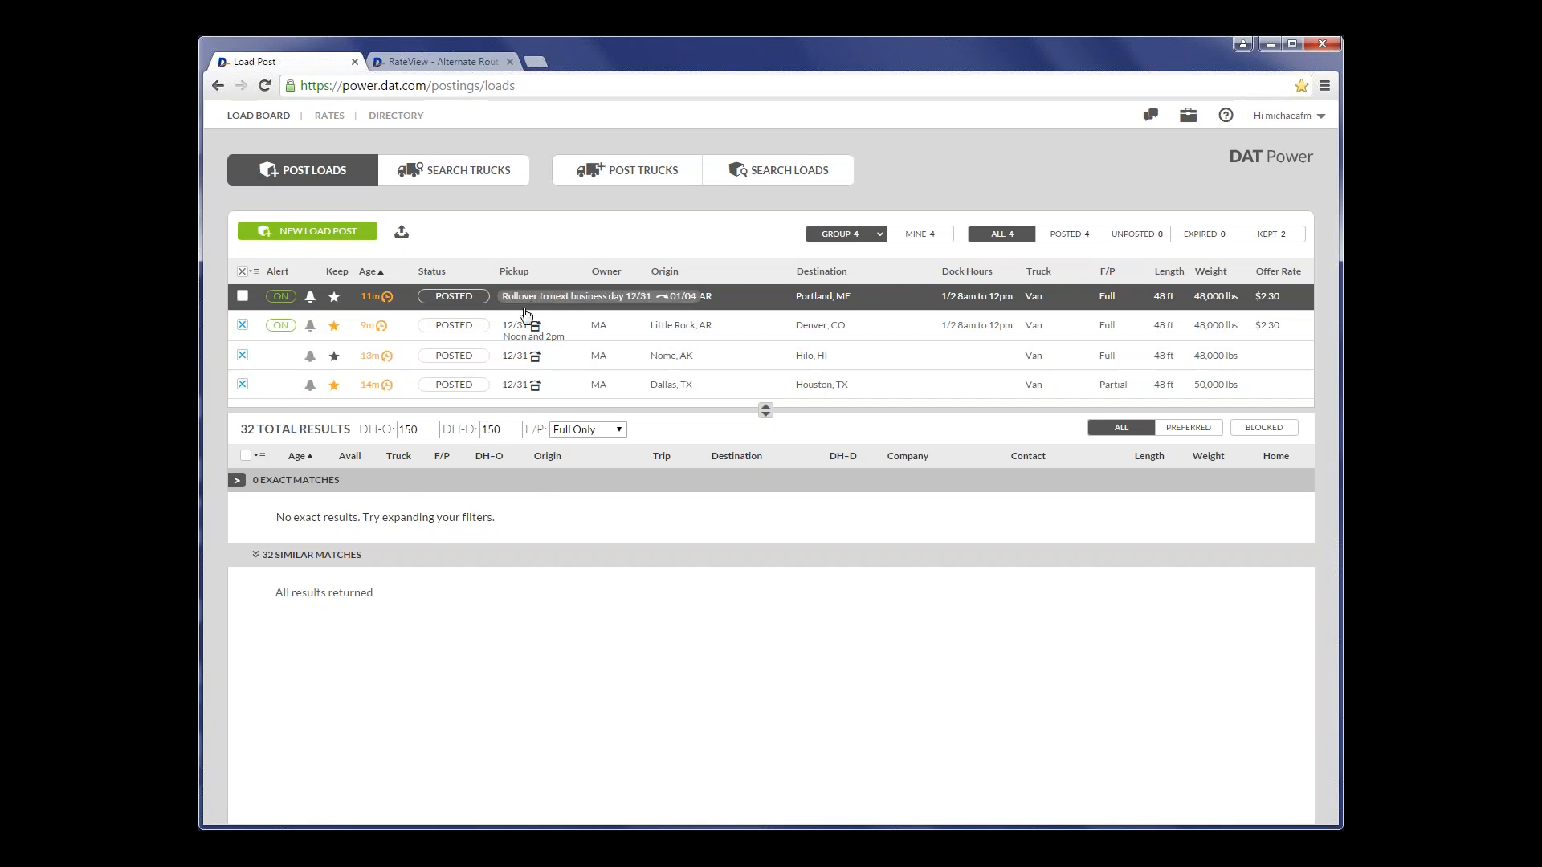
{"action": "mouse_move", "coordinate": [535, 335]}
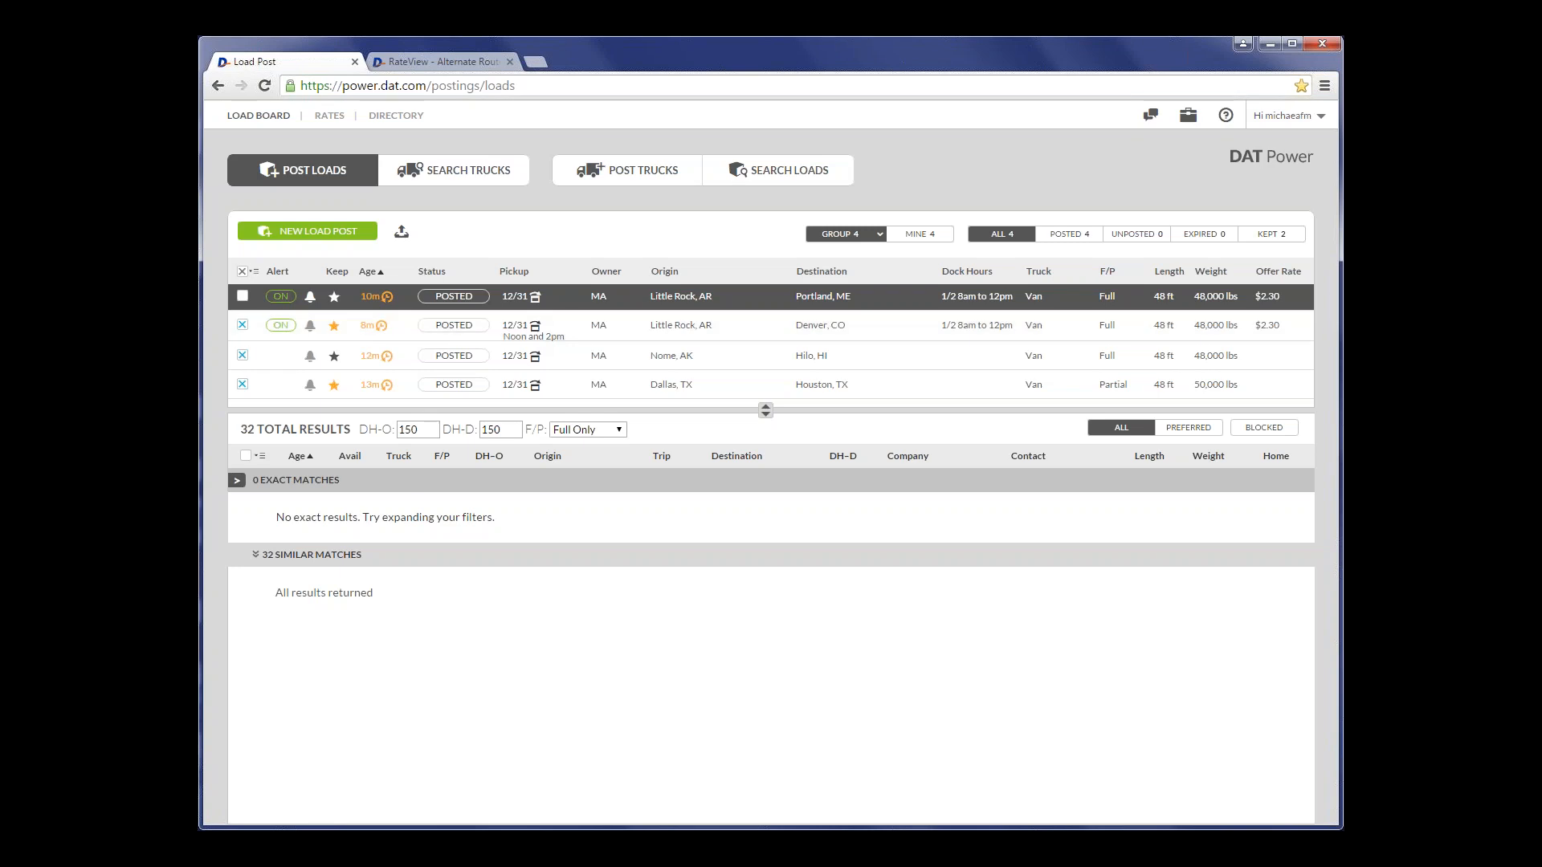
{"action": "left_click", "coordinate": [534, 331]}
{"action": "mouse_move", "coordinate": [381, 329]}
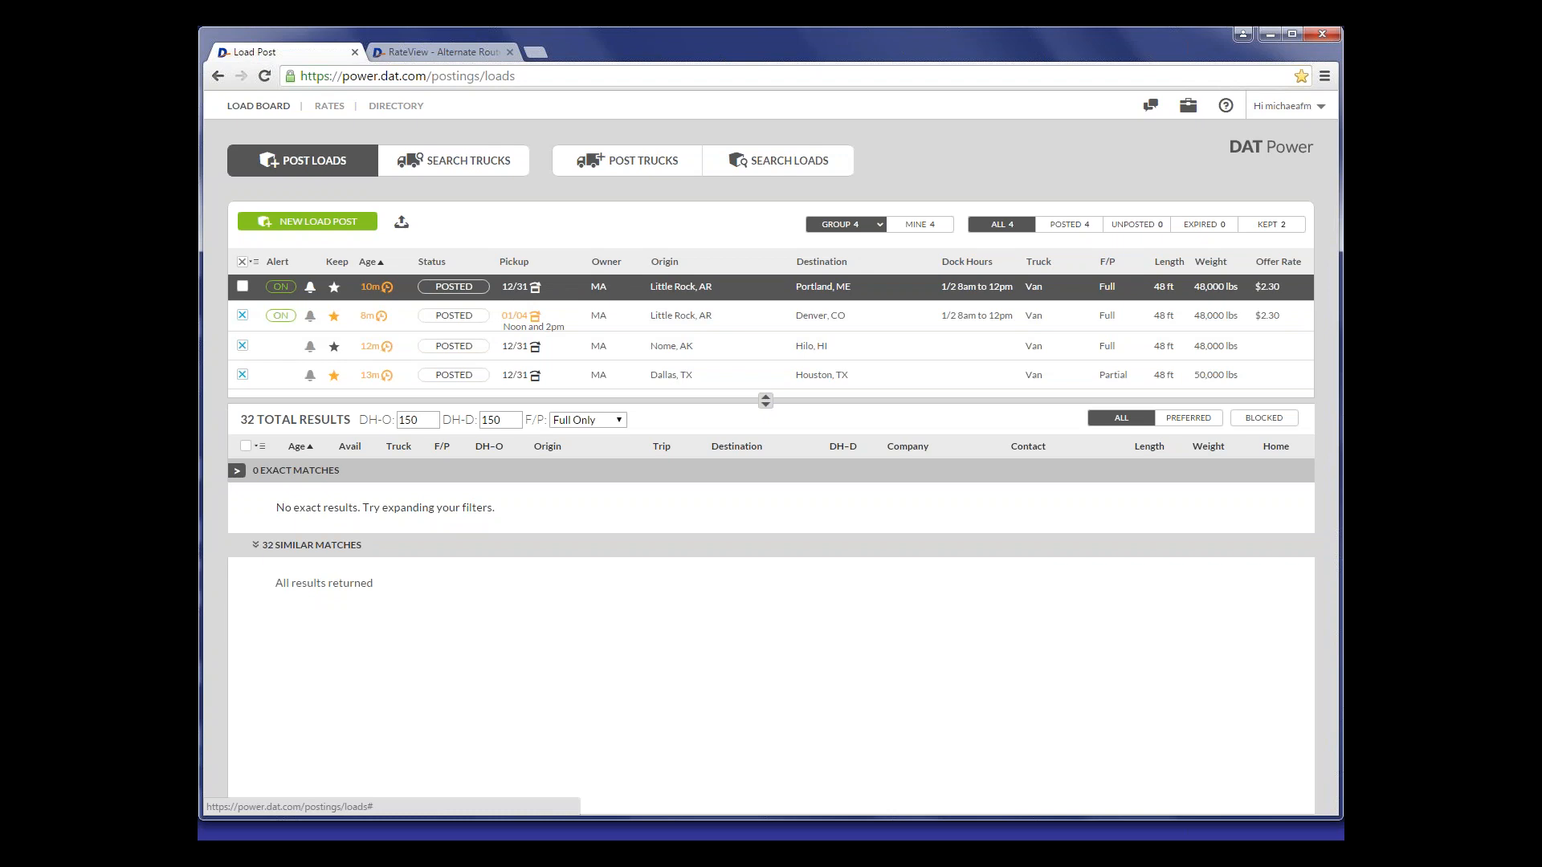
{"action": "left_click", "coordinate": [877, 226]}
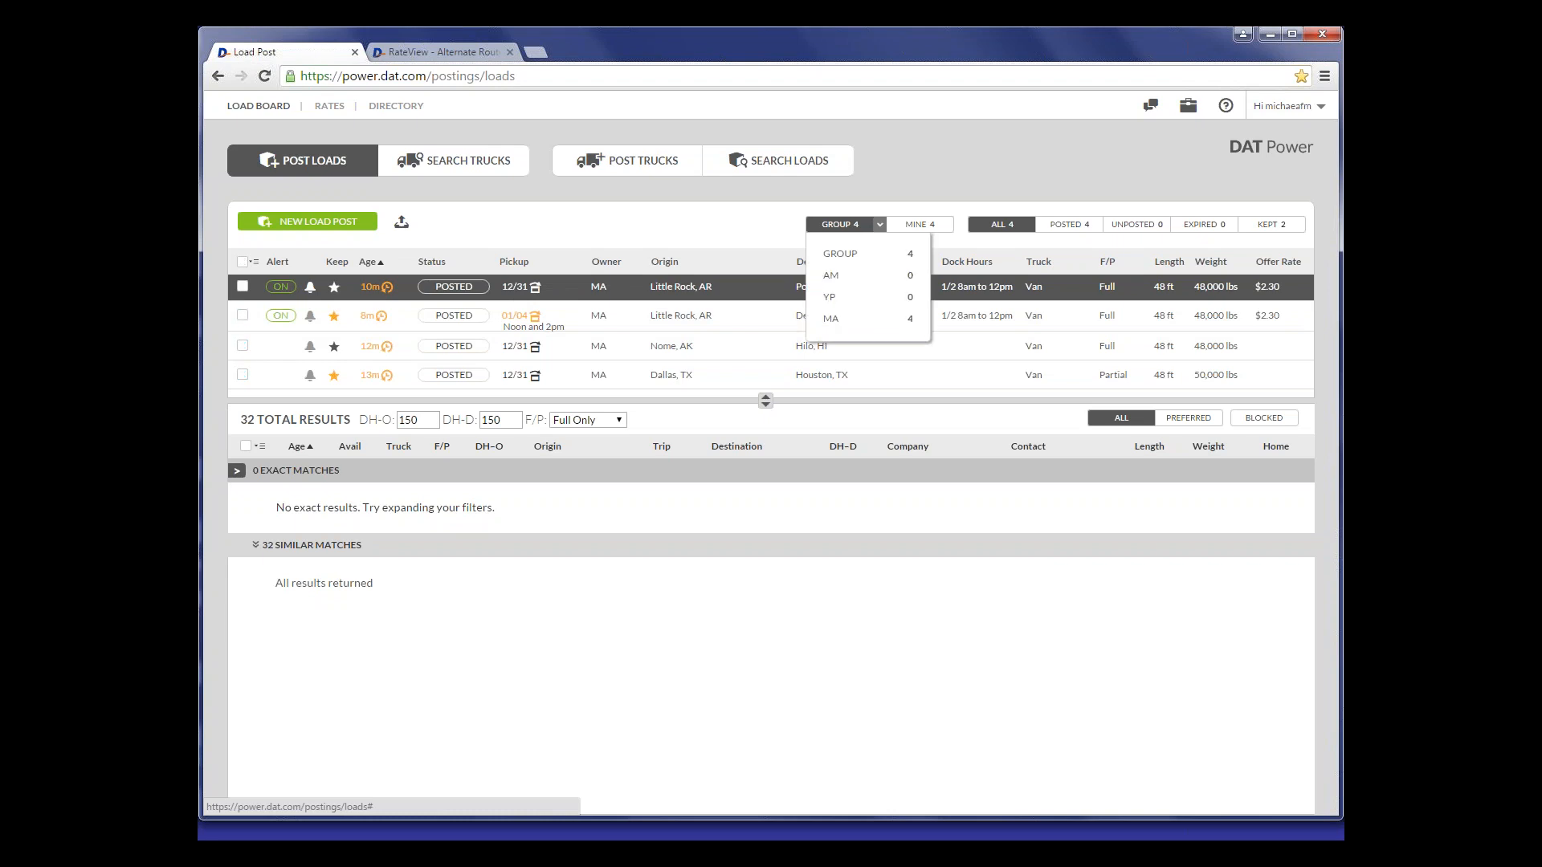
{"action": "left_click", "coordinate": [840, 227]}
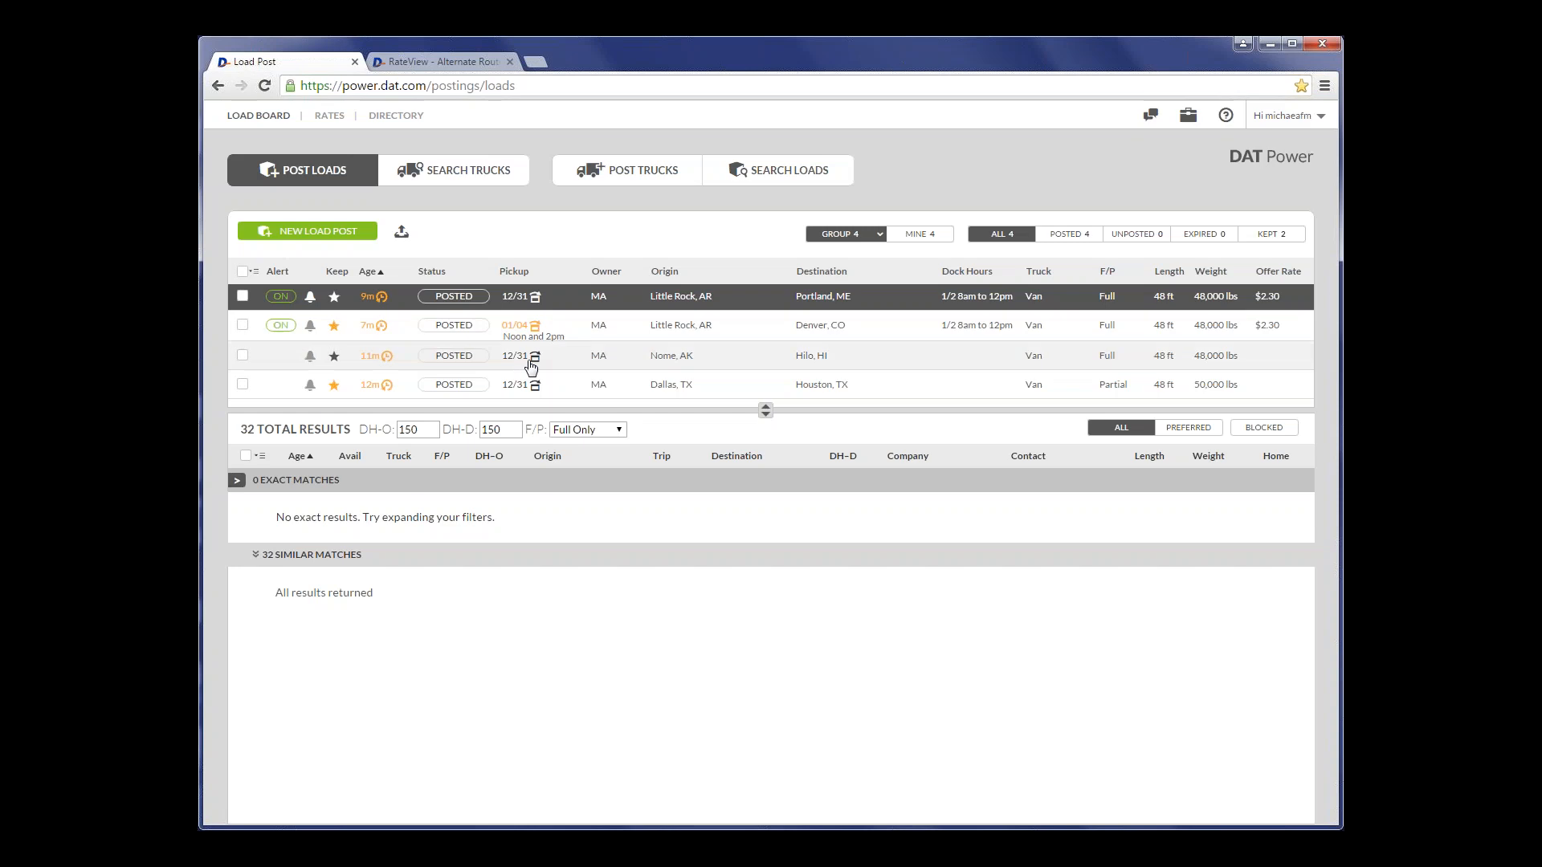
- Unpost and repost the Nome to Hilo load from its expanded details, and delete it
{"action": "mouse_move", "coordinate": [554, 363]}
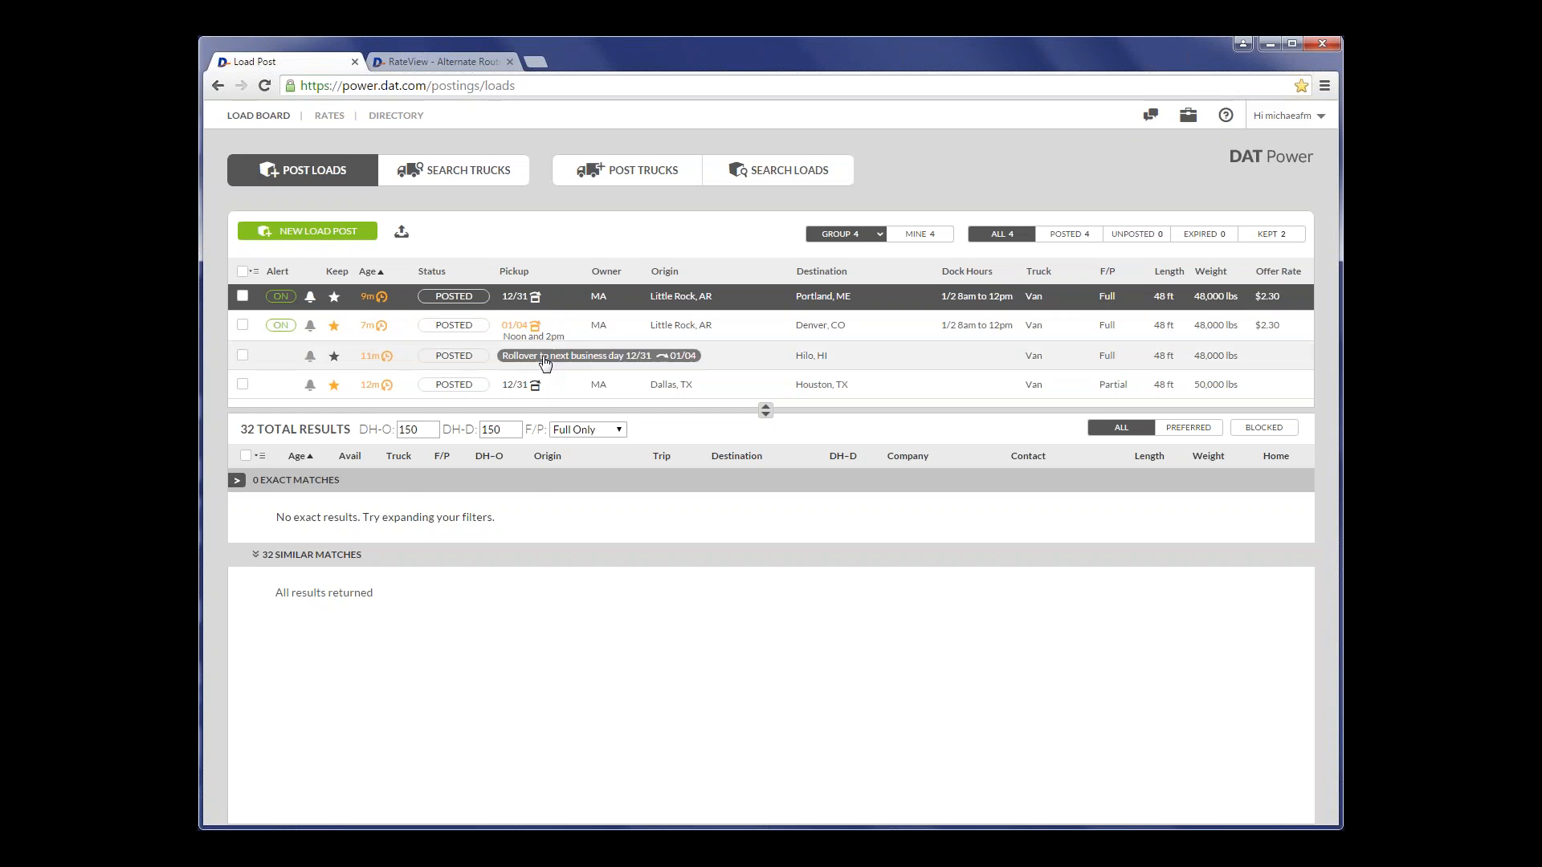
{"action": "left_click", "coordinate": [743, 367]}
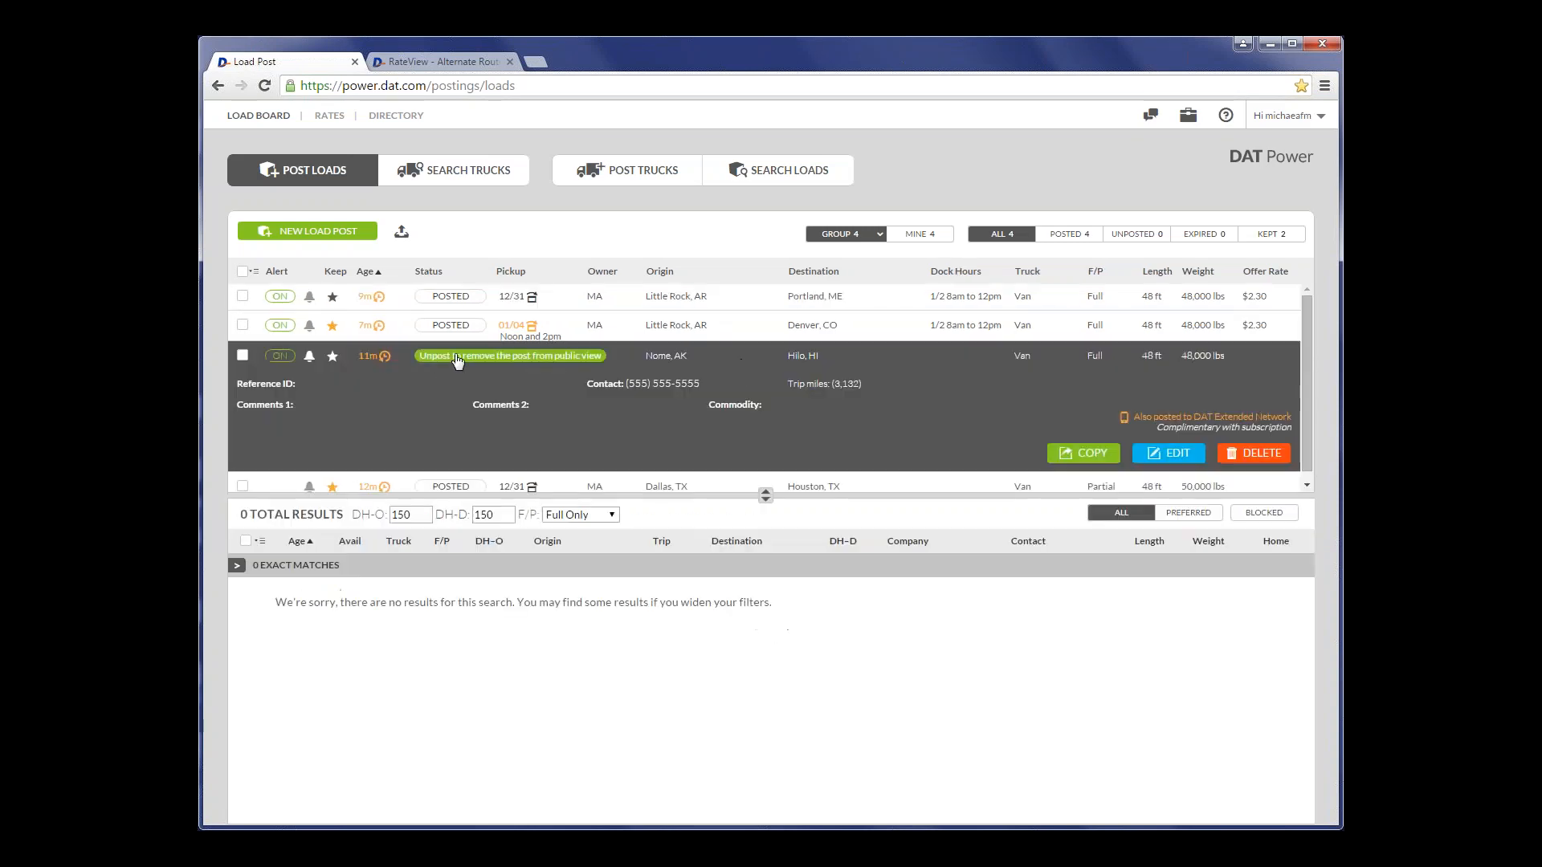
{"action": "left_click", "coordinate": [457, 361]}
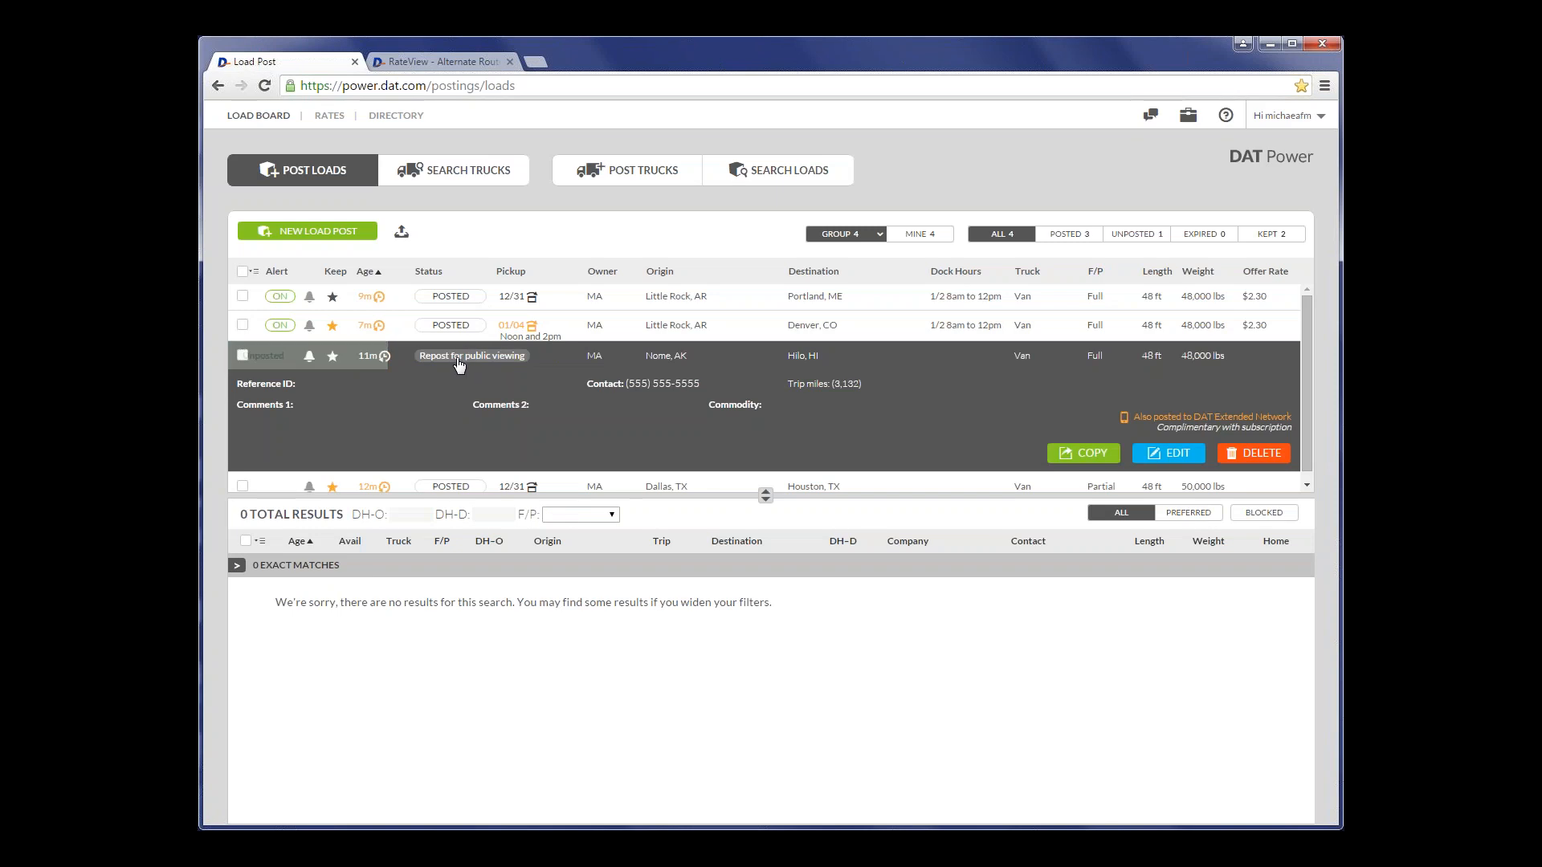
{"action": "left_click", "coordinate": [460, 362]}
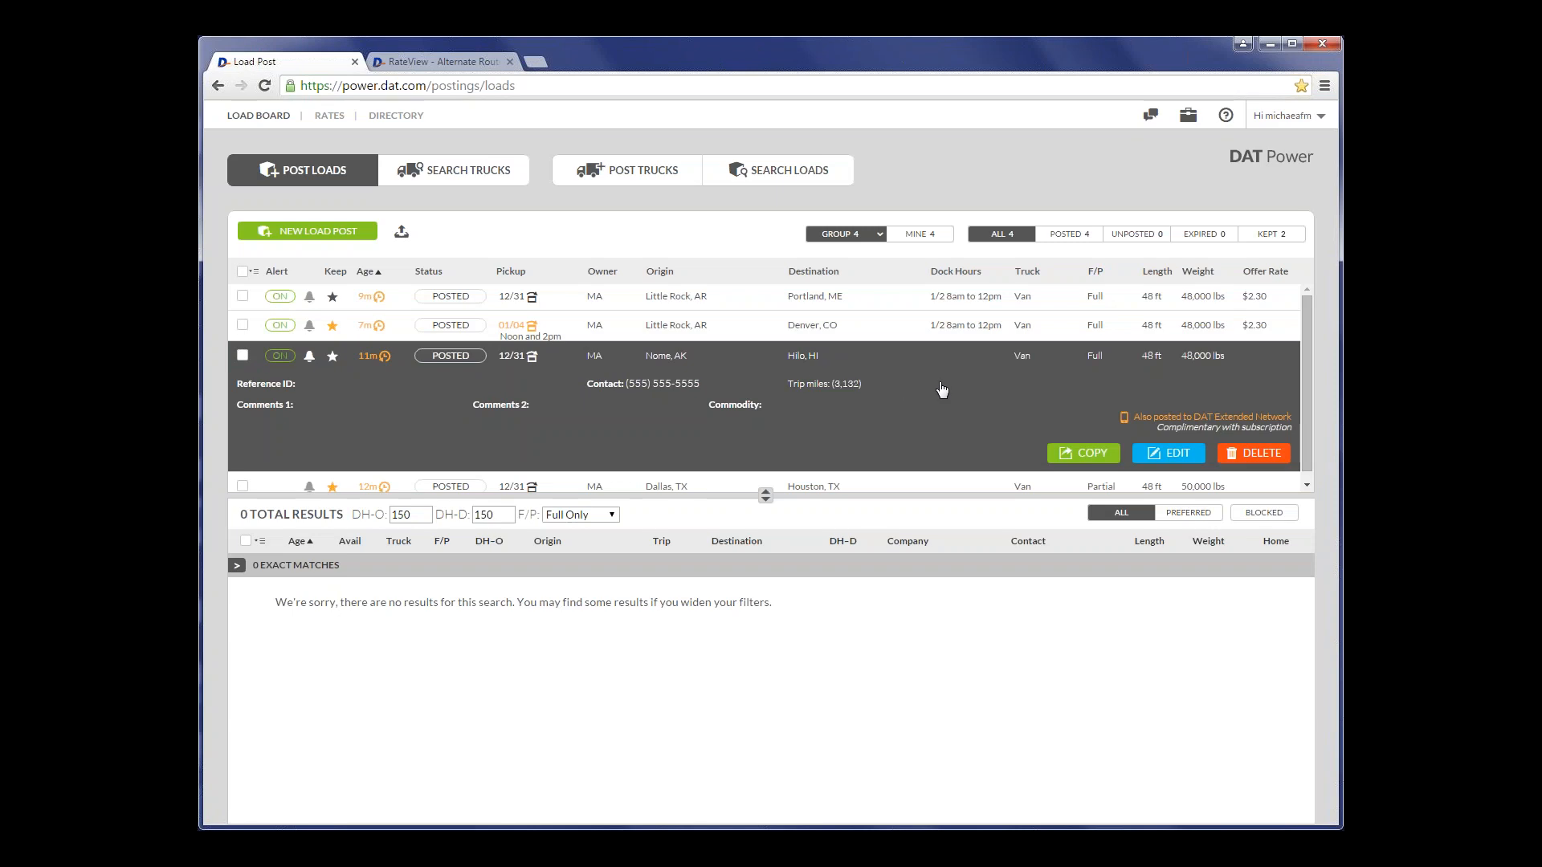
{"action": "left_click", "coordinate": [1238, 455]}
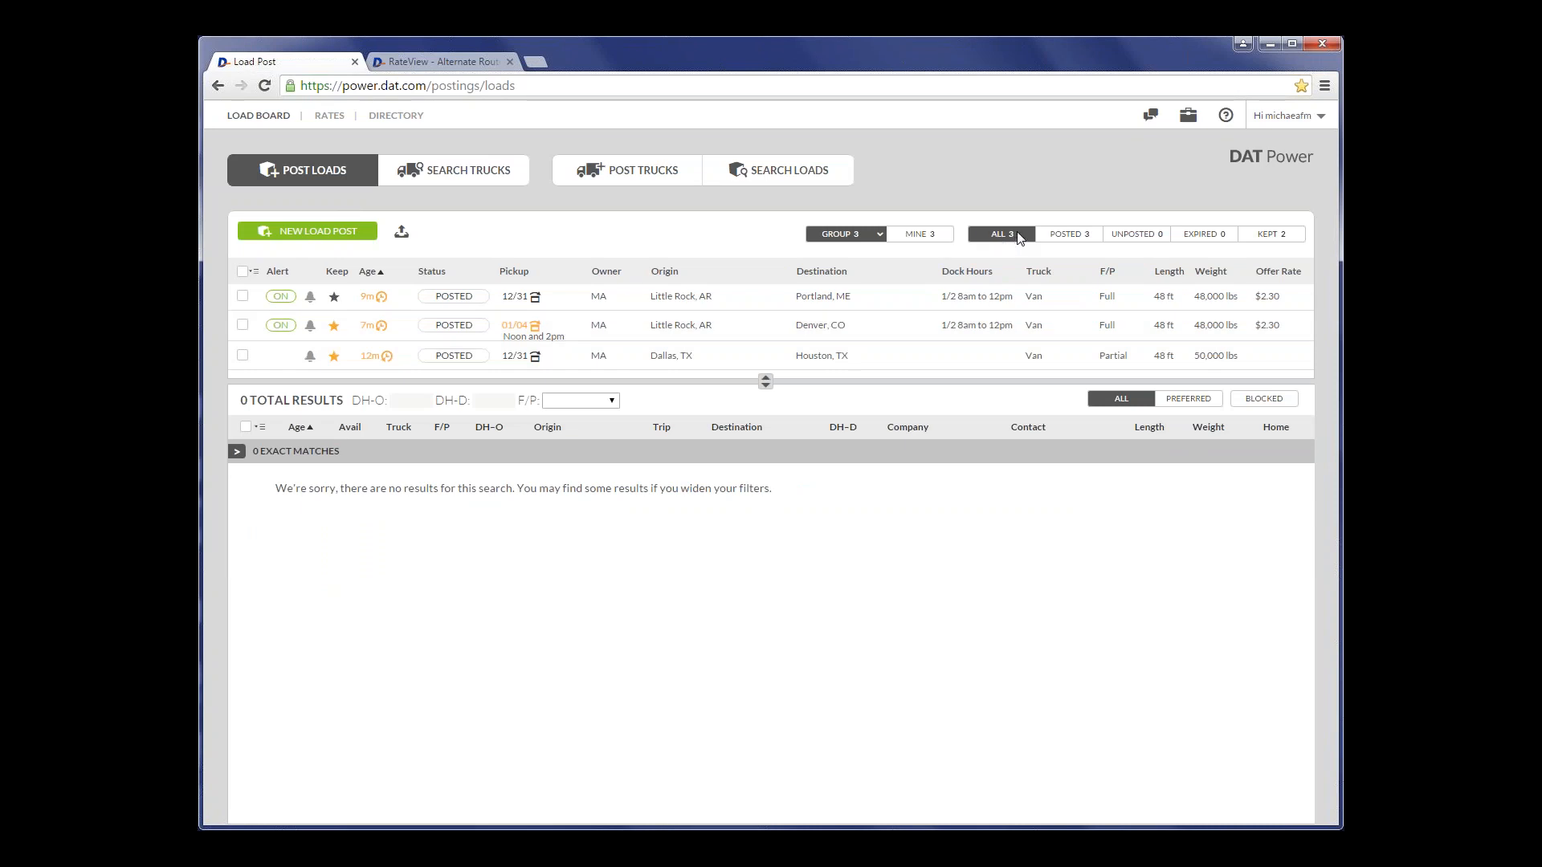
- Filter the load list by kept and by posted loads, and return it to showing all loads
{"action": "left_click", "coordinate": [1269, 235]}
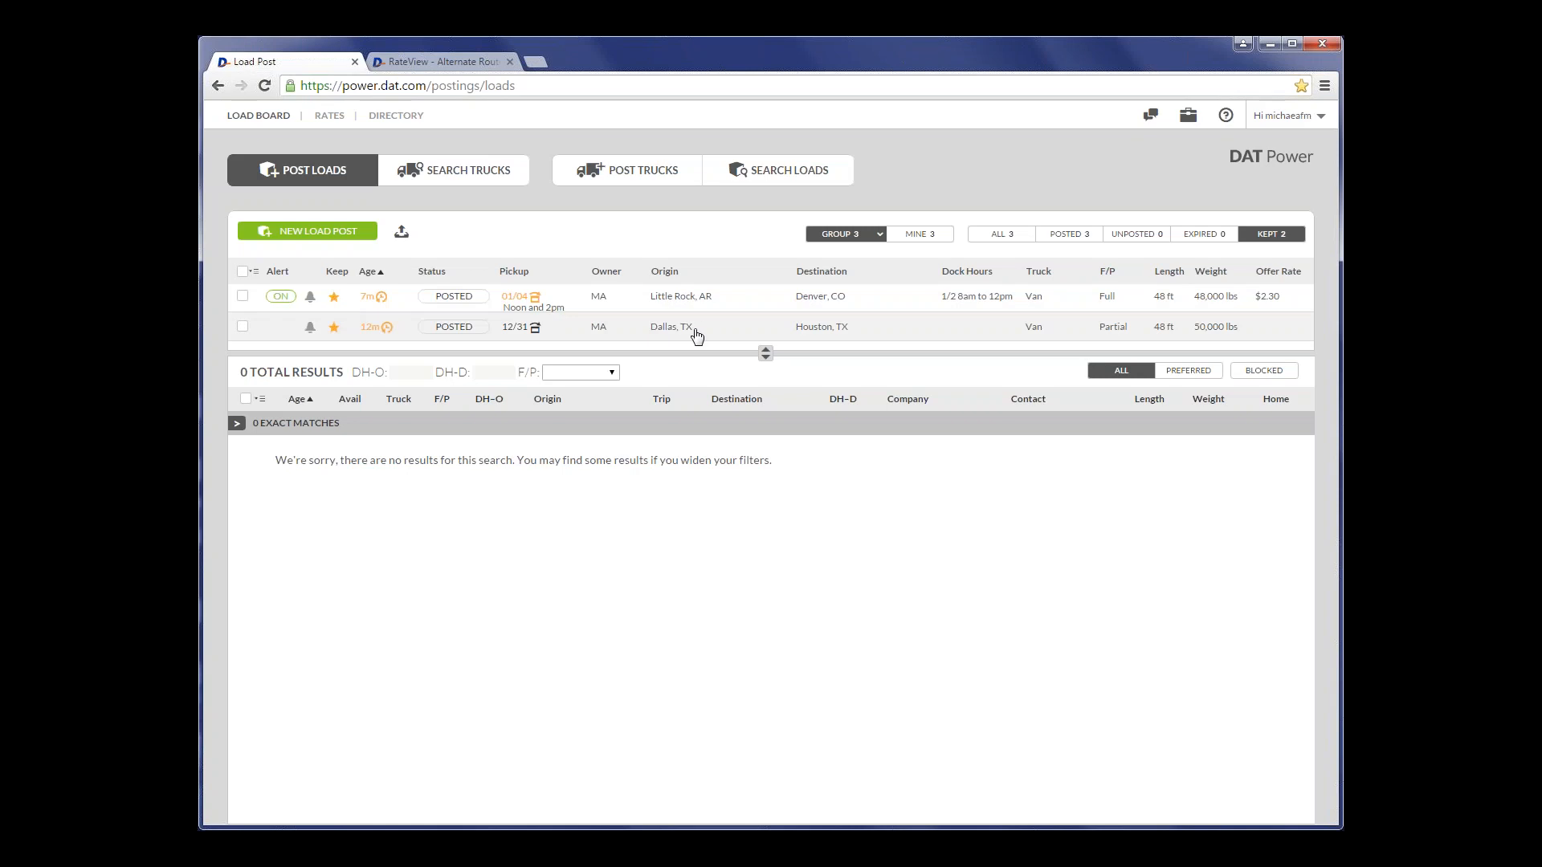
{"action": "left_click", "coordinate": [1075, 237]}
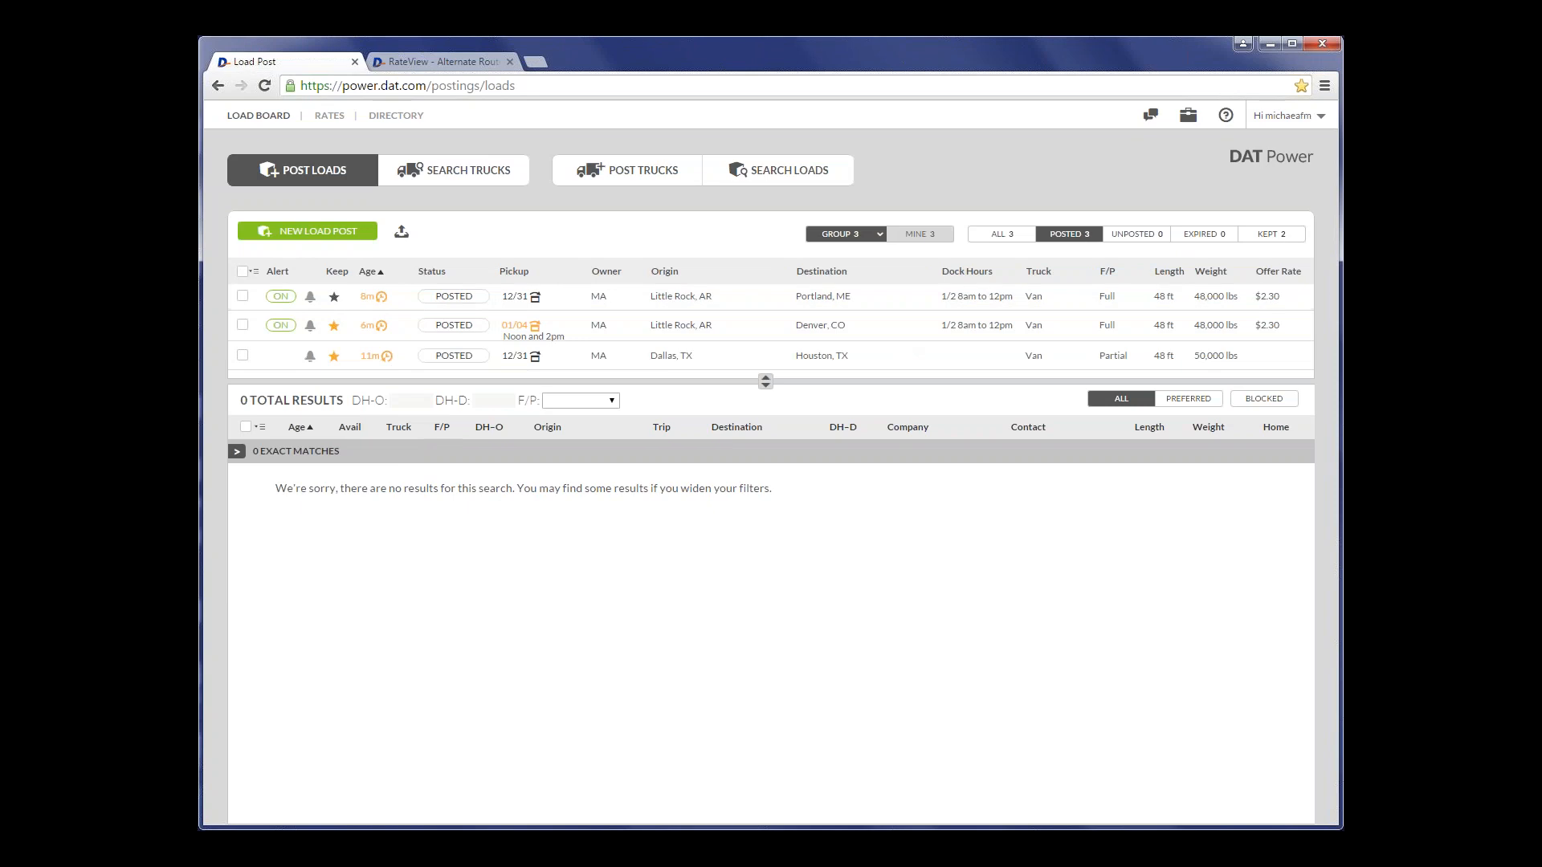
{"action": "left_click", "coordinate": [989, 235]}
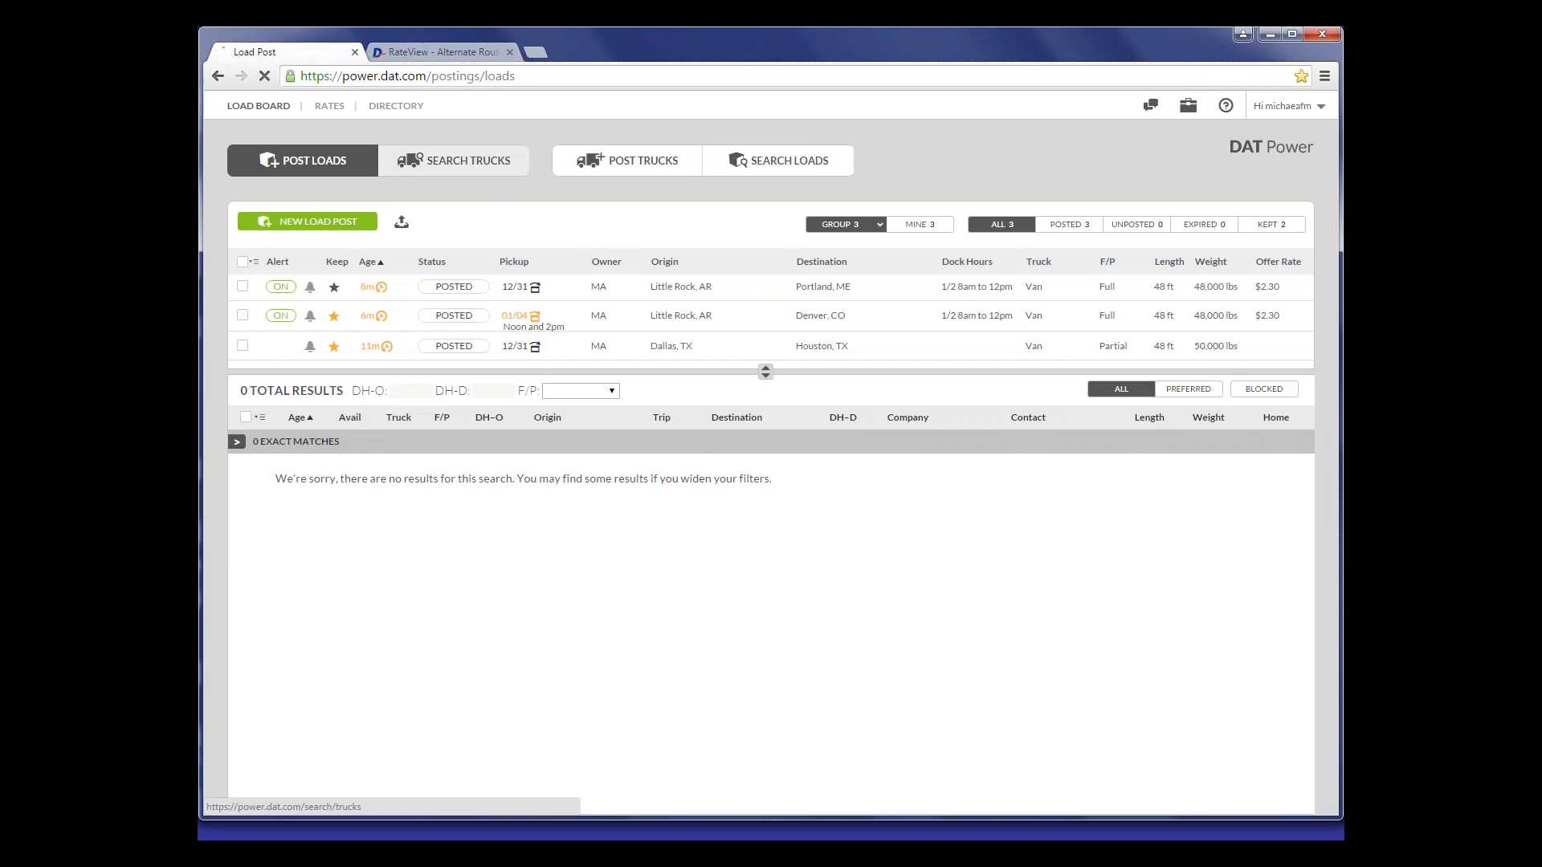
- Switch to the truck search page and start a new truck search
{"action": "left_click", "coordinate": [502, 184]}
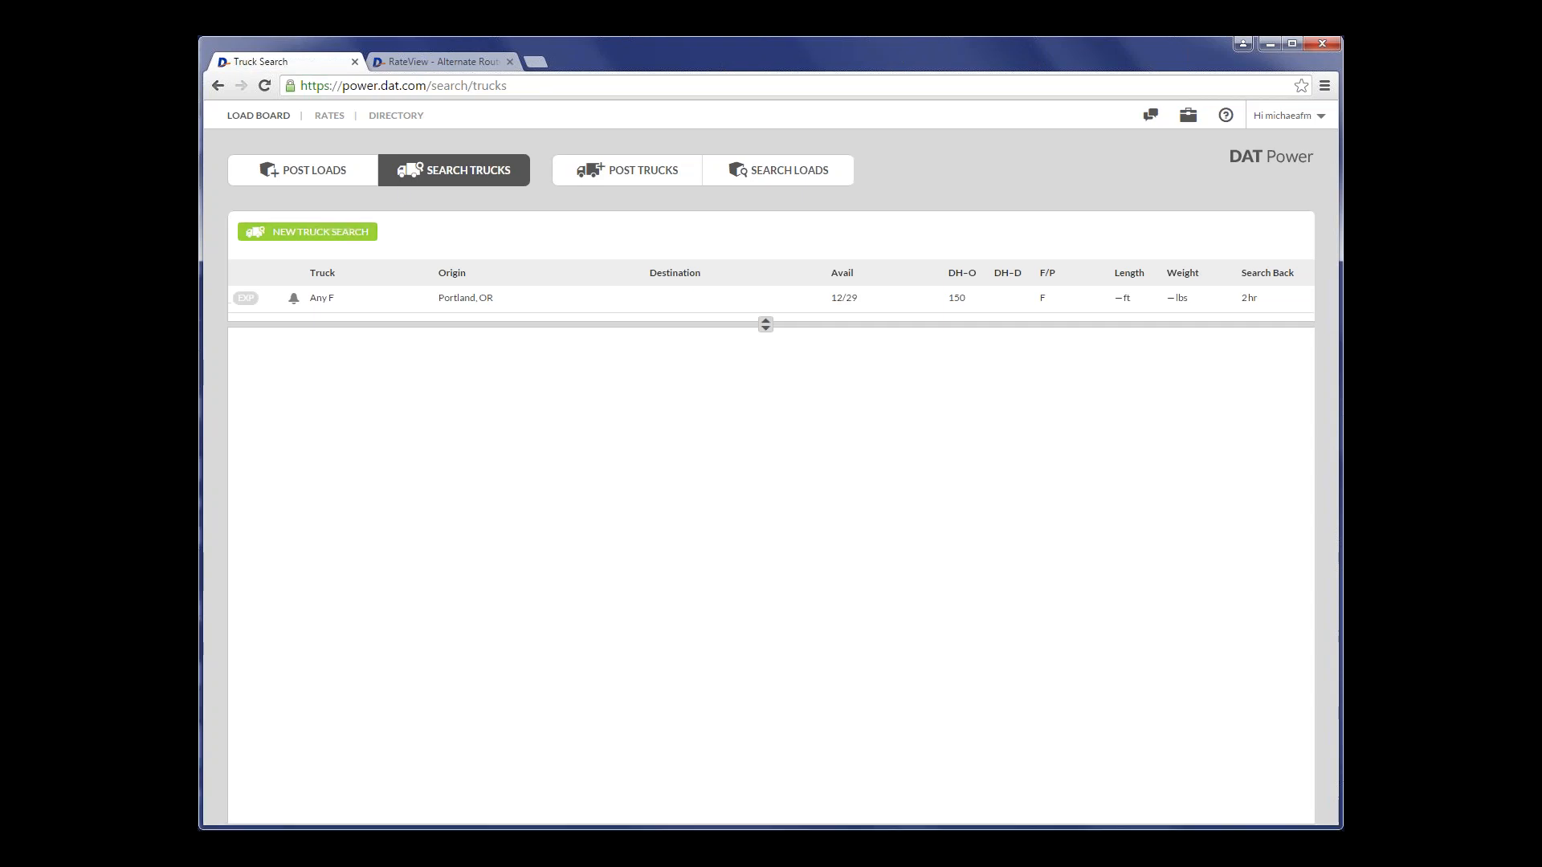
{"action": "left_click", "coordinate": [338, 233]}
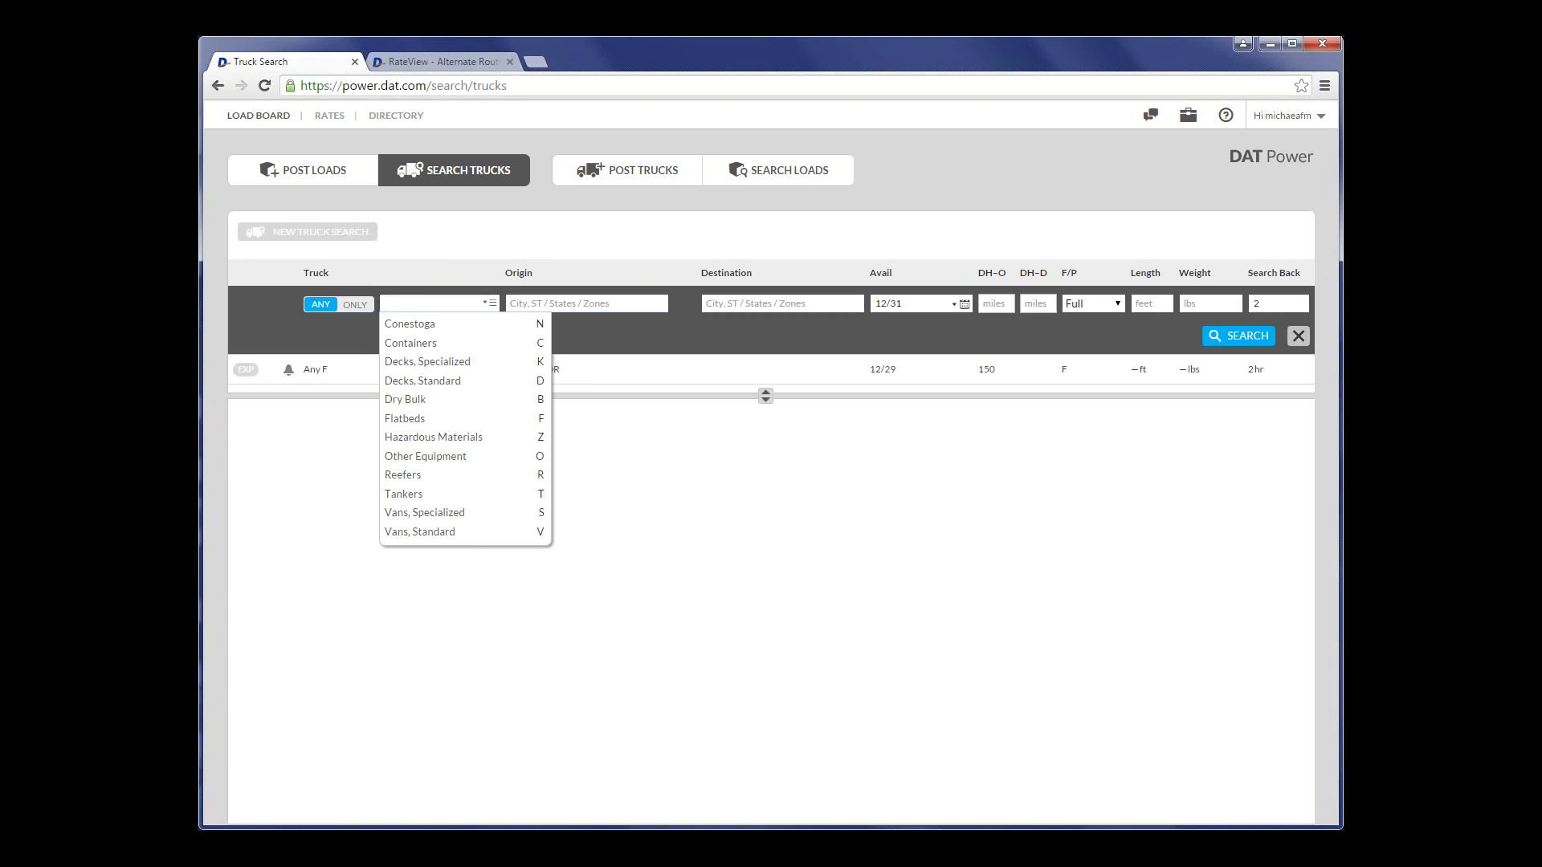
- Try restricting the truck type to only Dump Trailer
{"action": "left_click", "coordinate": [354, 306]}
{"action": "key", "text": "Down"}
{"action": "key", "text": "Down"}
{"action": "key", "text": "Down"}
{"action": "key", "text": "Down"}
{"action": "key", "text": "Down"}
{"action": "key", "text": "Down"}
{"action": "key", "text": "Down"}
{"action": "key", "text": "Down"}
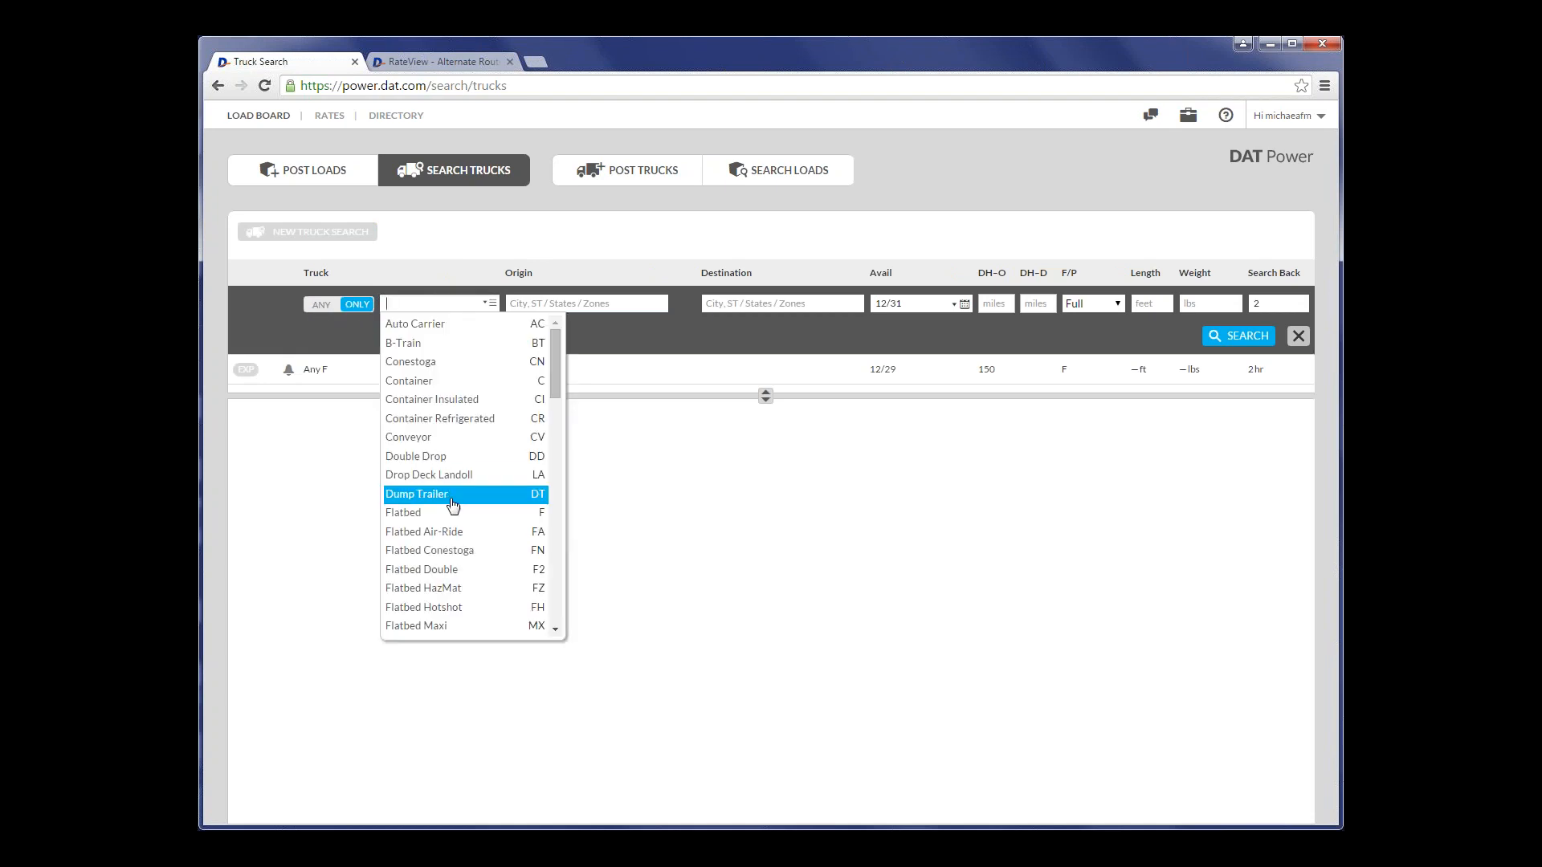
{"action": "key", "text": "Return"}
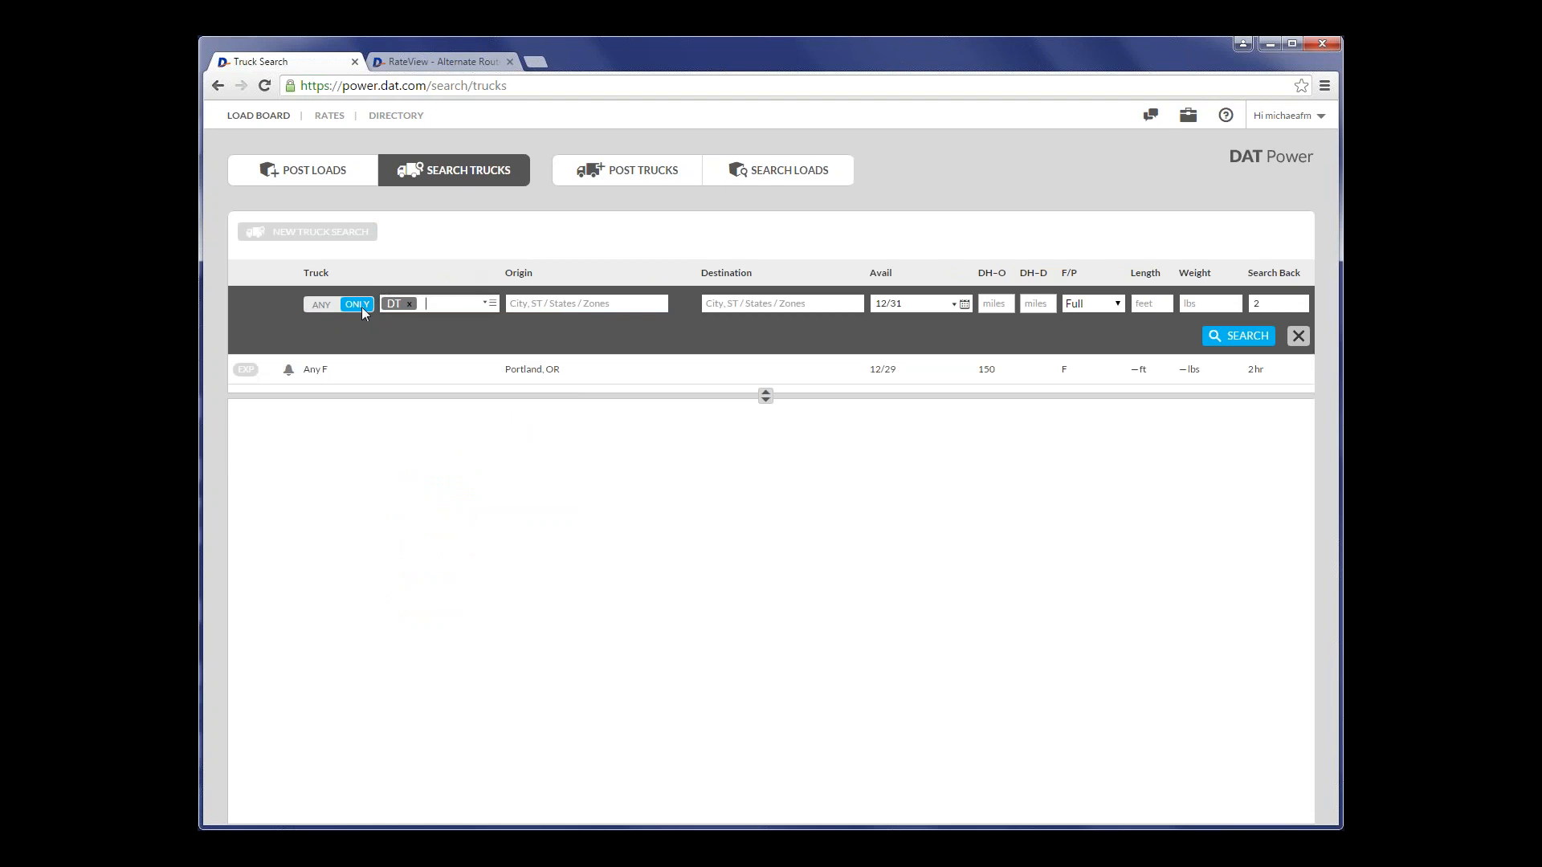
- Set the search to any Vans, Standard, with origin Houston, TX and destination Chicago, IL
{"action": "left_click", "coordinate": [321, 304]}
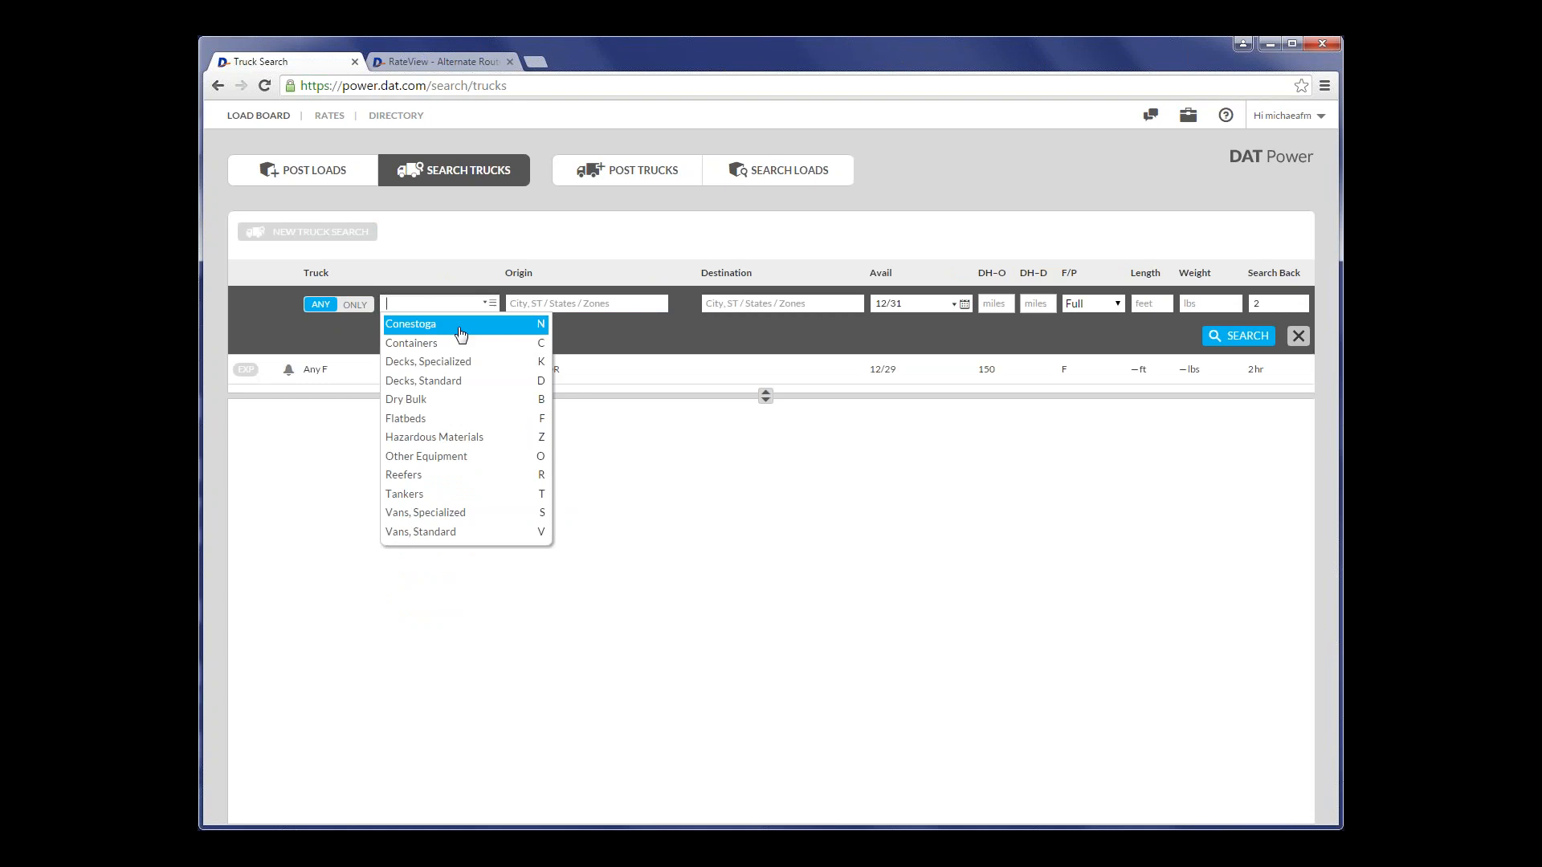
{"action": "type", "text": "v"}
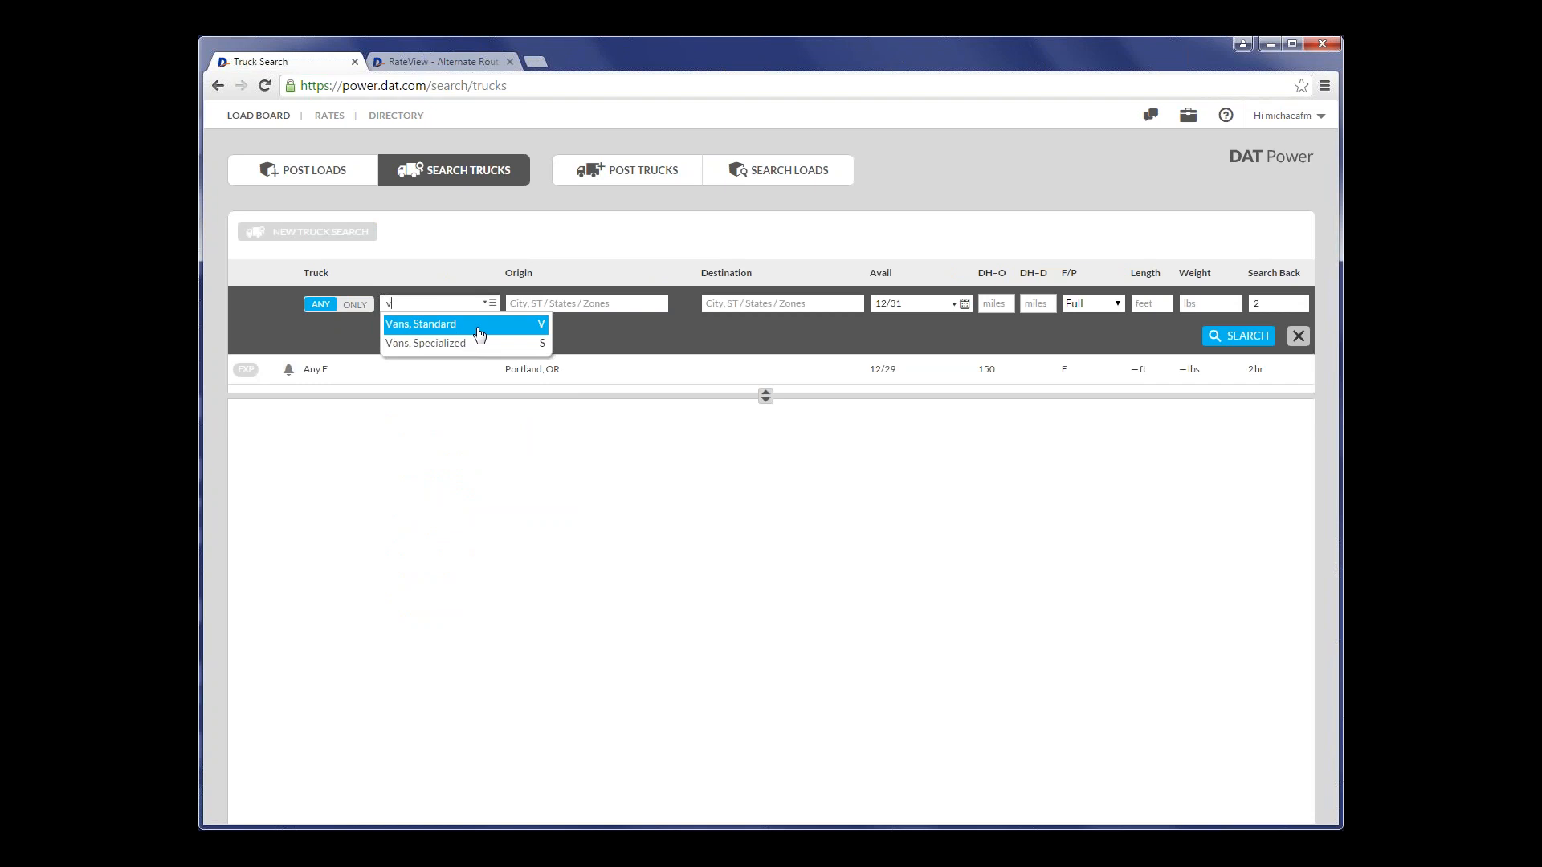
{"action": "left_click", "coordinate": [460, 331]}
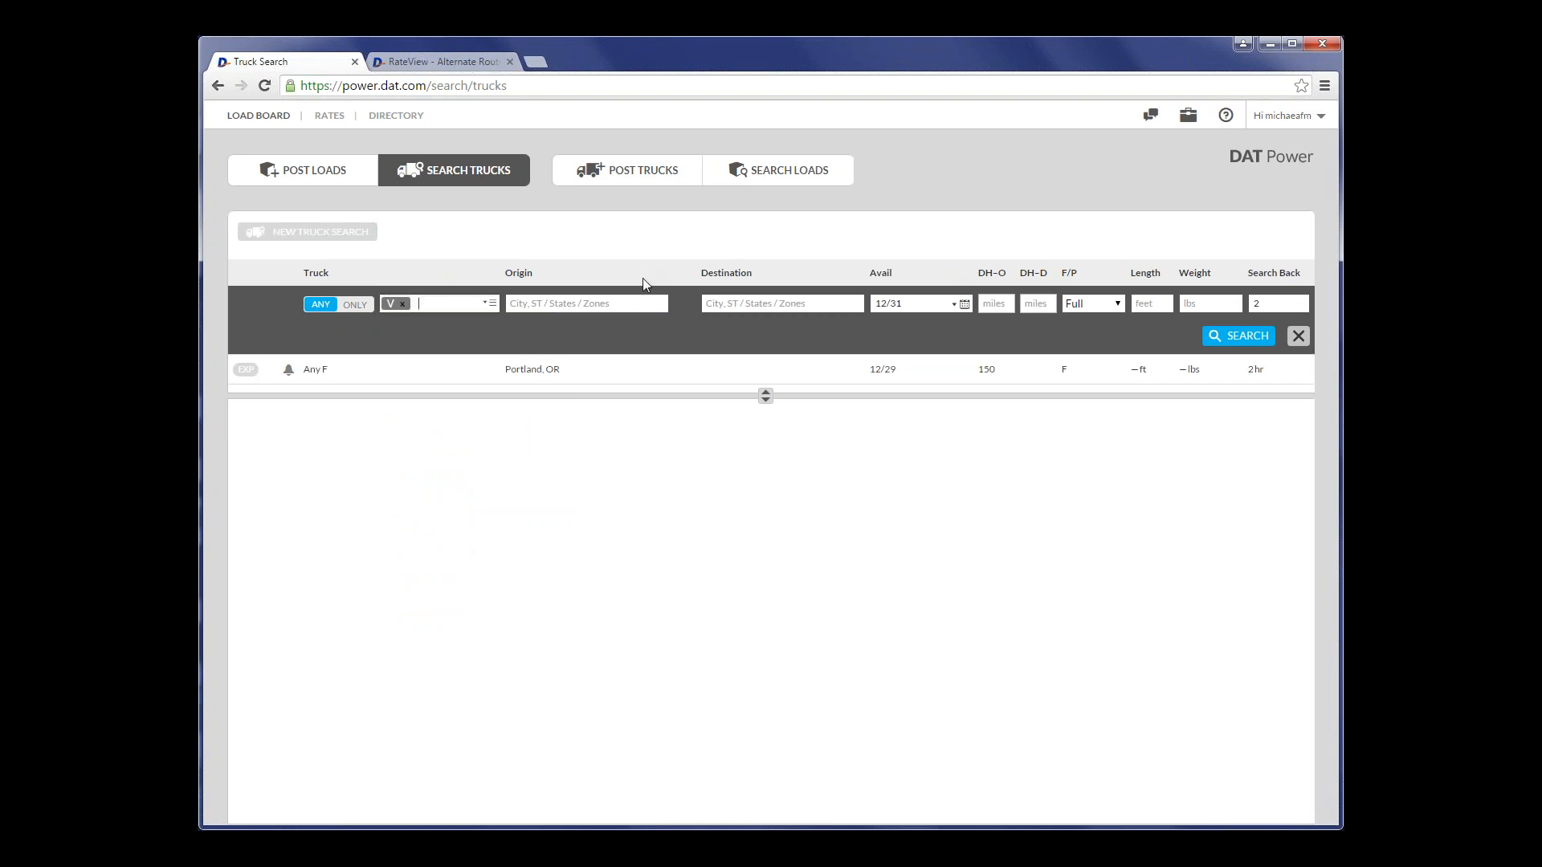
{"action": "left_click", "coordinate": [670, 309]}
{"action": "type", "text": "Houston"}
{"action": "key", "text": "Tab"}
{"action": "type", "text": "chicag"}
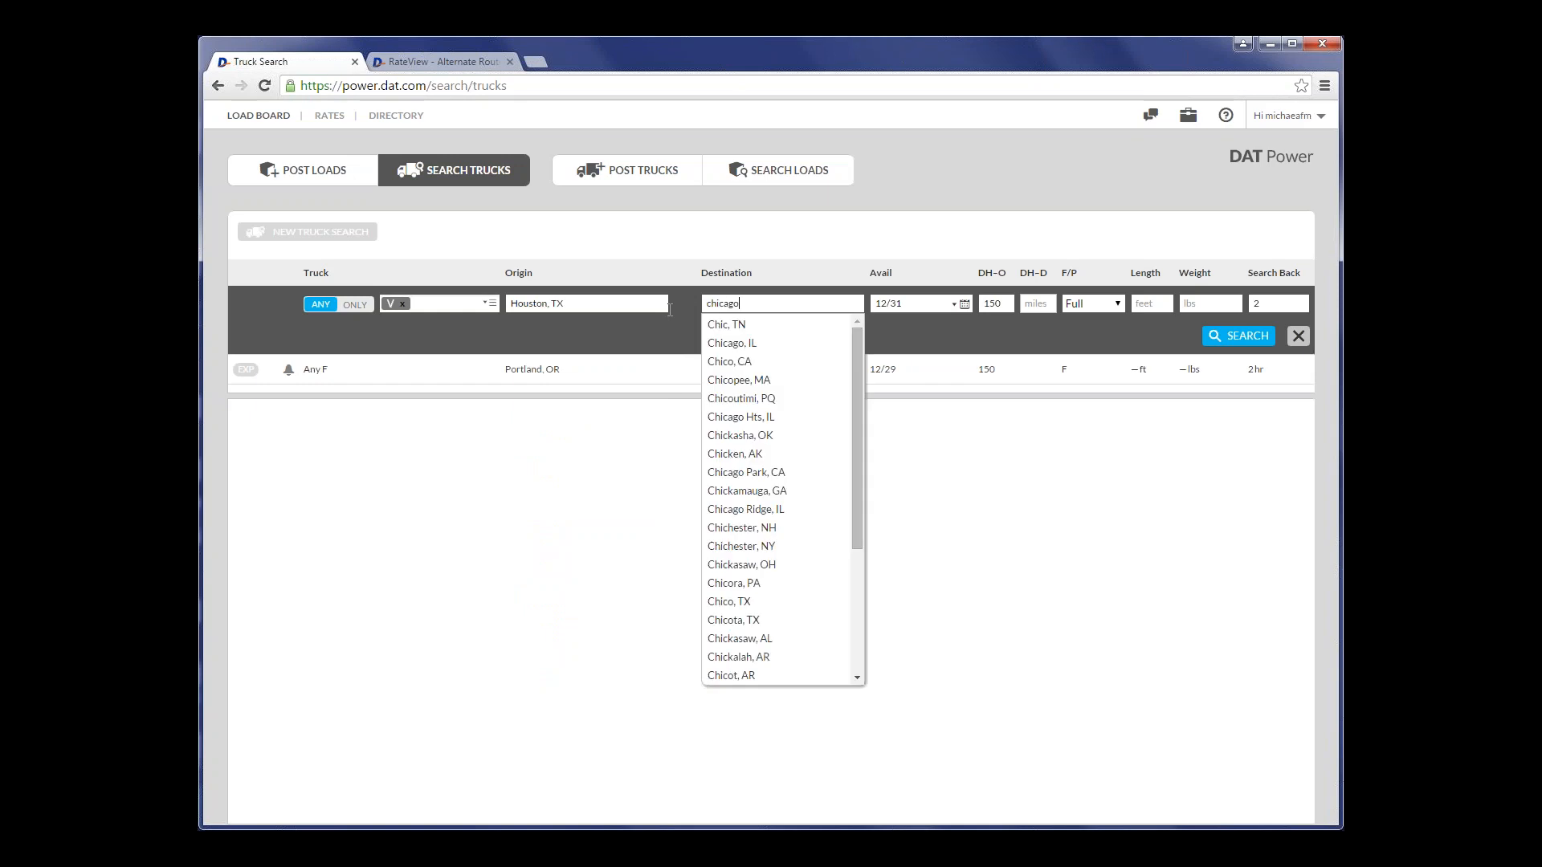
{"action": "type", "text": "o"}
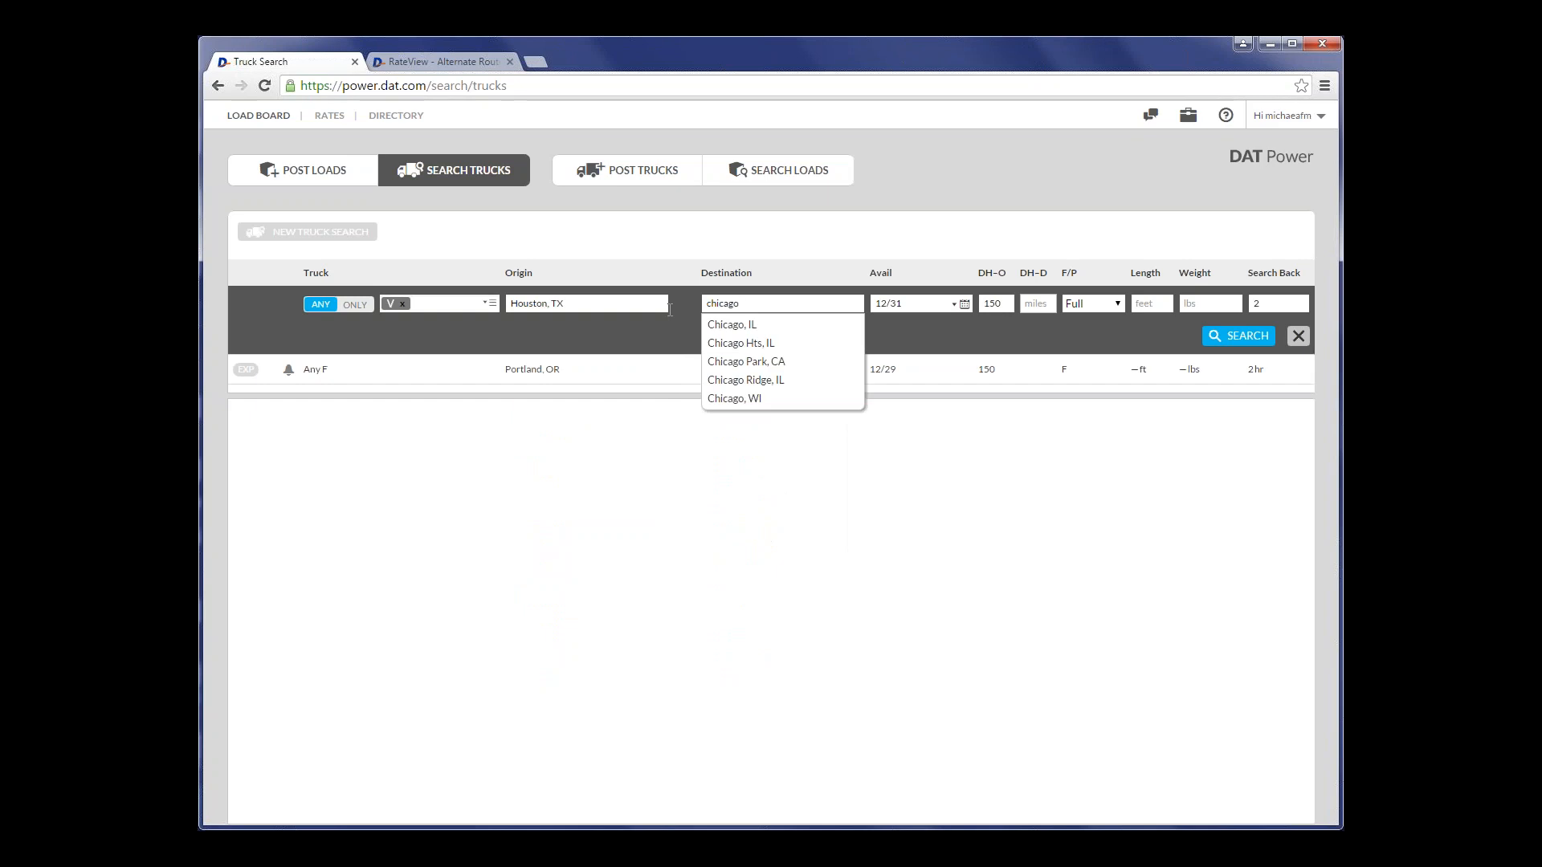
{"action": "key", "text": "Tab"}
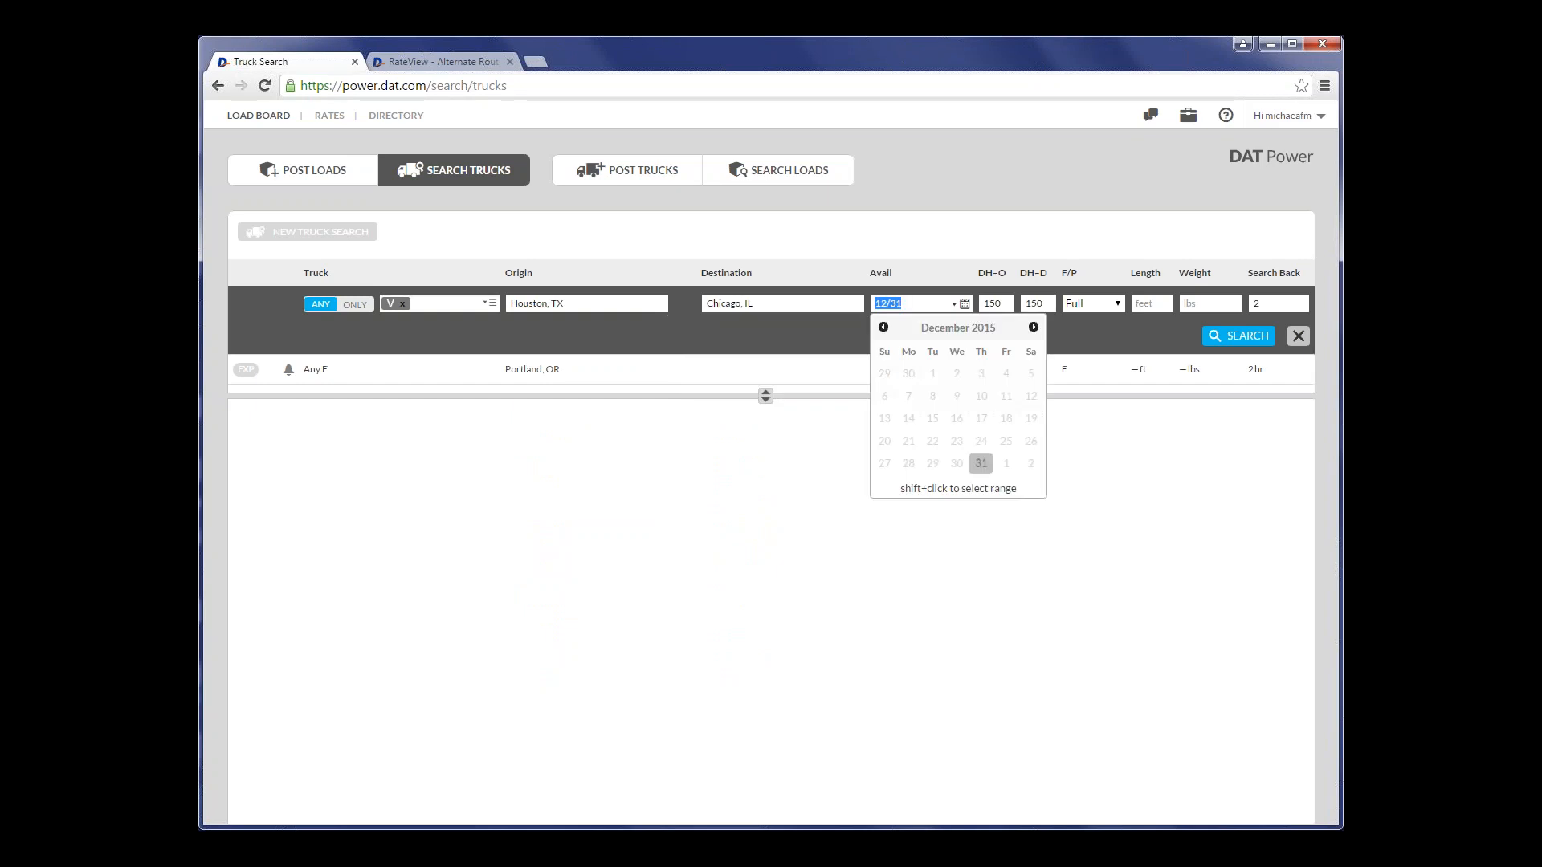
- Set the origin deadhead to 100 miles, length to 53 ft and weight to 48,000 lbs, and run the truck search
{"action": "left_click", "coordinate": [1007, 304]}
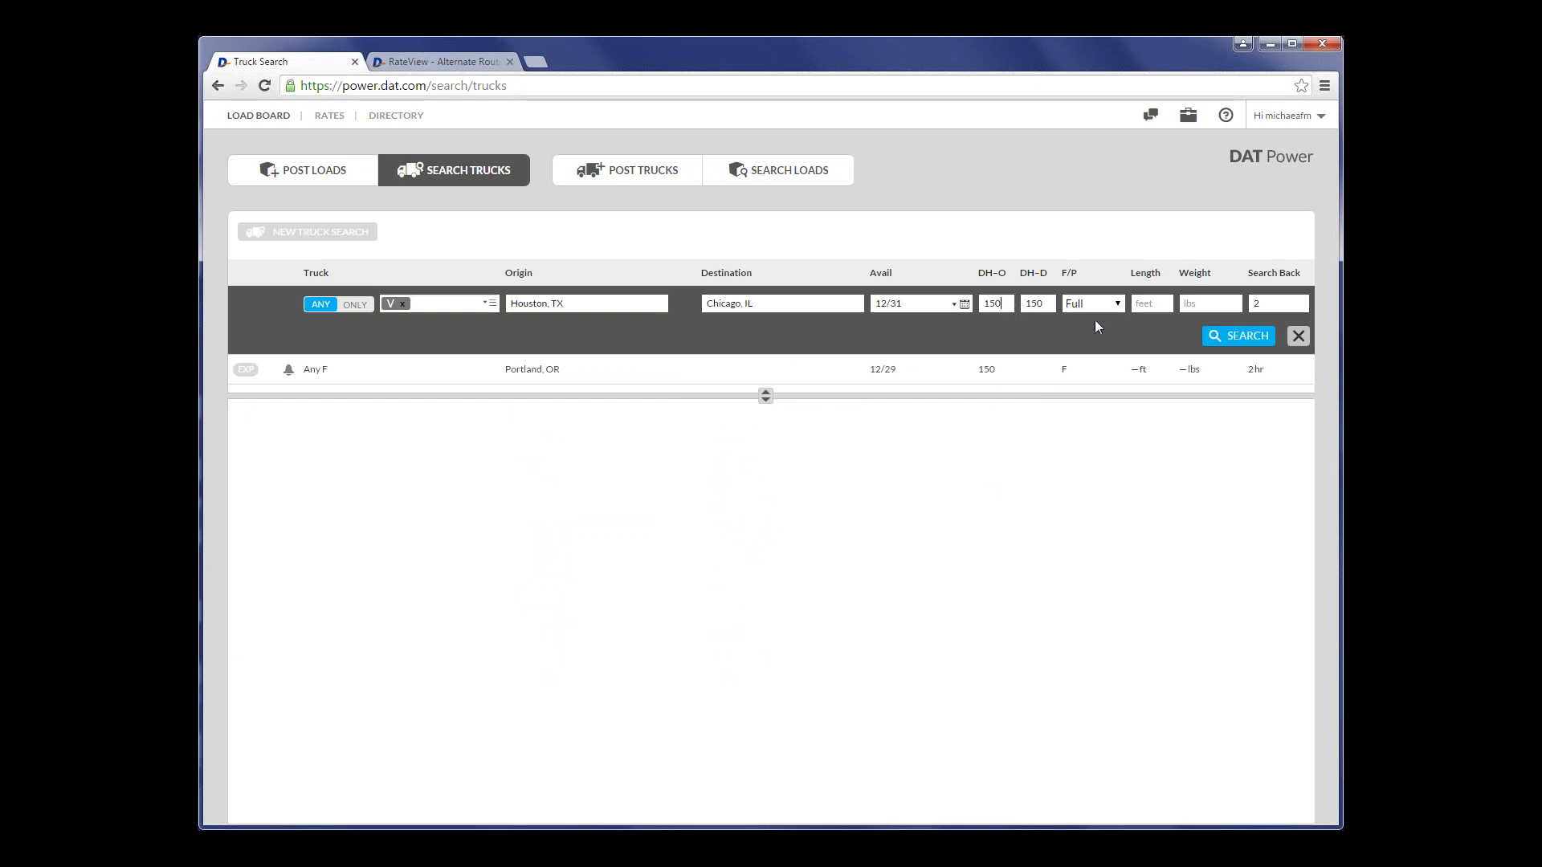
{"action": "key", "text": "BackSpace"}
{"action": "key", "text": "BackSpace"}
{"action": "type", "text": "00"}
{"action": "key", "text": "Tab"}
{"action": "key", "text": "Tab"}
{"action": "left_click", "coordinate": [1111, 303]}
{"action": "type", "text": "5348000"}
{"action": "key", "text": "Tab"}
{"action": "key", "text": "Return"}
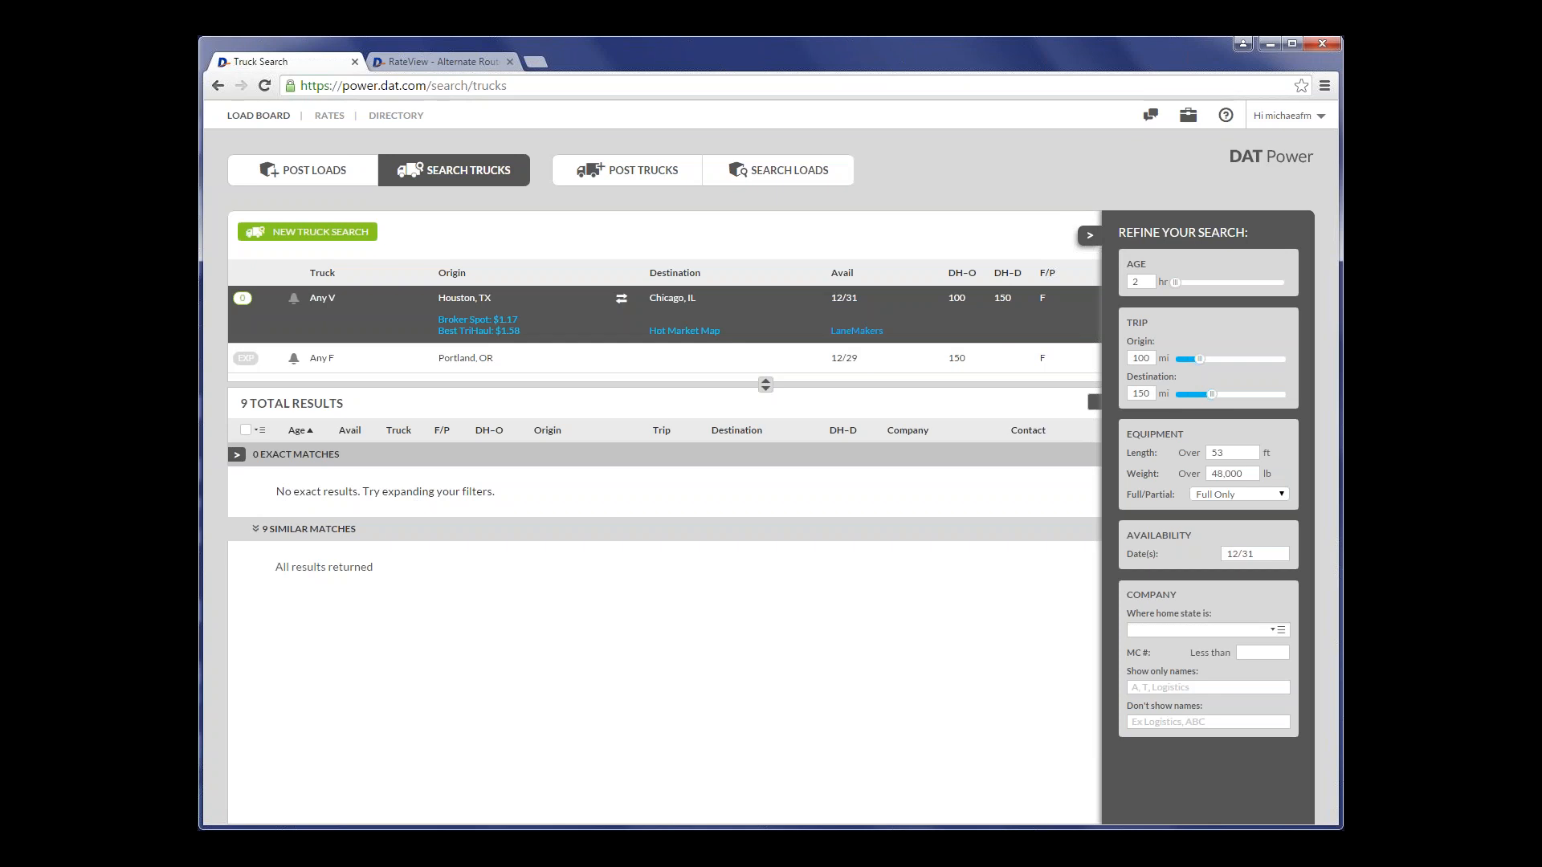
- Refine the Houston–Chicago search to 10 hours age, 200-mile origin and destination deadheads, and both full and partial loads, and collapse the refinement options
{"action": "left_click_drag", "start_coordinate": [1177, 289], "coordinate": [1188, 291]}
{"action": "left_click_drag", "start_coordinate": [1199, 360], "coordinate": [1229, 366]}
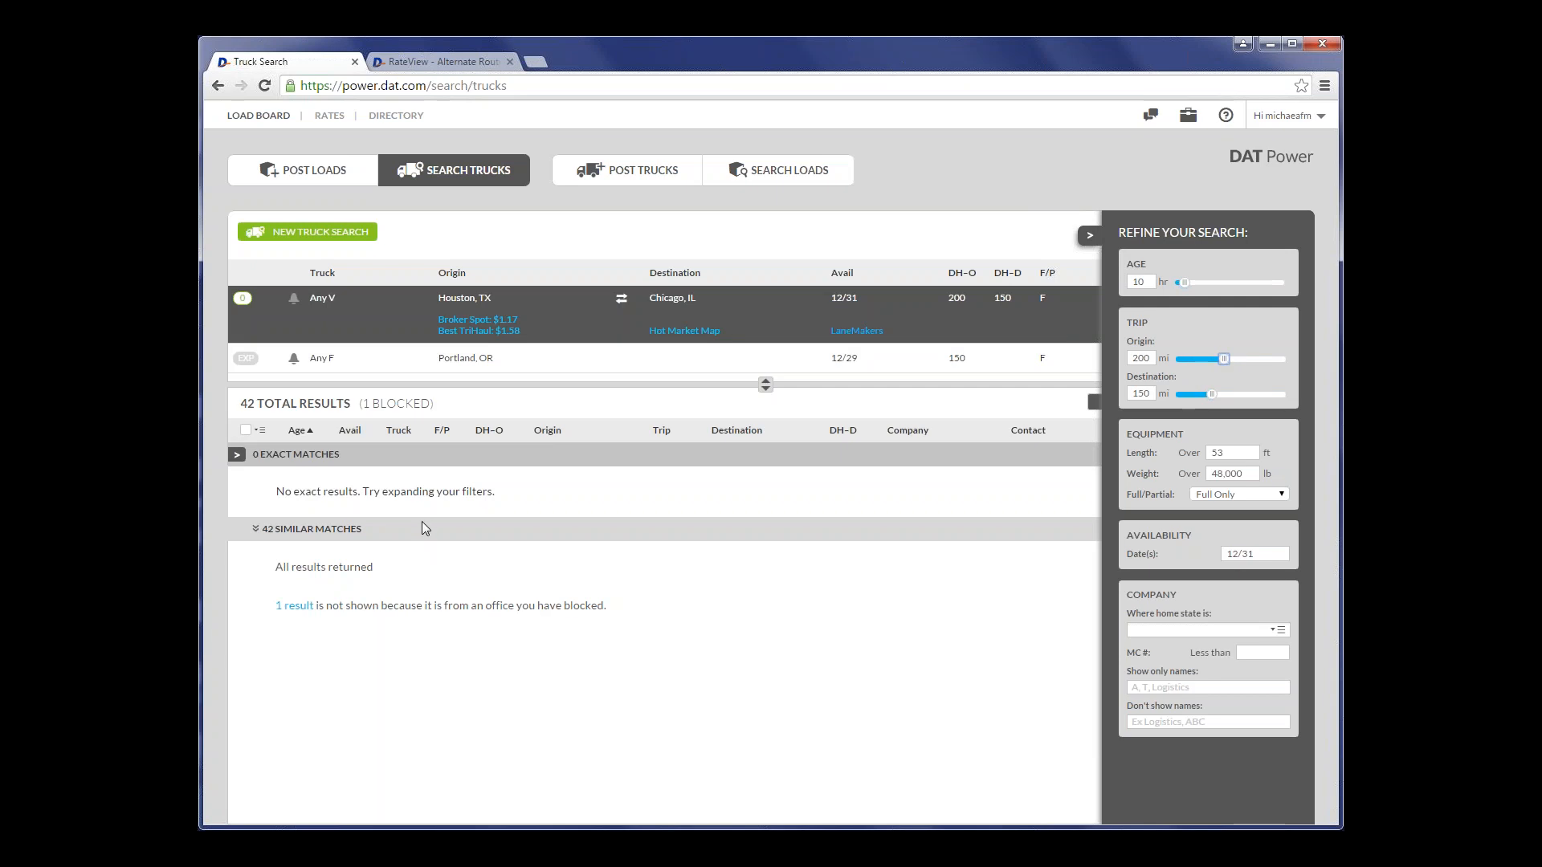
{"action": "left_click_drag", "start_coordinate": [1212, 394], "coordinate": [1227, 399]}
{"action": "left_click", "coordinate": [1214, 495]}
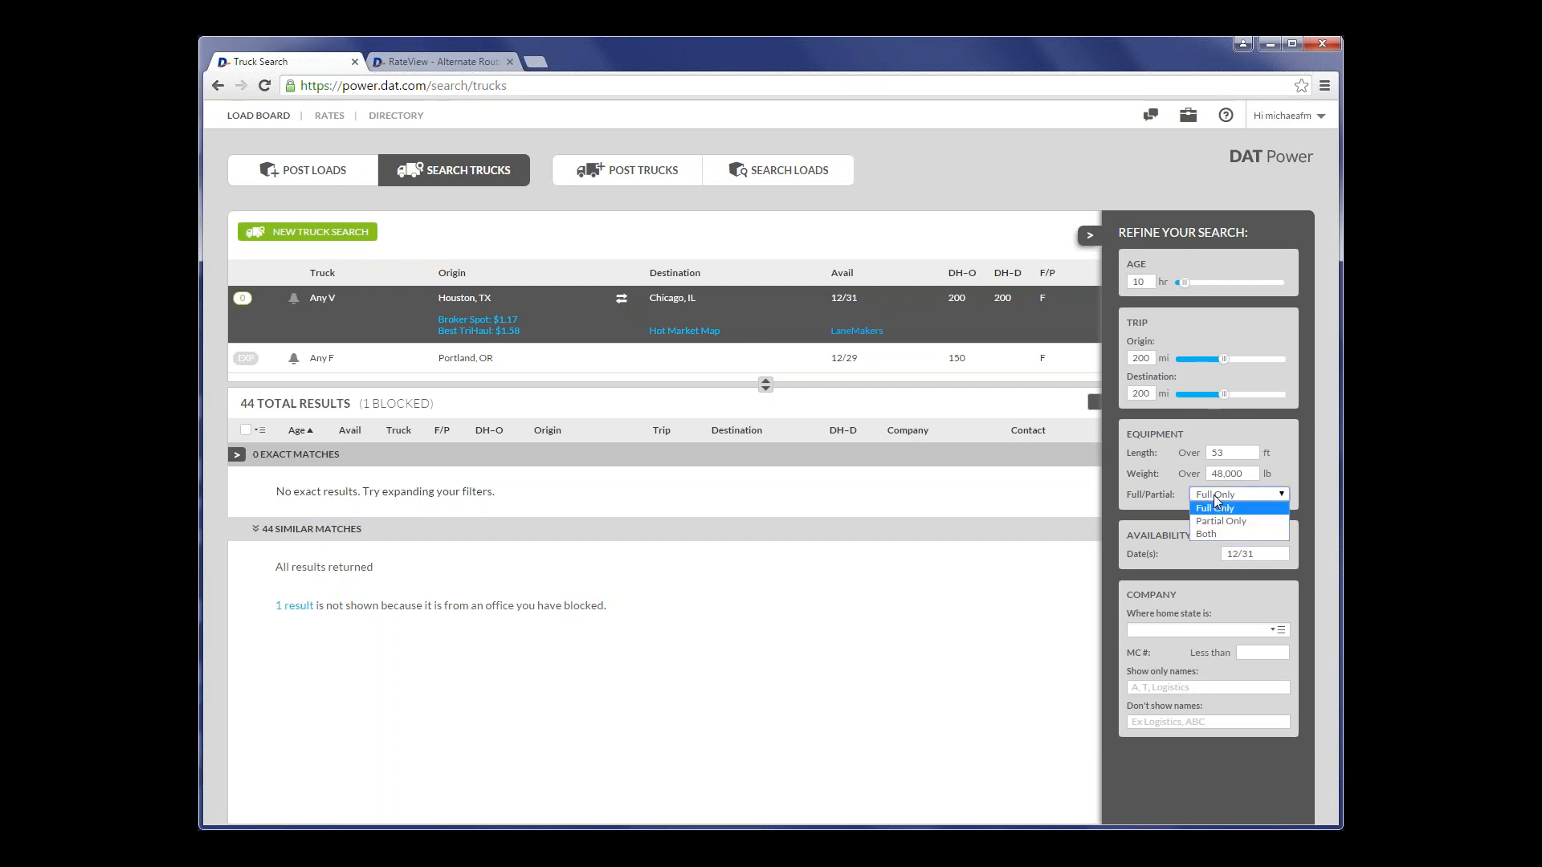
{"action": "left_click", "coordinate": [1216, 533]}
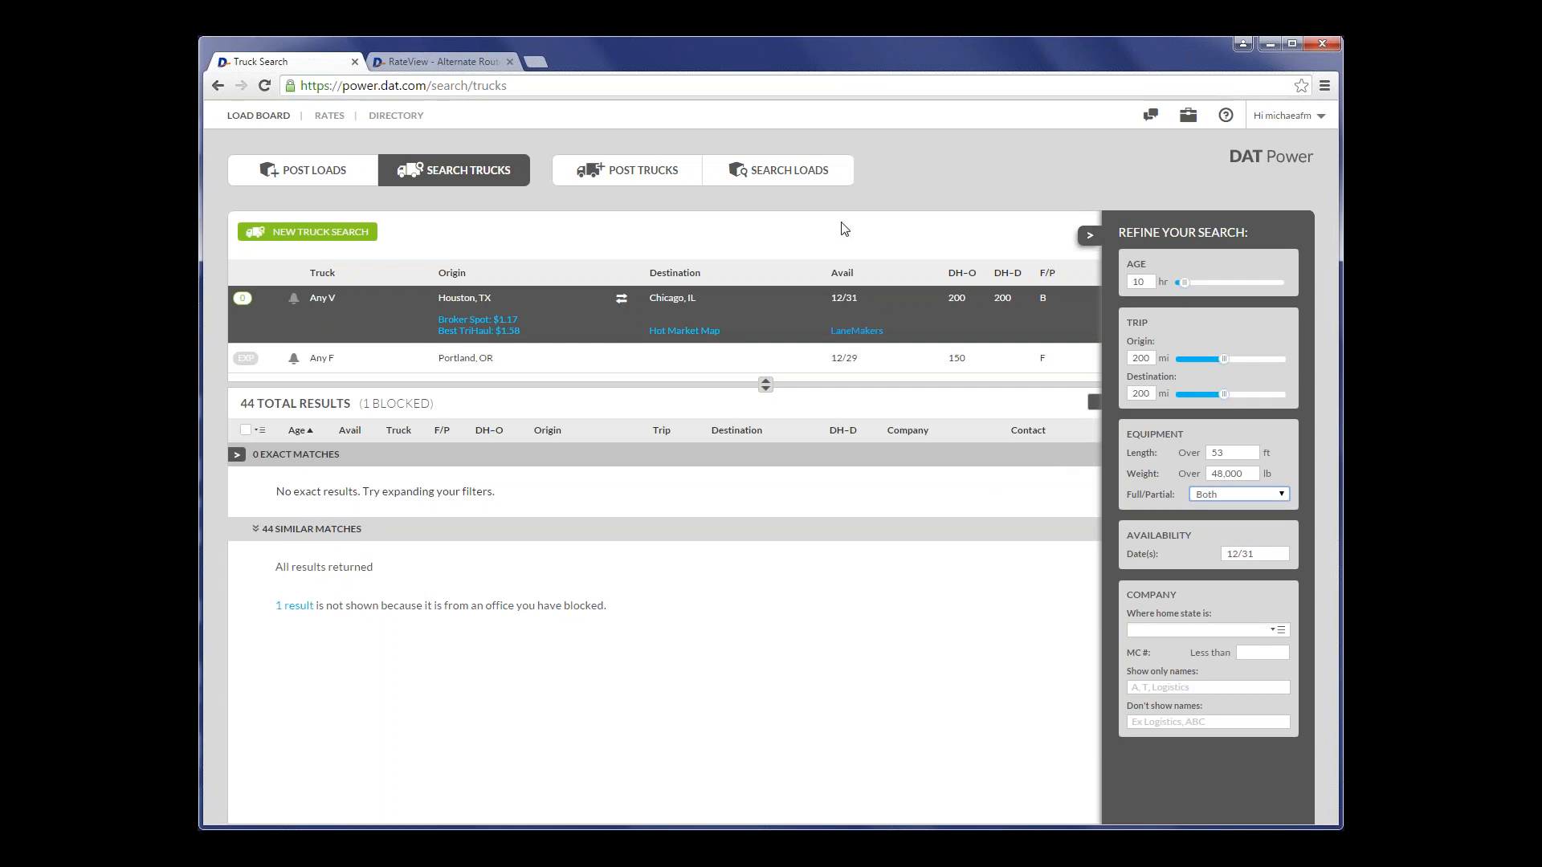
{"action": "left_click", "coordinate": [1090, 239]}
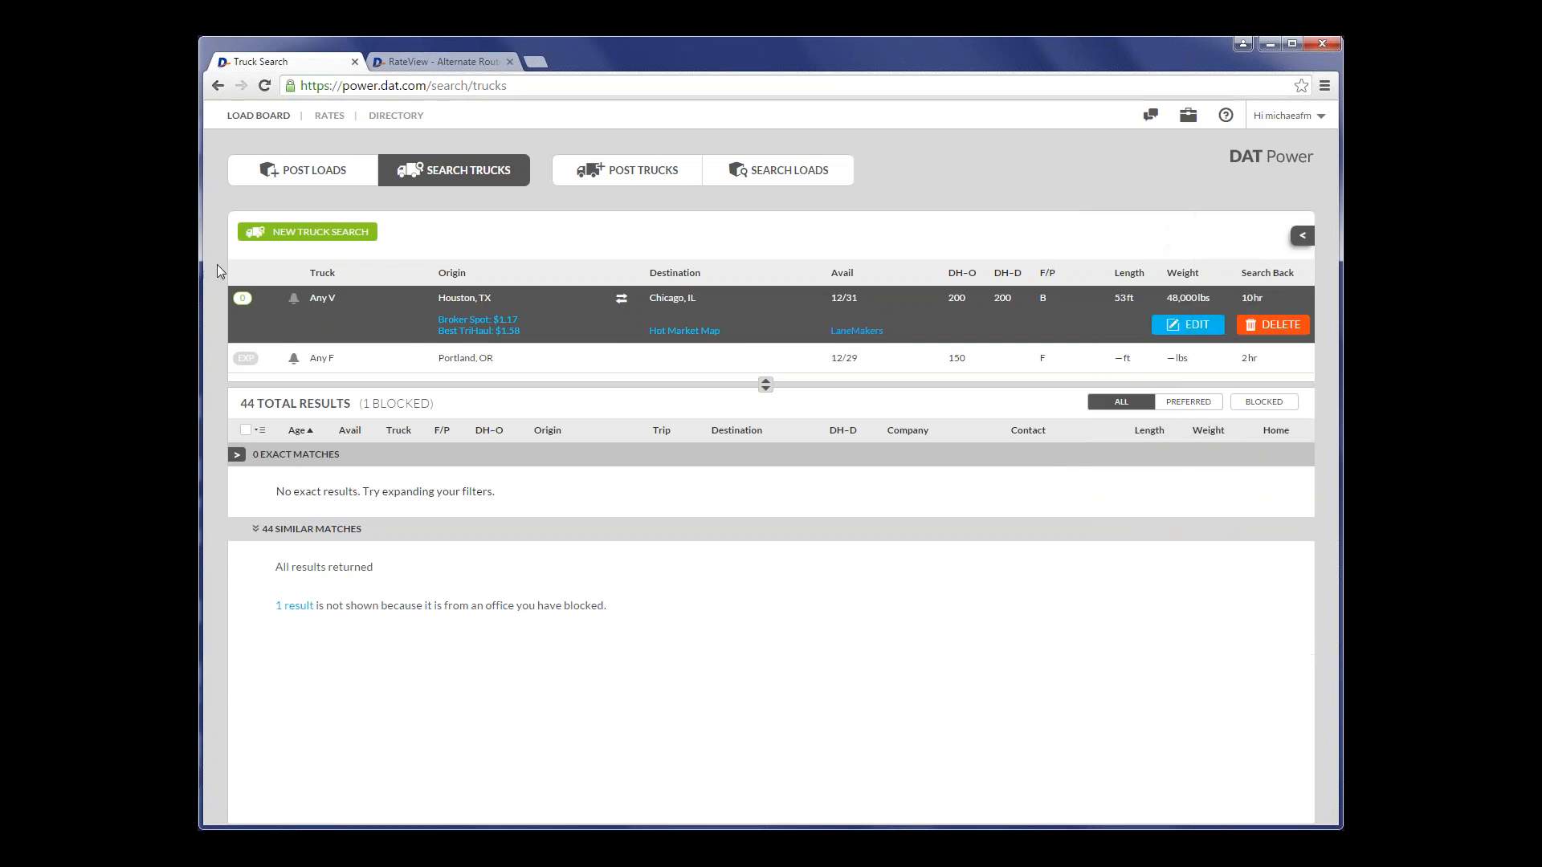
- Run a new search for Any F trucks from Chicago, IL to Houston, TX and extend its age to 20 hours
{"action": "left_click", "coordinate": [330, 235]}
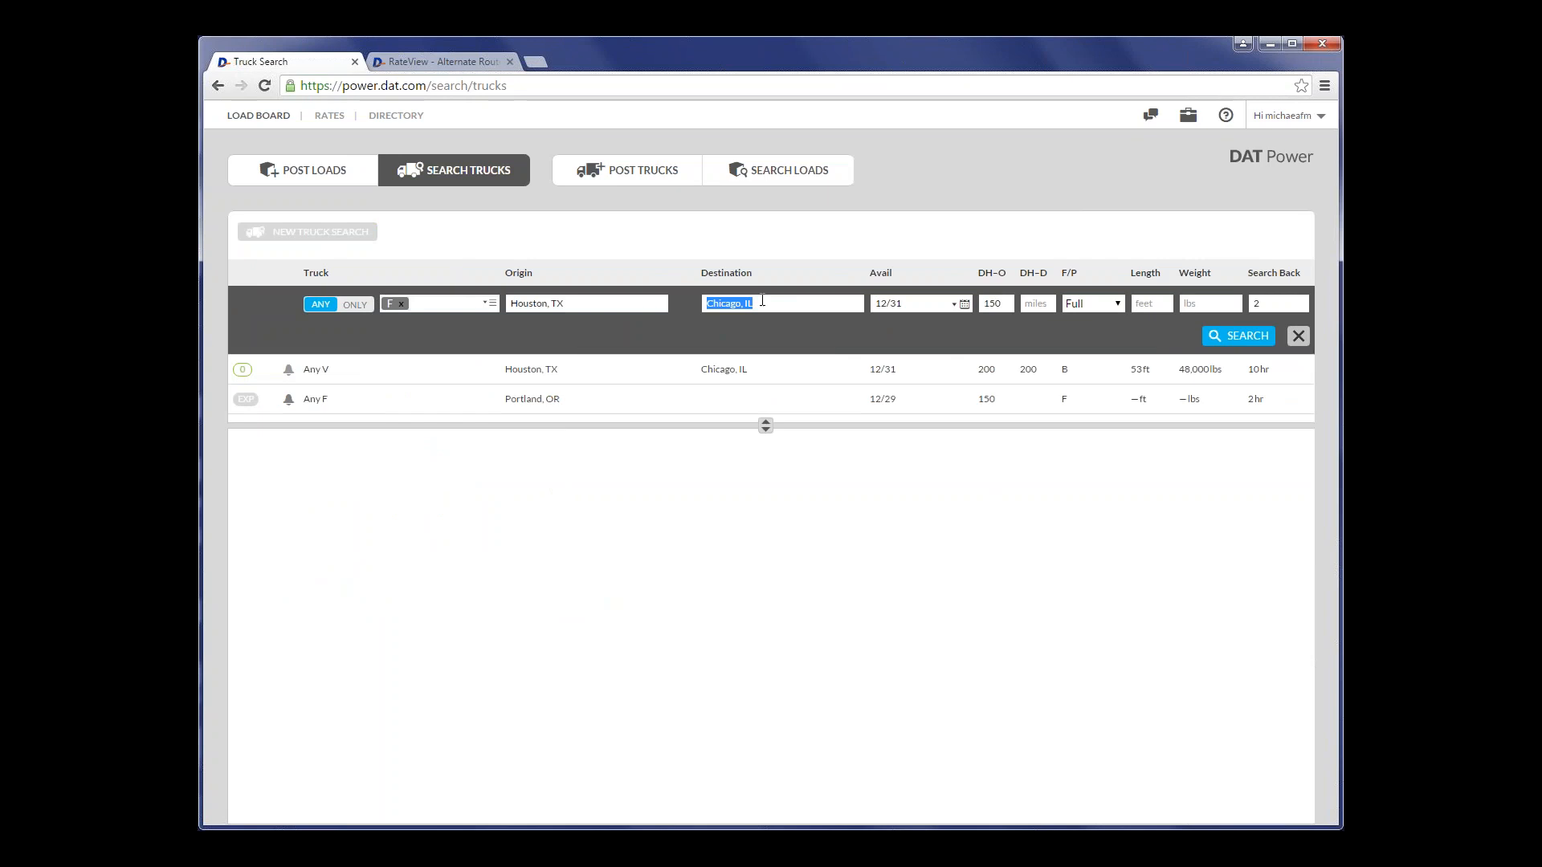
{"action": "left_click", "coordinate": [590, 306]}
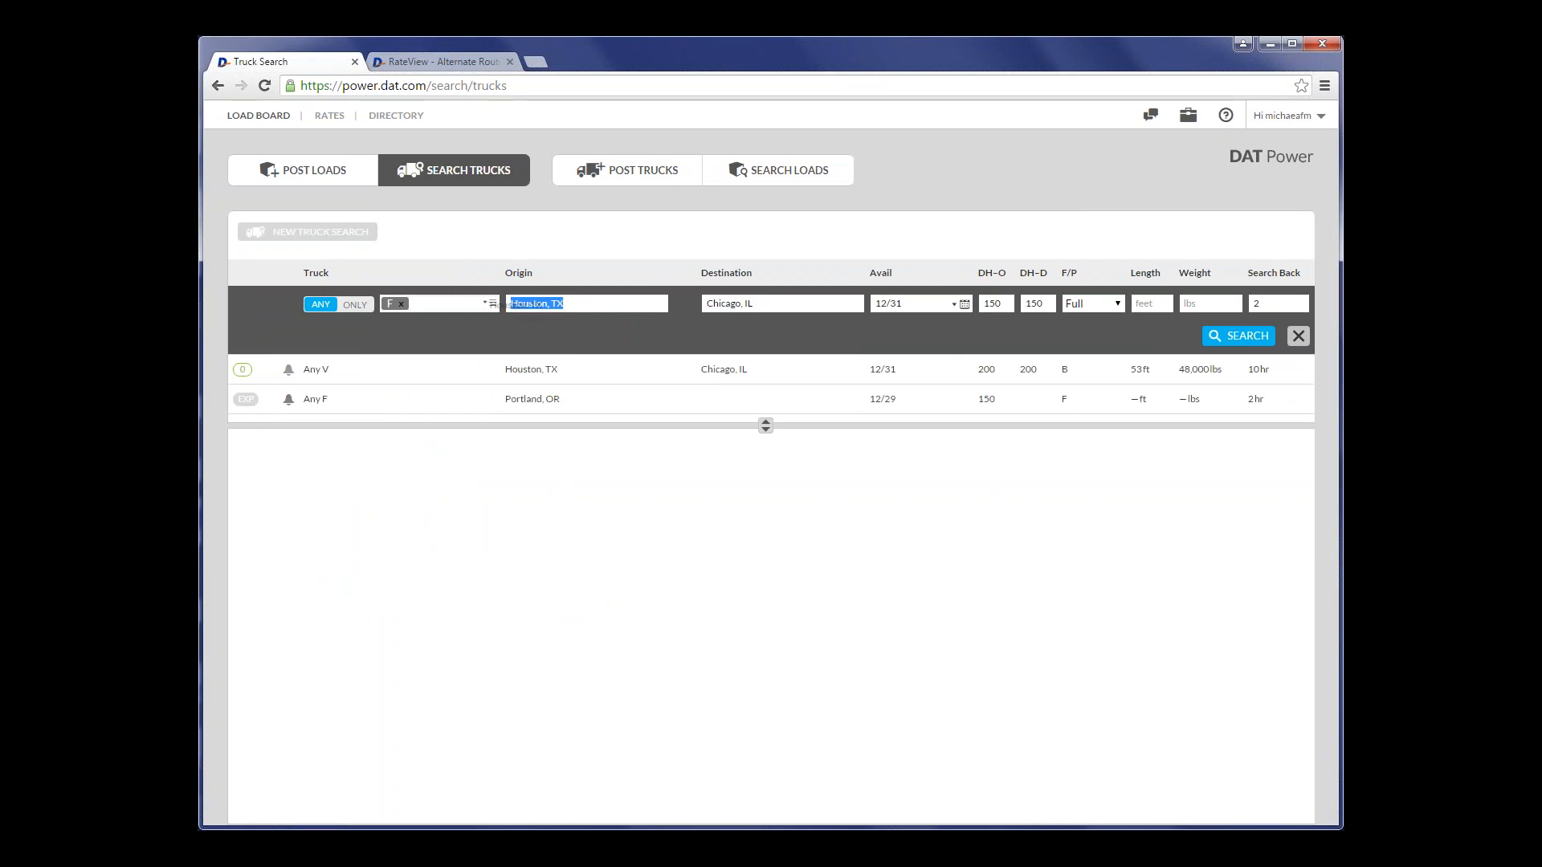
{"action": "type", "text": "Chicago"}
{"action": "key", "text": "Tab"}
{"action": "type", "text": "houst"}
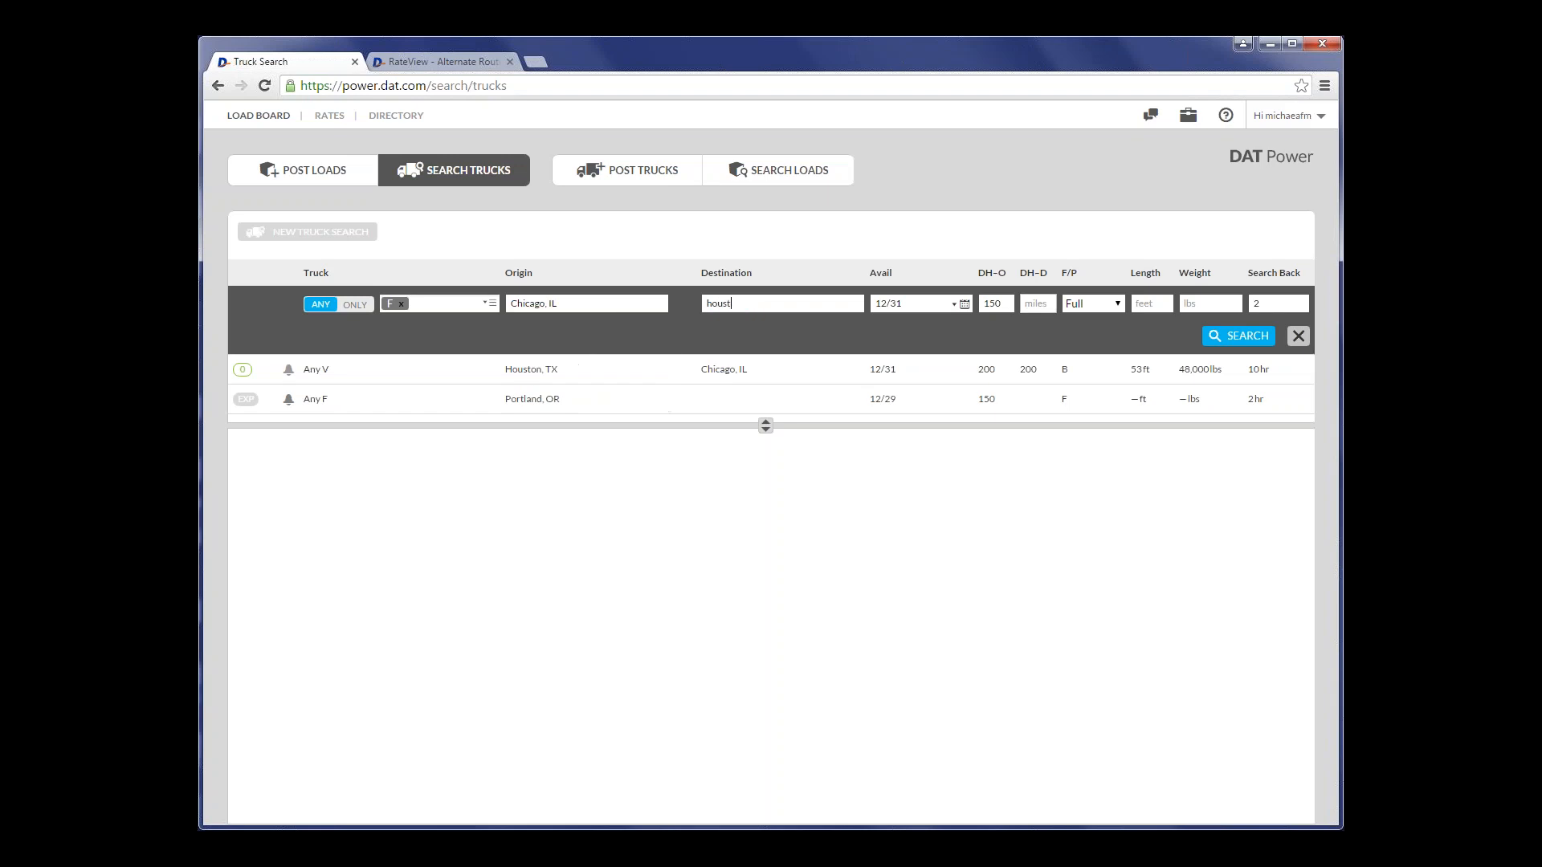
{"action": "type", "text": "on,tx"}
{"action": "key", "text": "Tab"}
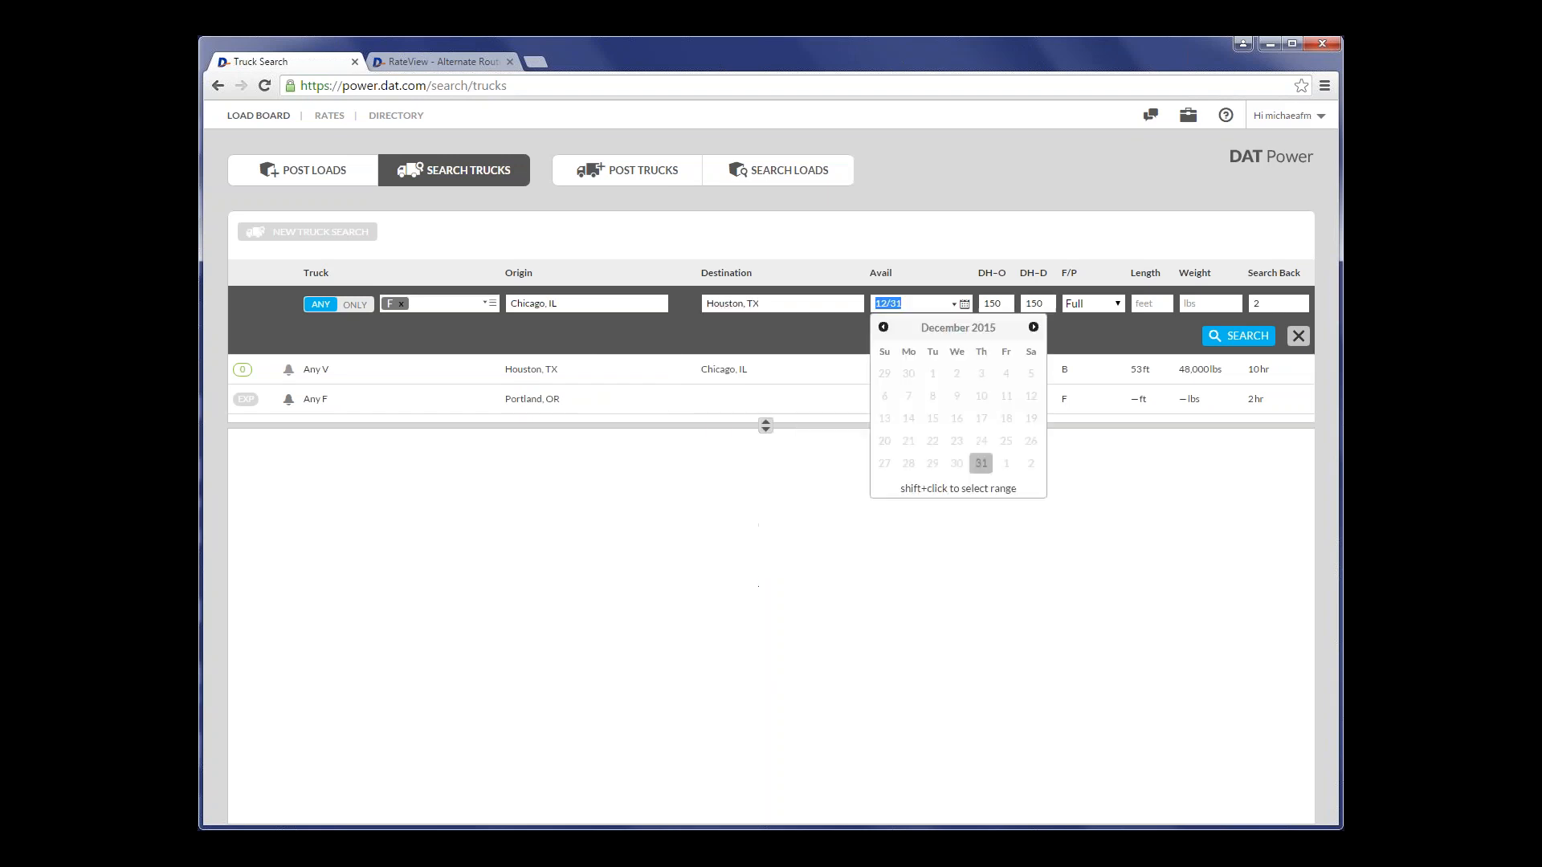
{"action": "key", "text": "Tab"}
{"action": "left_click", "coordinate": [1256, 335]}
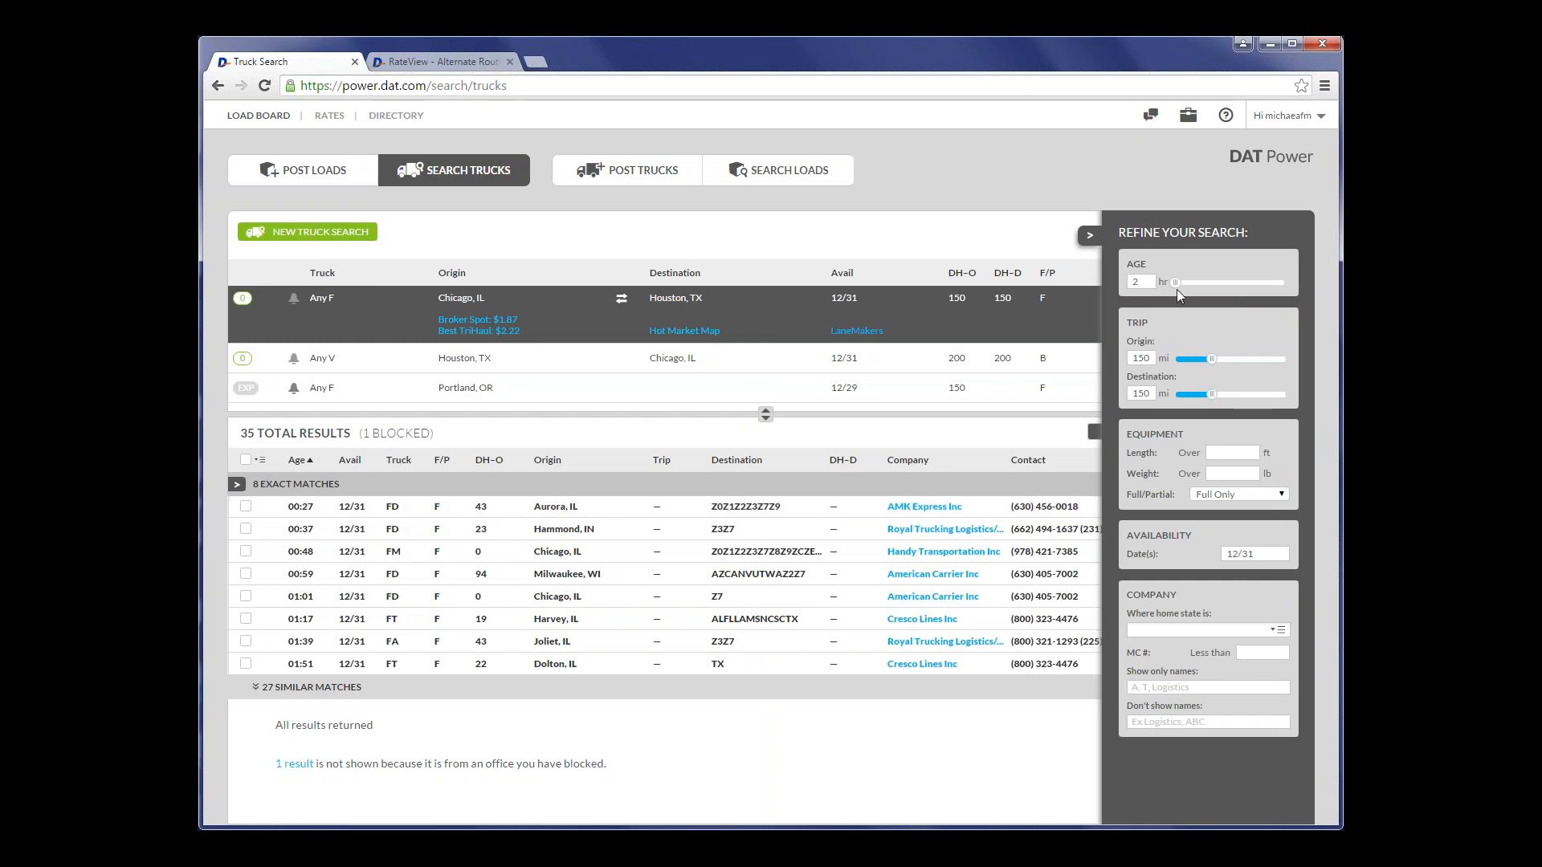
{"action": "left_click_drag", "start_coordinate": [1176, 285], "coordinate": [1204, 291]}
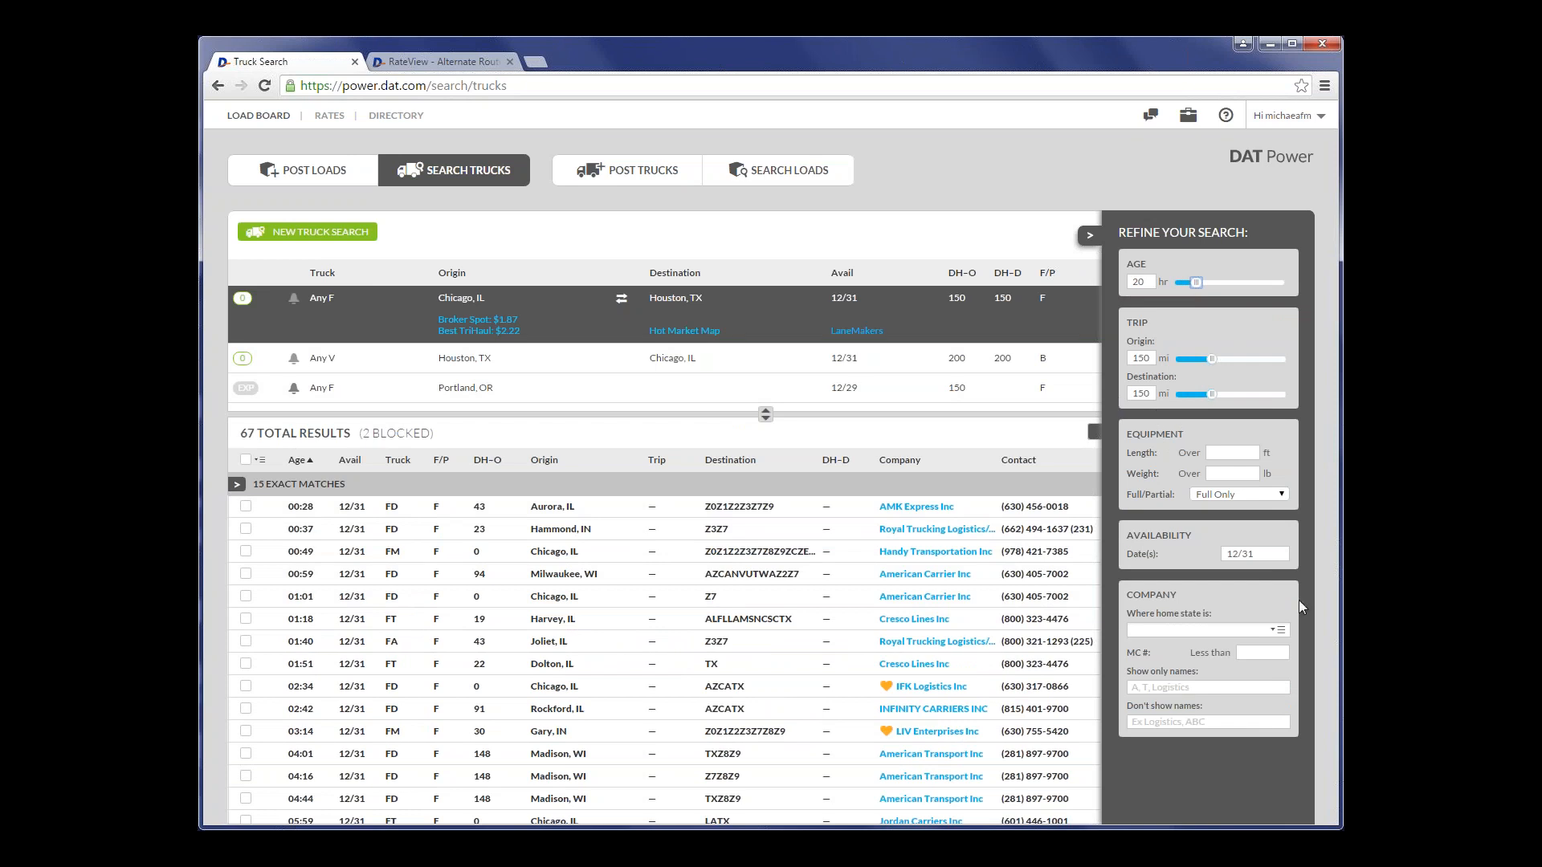
- Try filtering the results by company home state TX and view the company details of American Transport Inc
{"action": "left_click", "coordinate": [1215, 629]}
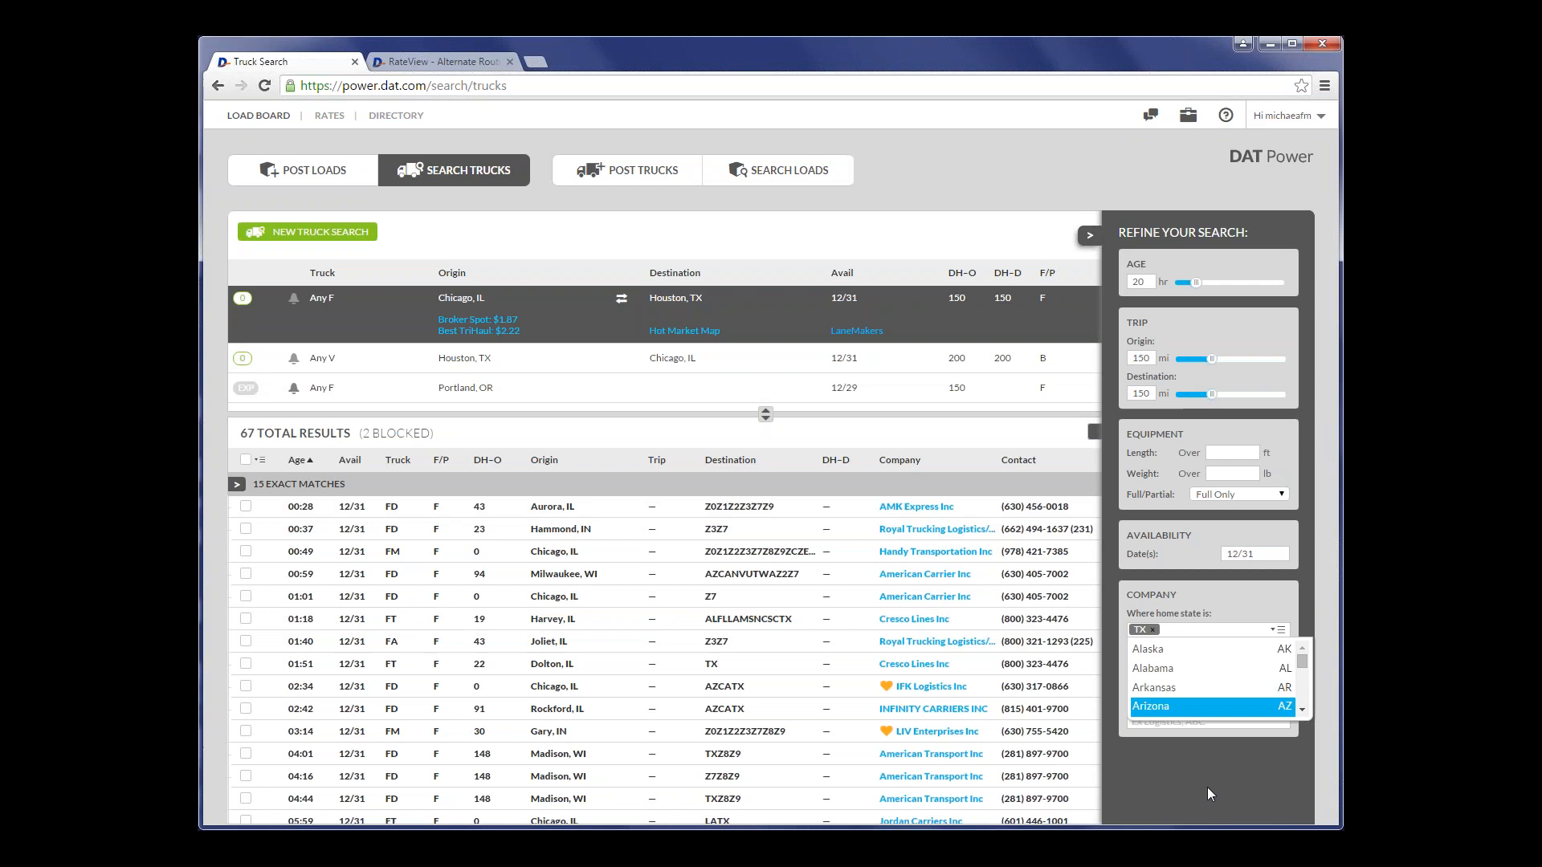
{"action": "left_click", "coordinate": [1208, 777]}
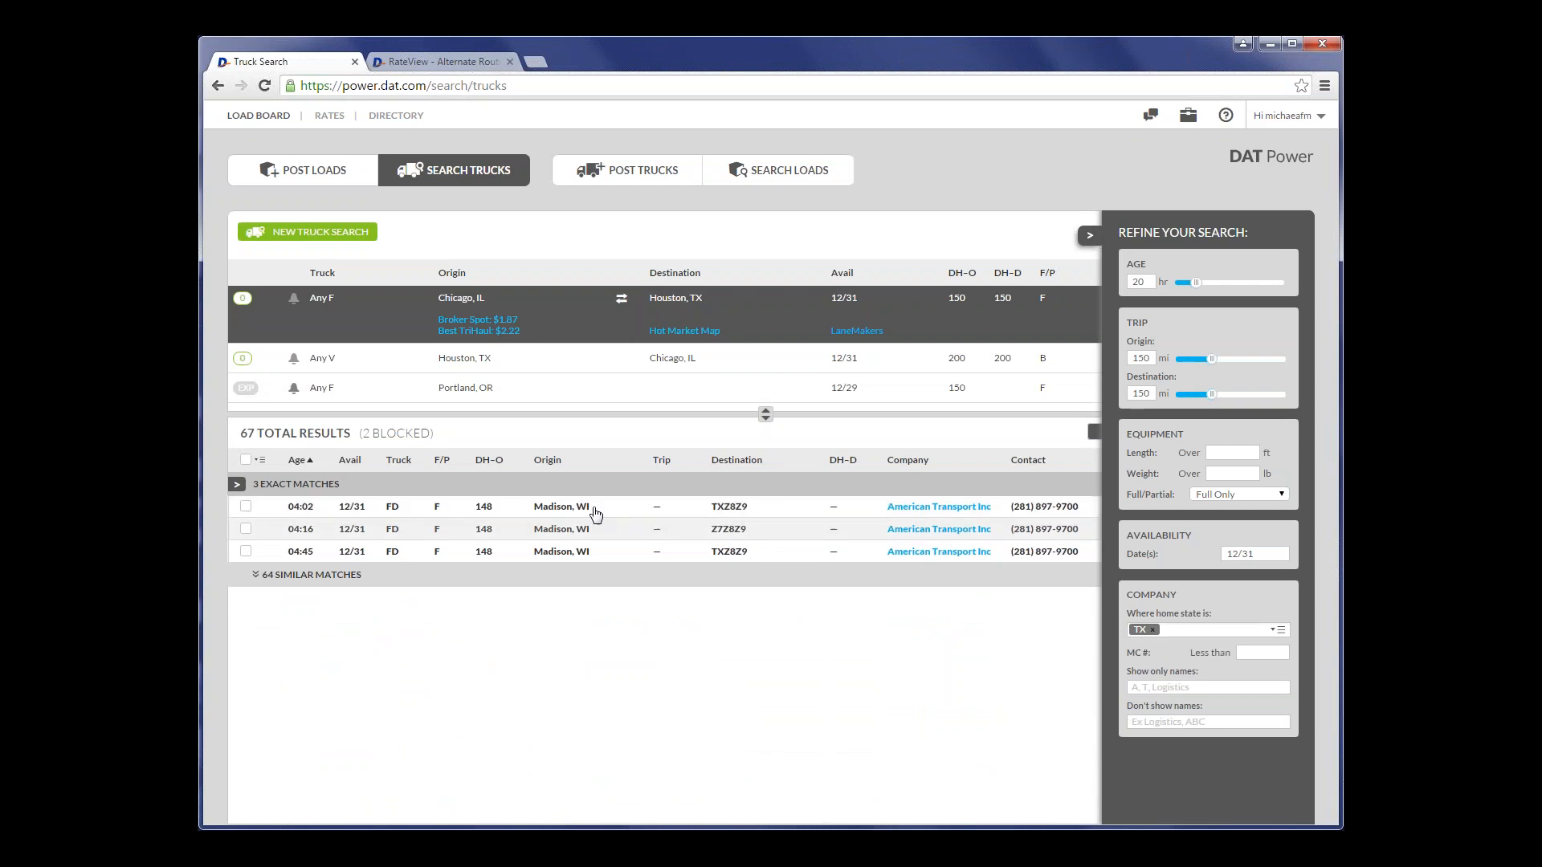
{"action": "left_click", "coordinate": [909, 517]}
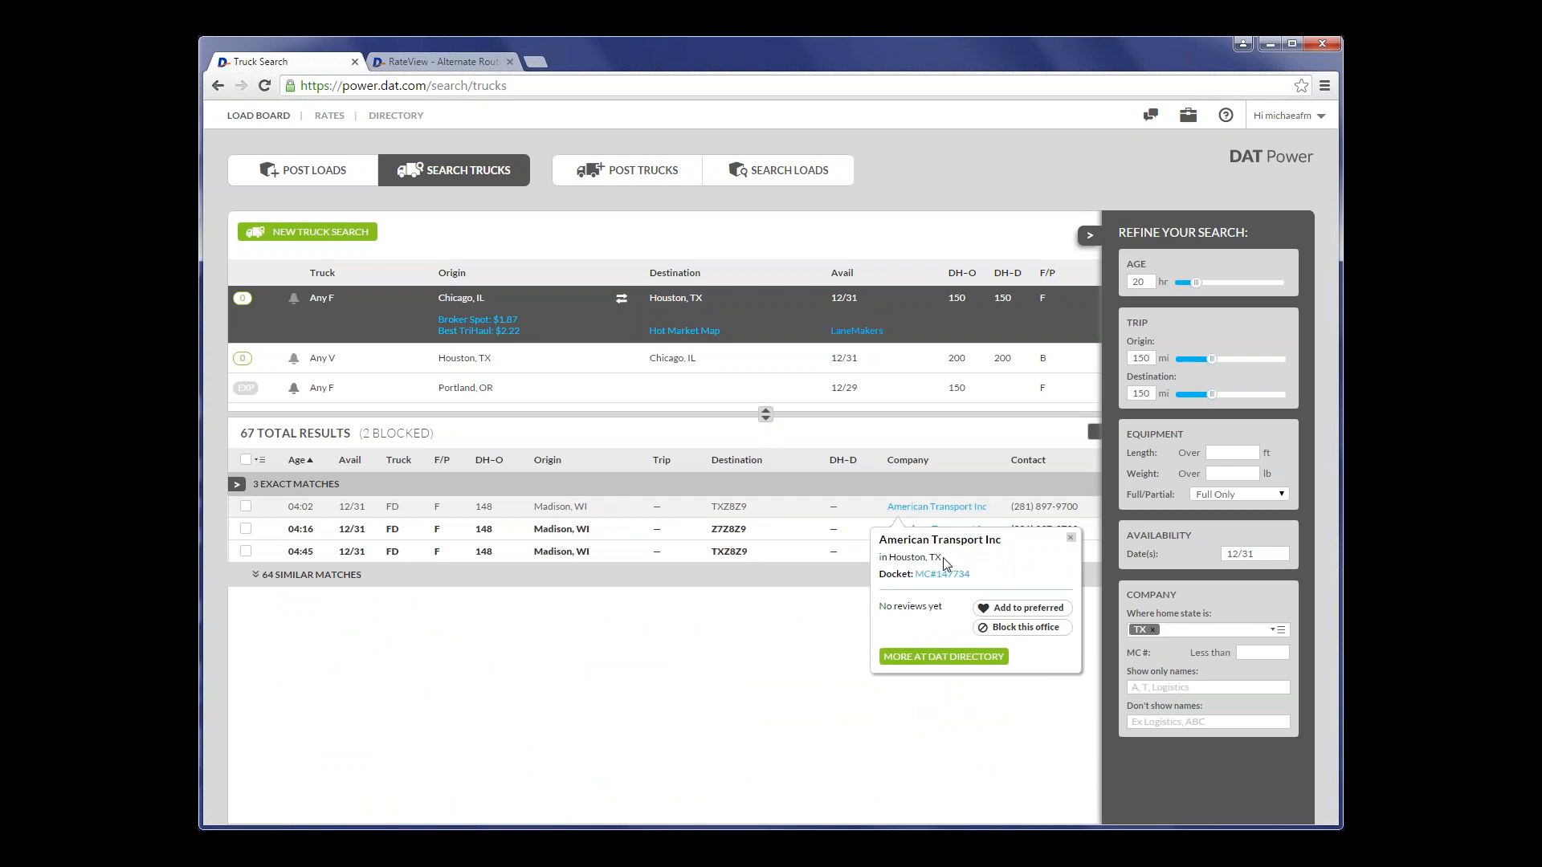
{"action": "left_click_drag", "start_coordinate": [943, 558], "coordinate": [878, 559]}
{"action": "left_click", "coordinate": [784, 657]}
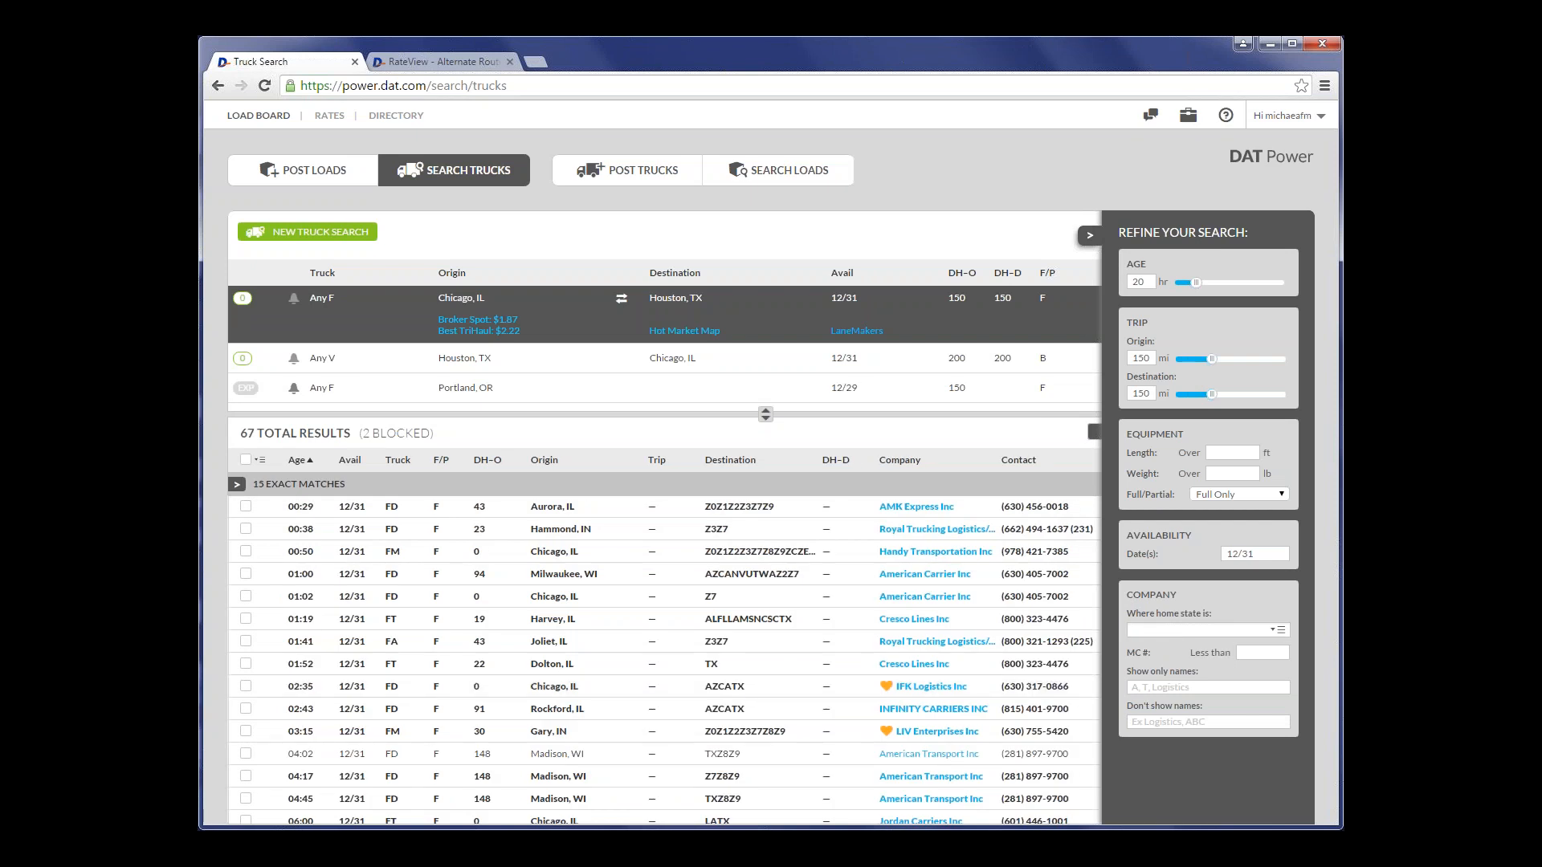
- Try limiting the results to companies with an MC number less than 500000, and clear that filter
{"action": "left_click", "coordinate": [1260, 649]}
{"action": "type", "text": "500000"}
{"action": "left_click", "coordinate": [1321, 638]}
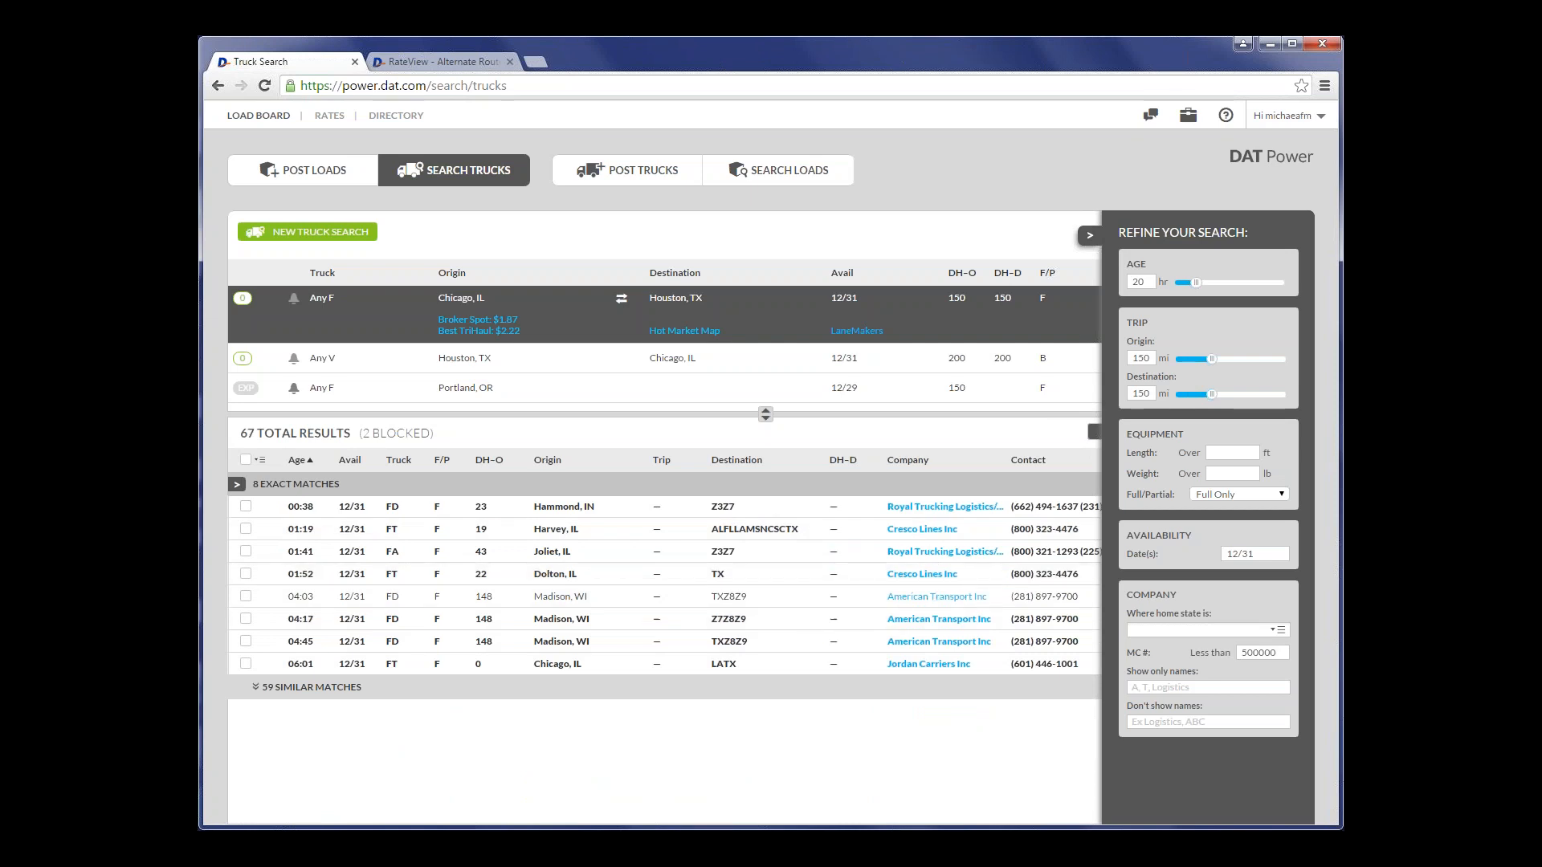
{"action": "left_click_drag", "start_coordinate": [1277, 652], "coordinate": [1237, 652]}
{"action": "key", "text": "BackSpace"}
{"action": "key", "text": "Tab"}
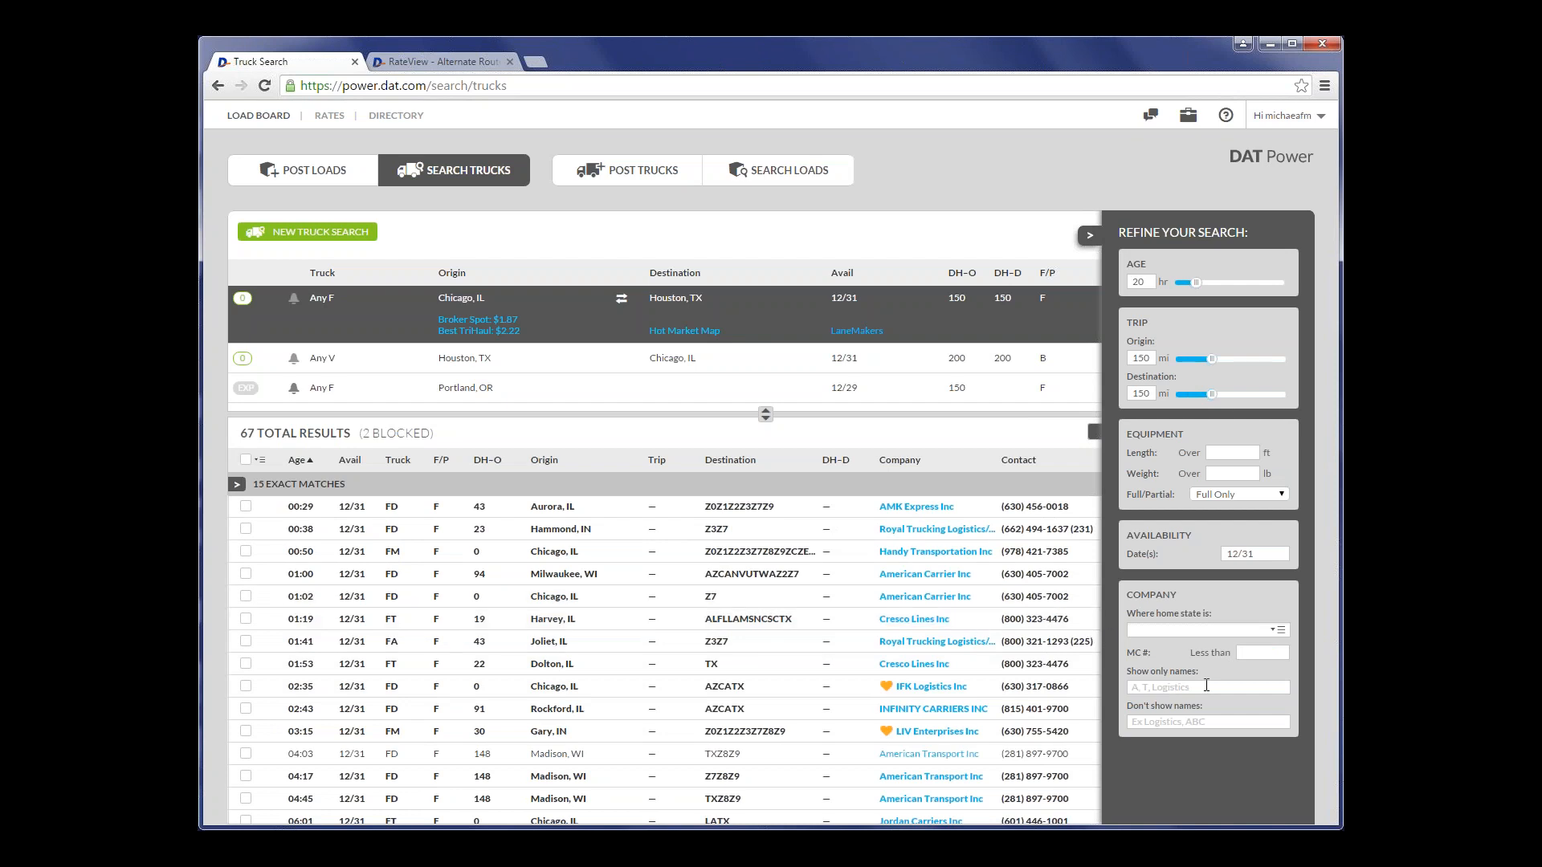
- Try showing only companies with American in their name, and remove that name filter
{"action": "type", "text": "American"}
{"action": "left_click", "coordinate": [1179, 776]}
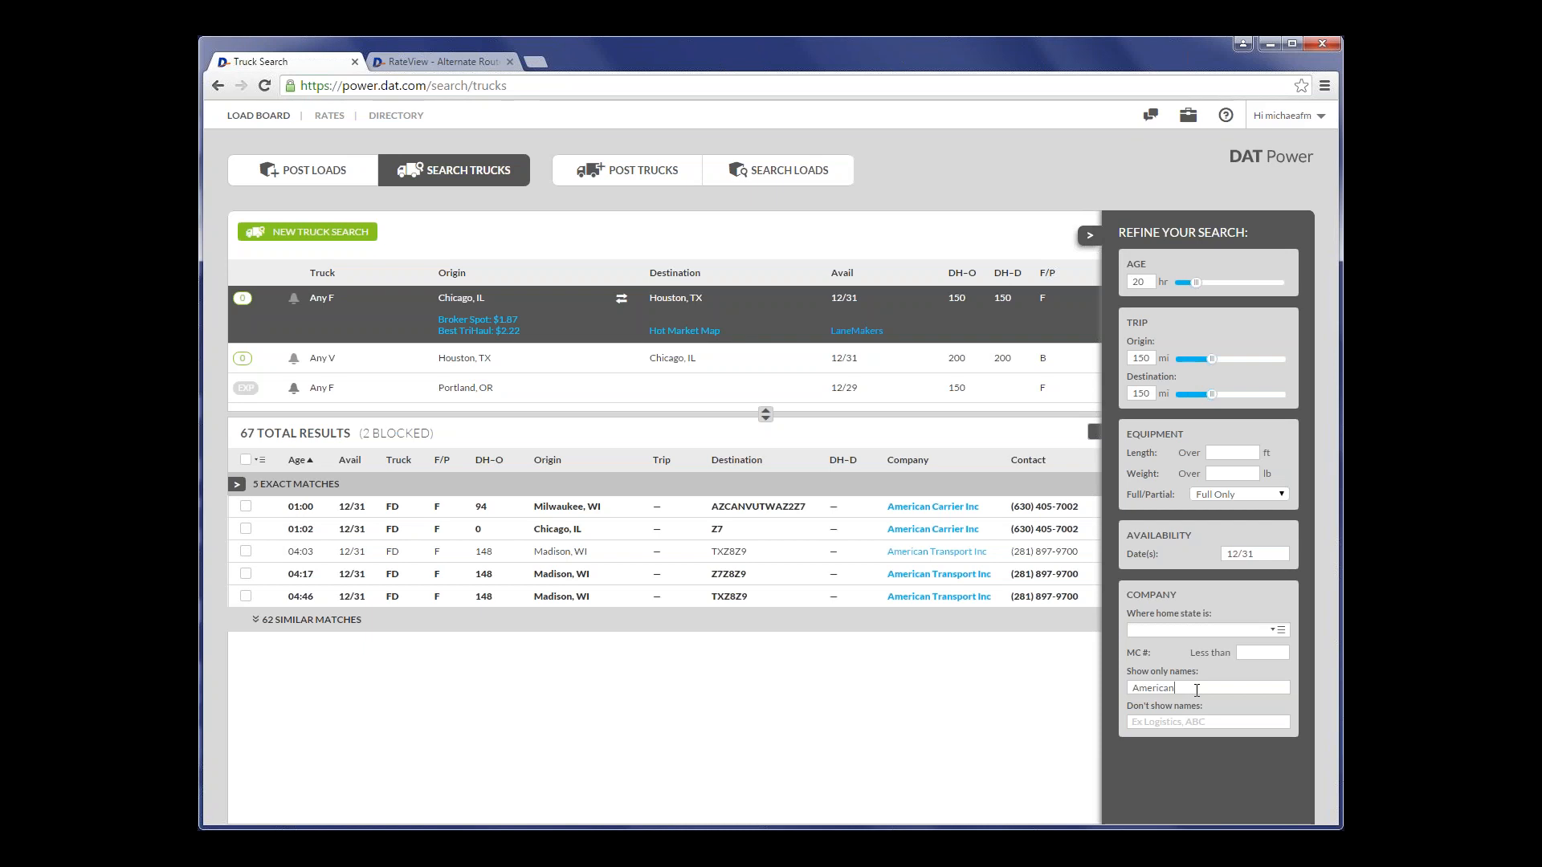
{"action": "key", "text": "shift+Left"}
{"action": "key", "text": "shift+Left"}
{"action": "key", "text": "shift+Left"}
{"action": "key", "text": "shift+Left"}
{"action": "key", "text": "shift+Left"}
{"action": "key", "text": "shift+Left"}
{"action": "key", "text": "shift+Left"}
{"action": "key", "text": "shift+Left"}
{"action": "key", "text": "ctrl+c"}
{"action": "key", "text": "BackSpace"}
- Try excluding companies with American in their name, clear the exclusion and collapse the refinement options
{"action": "left_click", "coordinate": [1177, 724]}
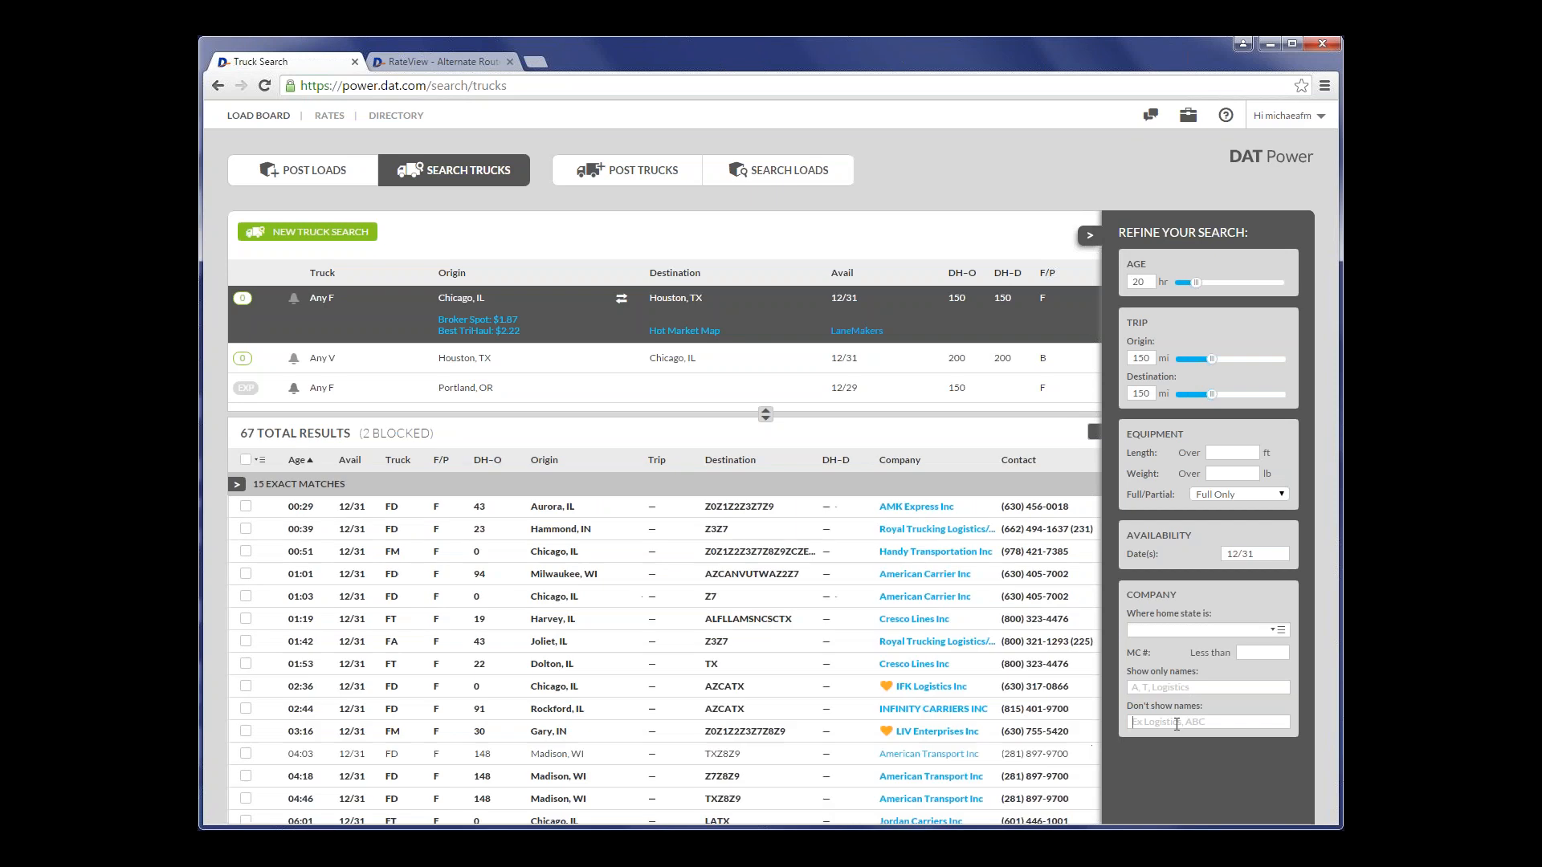
{"action": "key", "text": "ctrl+v"}
{"action": "left_click", "coordinate": [1227, 605]}
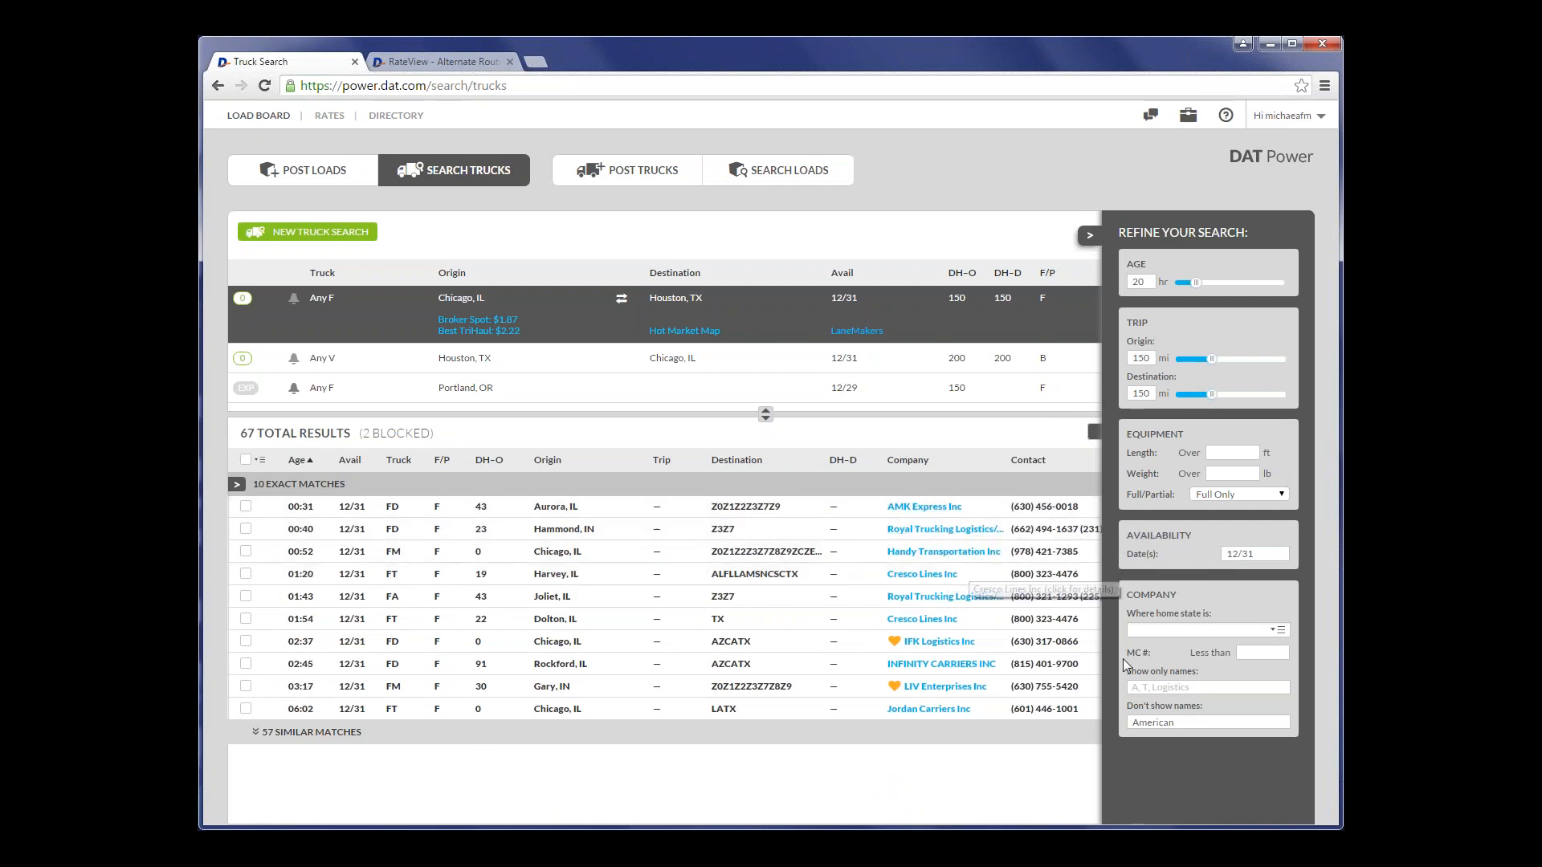
{"action": "double_click", "coordinate": [1188, 722]}
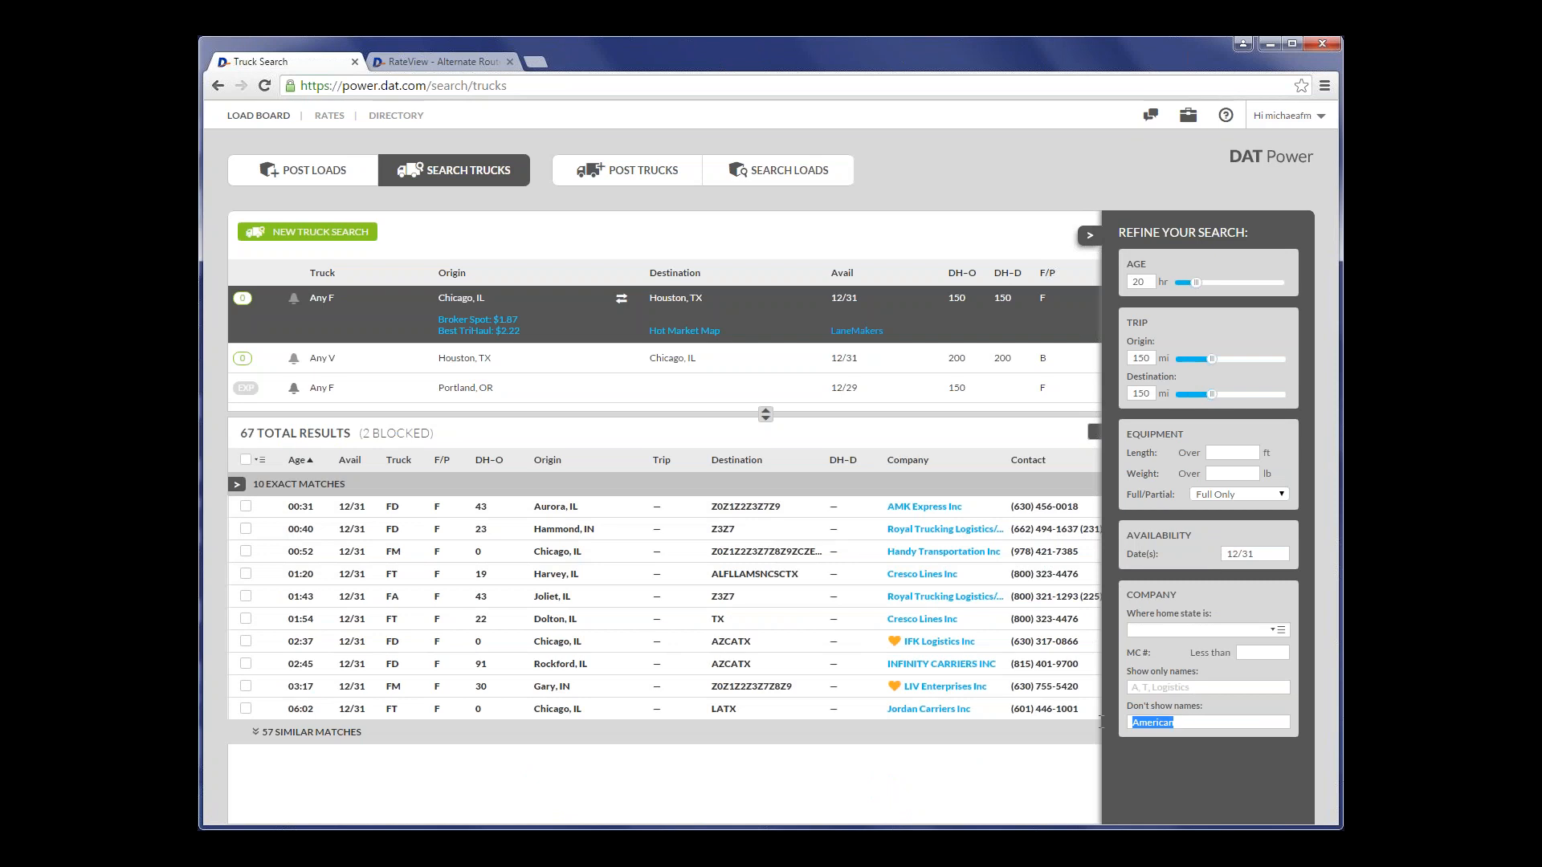
{"action": "key", "text": "BackSpace"}
{"action": "left_click", "coordinate": [1088, 236]}
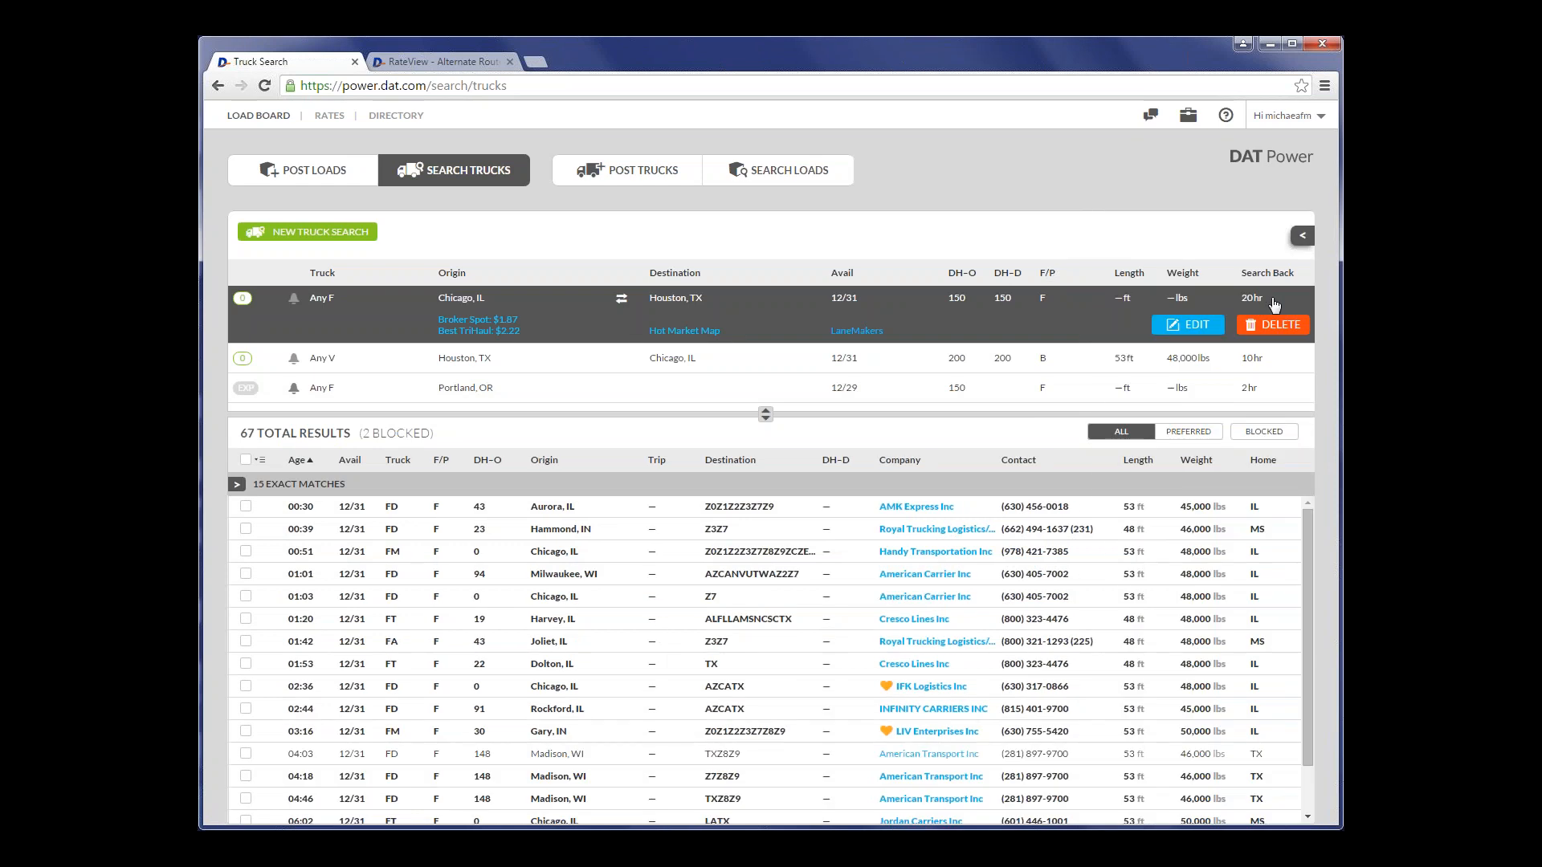
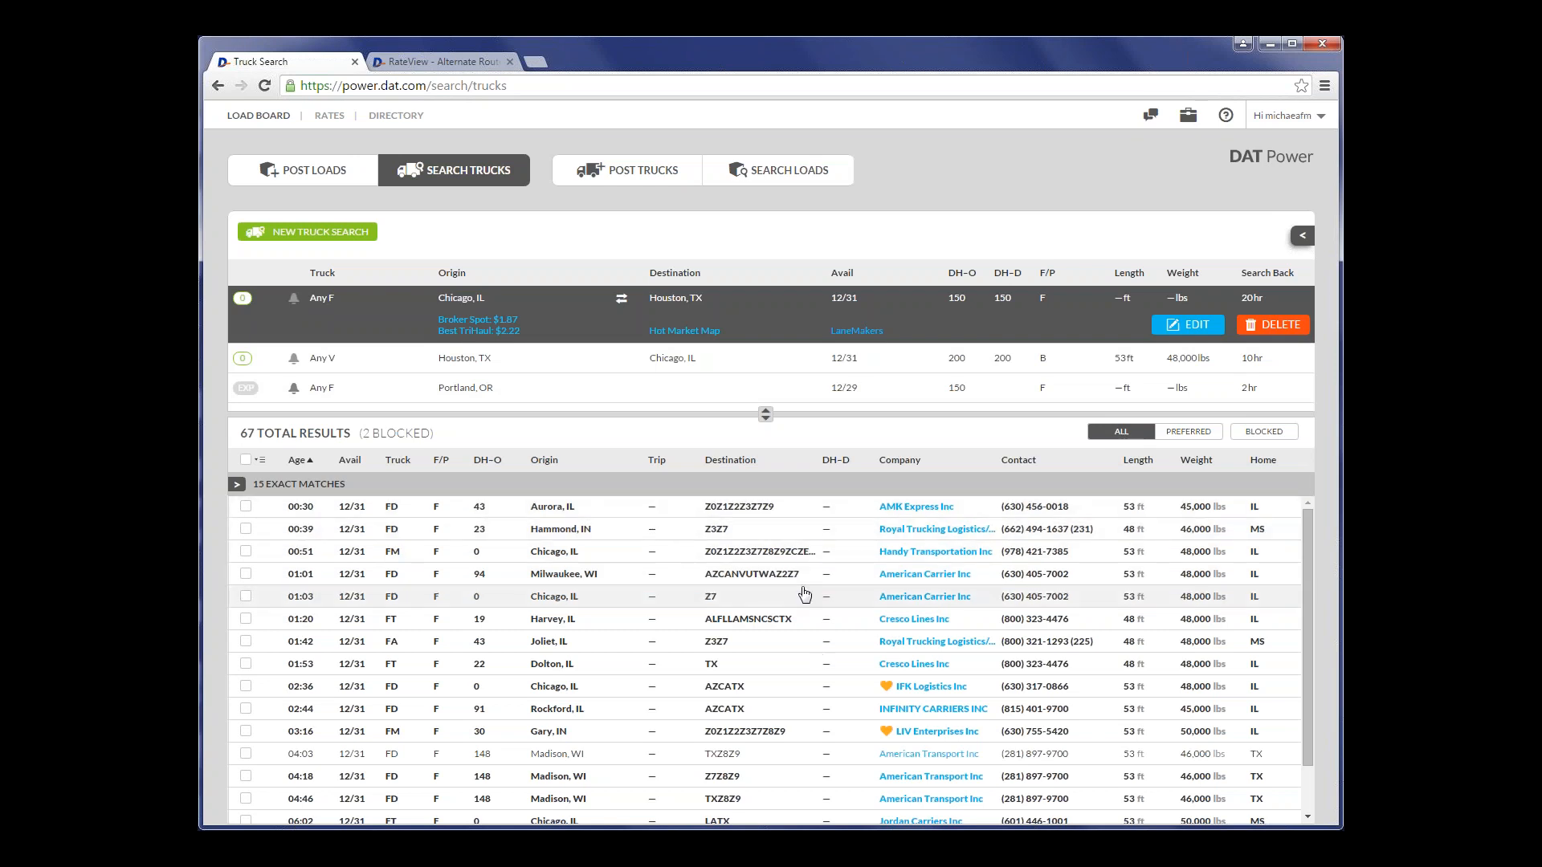
- View the details and the printout preview of the Aurora, IL truck from AMK Express Inc, and close both
{"action": "scroll", "coordinate": [763, 618], "scroll_direction": "down", "scroll_amount": 1}
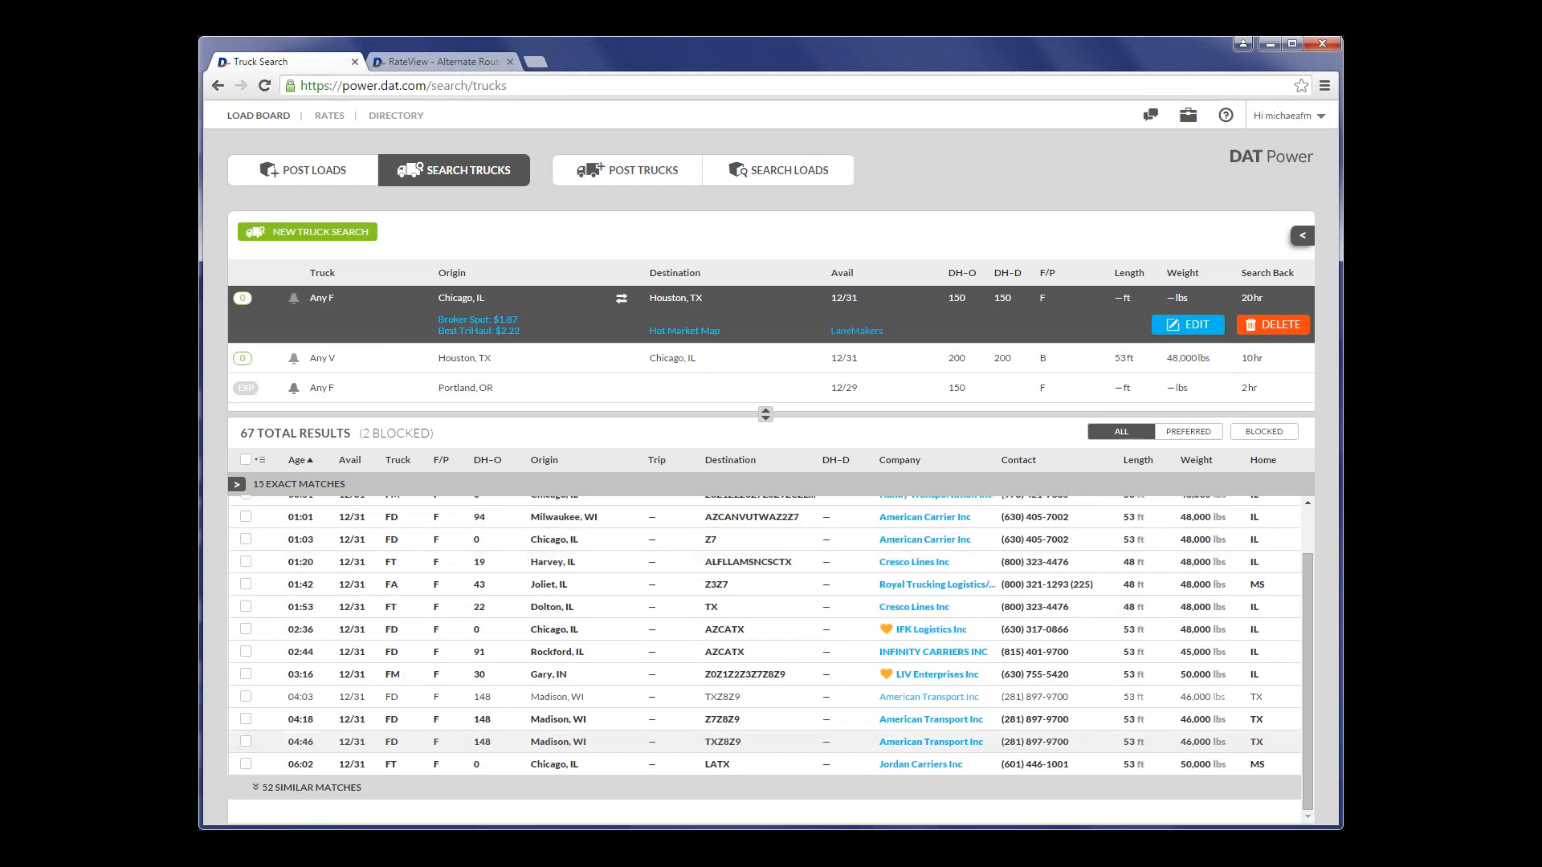
{"action": "scroll", "coordinate": [520, 704], "scroll_direction": "up", "scroll_amount": 1}
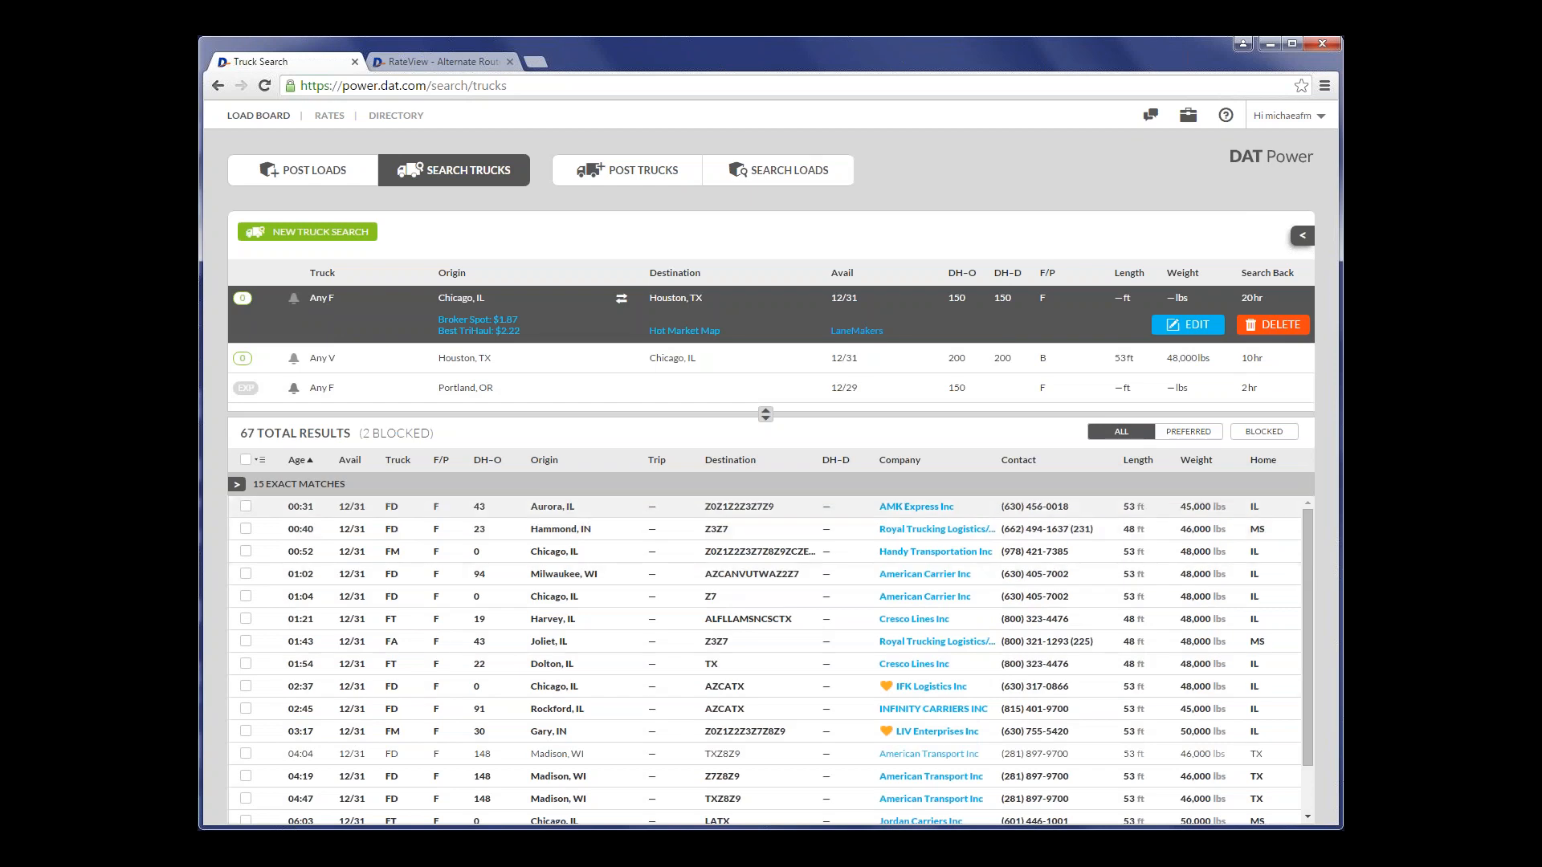
{"action": "left_click", "coordinate": [616, 514]}
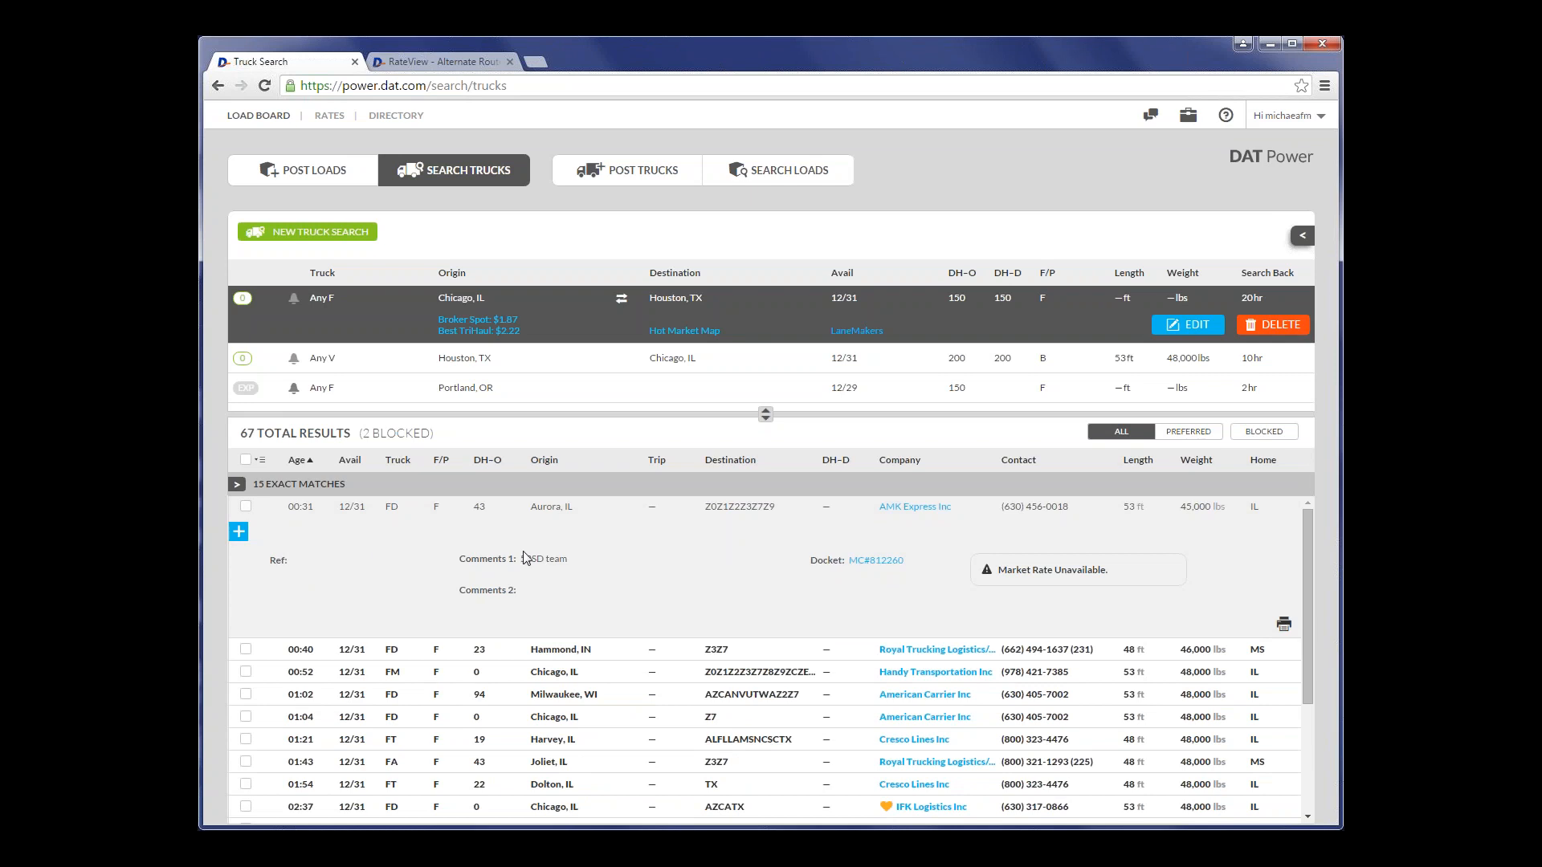
{"action": "mouse_move", "coordinate": [1151, 572]}
{"action": "left_click", "coordinate": [1284, 626]}
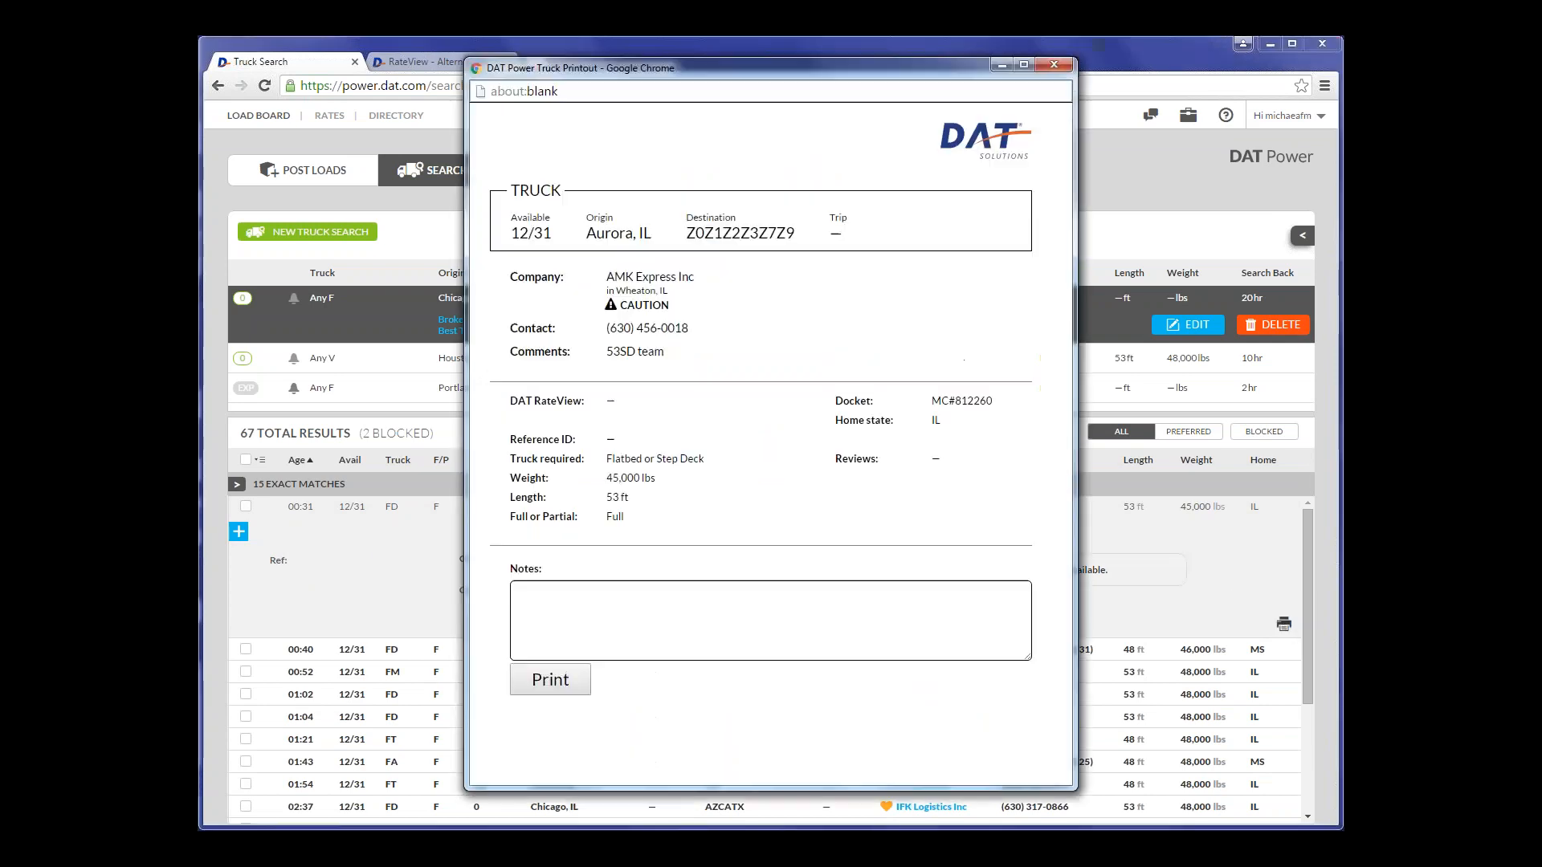
{"action": "left_click", "coordinate": [1054, 65]}
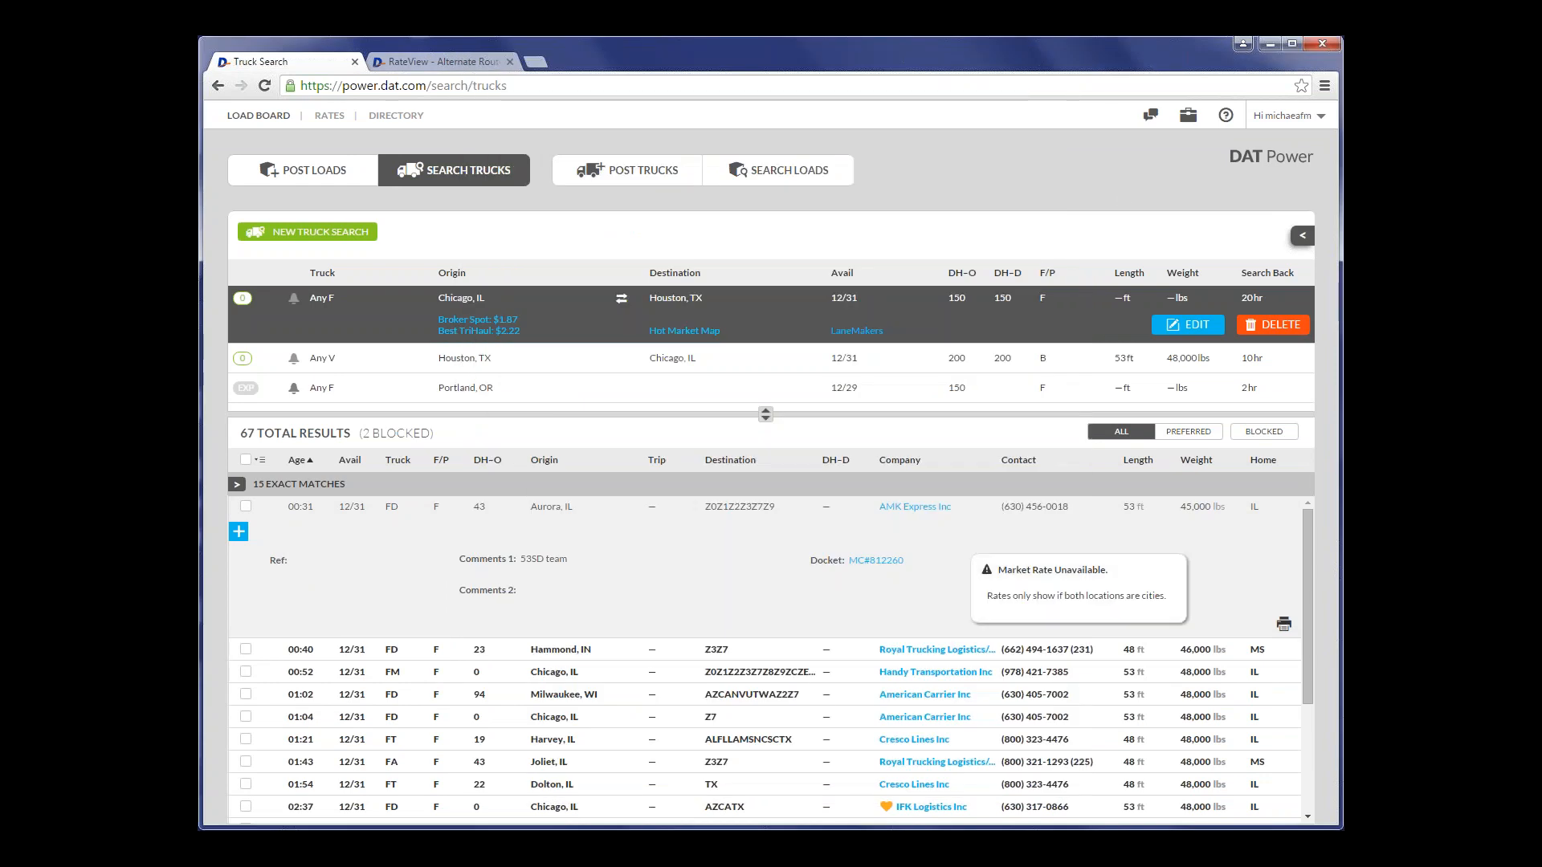
{"action": "left_click", "coordinate": [849, 514]}
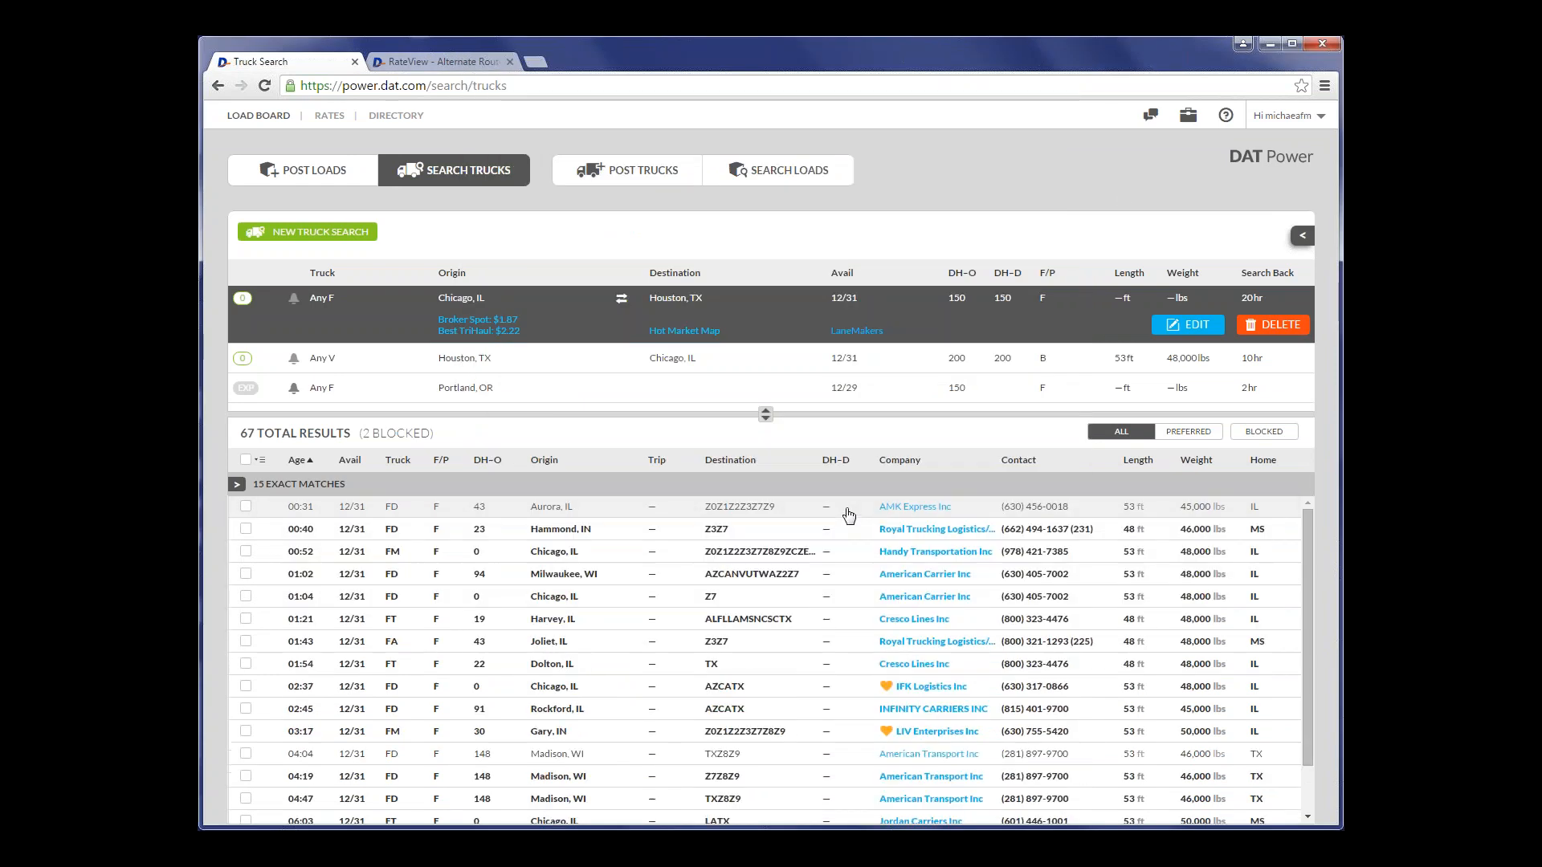
- Open the caution details of AMK Express Inc in the DAT Directory and go to its safety data
{"action": "left_click", "coordinate": [910, 509]}
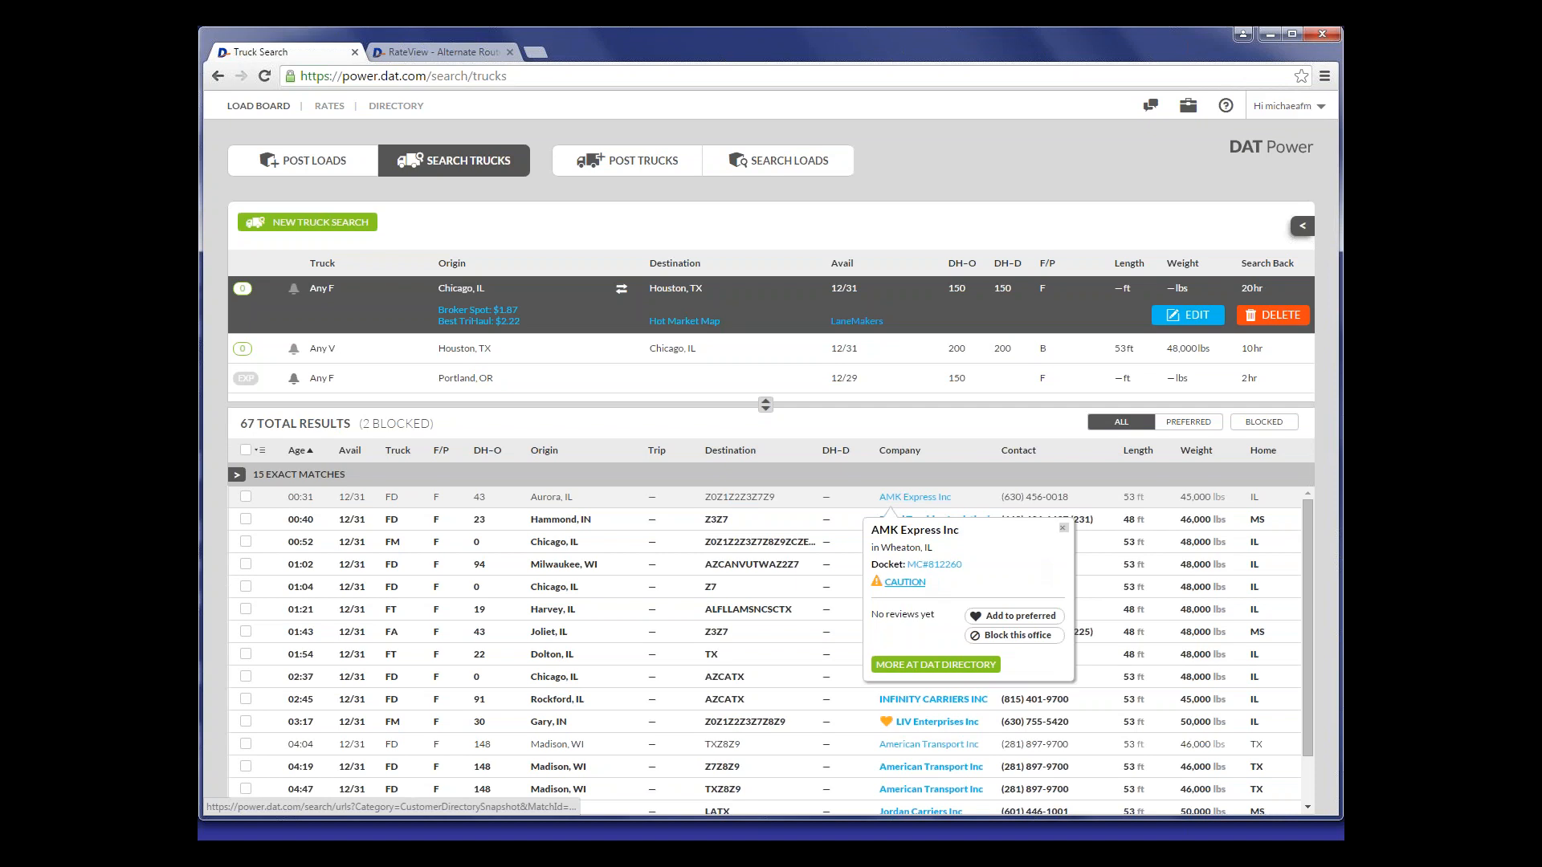
{"action": "left_click", "coordinate": [905, 583]}
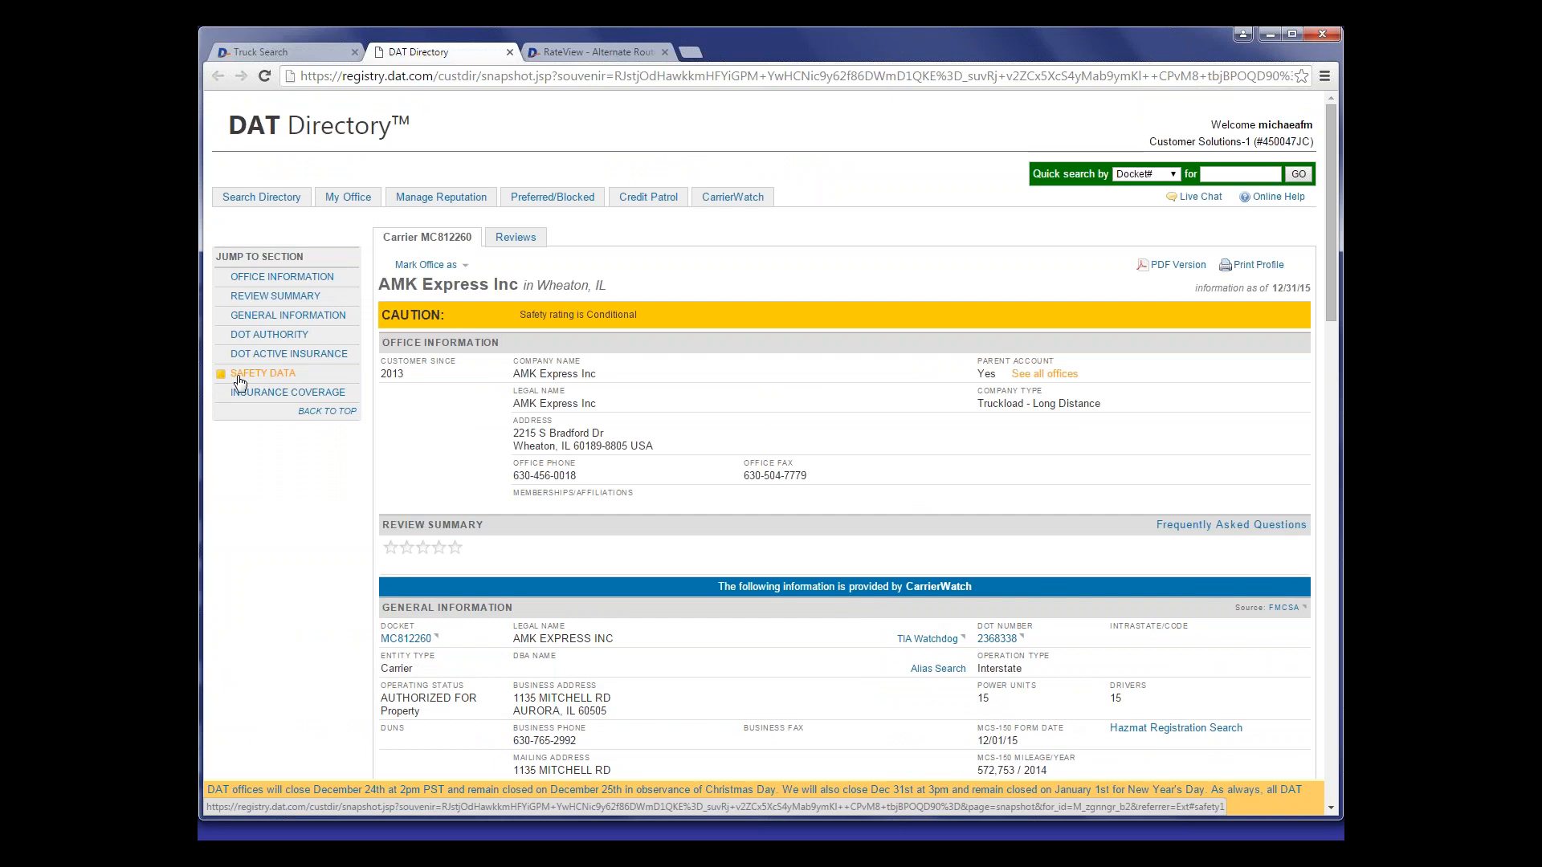
{"action": "left_click", "coordinate": [239, 379]}
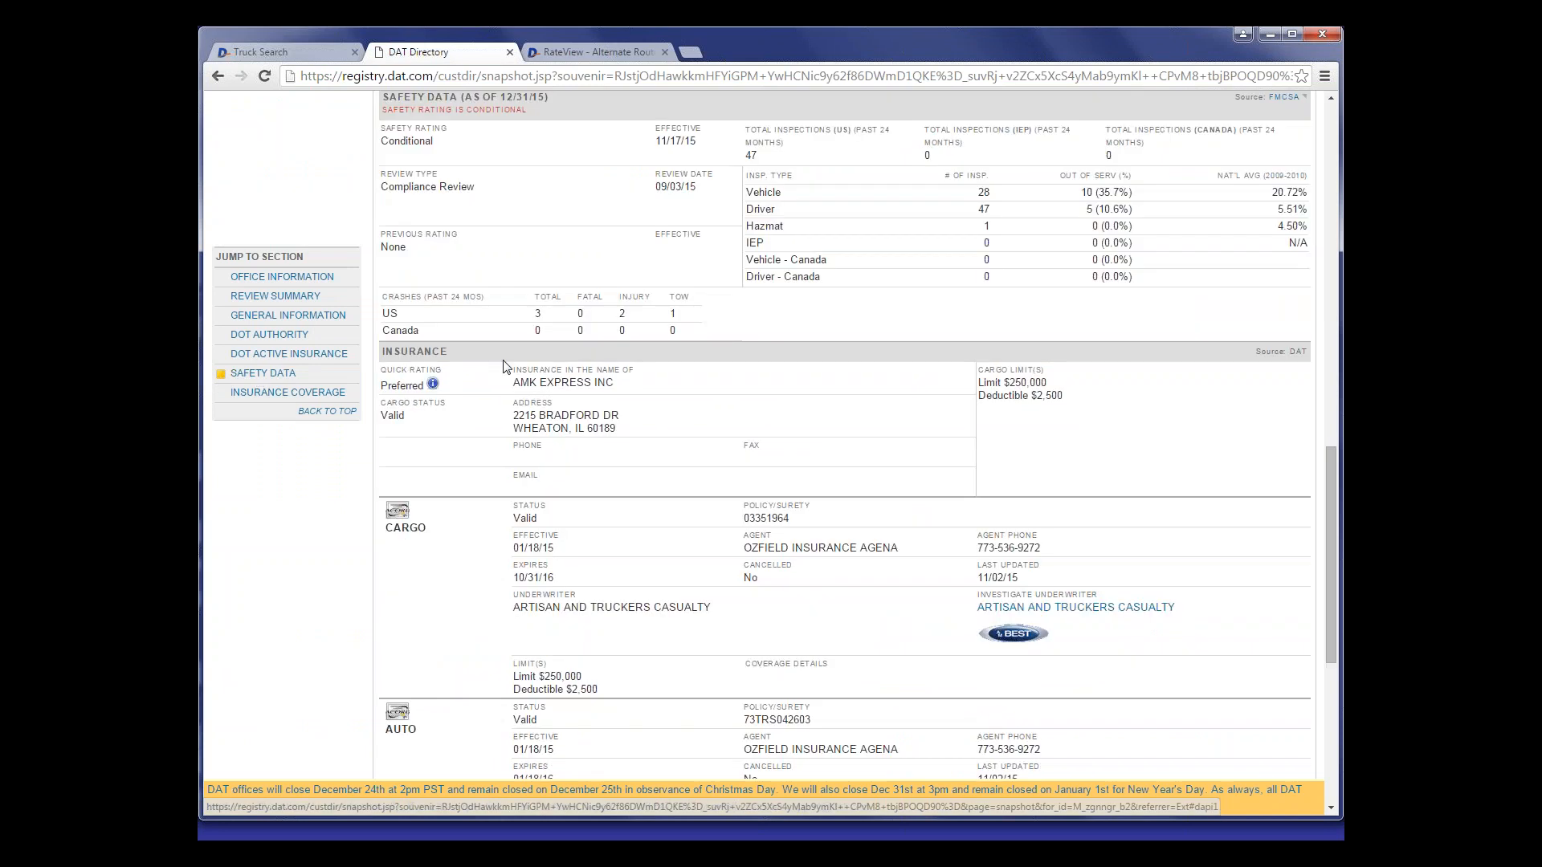
- Examine the safety, insurance, DOT authority, general and office information in the AMK Express Inc directory profile, and close the profile
{"action": "scroll", "coordinate": [498, 241], "scroll_direction": "up", "scroll_amount": 1}
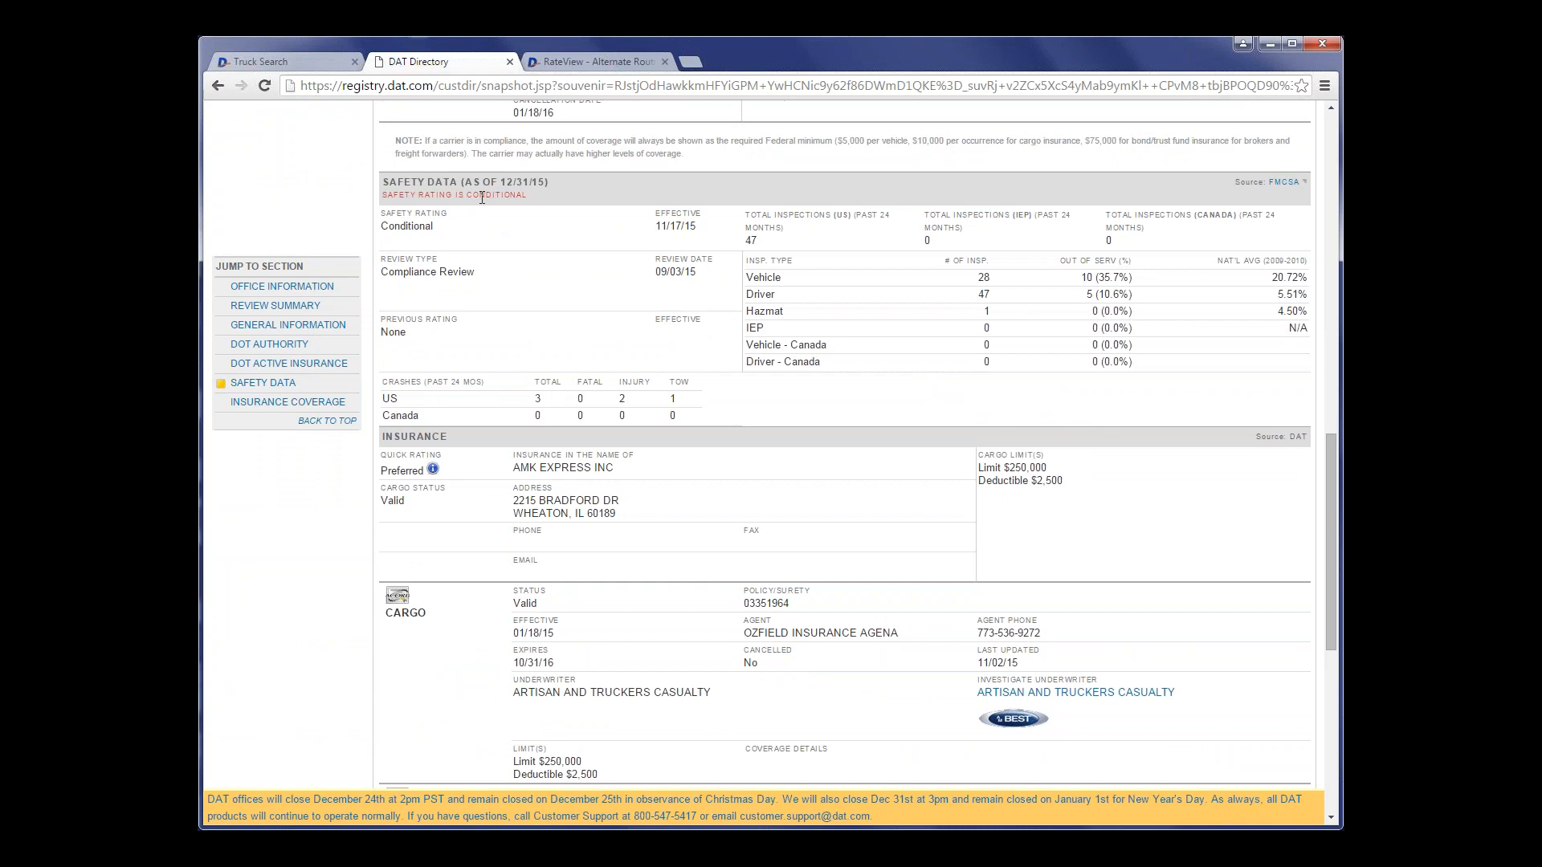
{"action": "scroll", "coordinate": [619, 237], "scroll_direction": "up", "scroll_amount": 1}
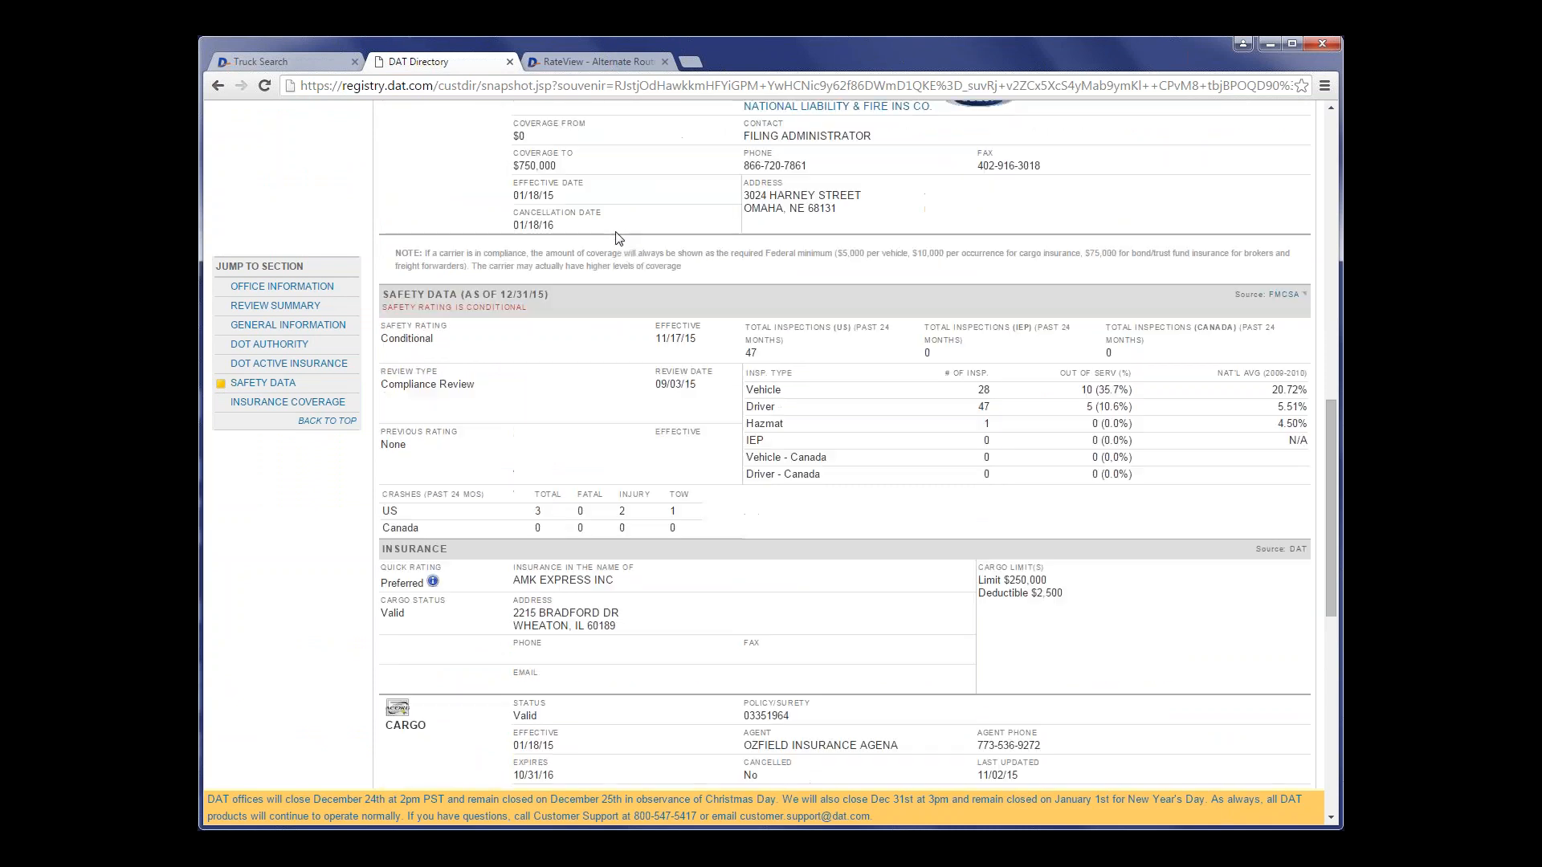
{"action": "scroll", "coordinate": [700, 301], "scroll_direction": "up", "scroll_amount": 2}
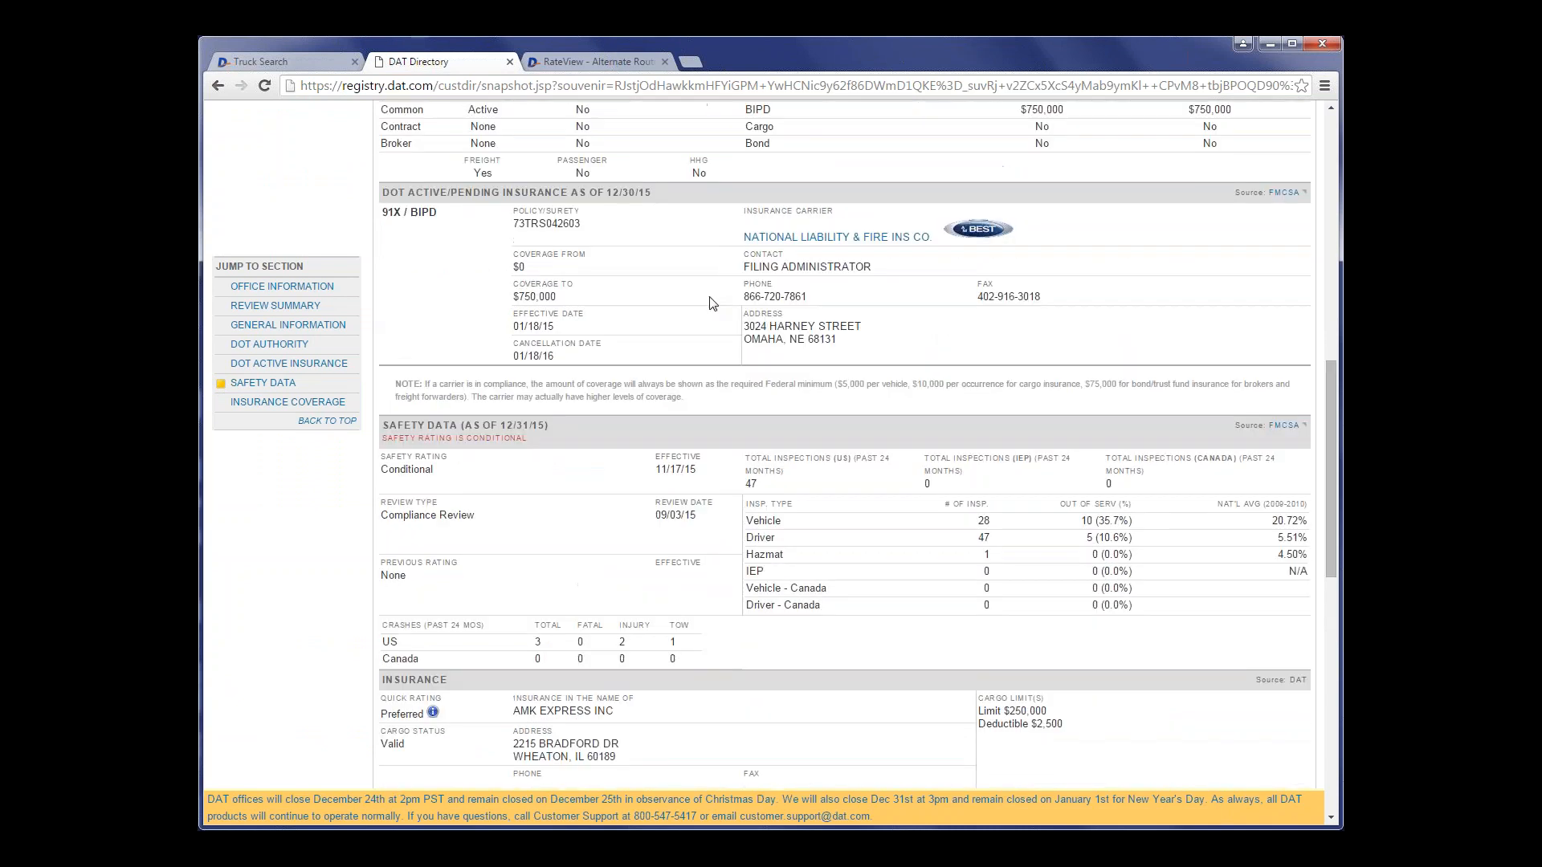
{"action": "scroll", "coordinate": [713, 302], "scroll_direction": "up", "scroll_amount": 3}
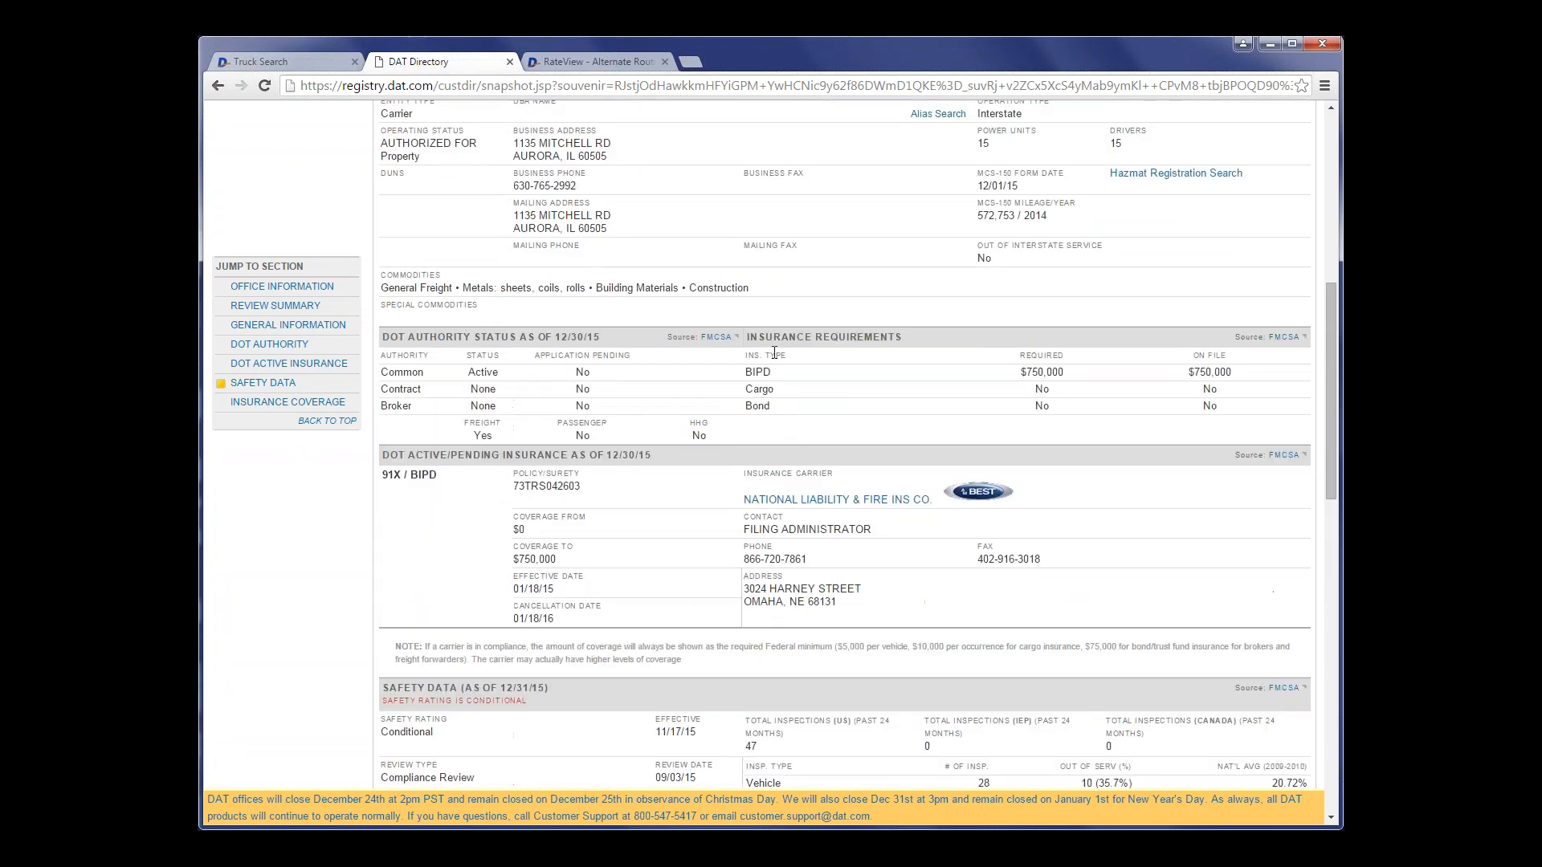
{"action": "scroll", "coordinate": [775, 351], "scroll_direction": "down", "scroll_amount": 4}
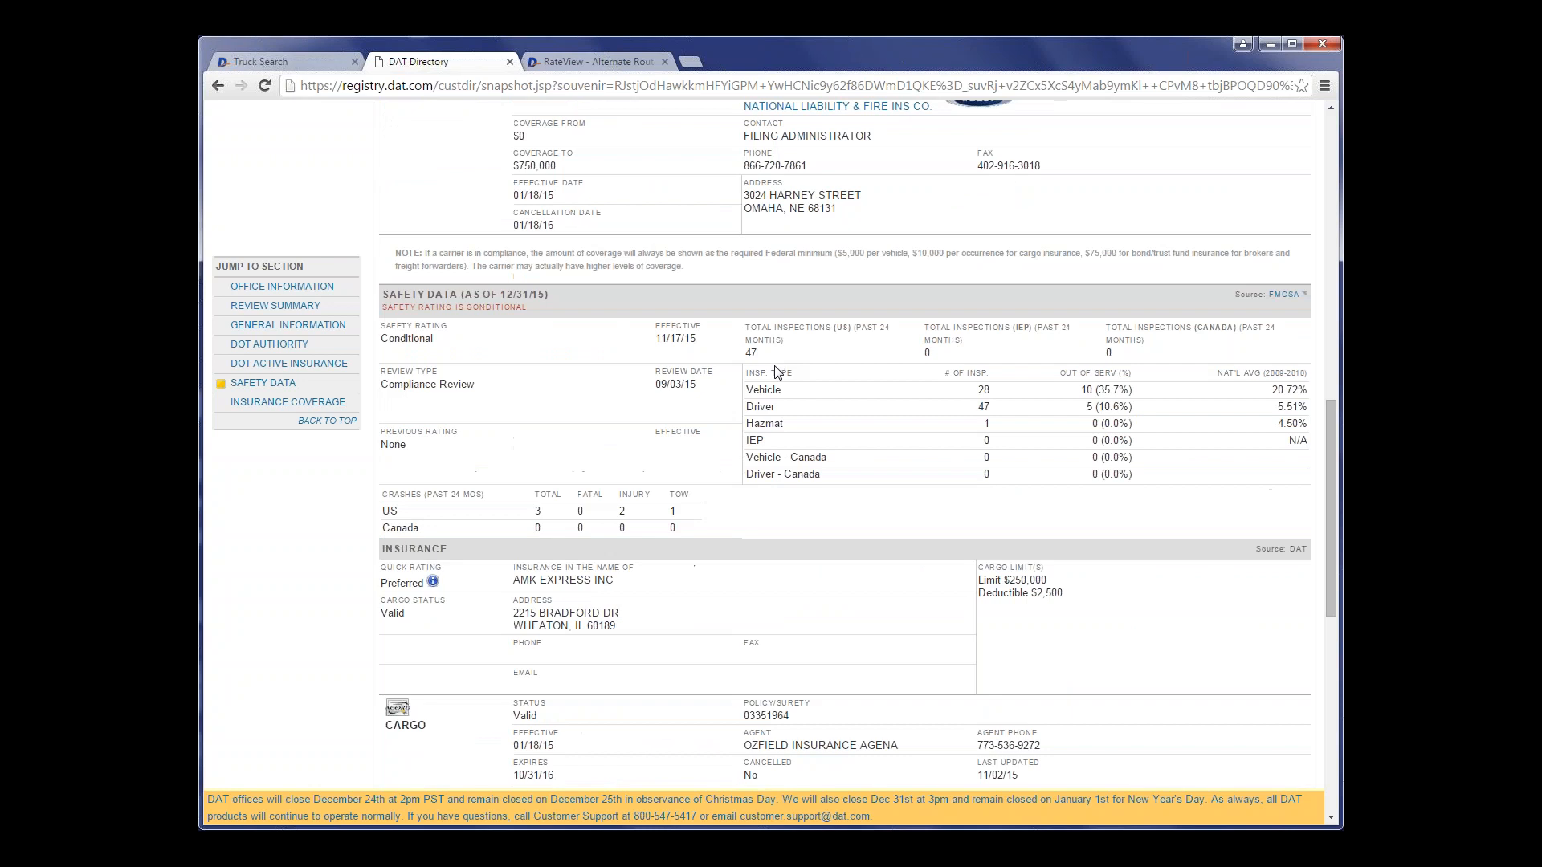
{"action": "scroll", "coordinate": [776, 371], "scroll_direction": "up", "scroll_amount": 5}
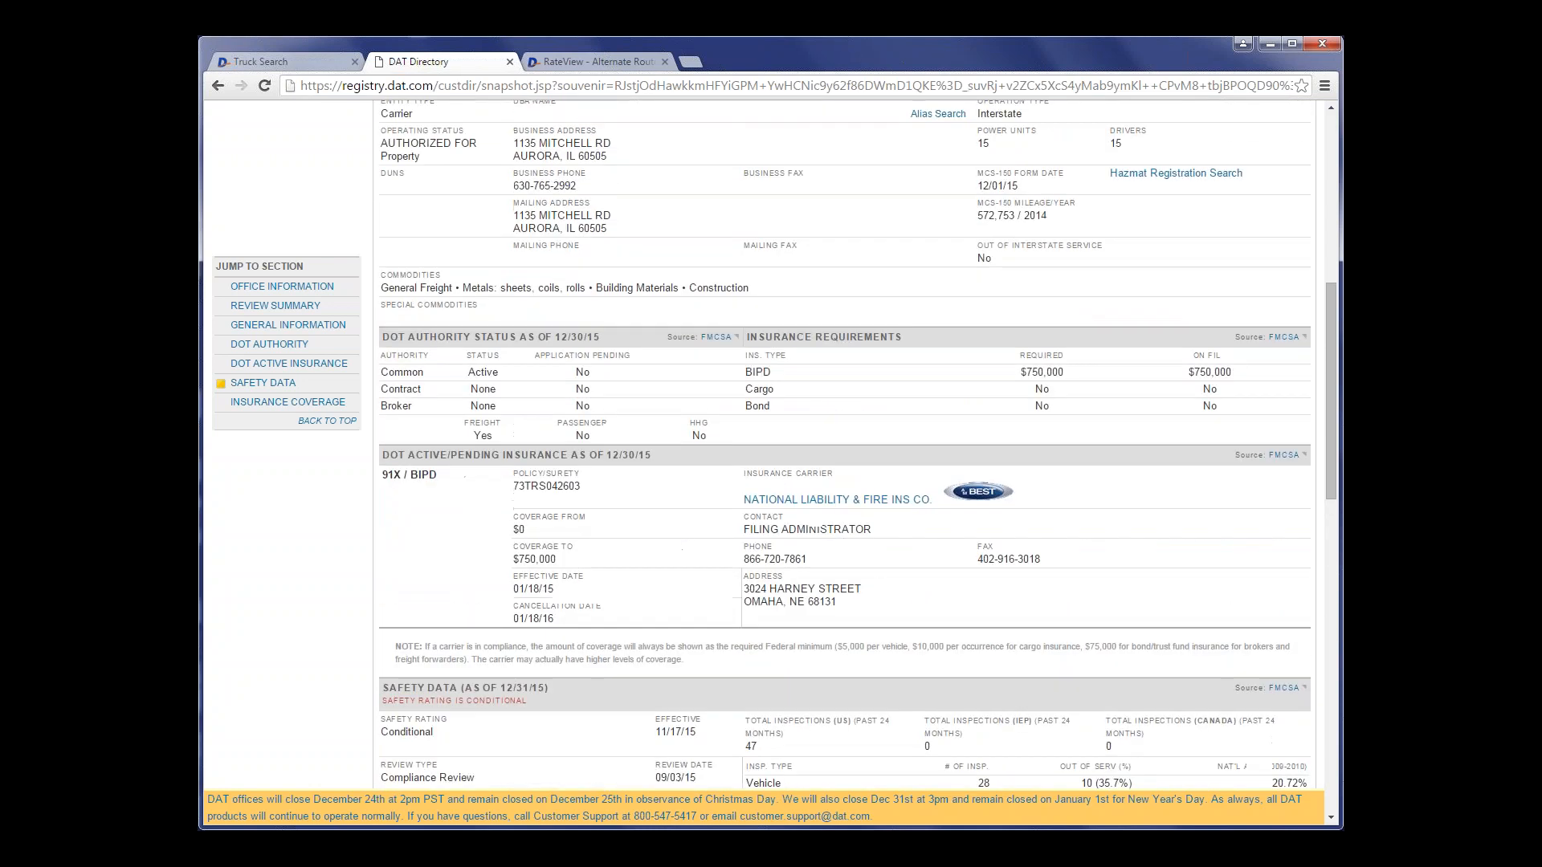
{"action": "scroll", "coordinate": [659, 299], "scroll_direction": "up", "scroll_amount": 3}
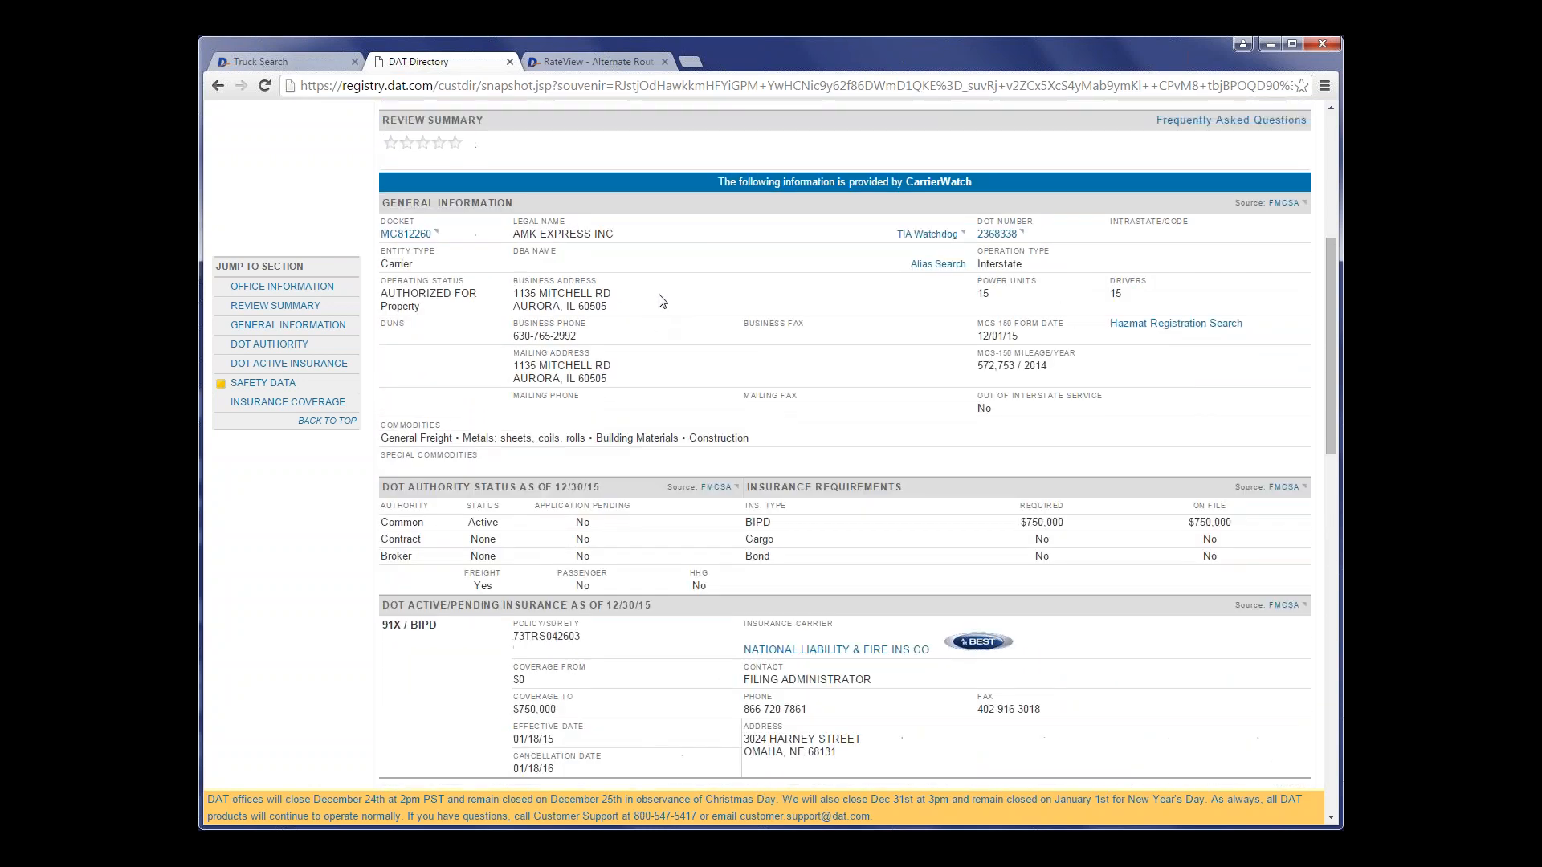
{"action": "scroll", "coordinate": [566, 288], "scroll_direction": "up", "scroll_amount": 1}
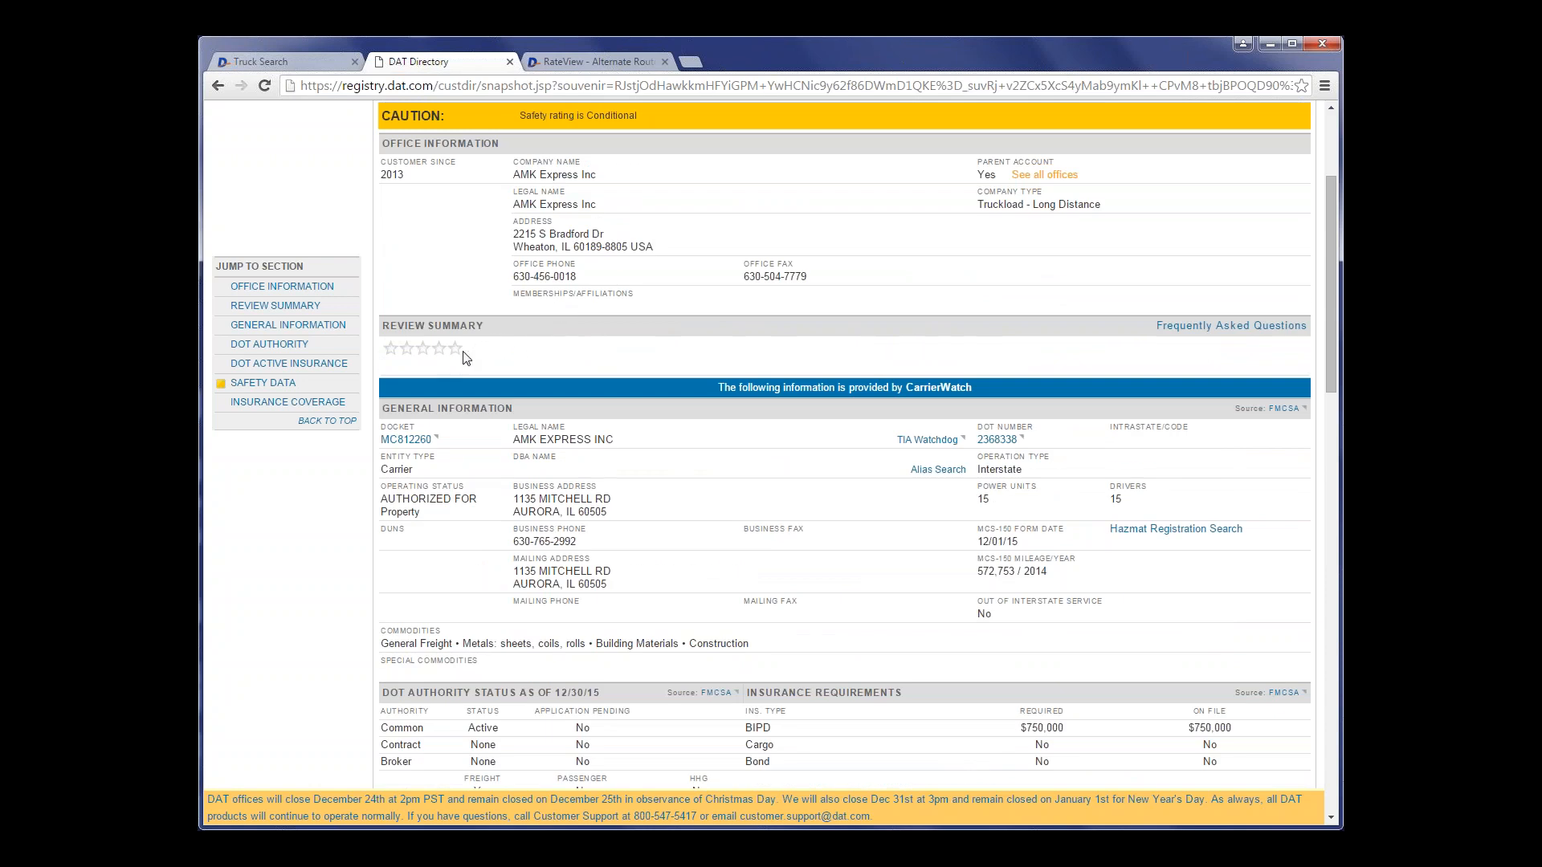
{"action": "scroll", "coordinate": [693, 364], "scroll_direction": "up", "scroll_amount": 2}
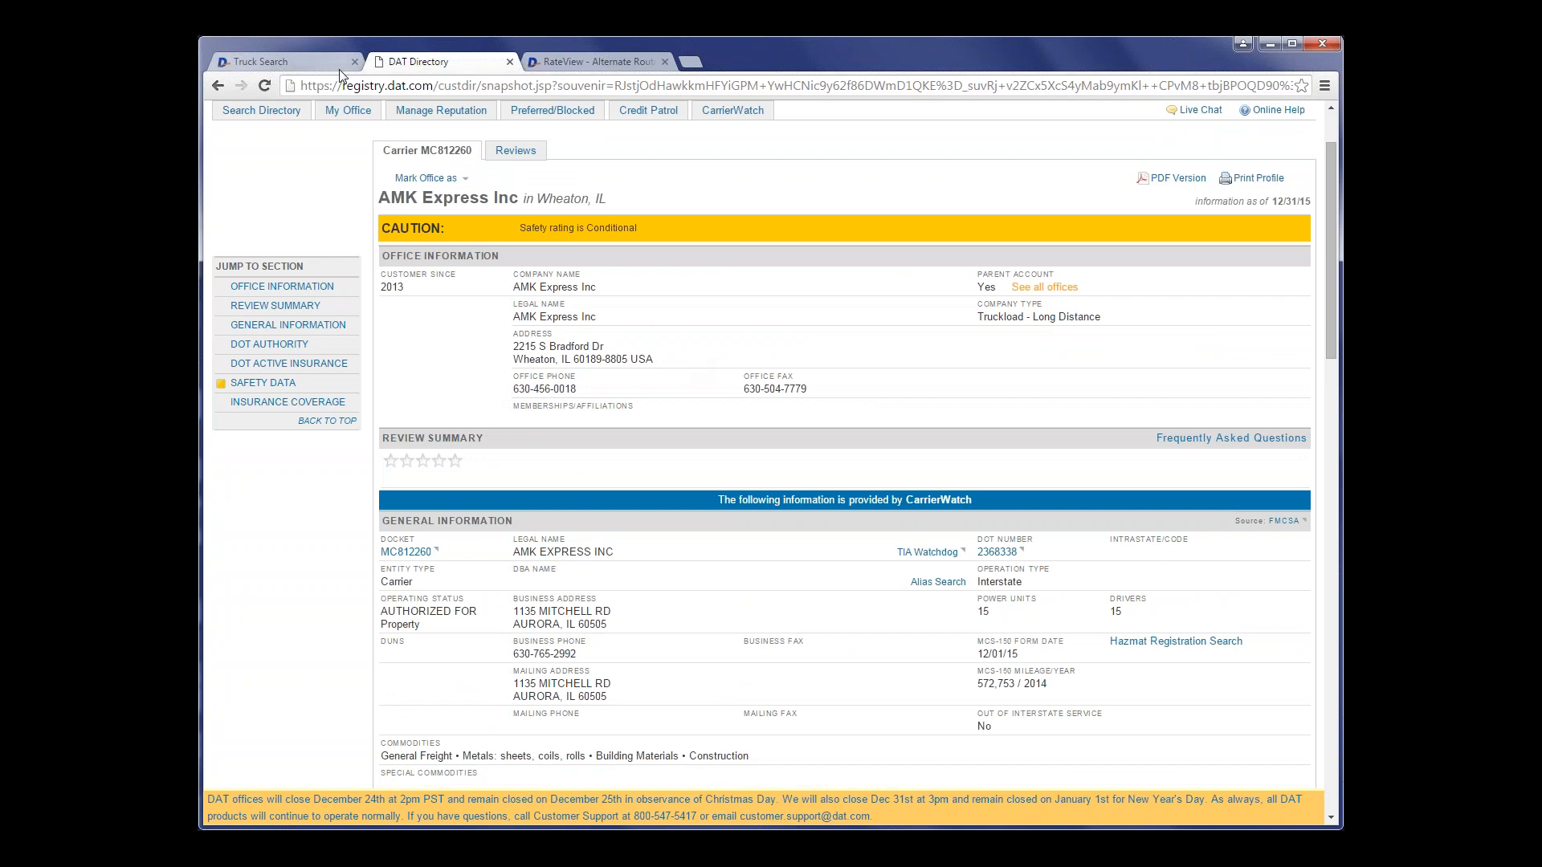
{"action": "left_click", "coordinate": [510, 62]}
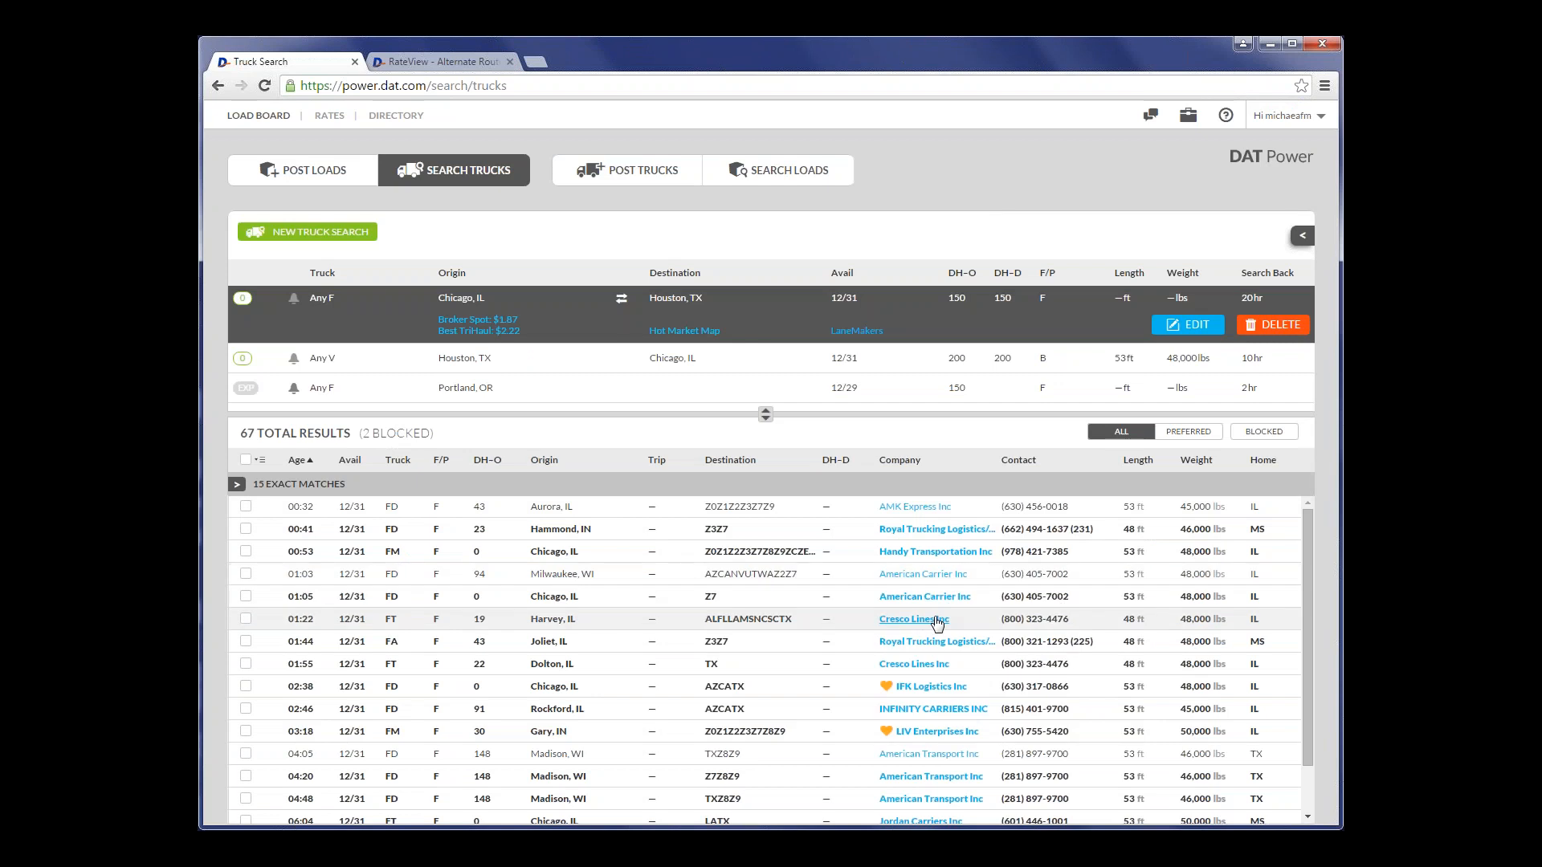
- View the company details and reviews of Cresco Lines Inc from the Harvey, IL truck, and close them
{"action": "mouse_move", "coordinate": [938, 623]}
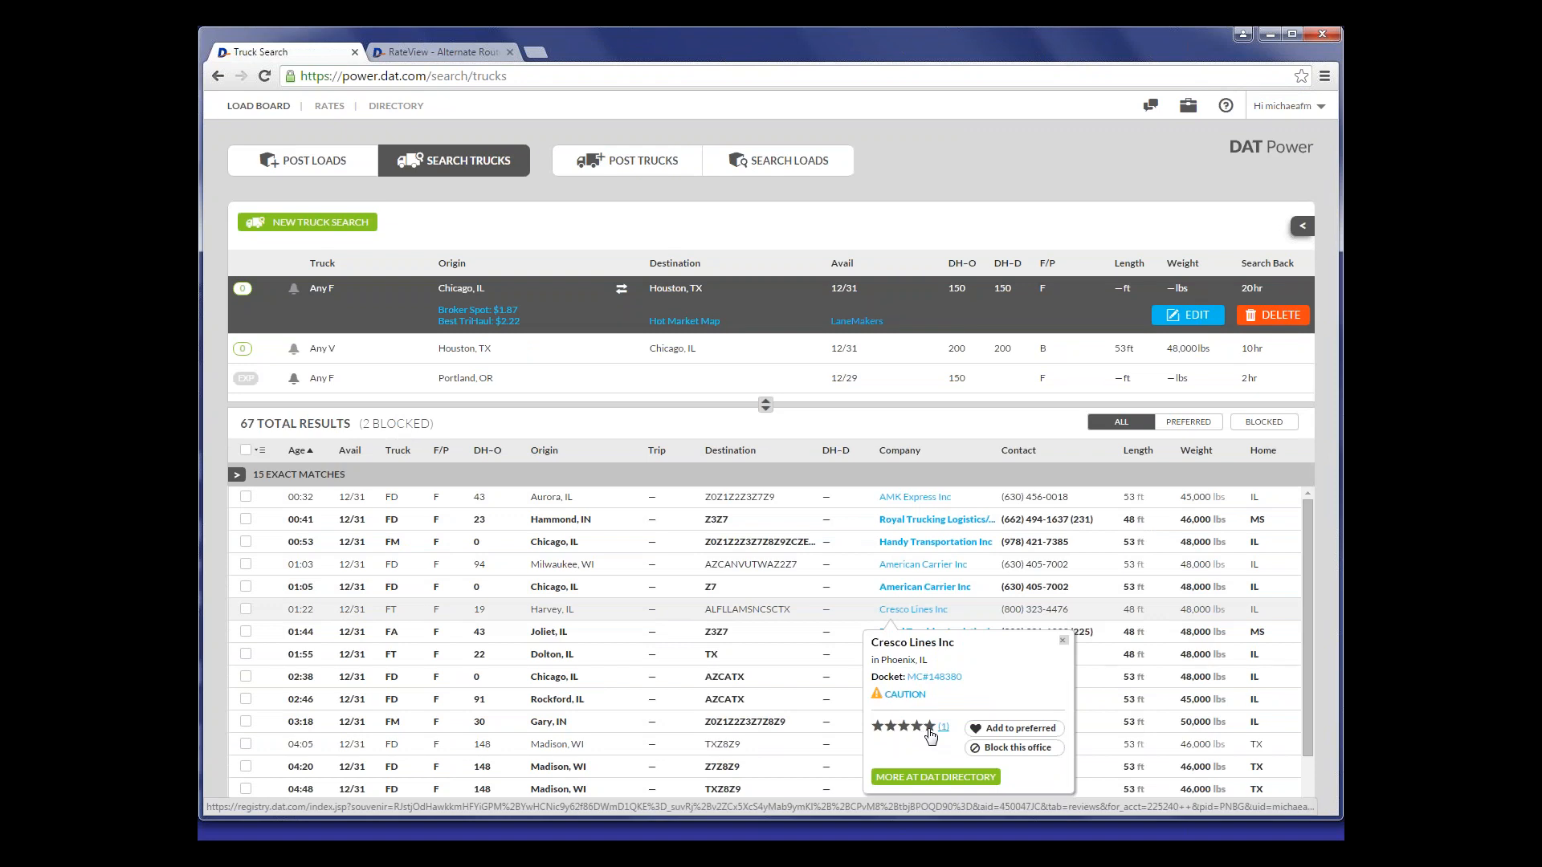
{"action": "left_click", "coordinate": [930, 736]}
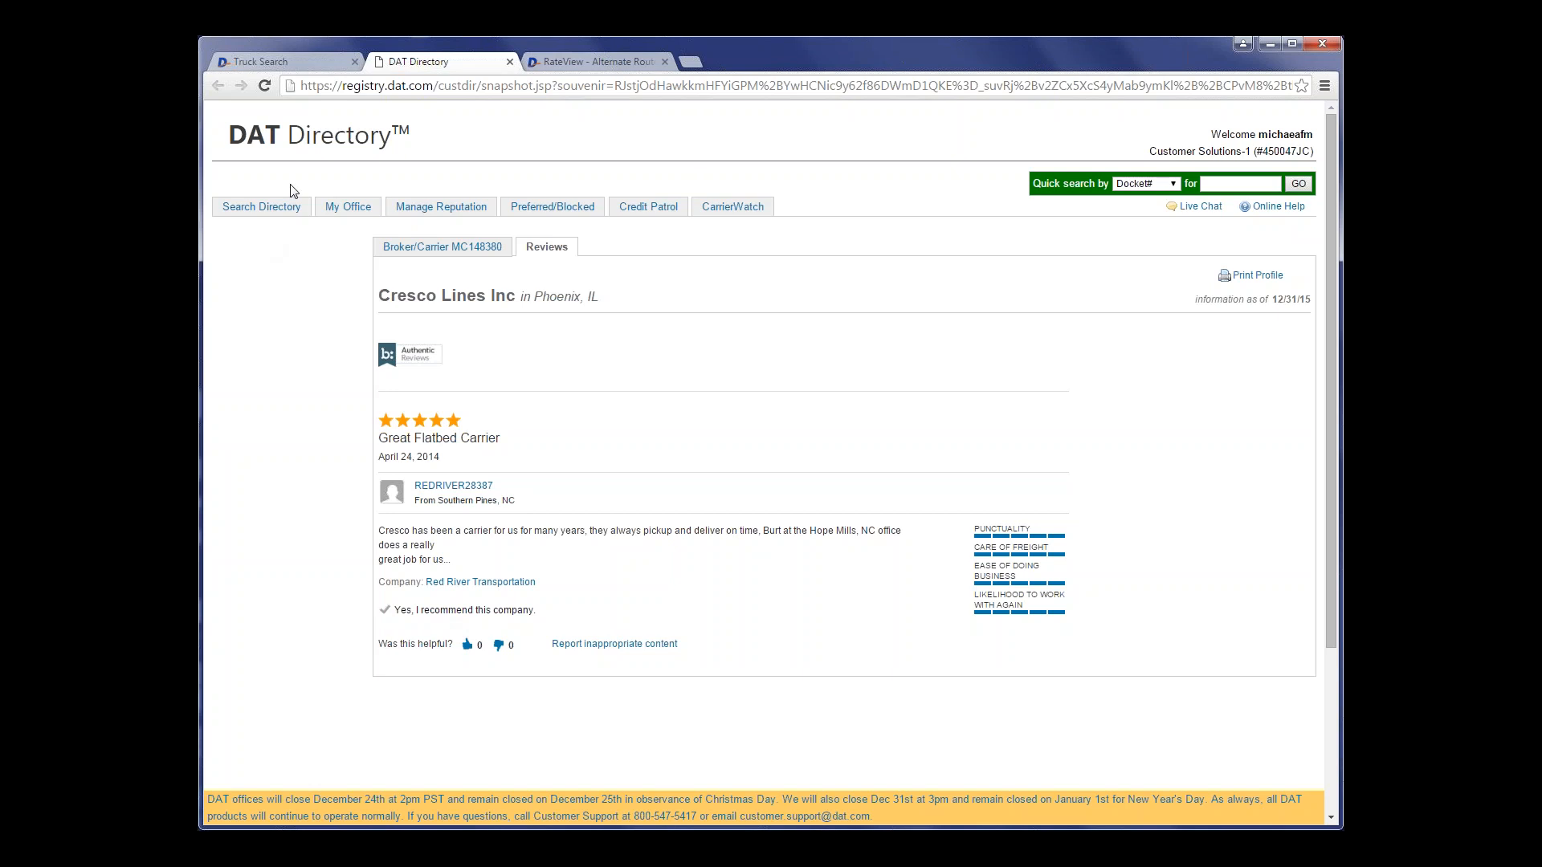
{"action": "left_click", "coordinate": [289, 66]}
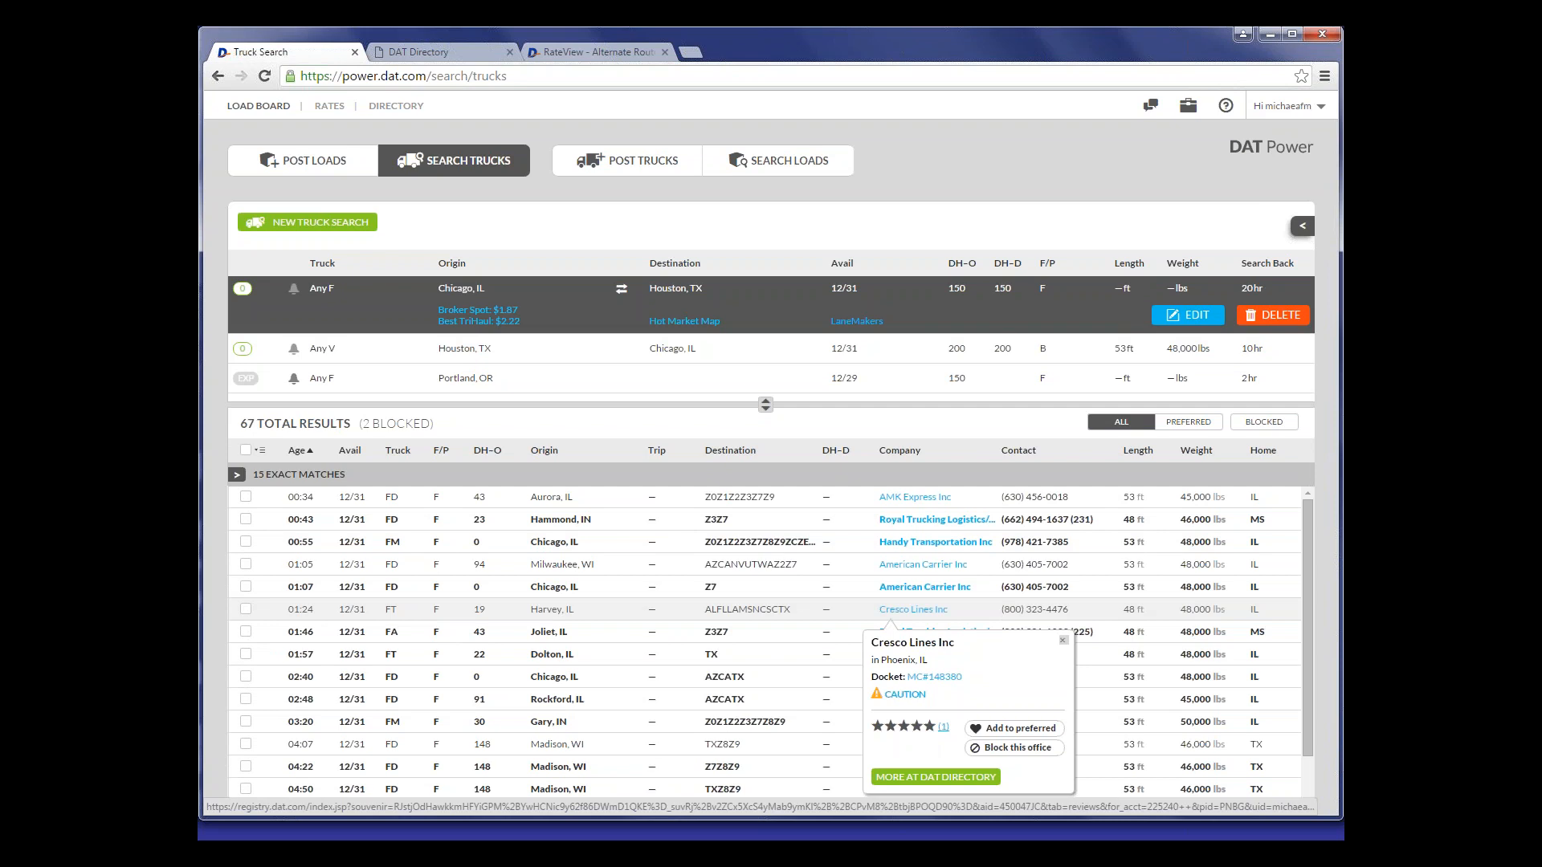
{"action": "left_click", "coordinate": [944, 727]}
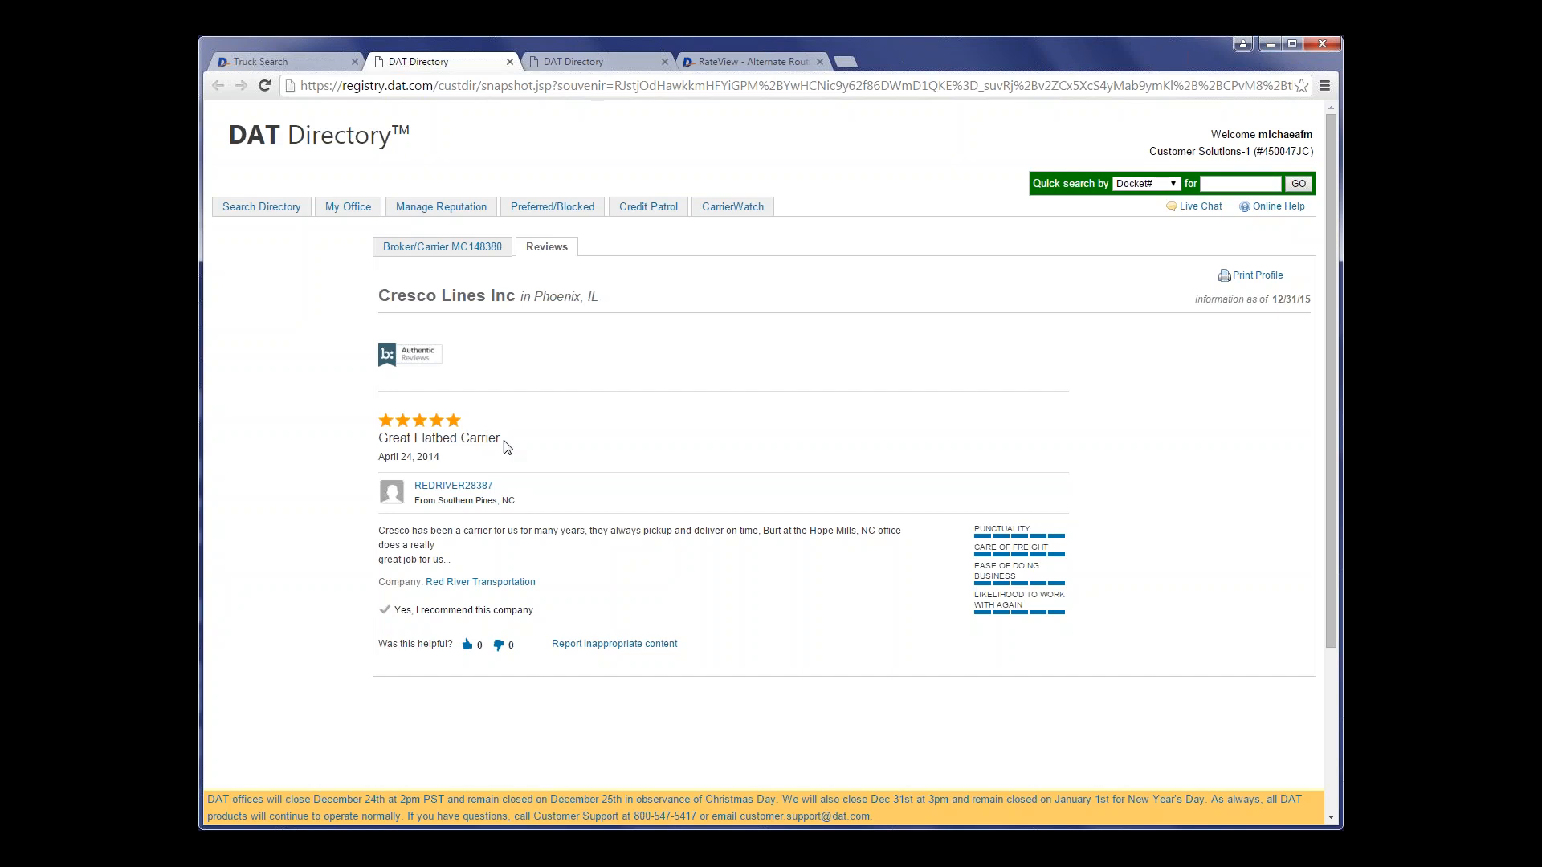
{"action": "left_click", "coordinate": [509, 62]}
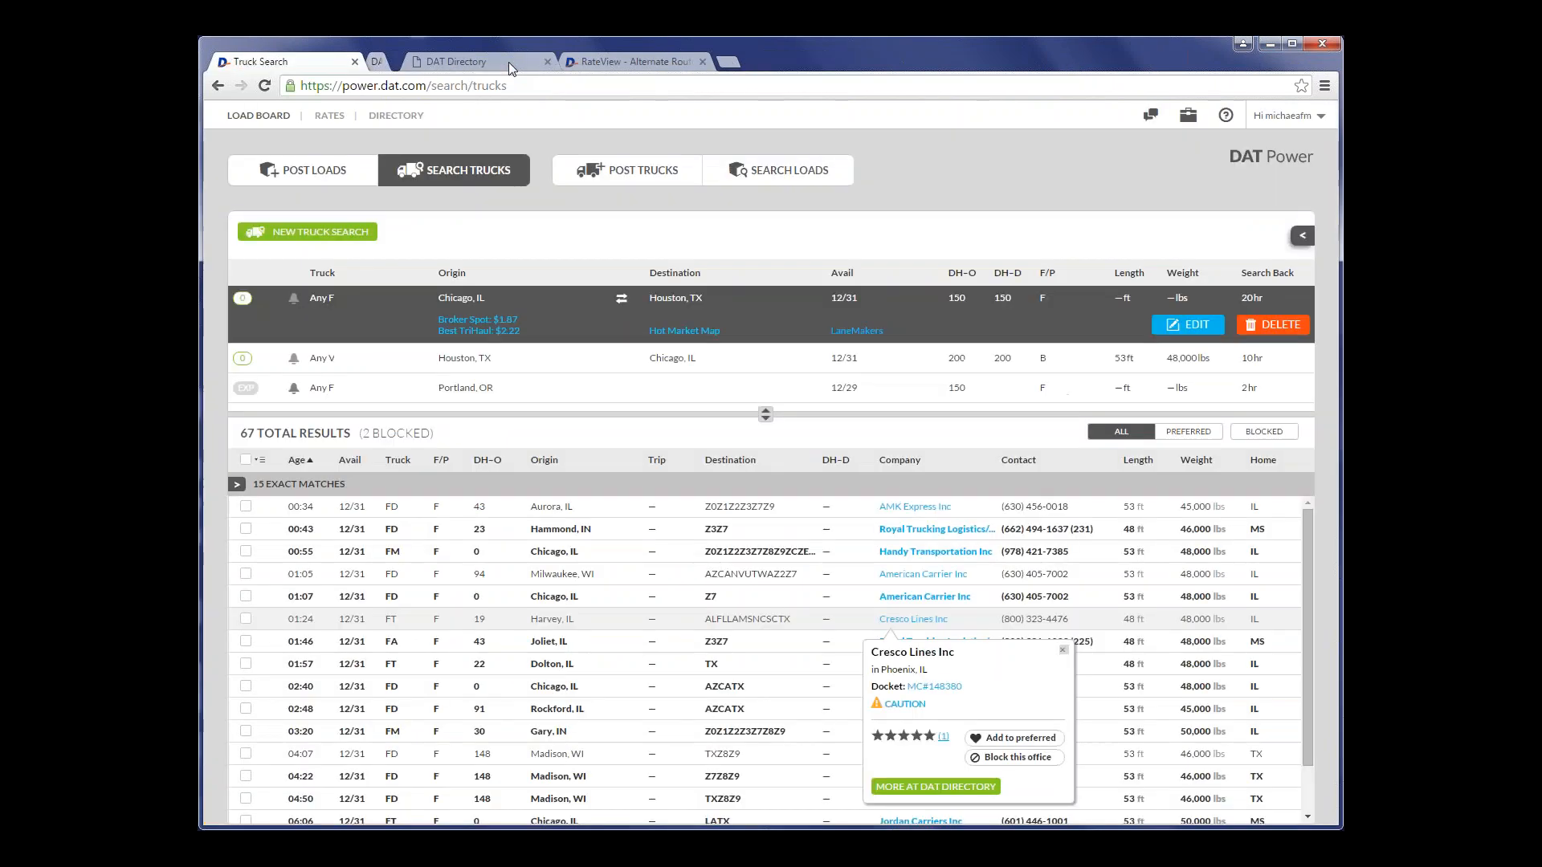
{"action": "left_click", "coordinate": [510, 62]}
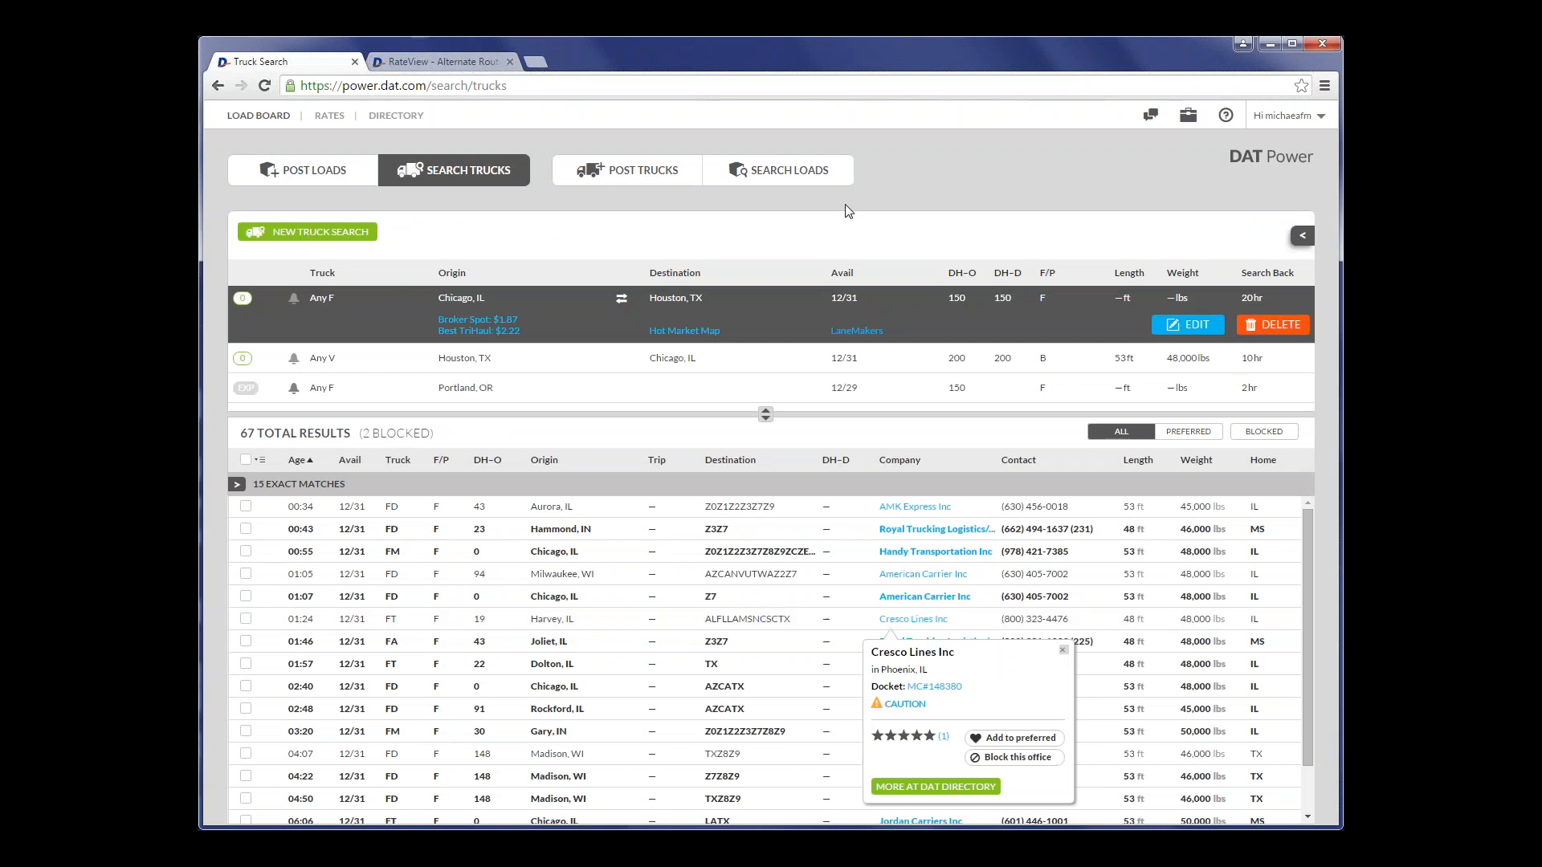
{"action": "left_click", "coordinate": [1064, 652]}
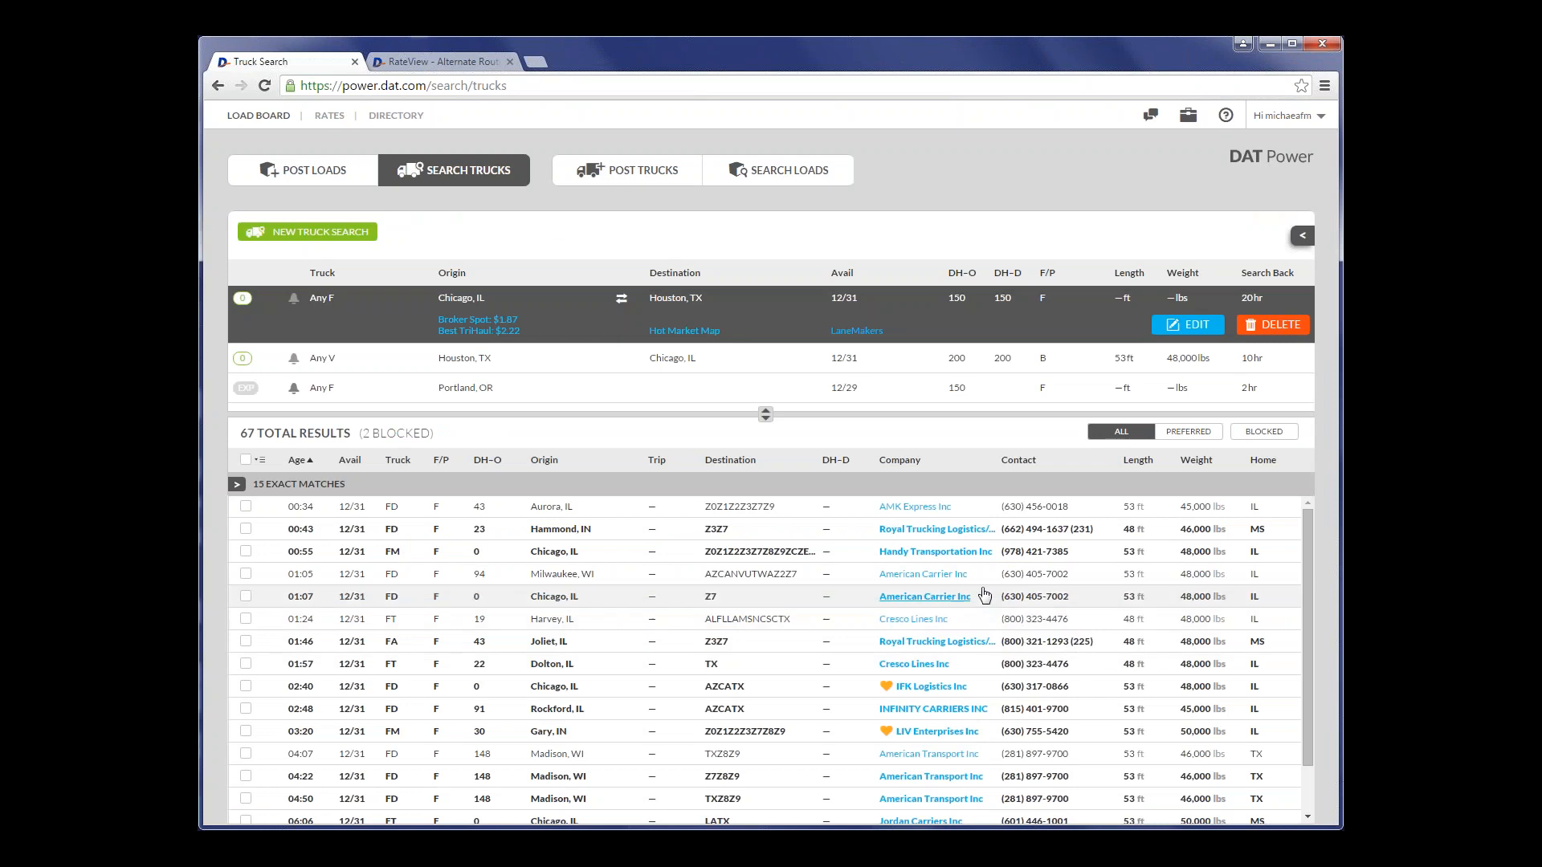
- Block the AMK Express Inc office from its company details, and close the details
{"action": "left_click", "coordinate": [929, 514]}
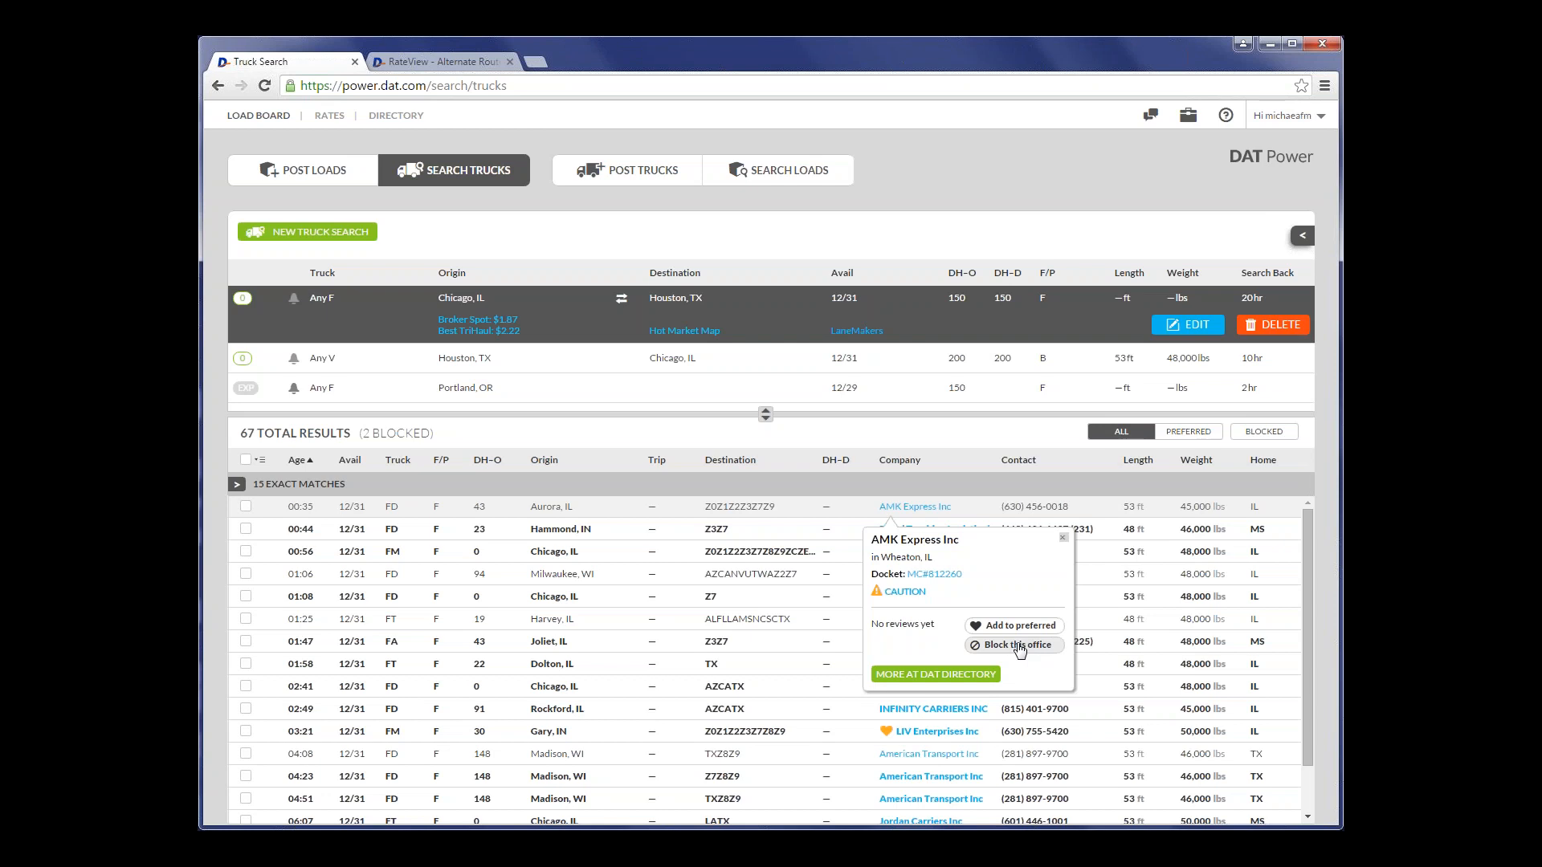
{"action": "left_click", "coordinate": [1019, 647]}
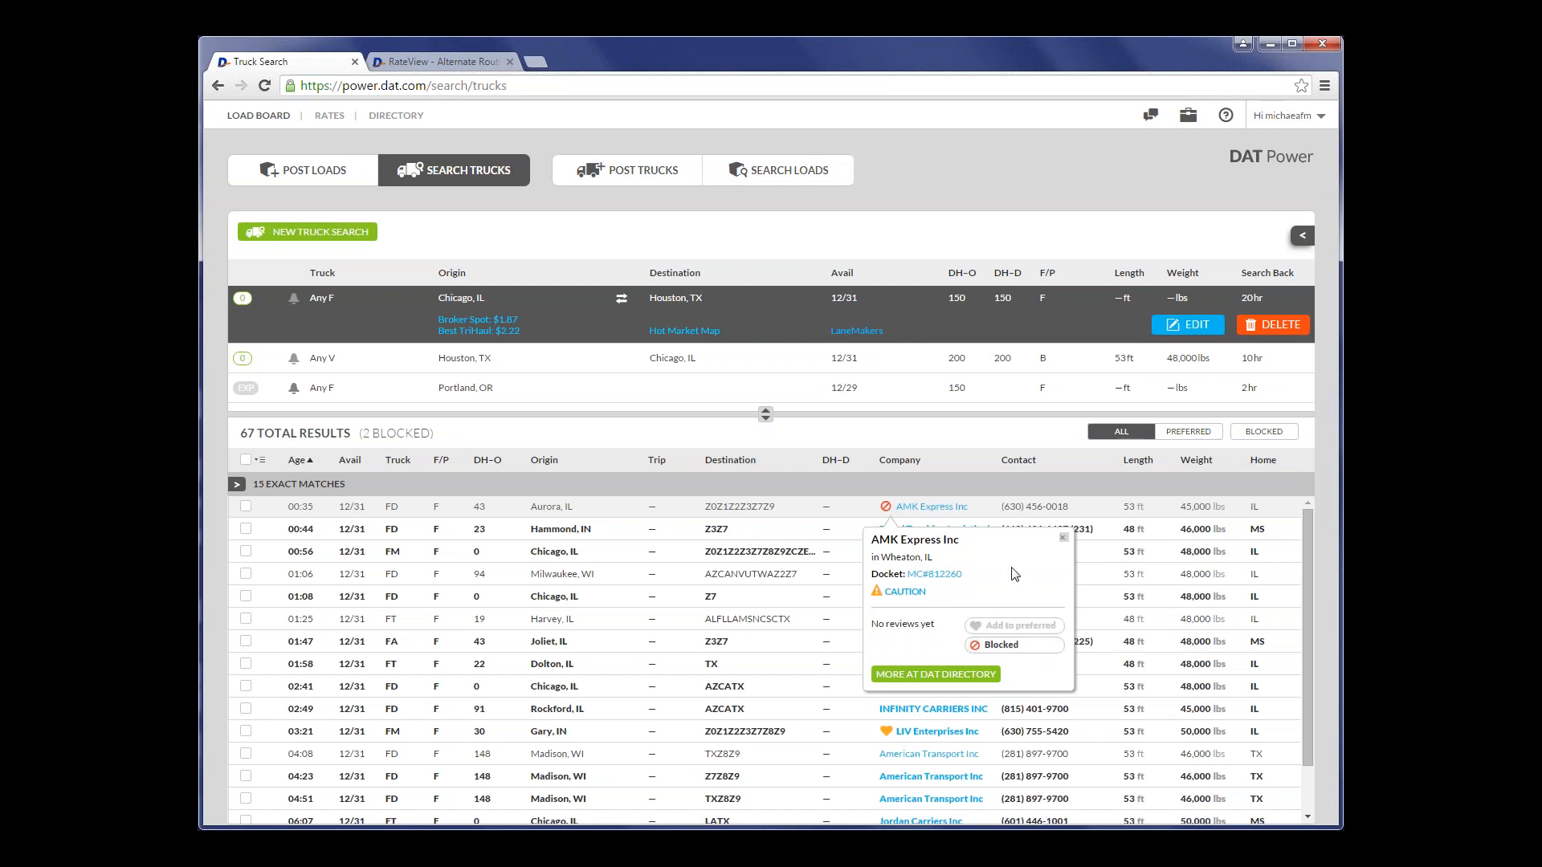
{"action": "left_click", "coordinate": [1063, 537]}
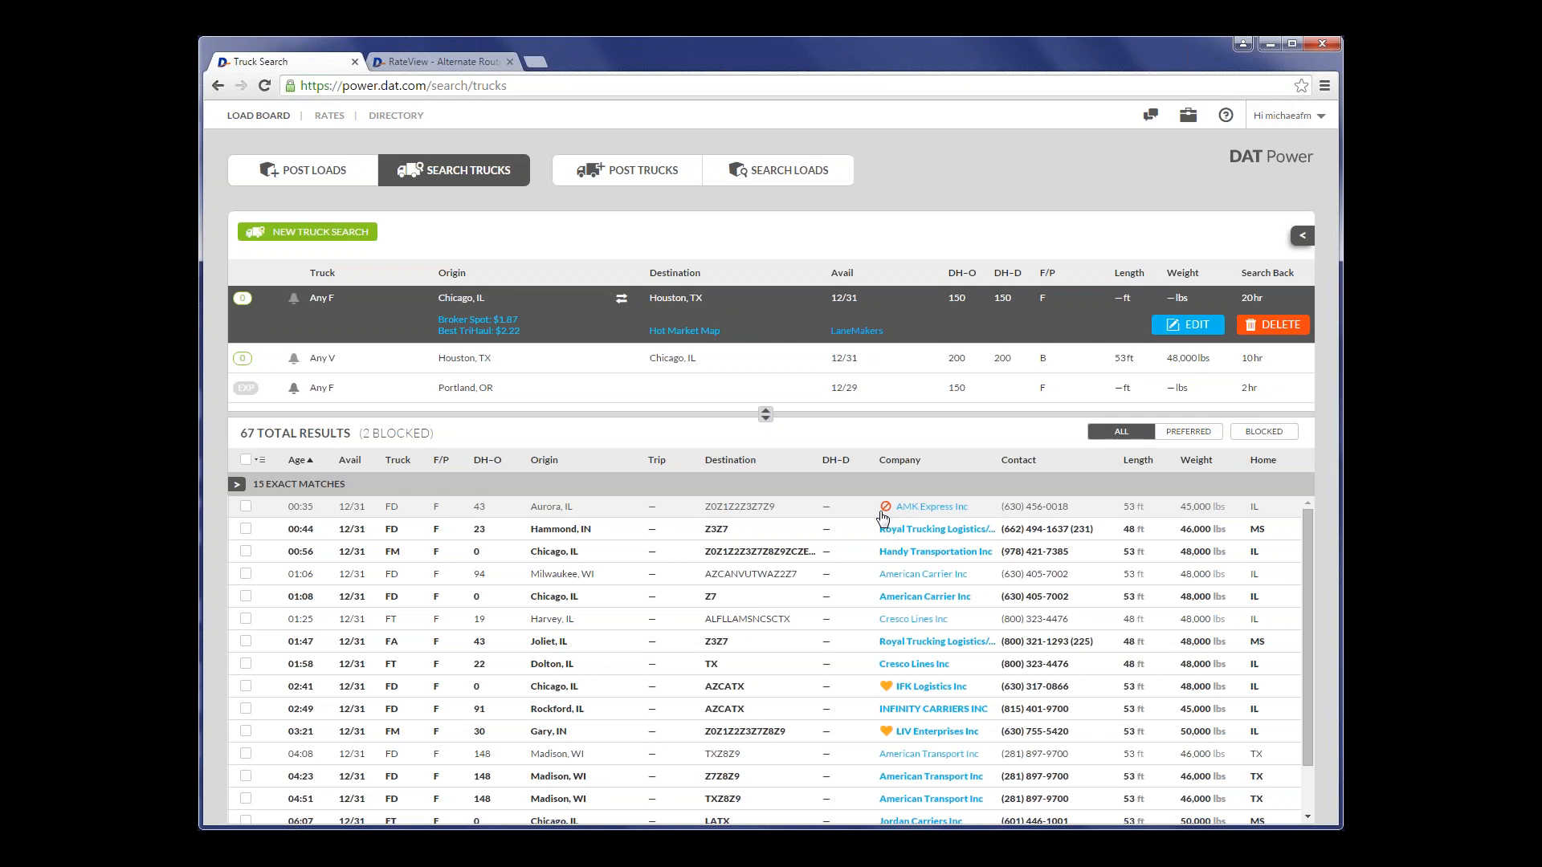
- Add Royal Trucking Logistics/Royal Trucking Company to the preferred companies, and close its company details
{"action": "left_click", "coordinate": [934, 534]}
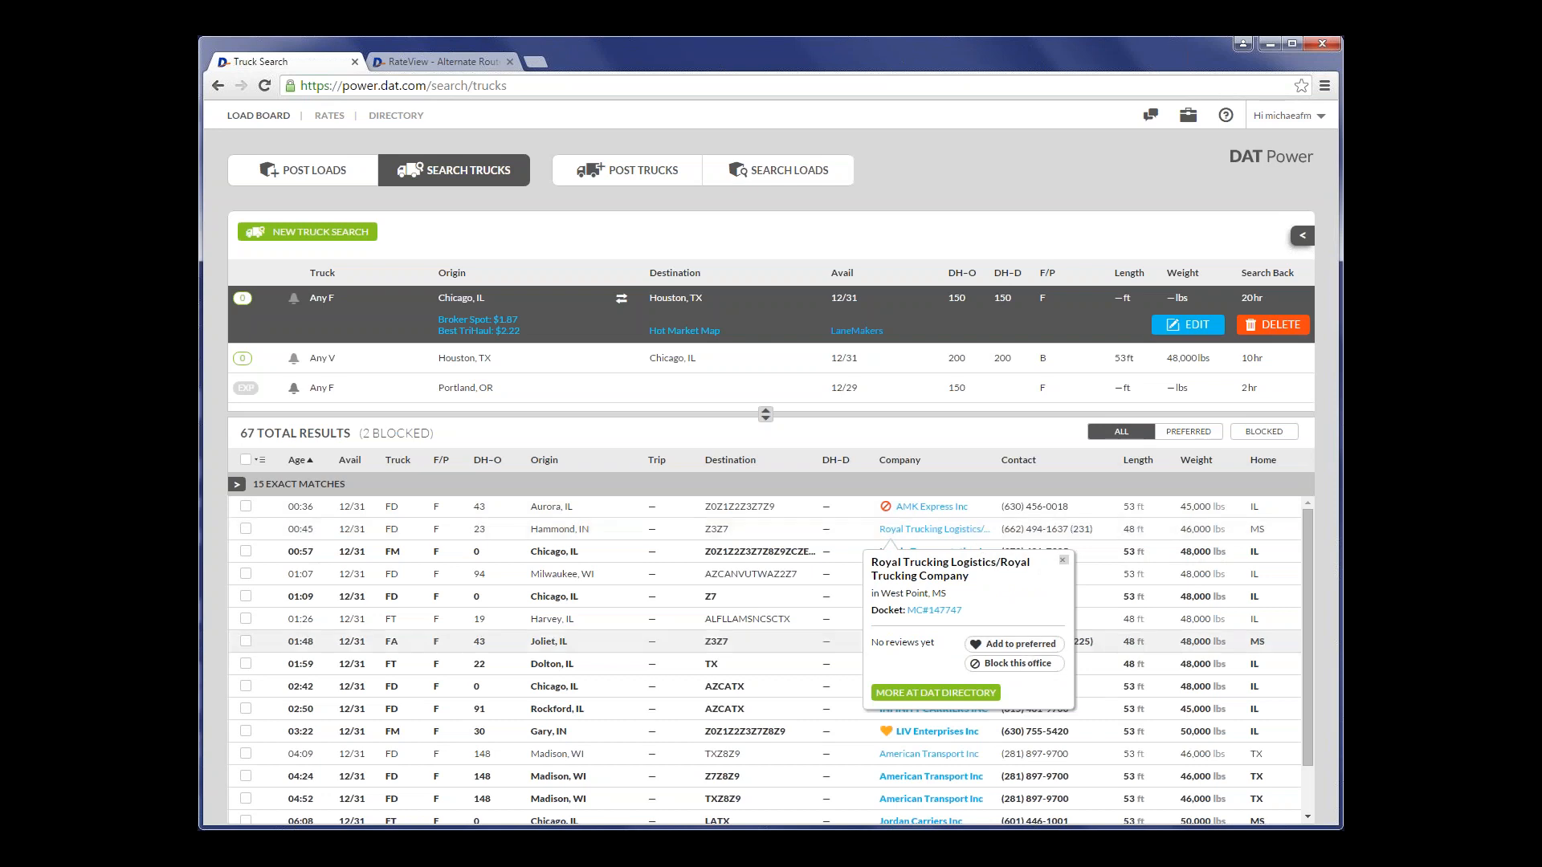
{"action": "left_click", "coordinate": [1036, 647]}
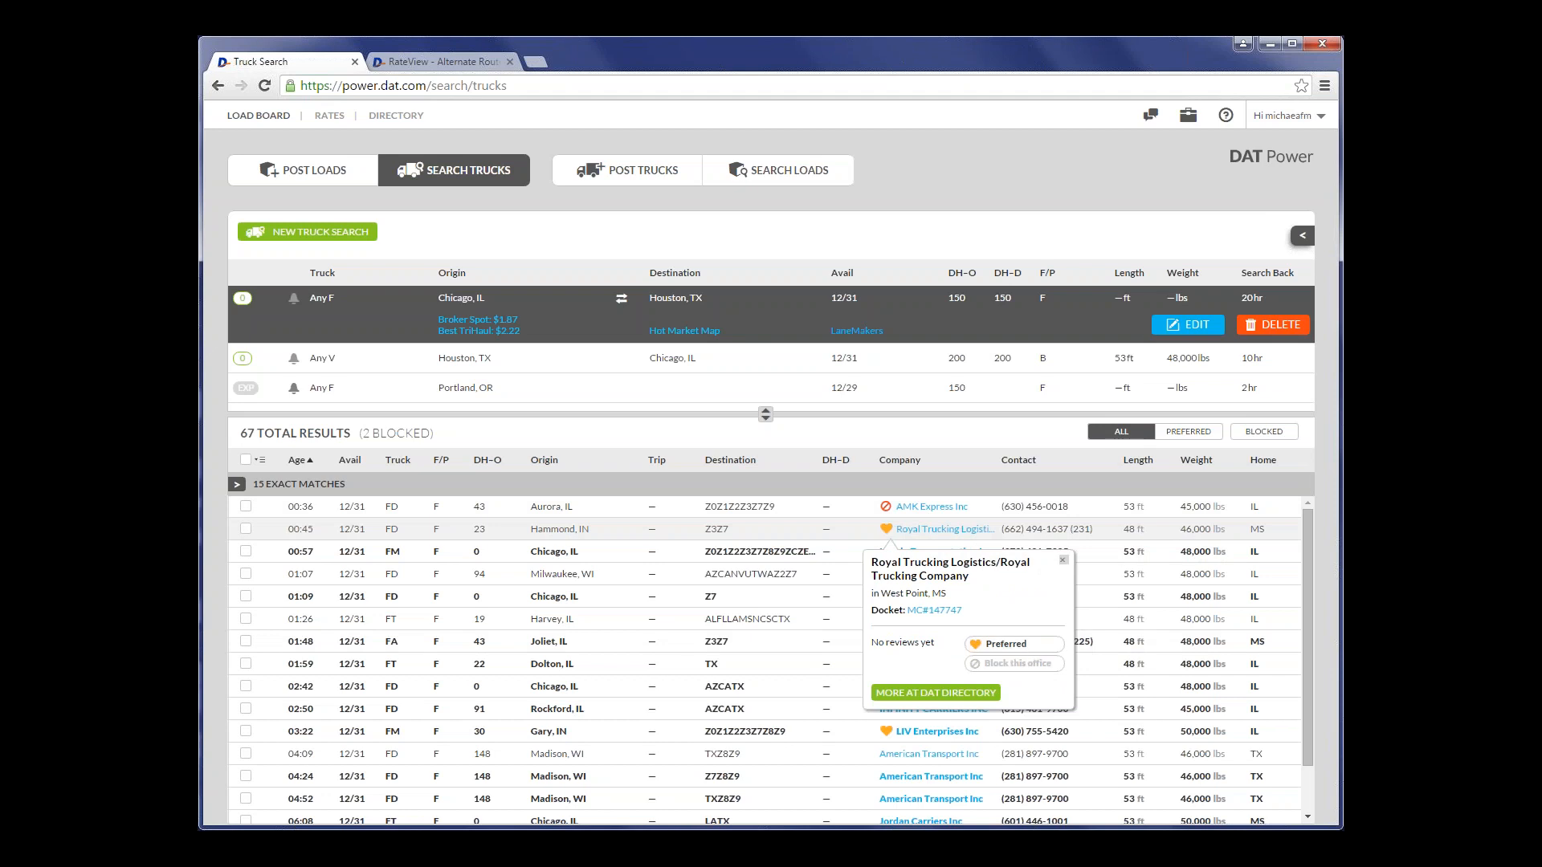
{"action": "left_click", "coordinate": [1062, 560]}
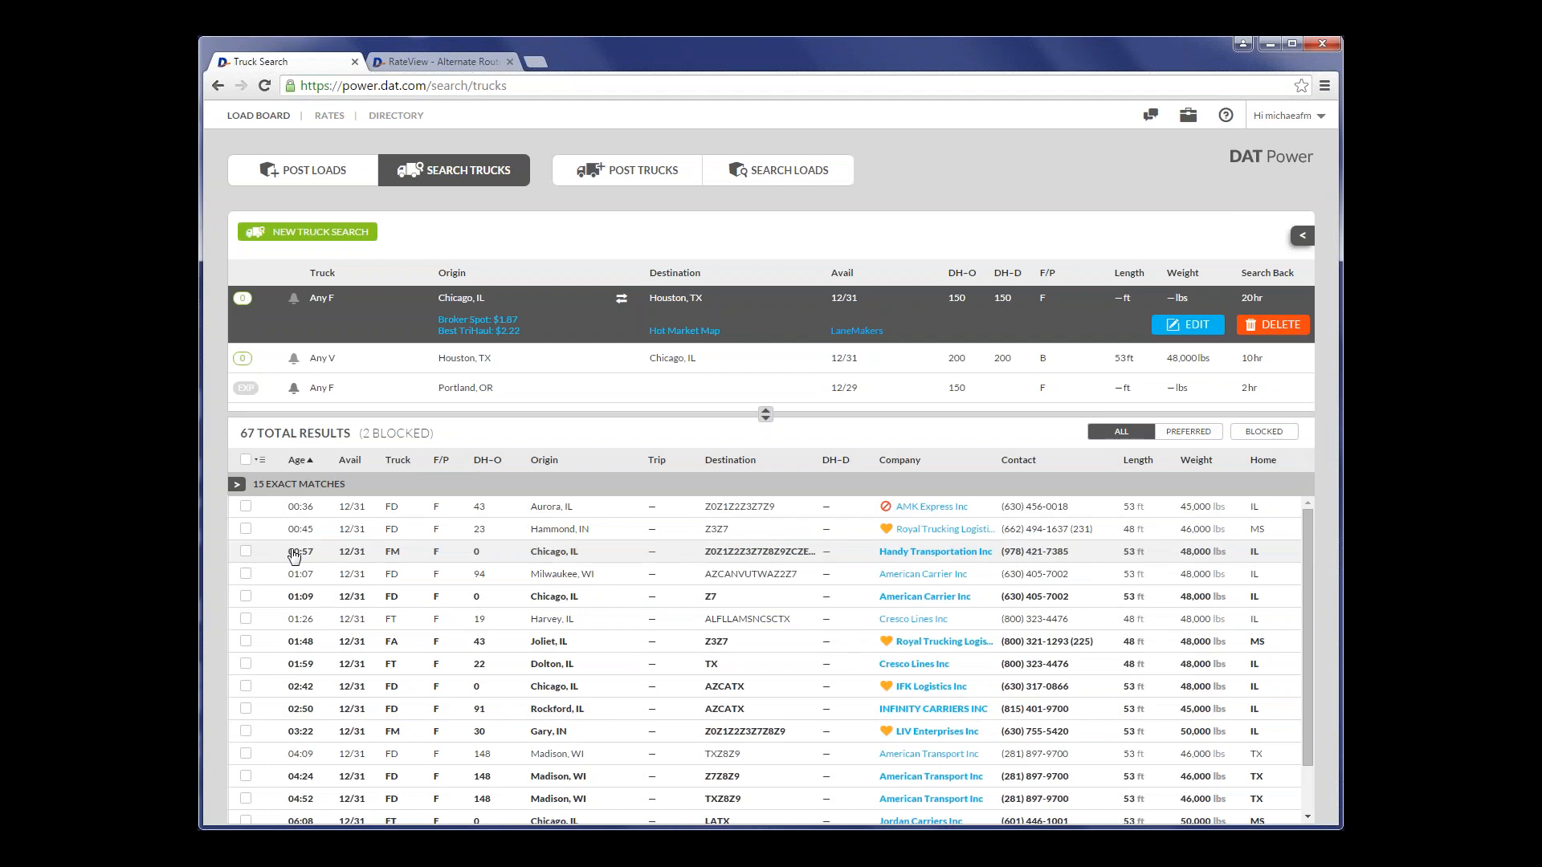
- Look over the marked companies in the truck results and show only the trucks of preferred companies
{"action": "scroll", "coordinate": [357, 572], "scroll_direction": "down", "scroll_amount": 1}
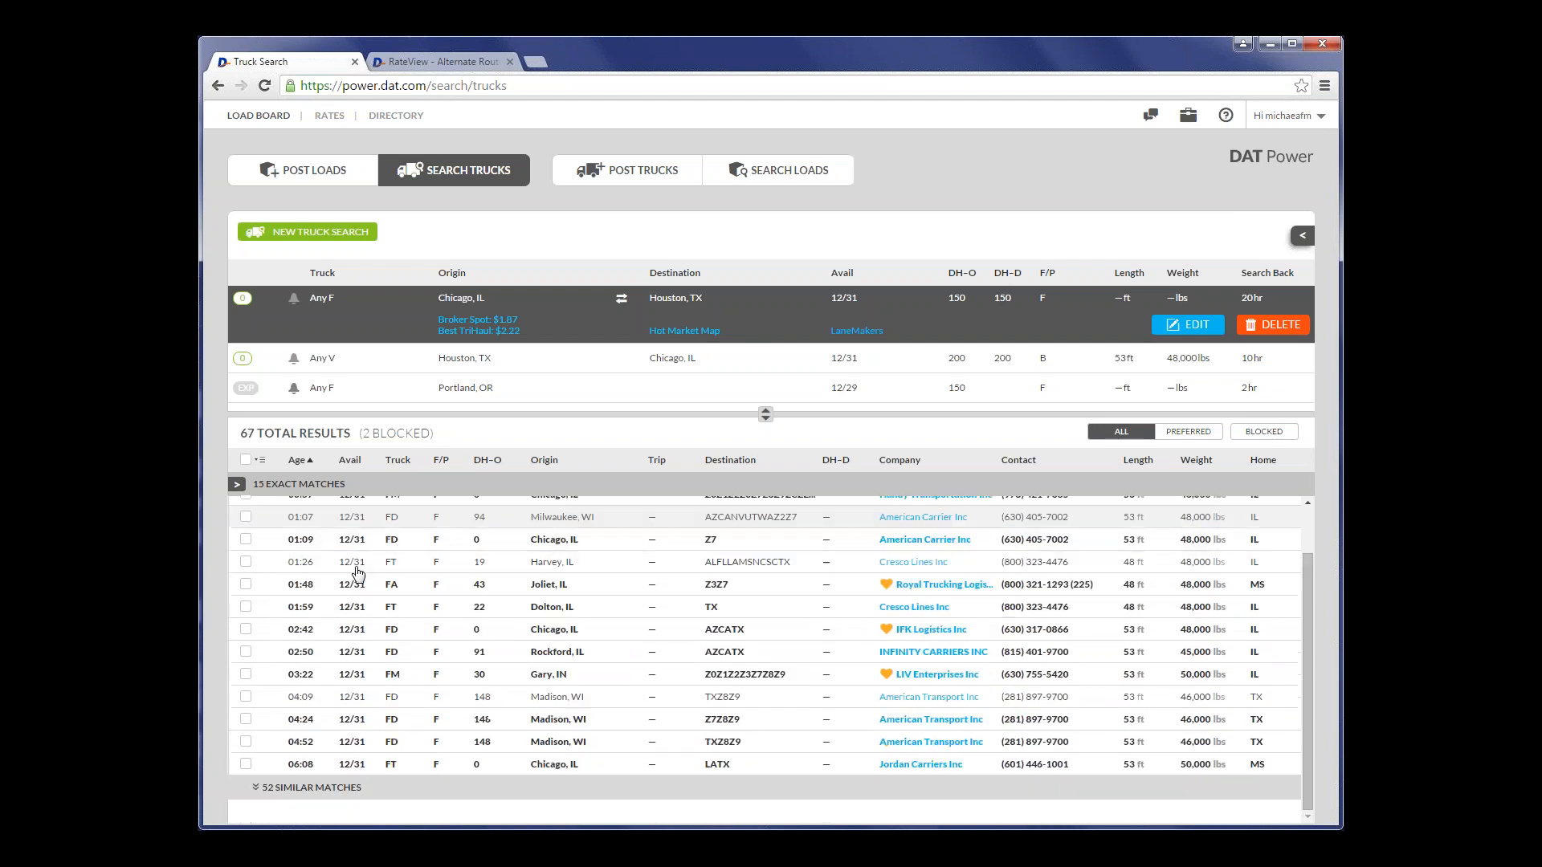
{"action": "scroll", "coordinate": [358, 572], "scroll_direction": "up", "scroll_amount": 1}
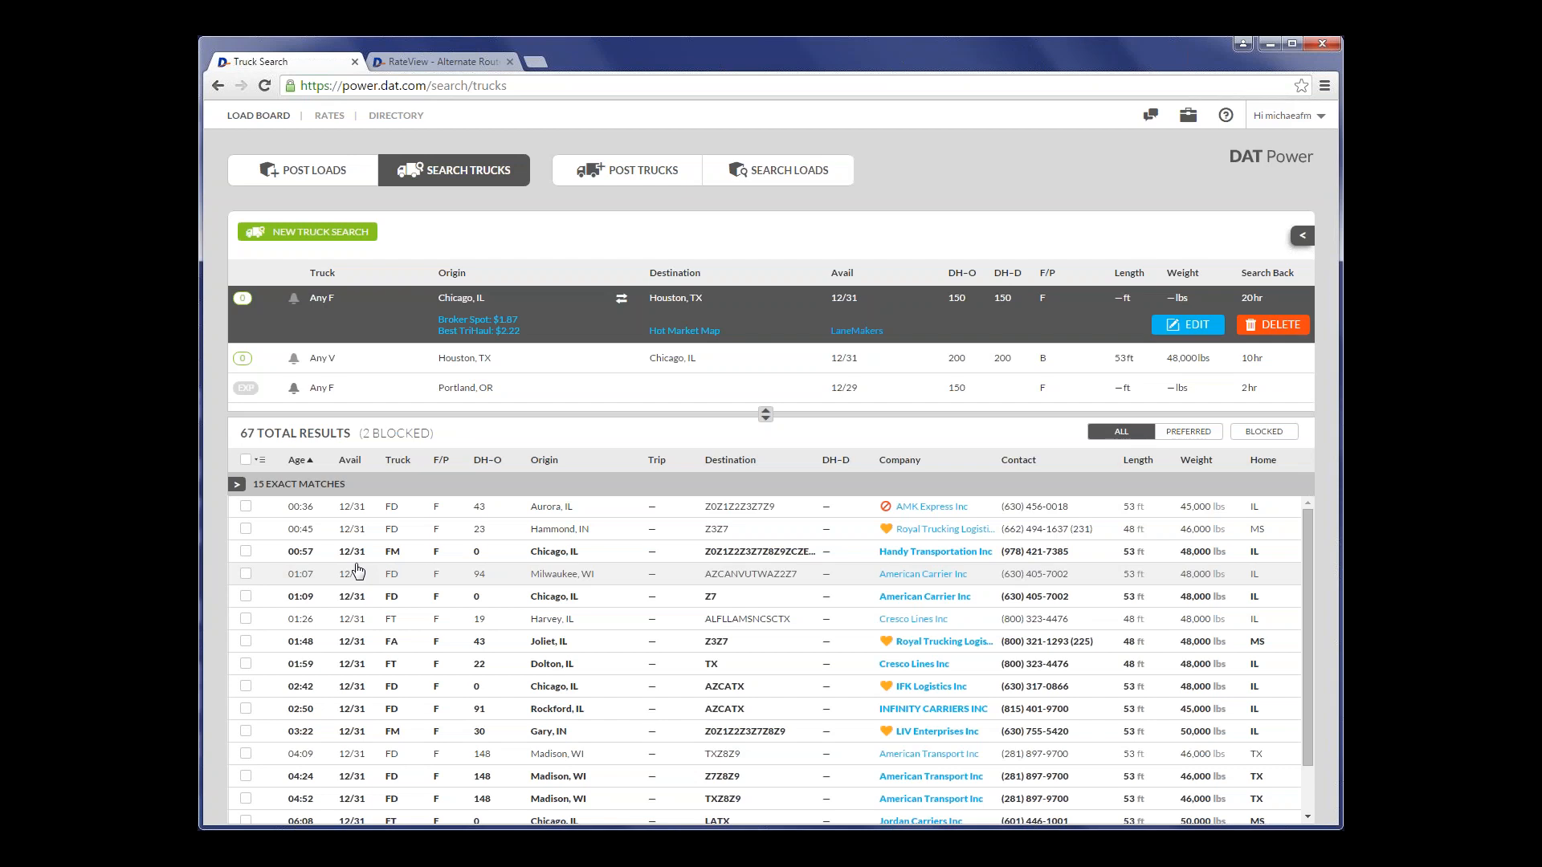
{"action": "left_click", "coordinate": [1184, 440]}
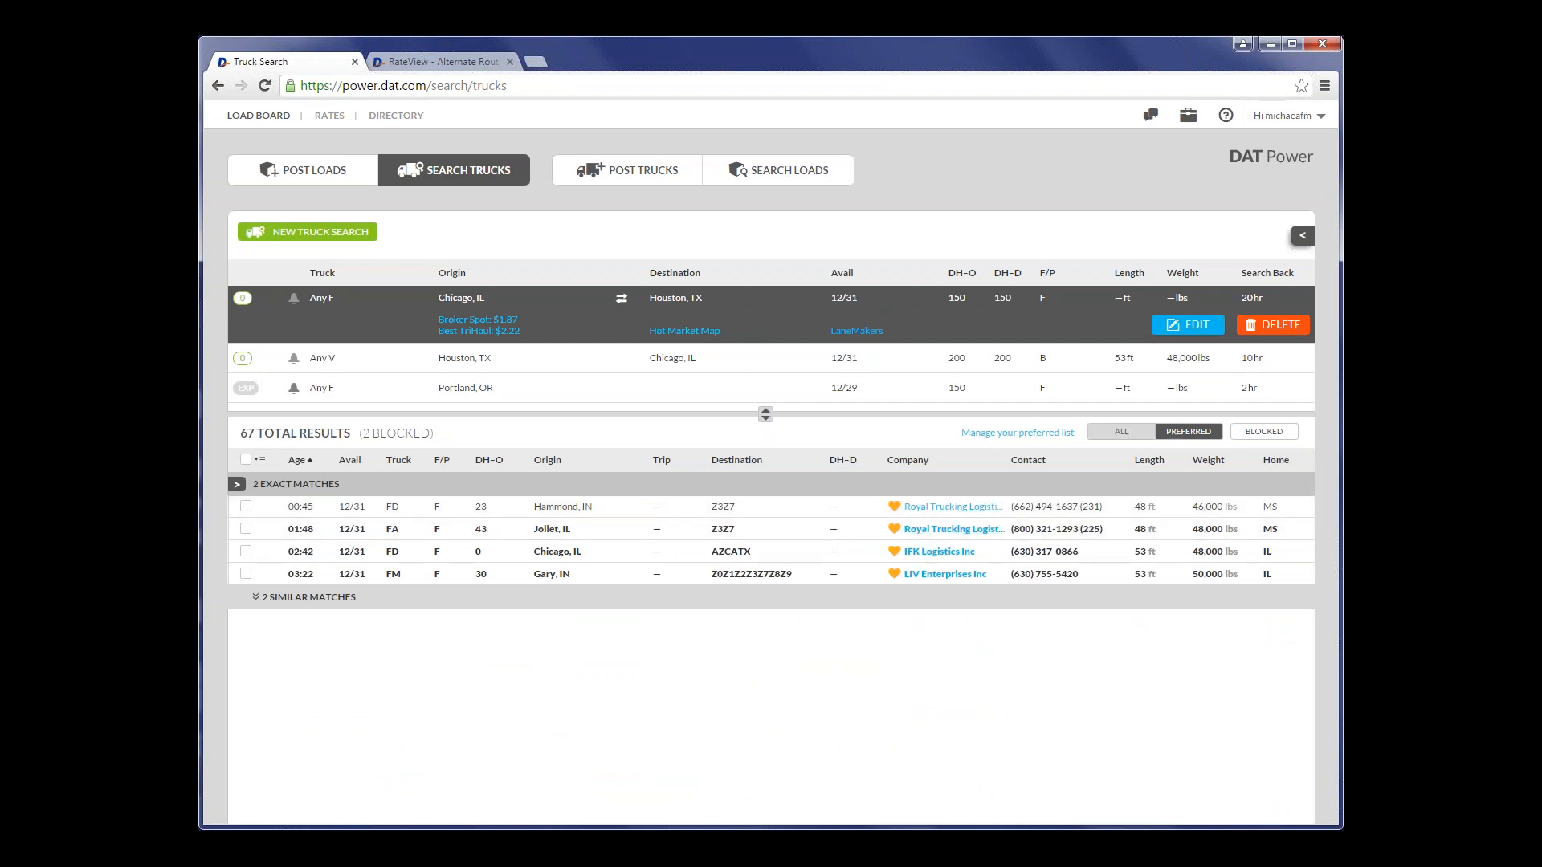
- Show all truck results again, highlight the blocked count in the results heading, and show only the trucks of blocked companies
{"action": "left_click", "coordinate": [1129, 438]}
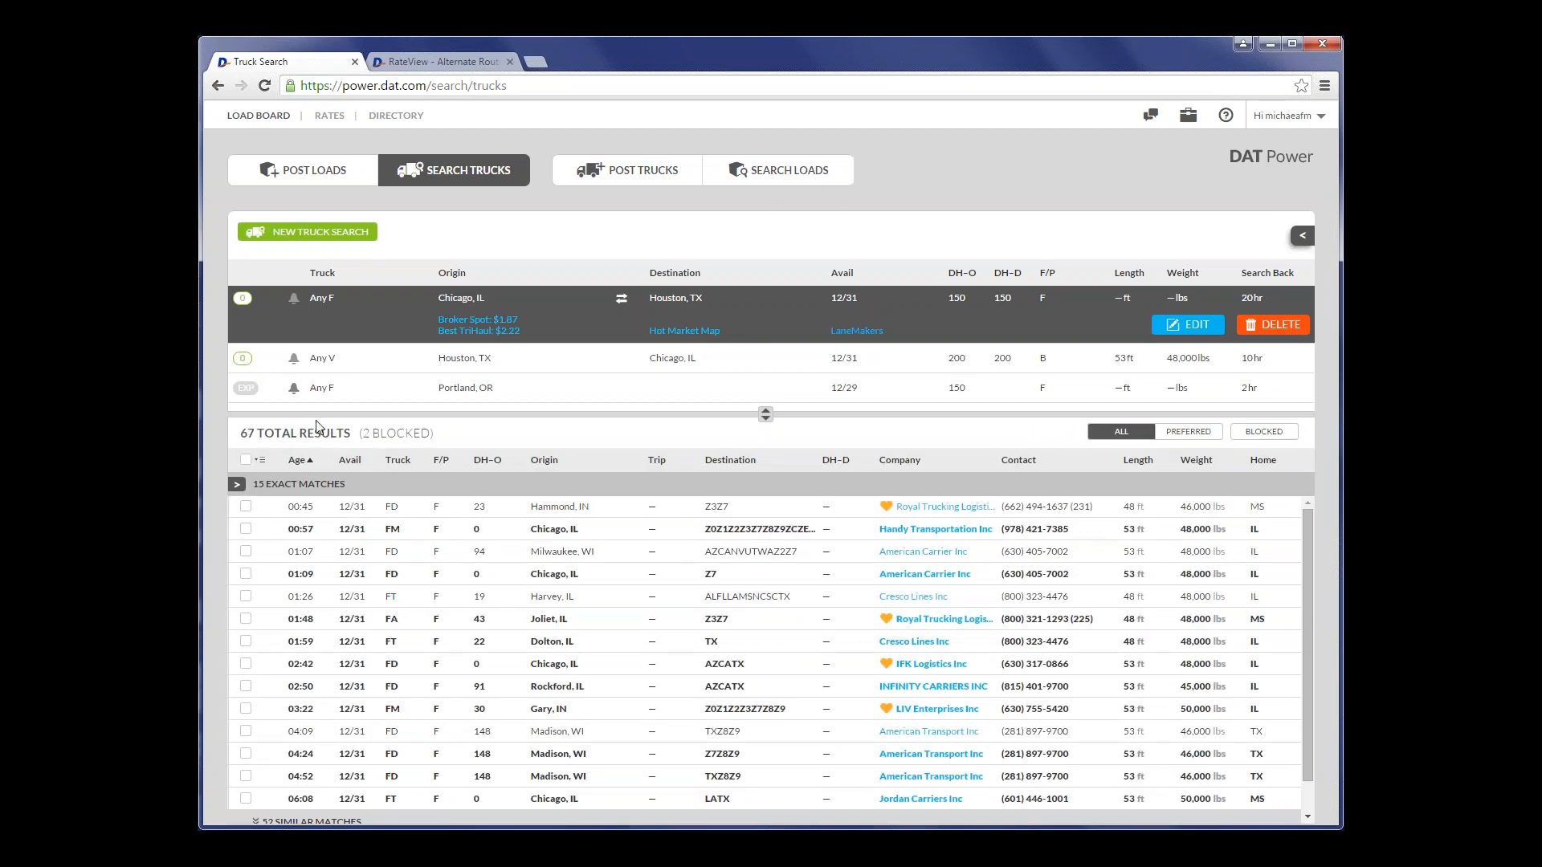
{"action": "left_click_drag", "start_coordinate": [440, 439], "coordinate": [354, 439]}
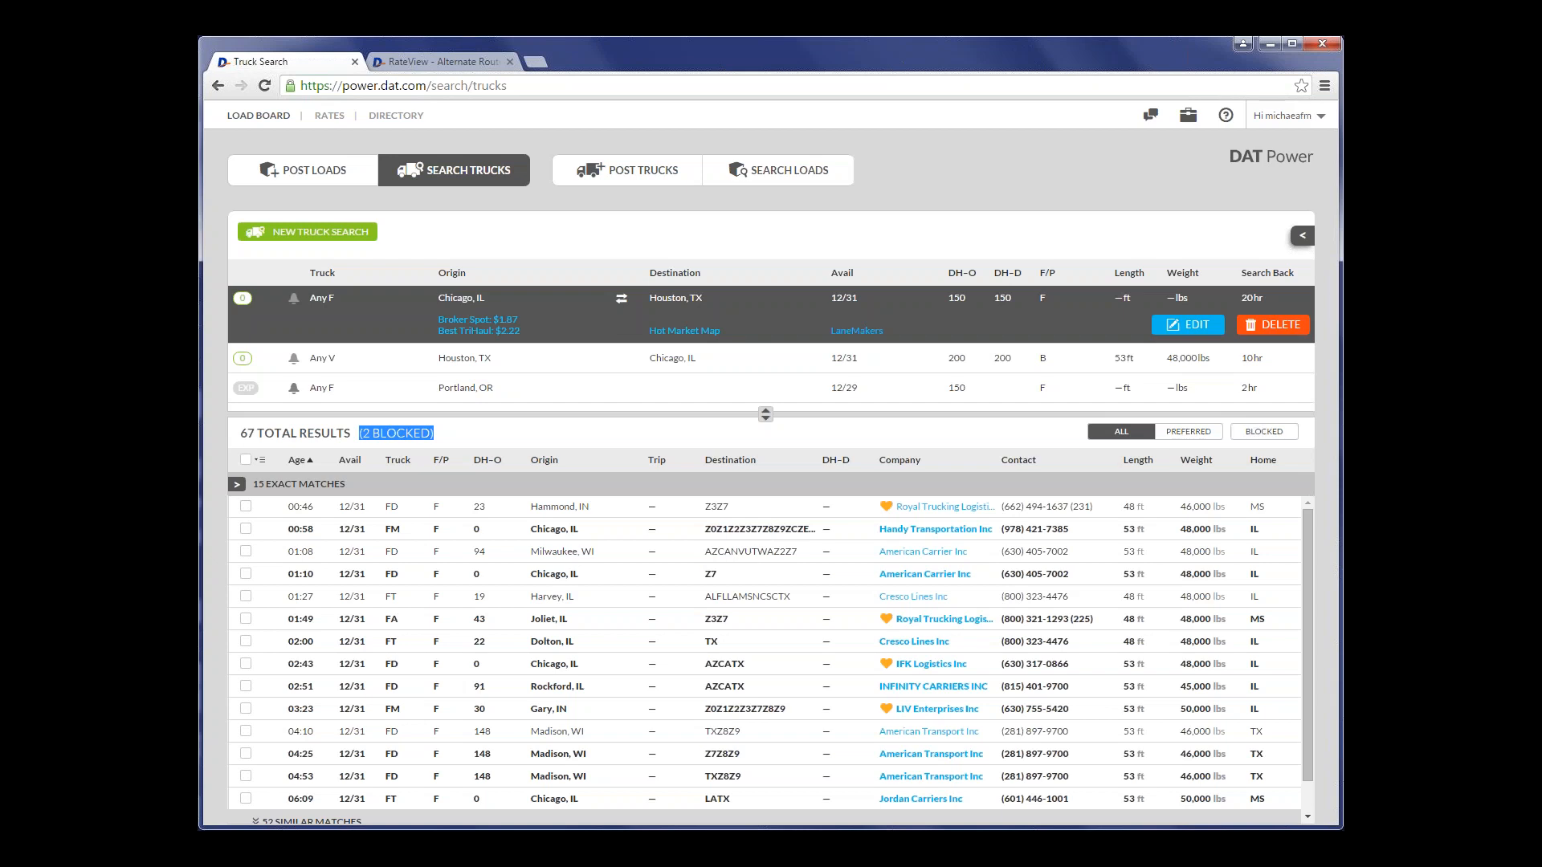
{"action": "left_click", "coordinate": [1264, 432]}
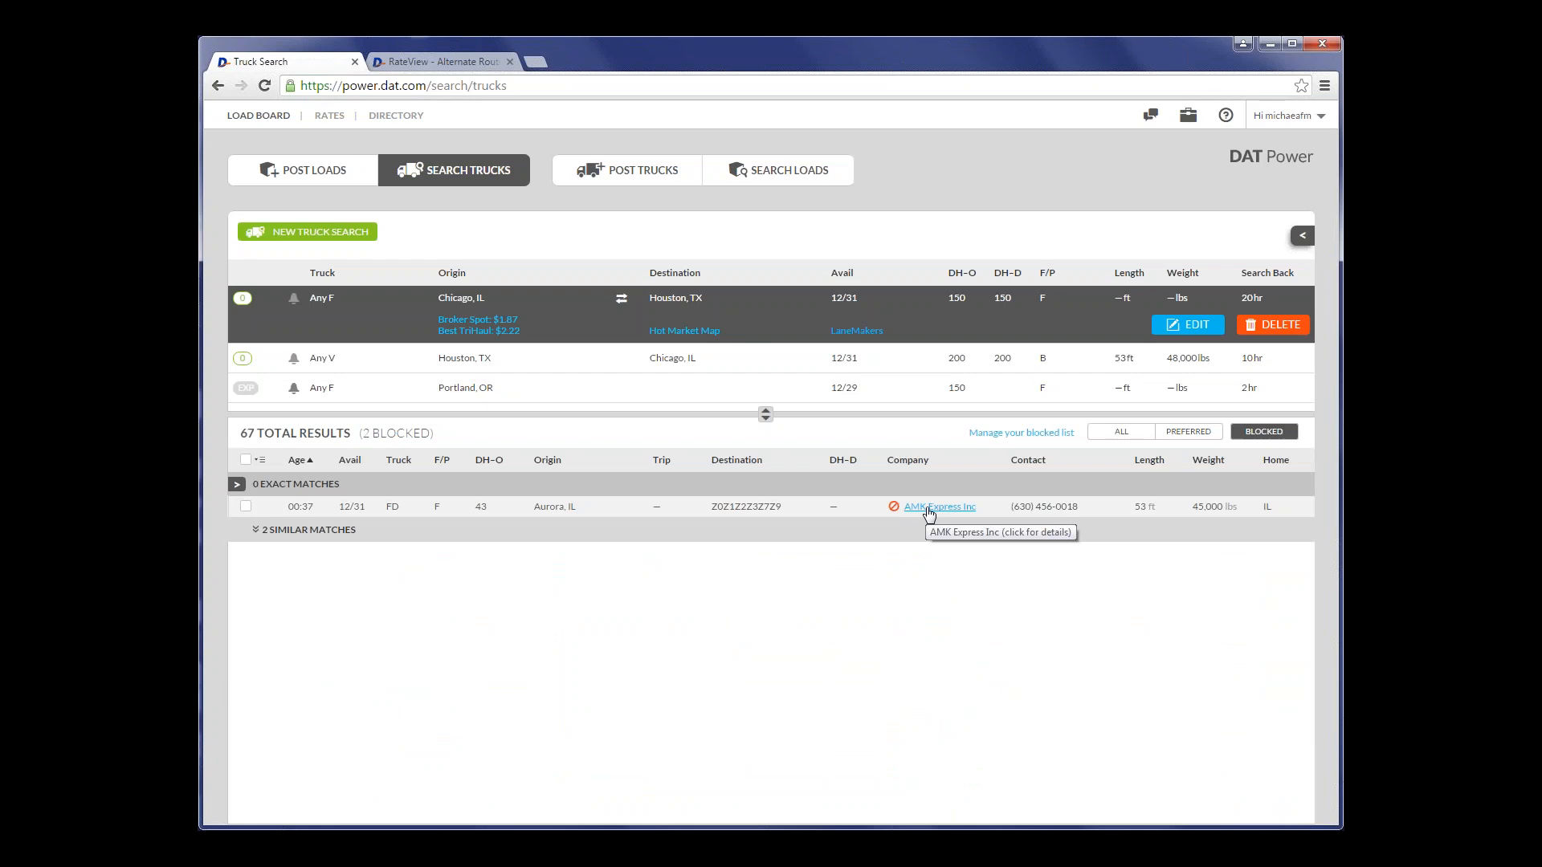
- Unblock AMK Express Inc from its company details, close the details, and show the trucks of all companies
{"action": "left_click", "coordinate": [929, 512]}
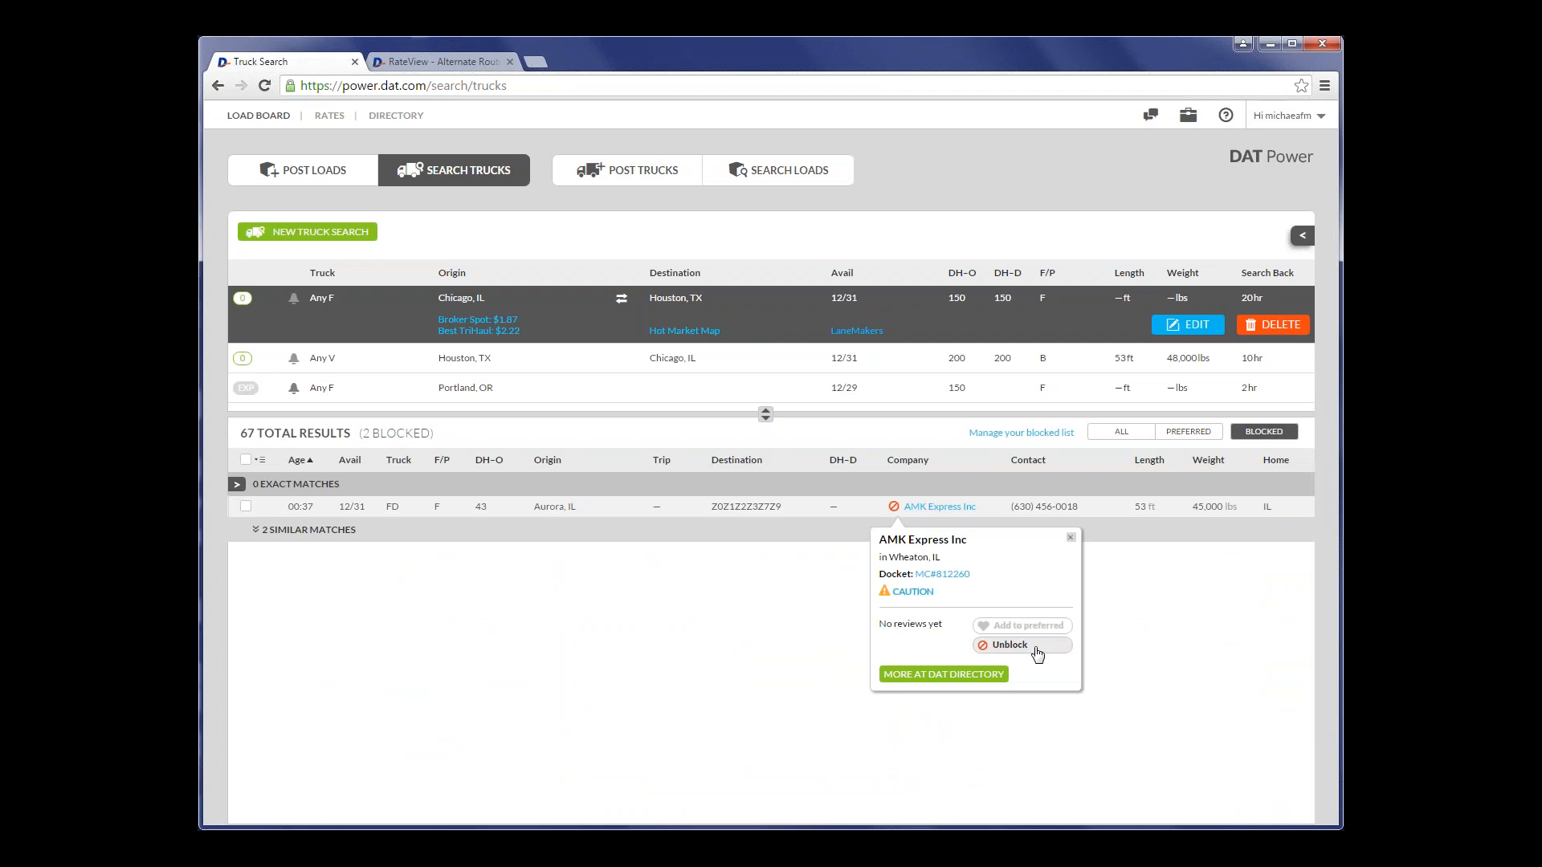
{"action": "left_click", "coordinate": [1036, 651]}
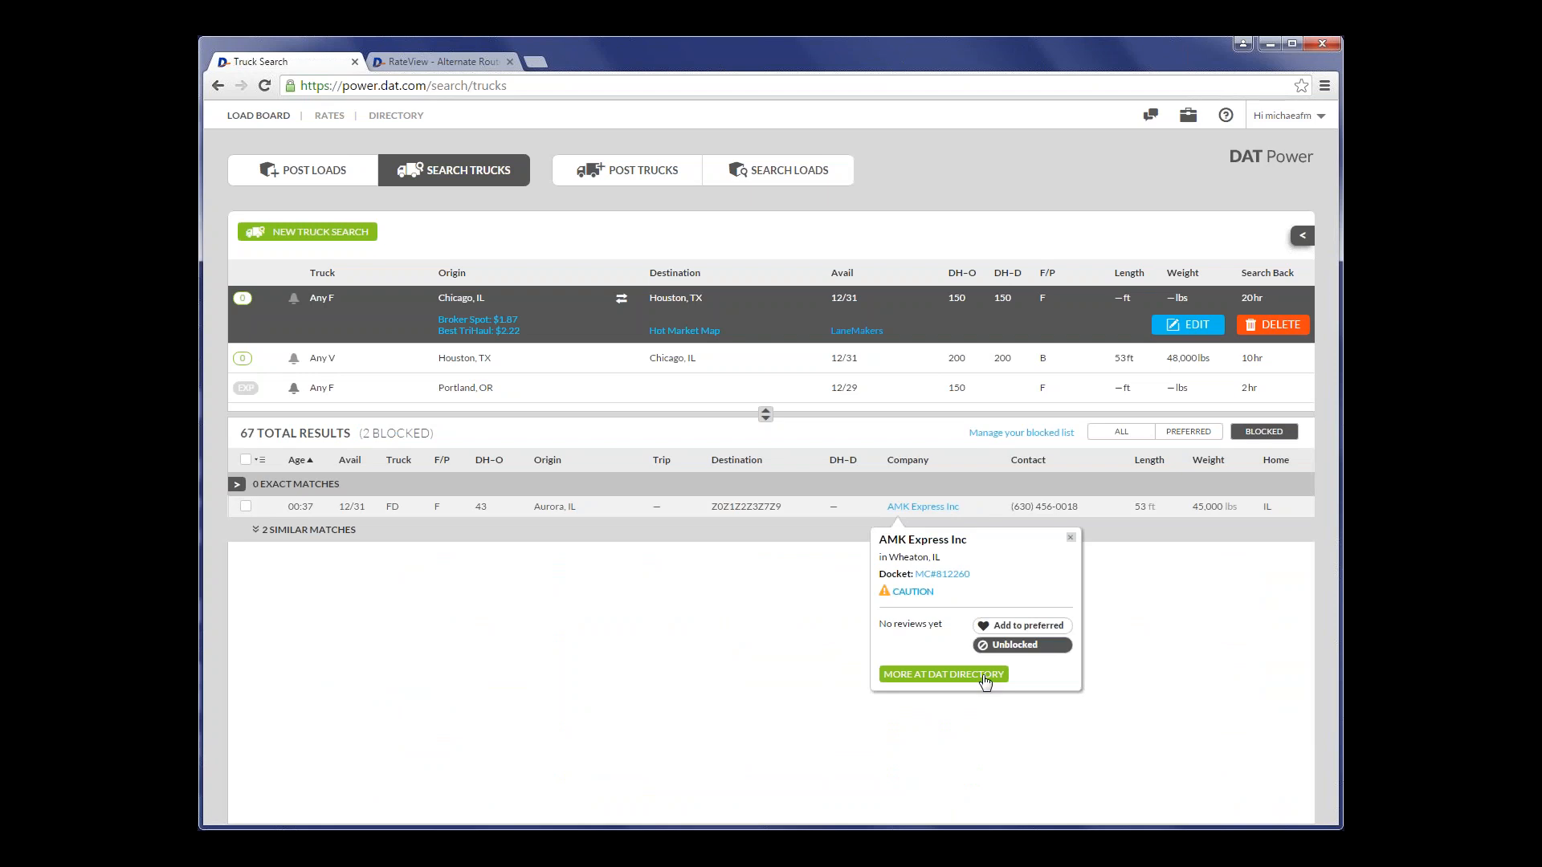
{"action": "left_click", "coordinate": [985, 677]}
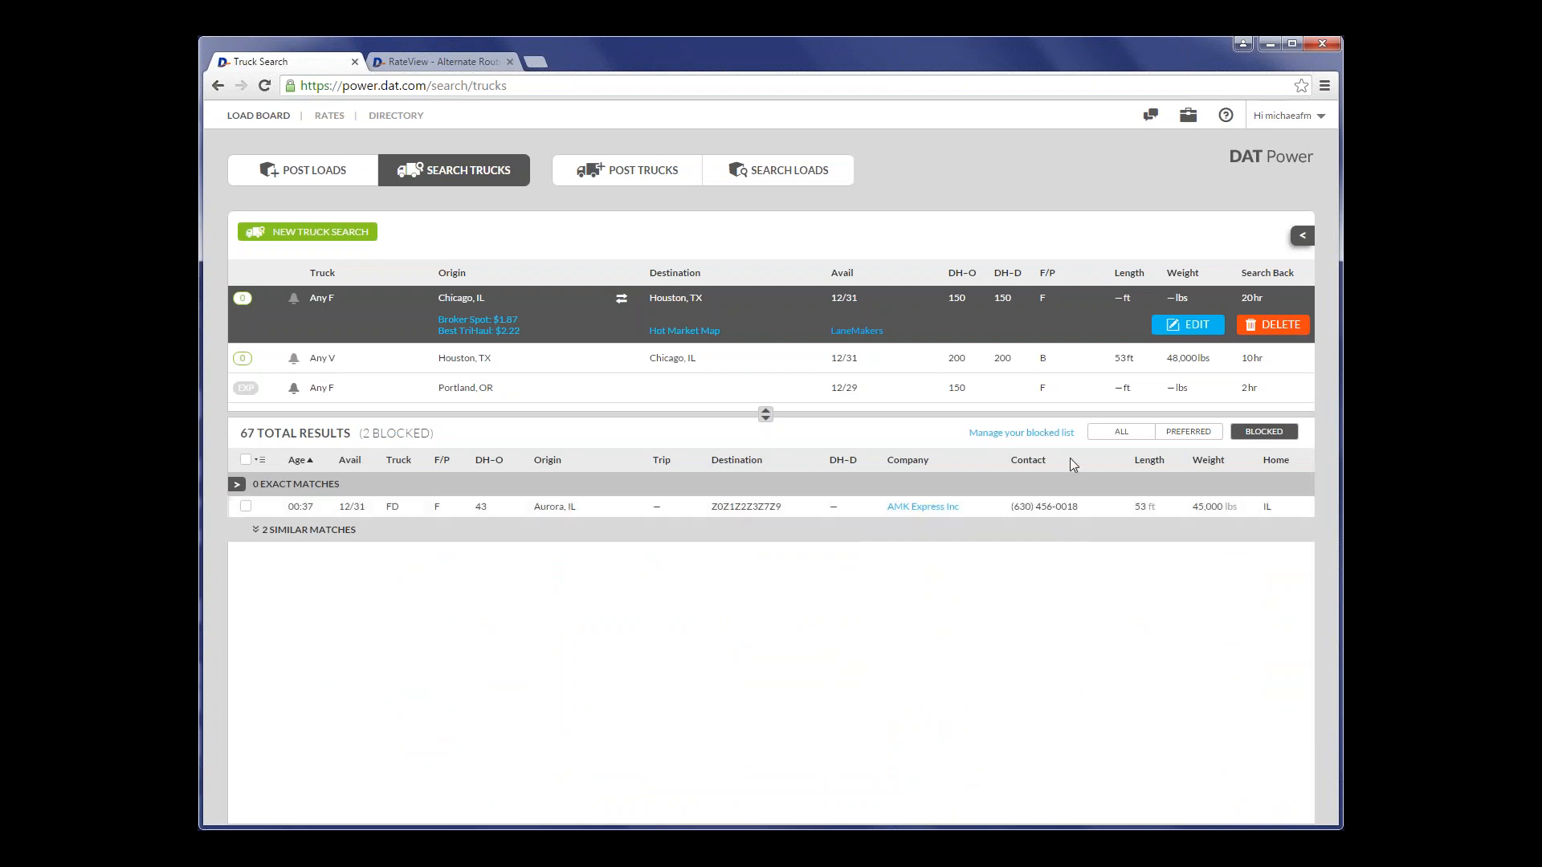
{"action": "left_click", "coordinate": [1141, 433]}
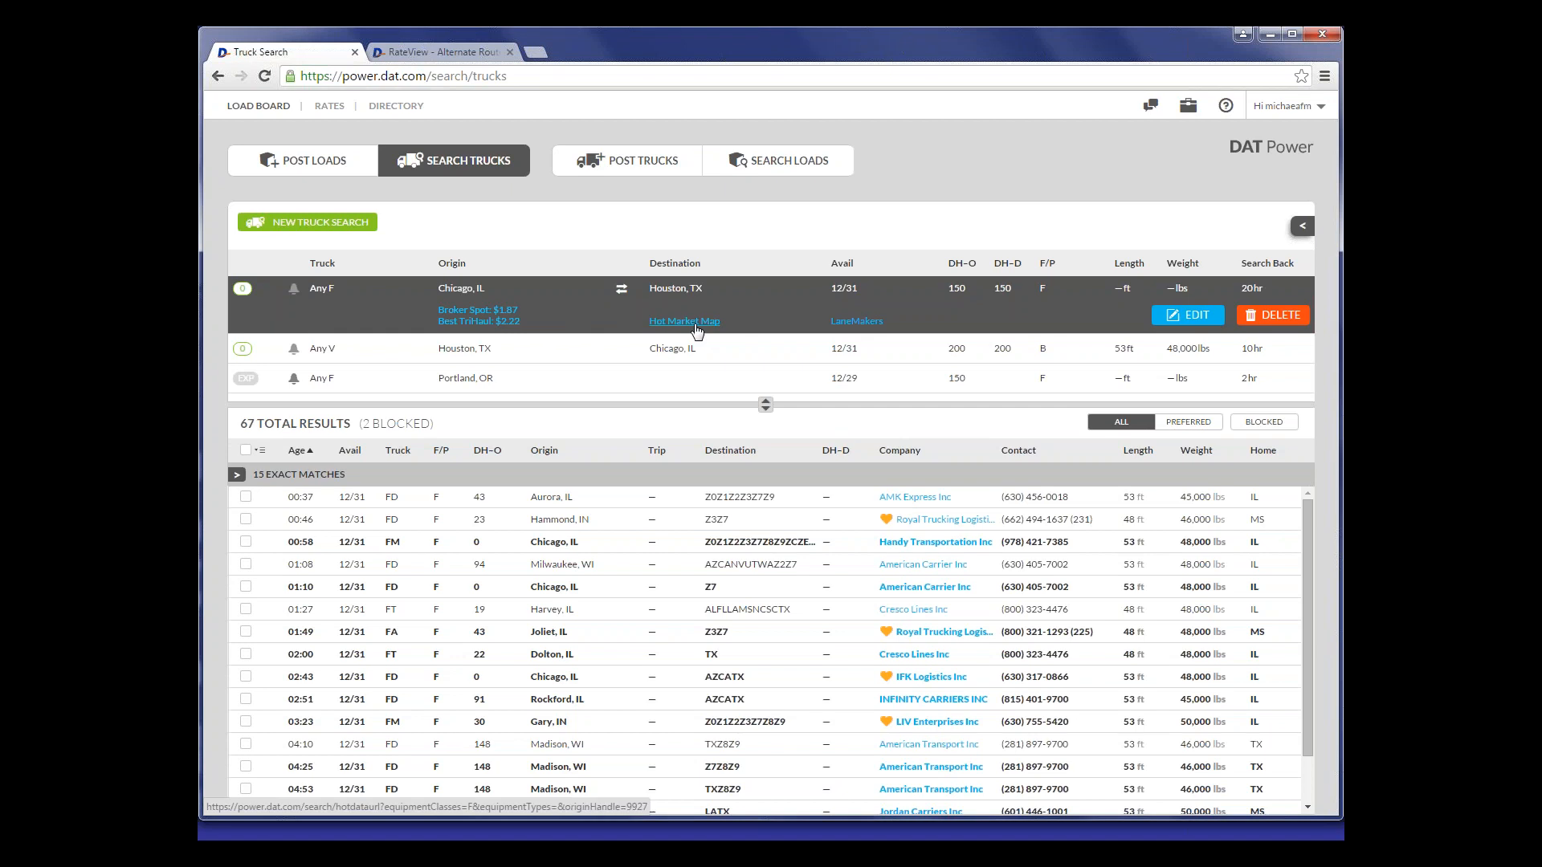
- Open the Hot Market Map of the Chicago to Houston search and check the flatbed figures of the Chicago and Miami markets
{"action": "left_click", "coordinate": [695, 324]}
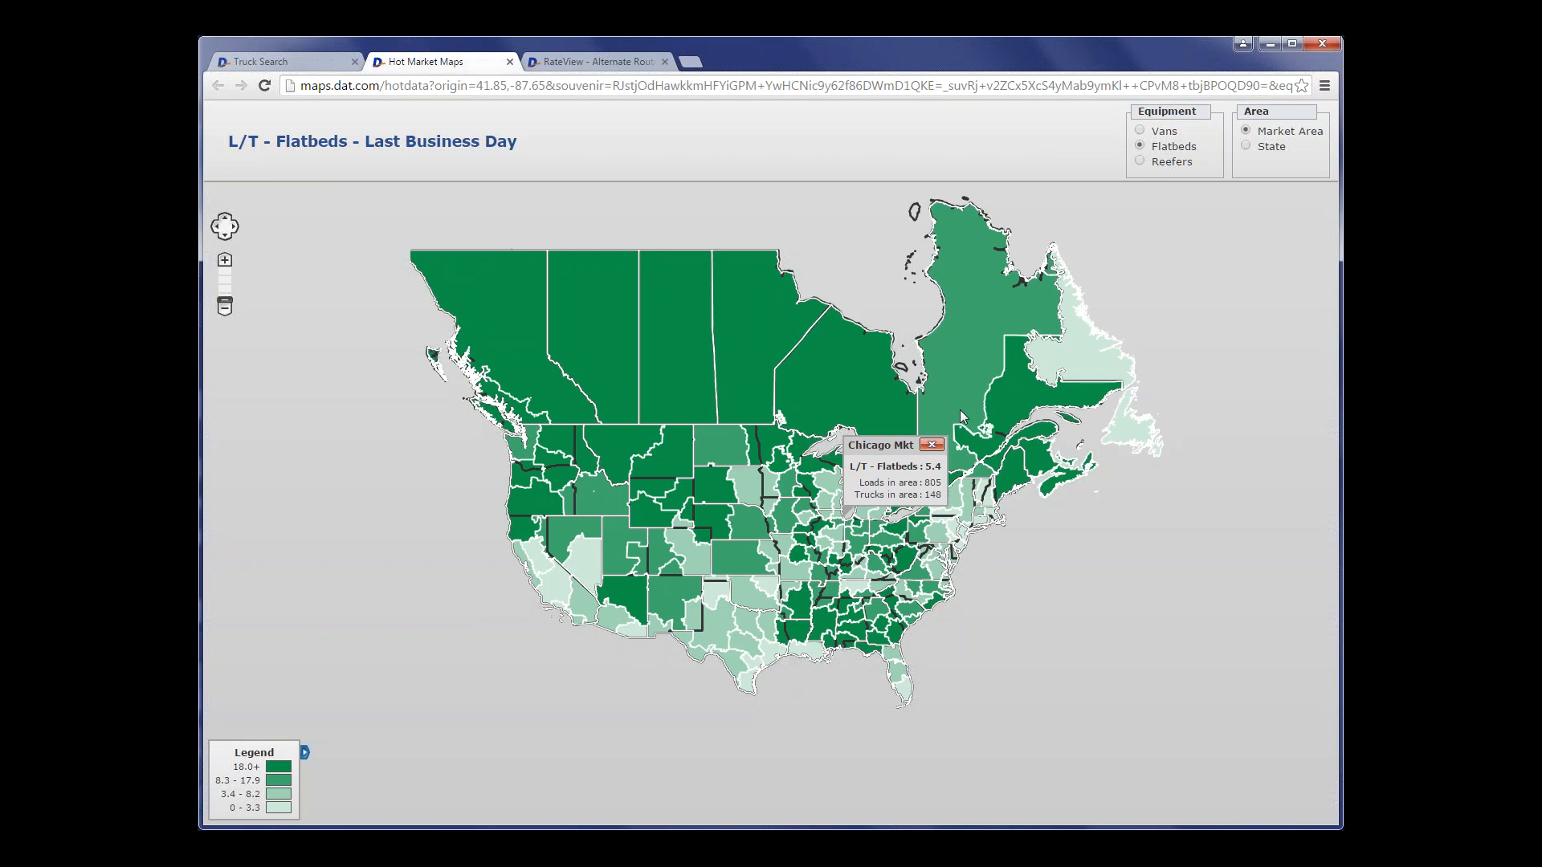
{"action": "left_click", "coordinate": [932, 445]}
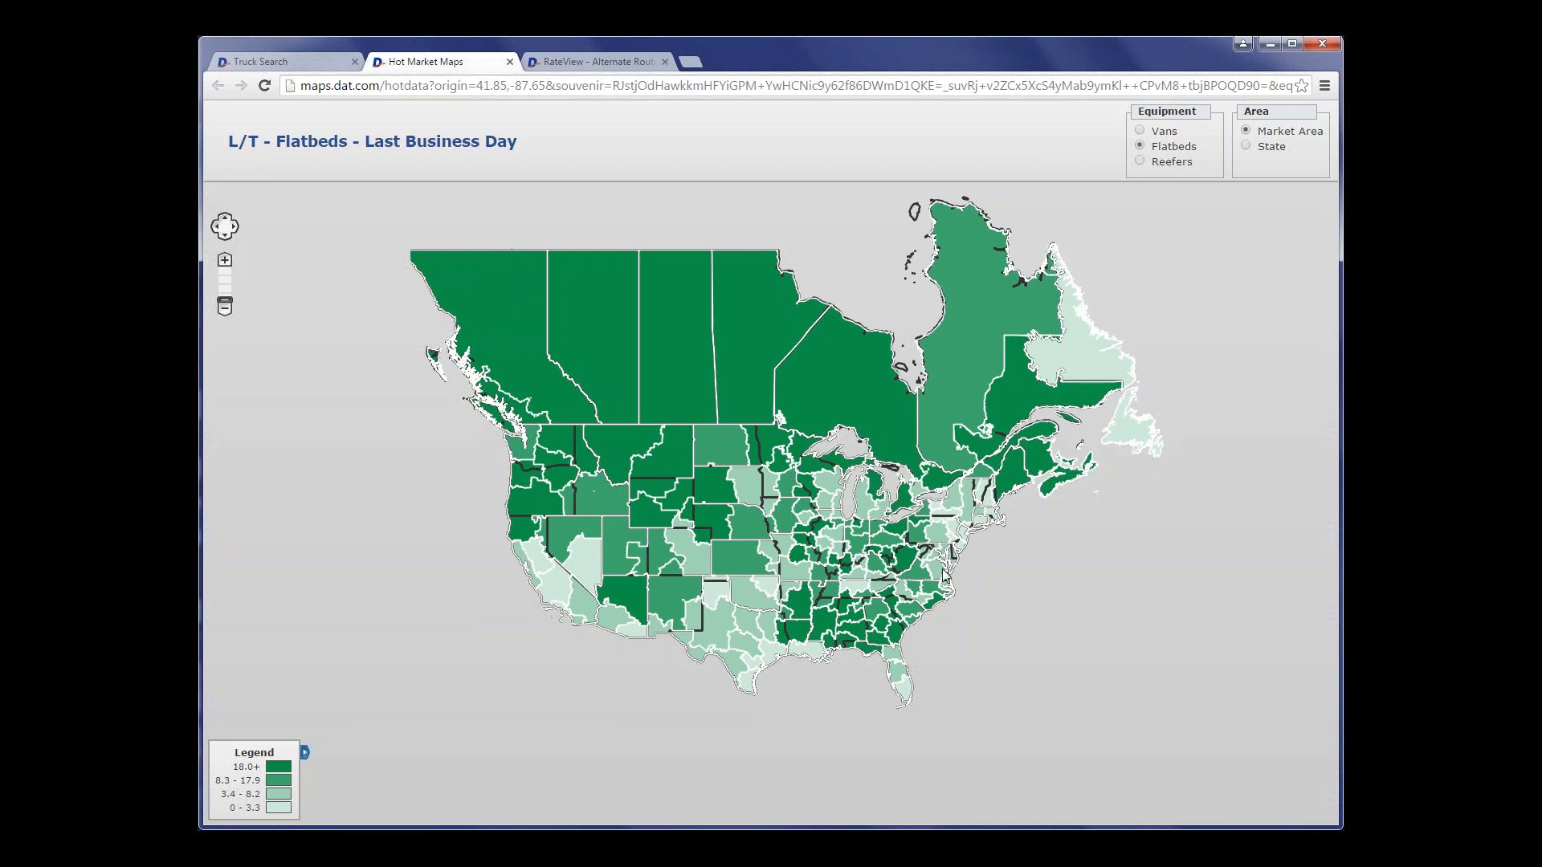
{"action": "left_click", "coordinate": [907, 696]}
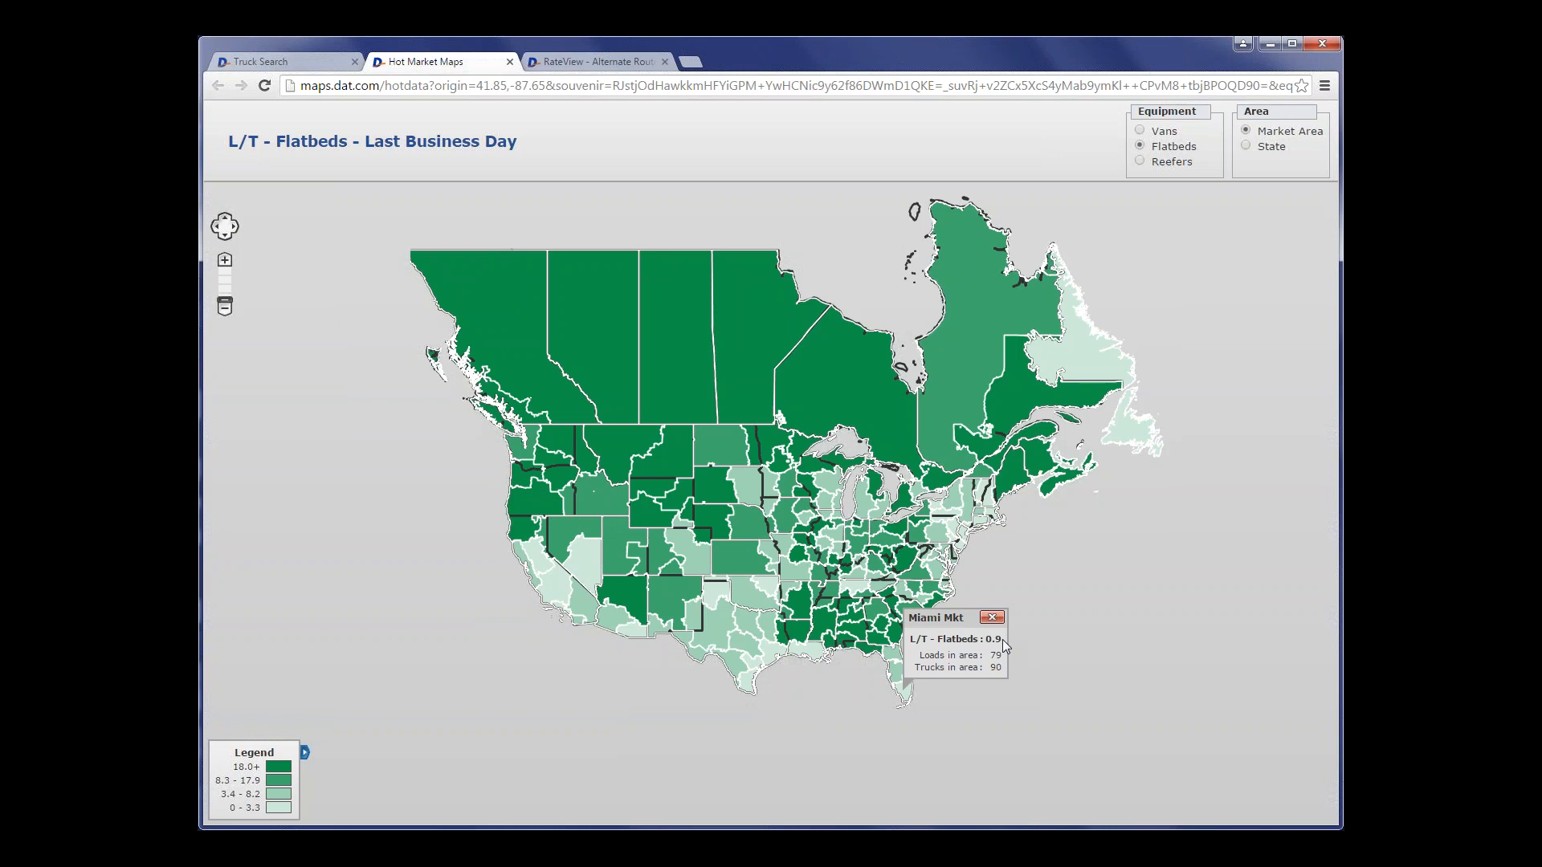
{"action": "left_click", "coordinate": [906, 695]}
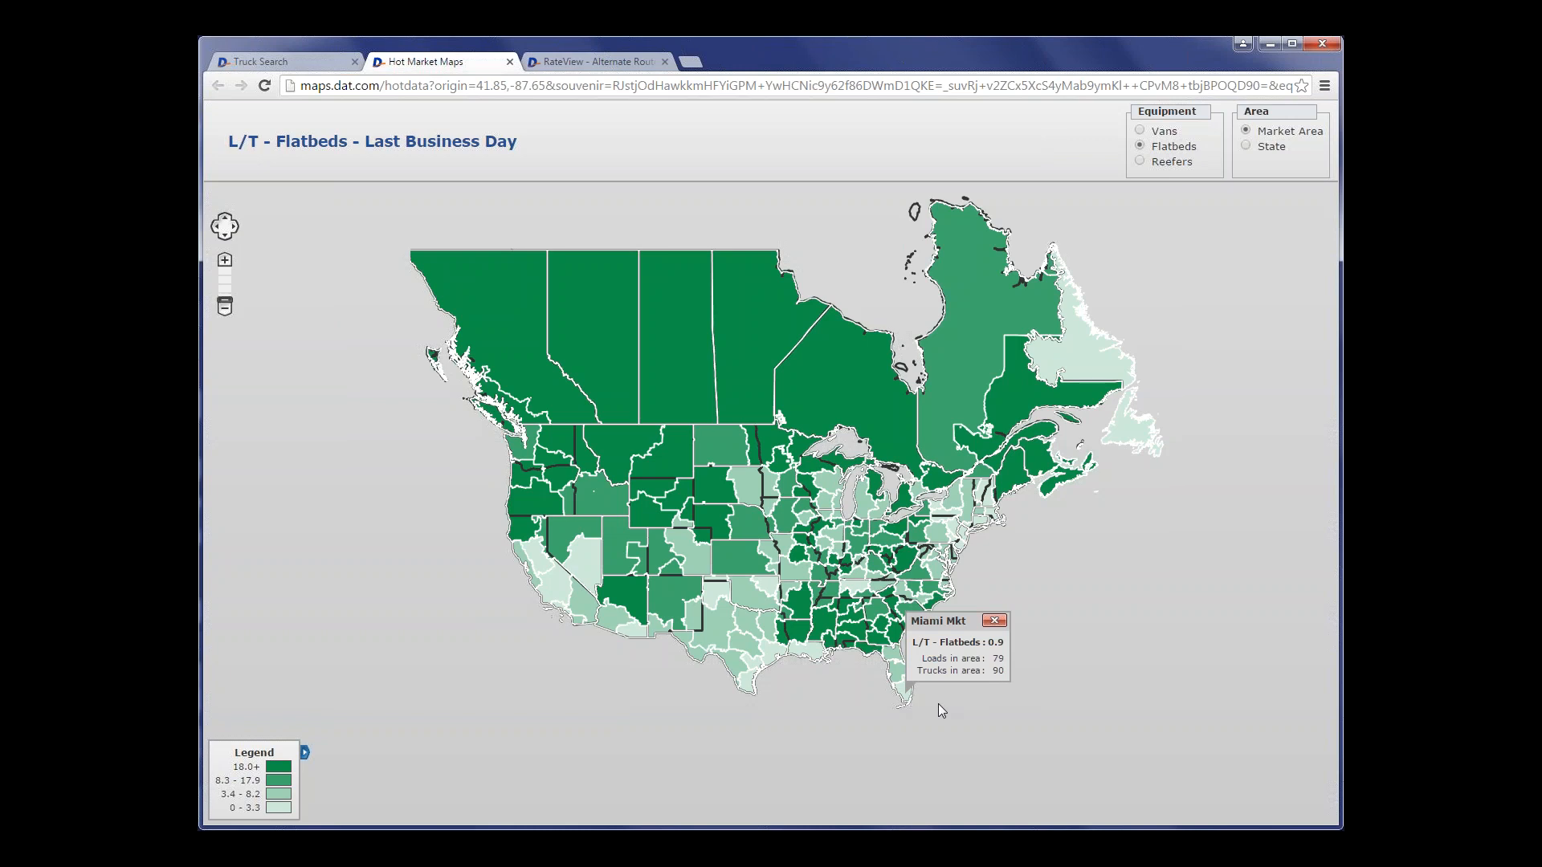
{"action": "left_click", "coordinate": [994, 621]}
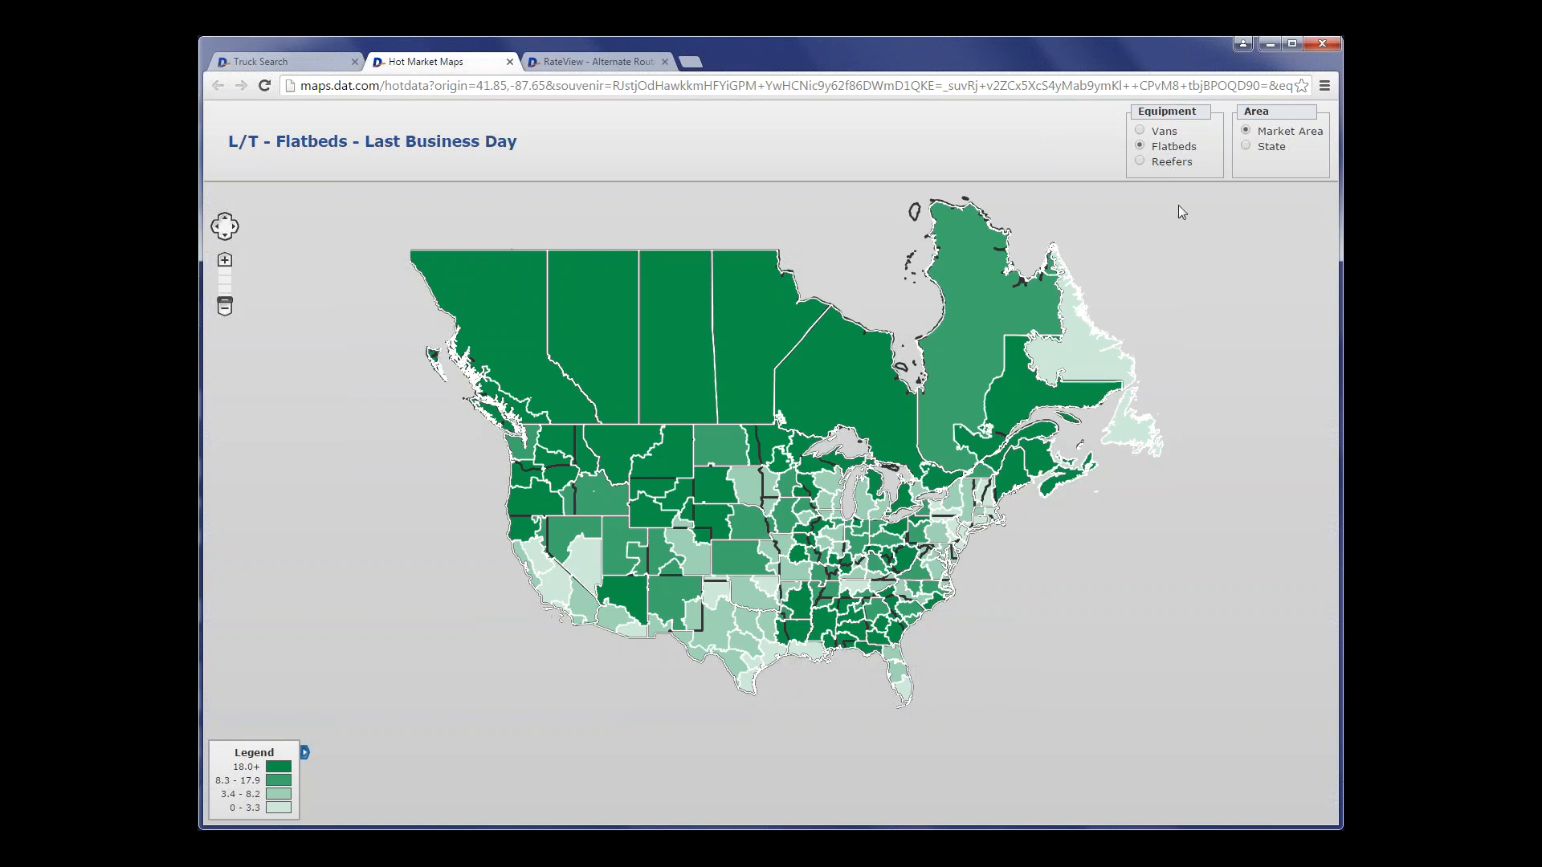
- Divide the map by state and check the flatbed figures for Oregon and the van figures for Kansas and California
{"action": "left_click", "coordinate": [1249, 146]}
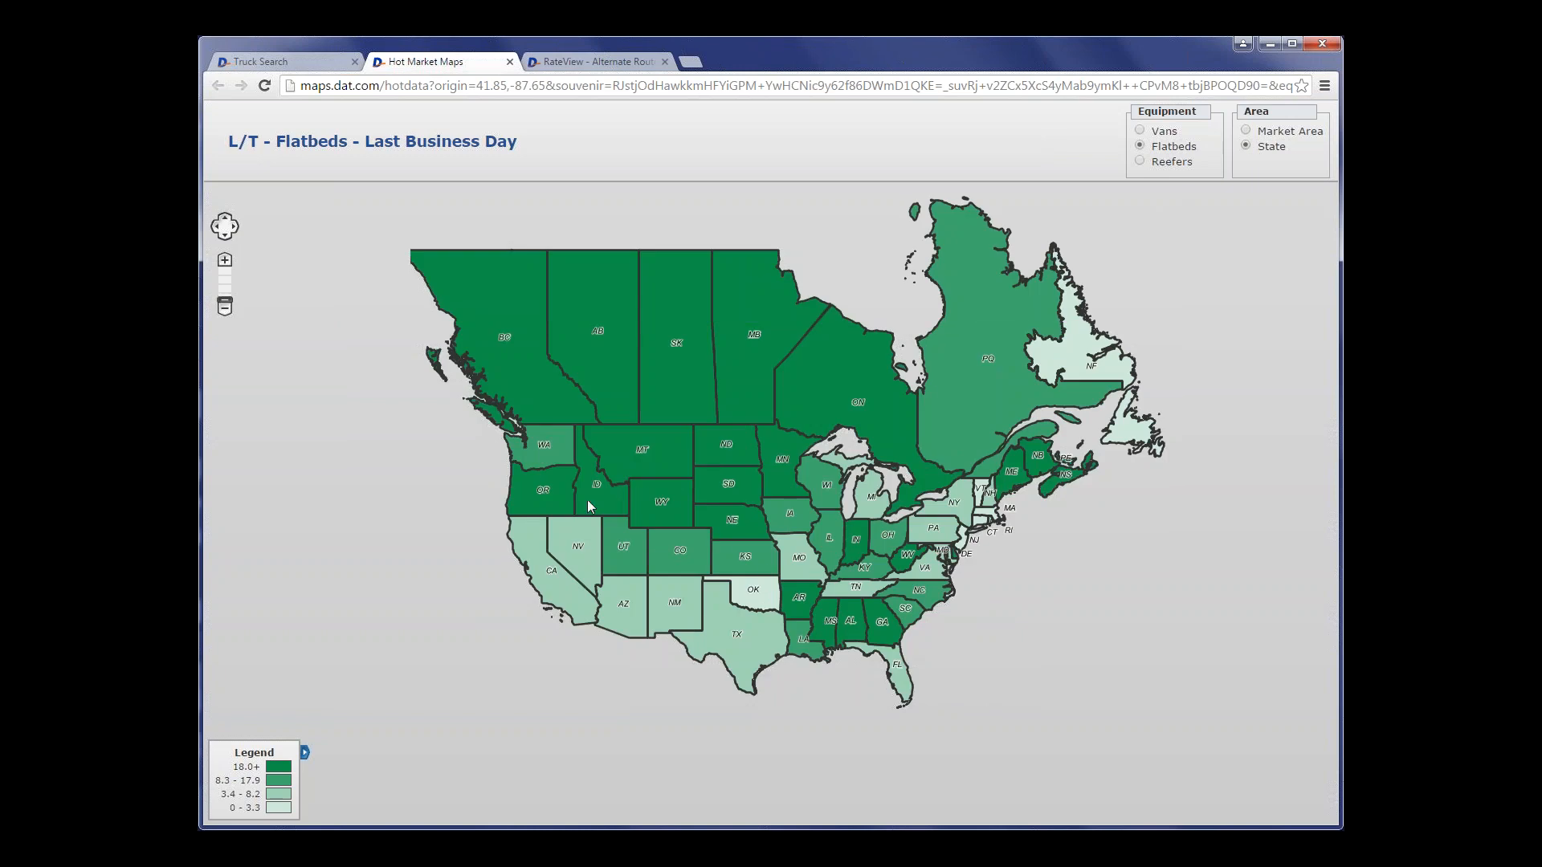
{"action": "left_click", "coordinate": [539, 491]}
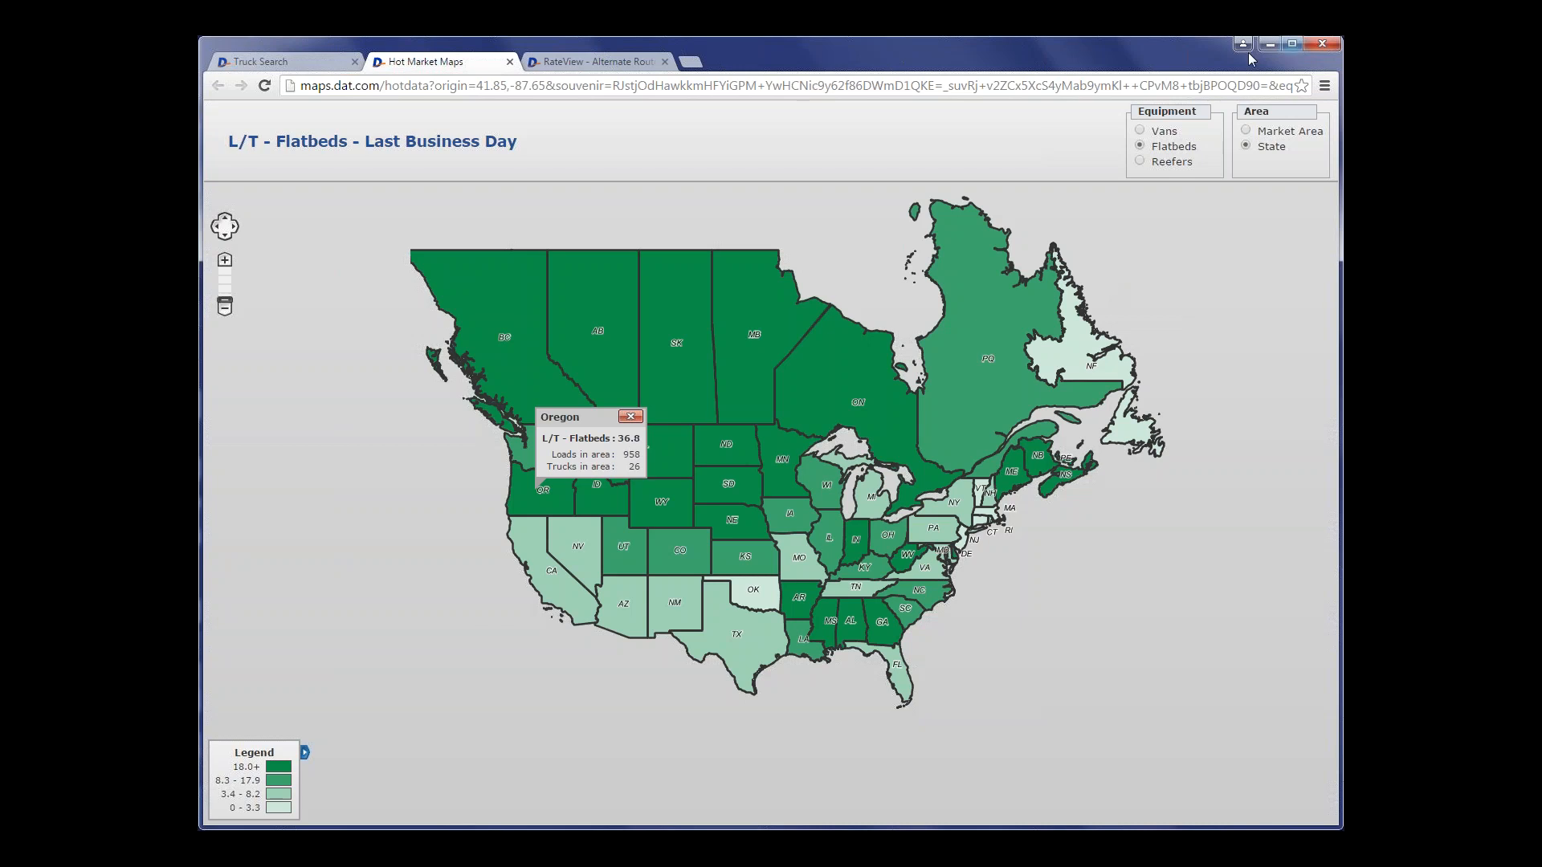
{"action": "left_click", "coordinate": [1140, 131]}
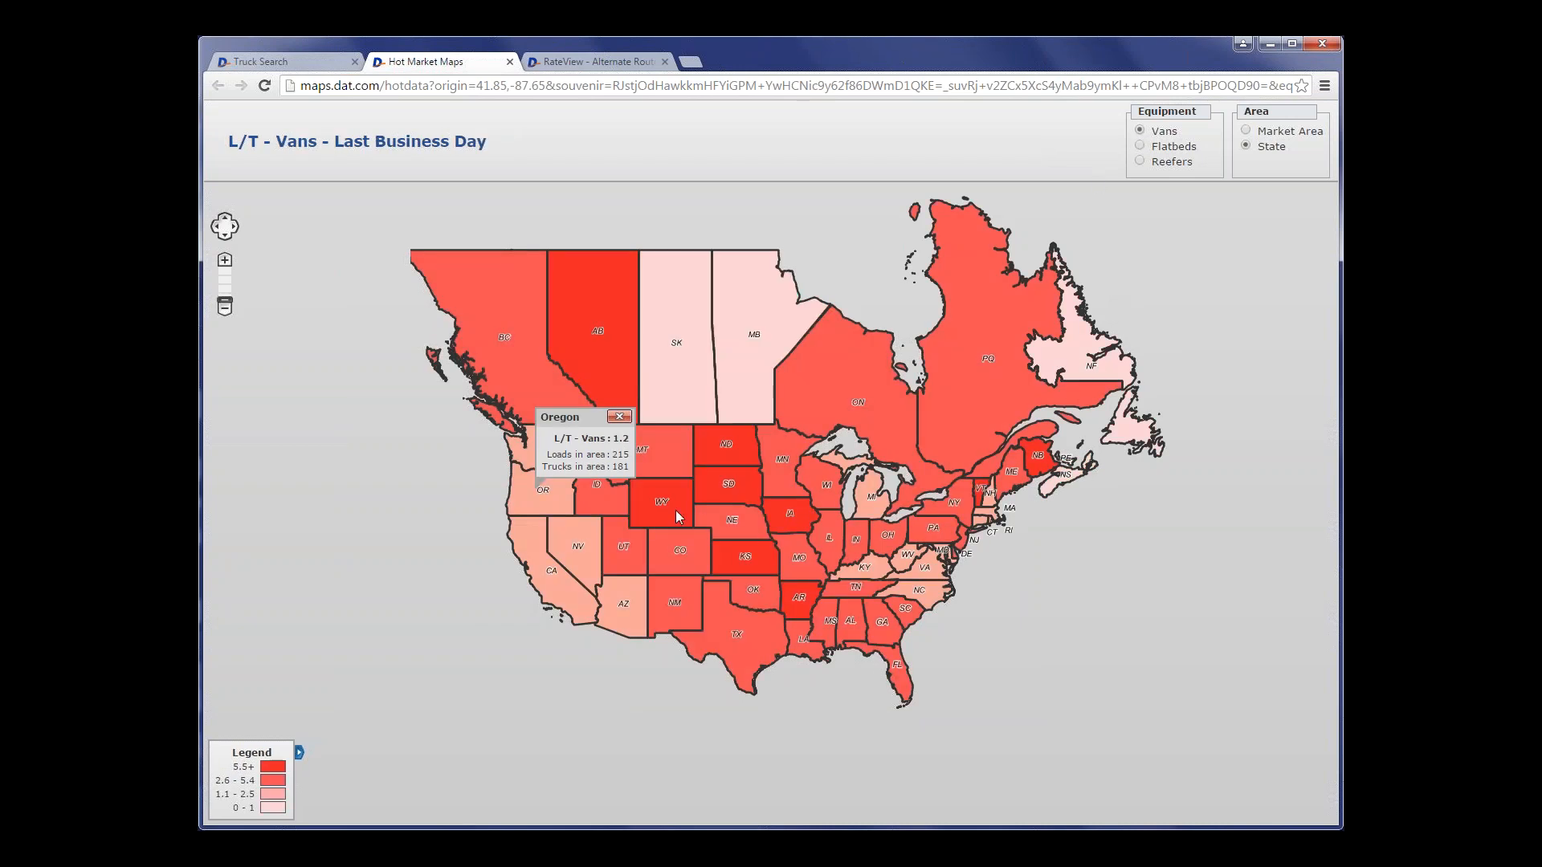
{"action": "left_click", "coordinate": [752, 574]}
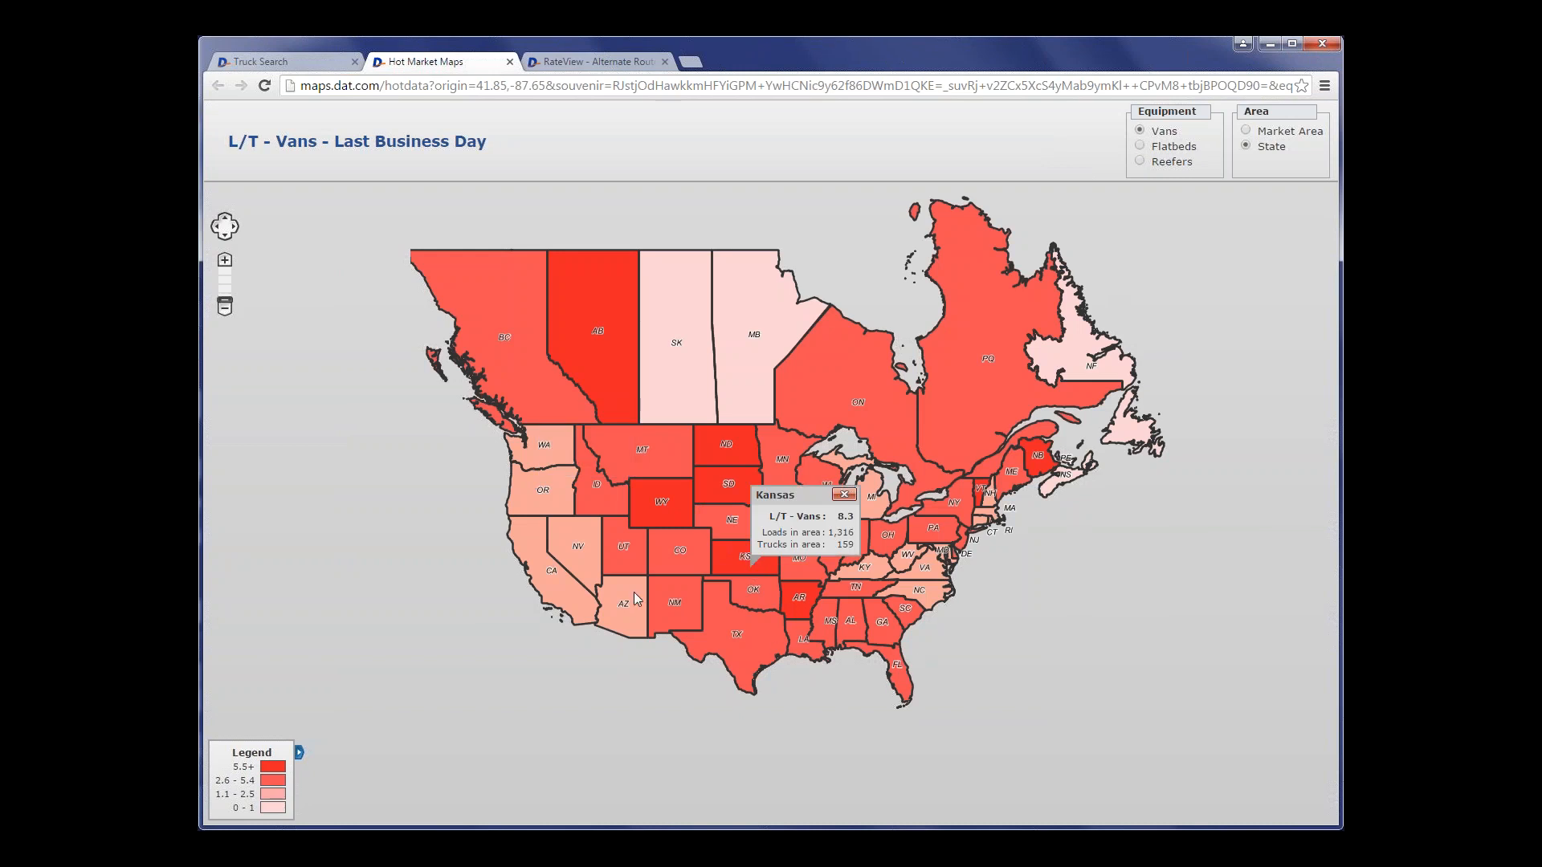
{"action": "left_click", "coordinate": [560, 595]}
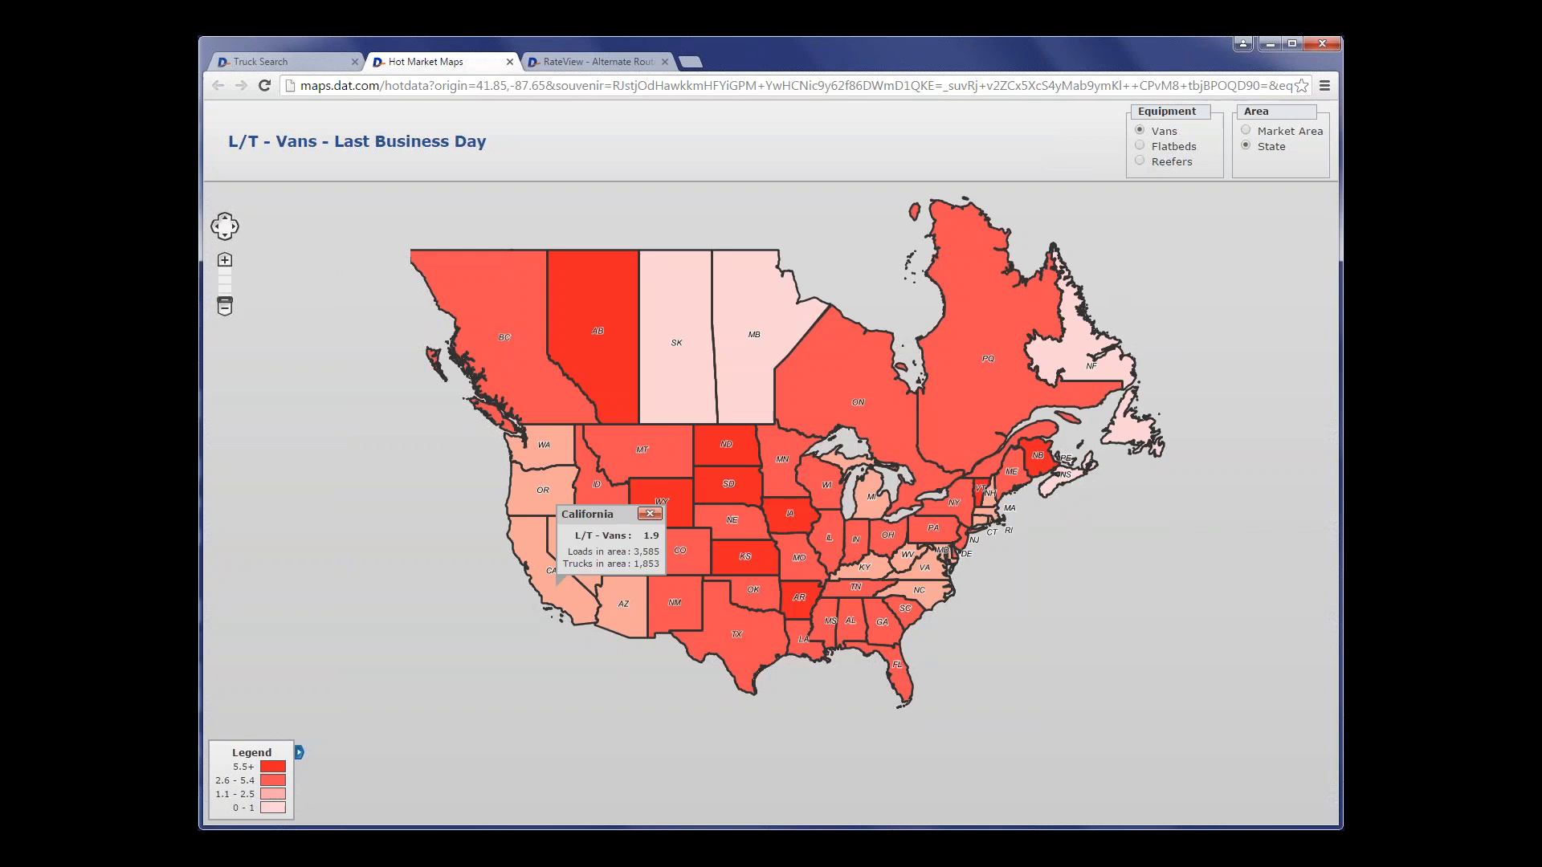
- Show the map for reefers, check the figures for North Carolina, and close the Hot Market Maps page
{"action": "left_click", "coordinate": [1157, 163]}
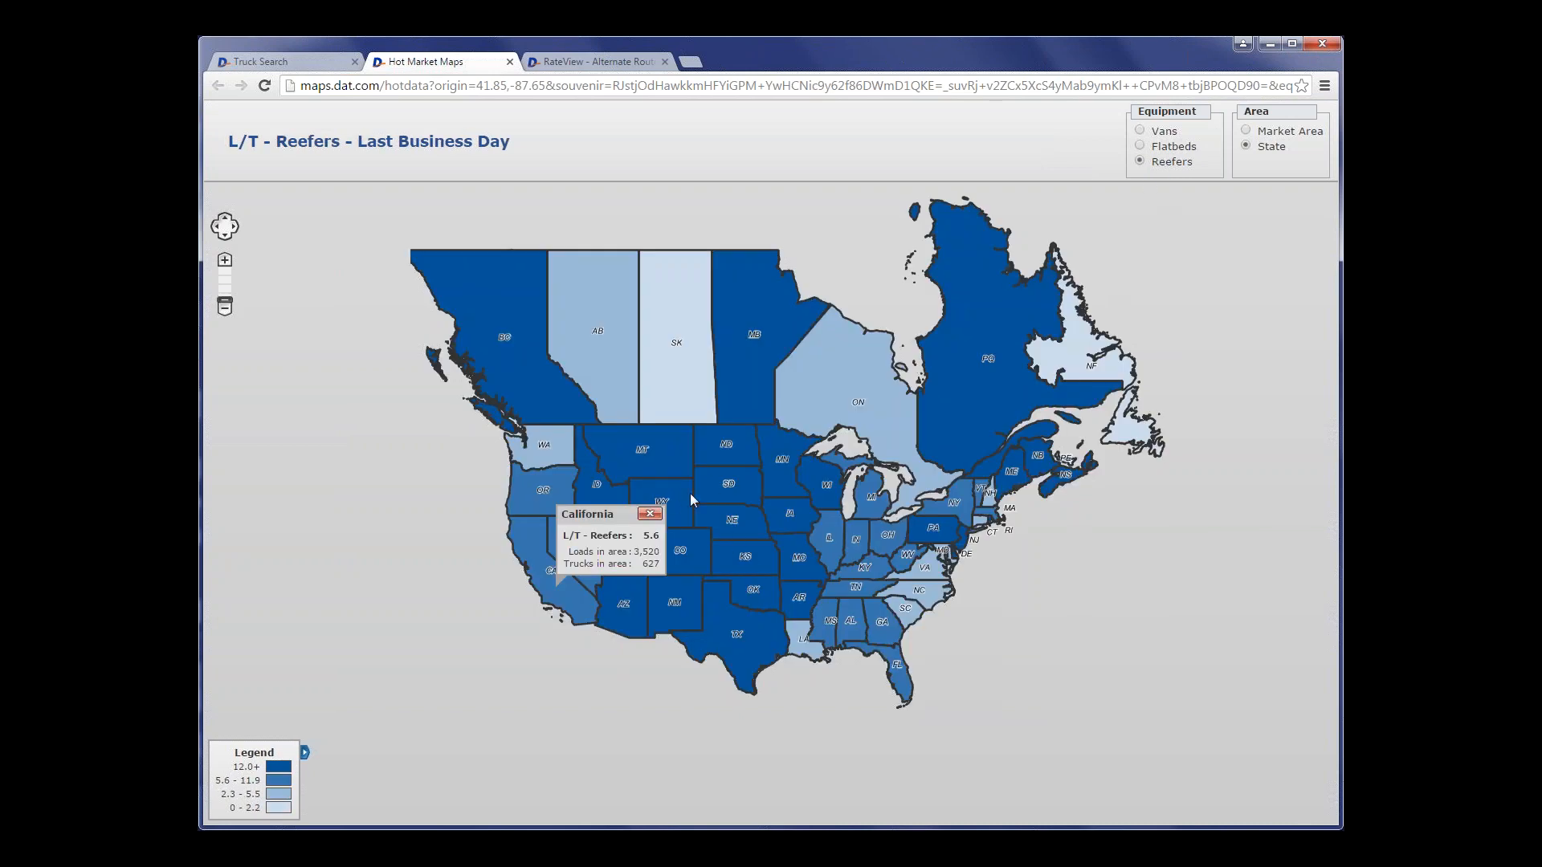
{"action": "left_click", "coordinate": [930, 602]}
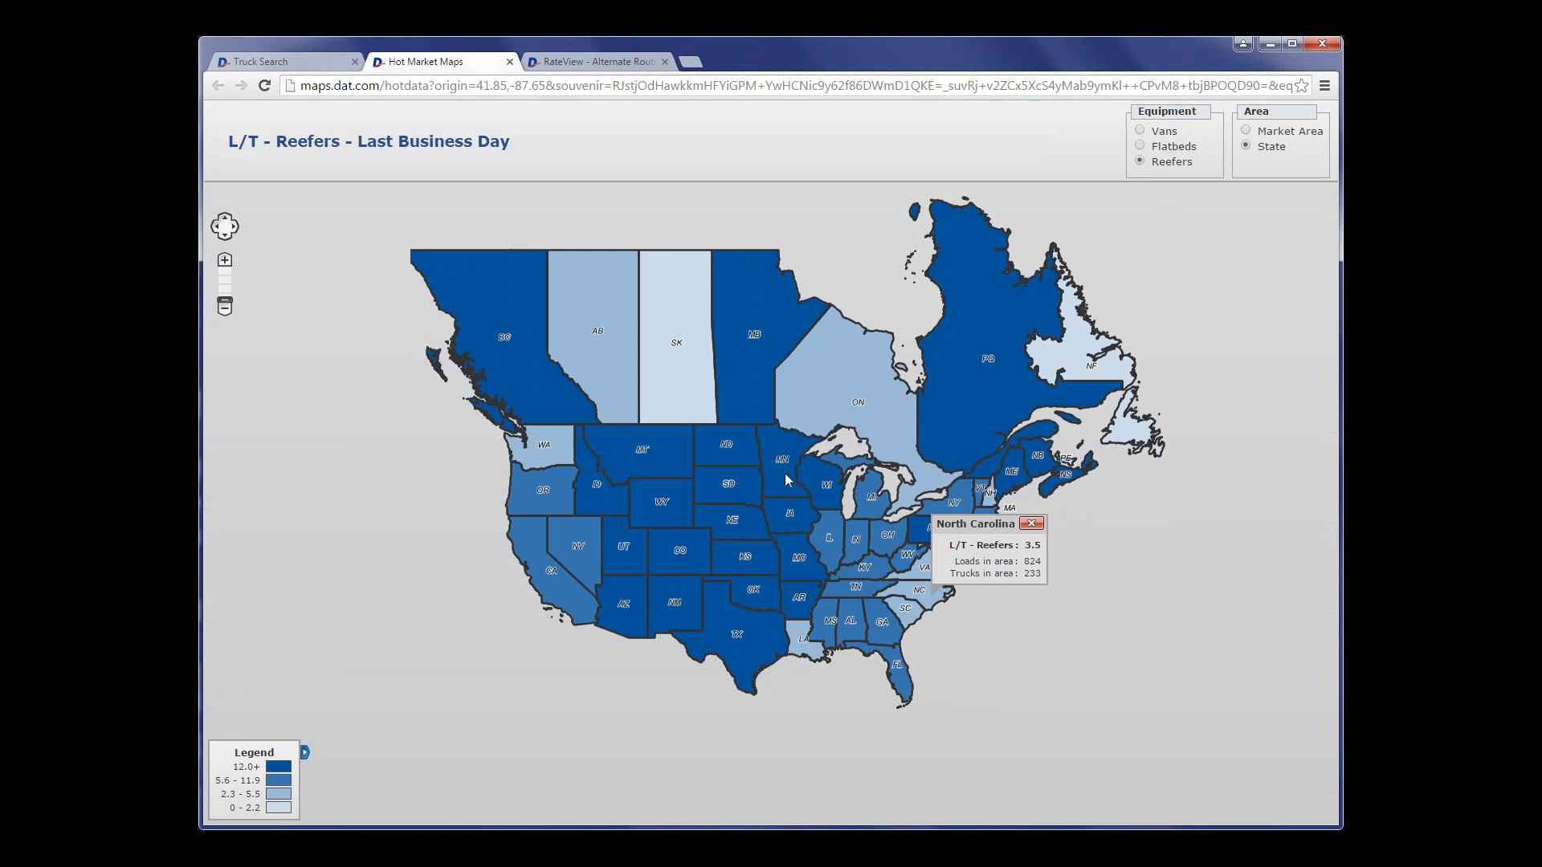
{"action": "left_click", "coordinate": [509, 61]}
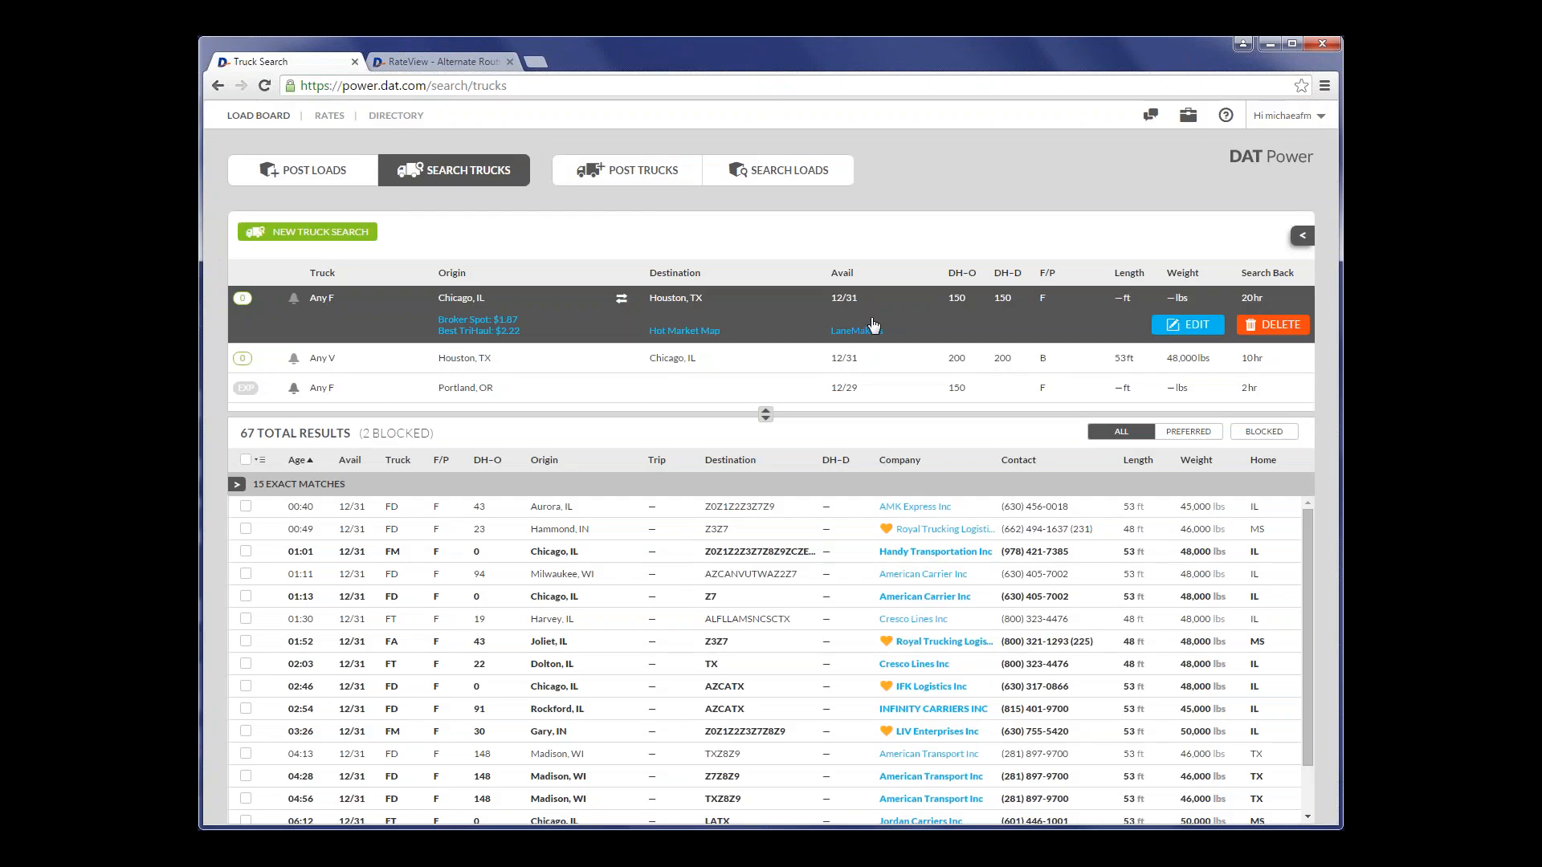
- View the LaneMakers report of top truck posters for the Chicago, IL to Houston, TX lane, and close it
{"action": "left_click", "coordinate": [850, 332]}
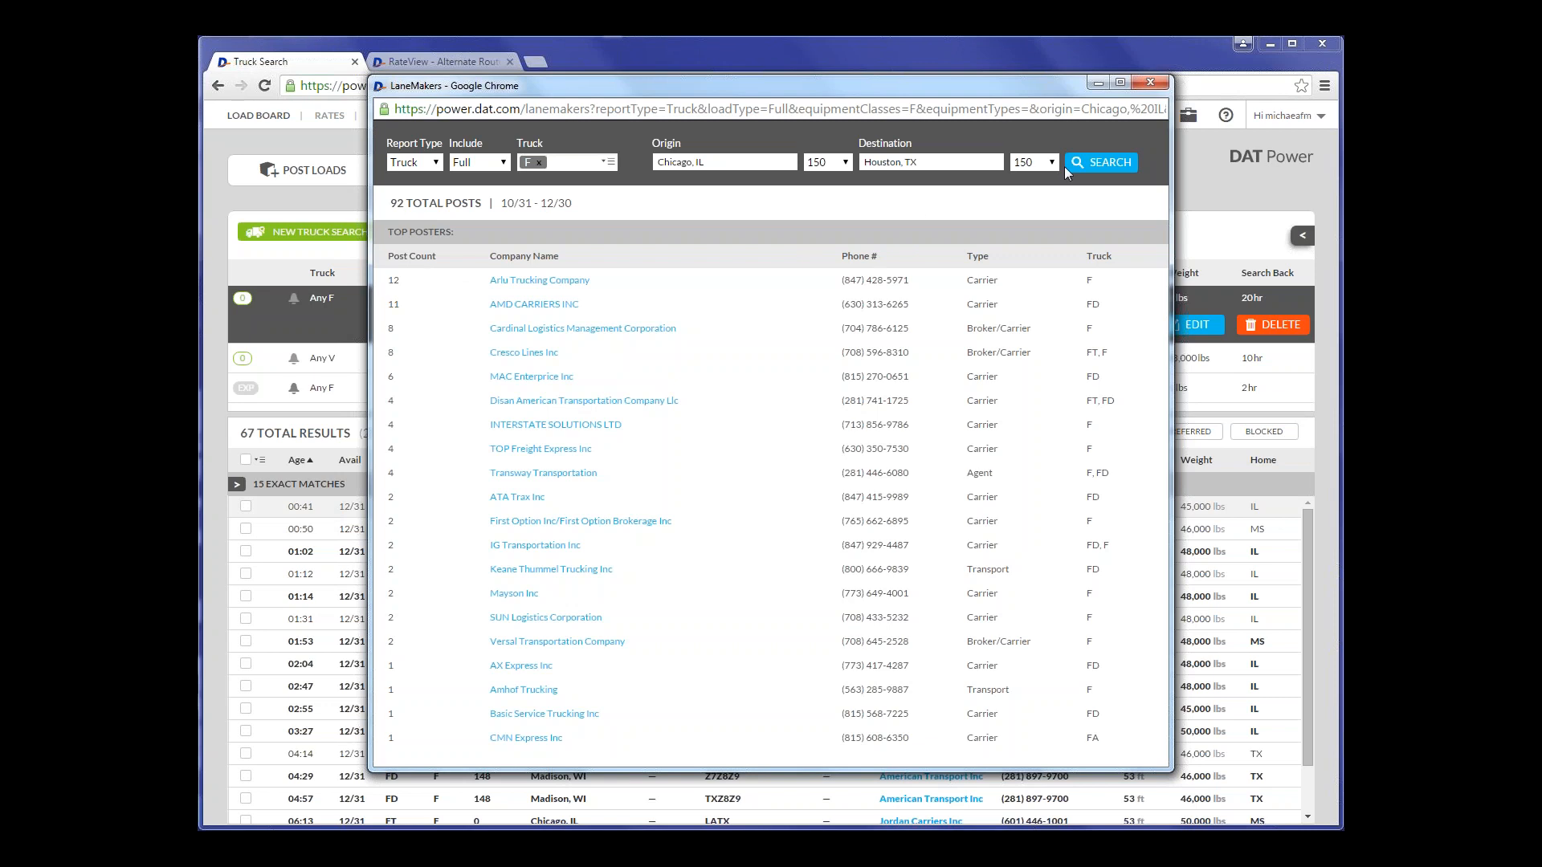
{"action": "left_click", "coordinate": [1154, 84]}
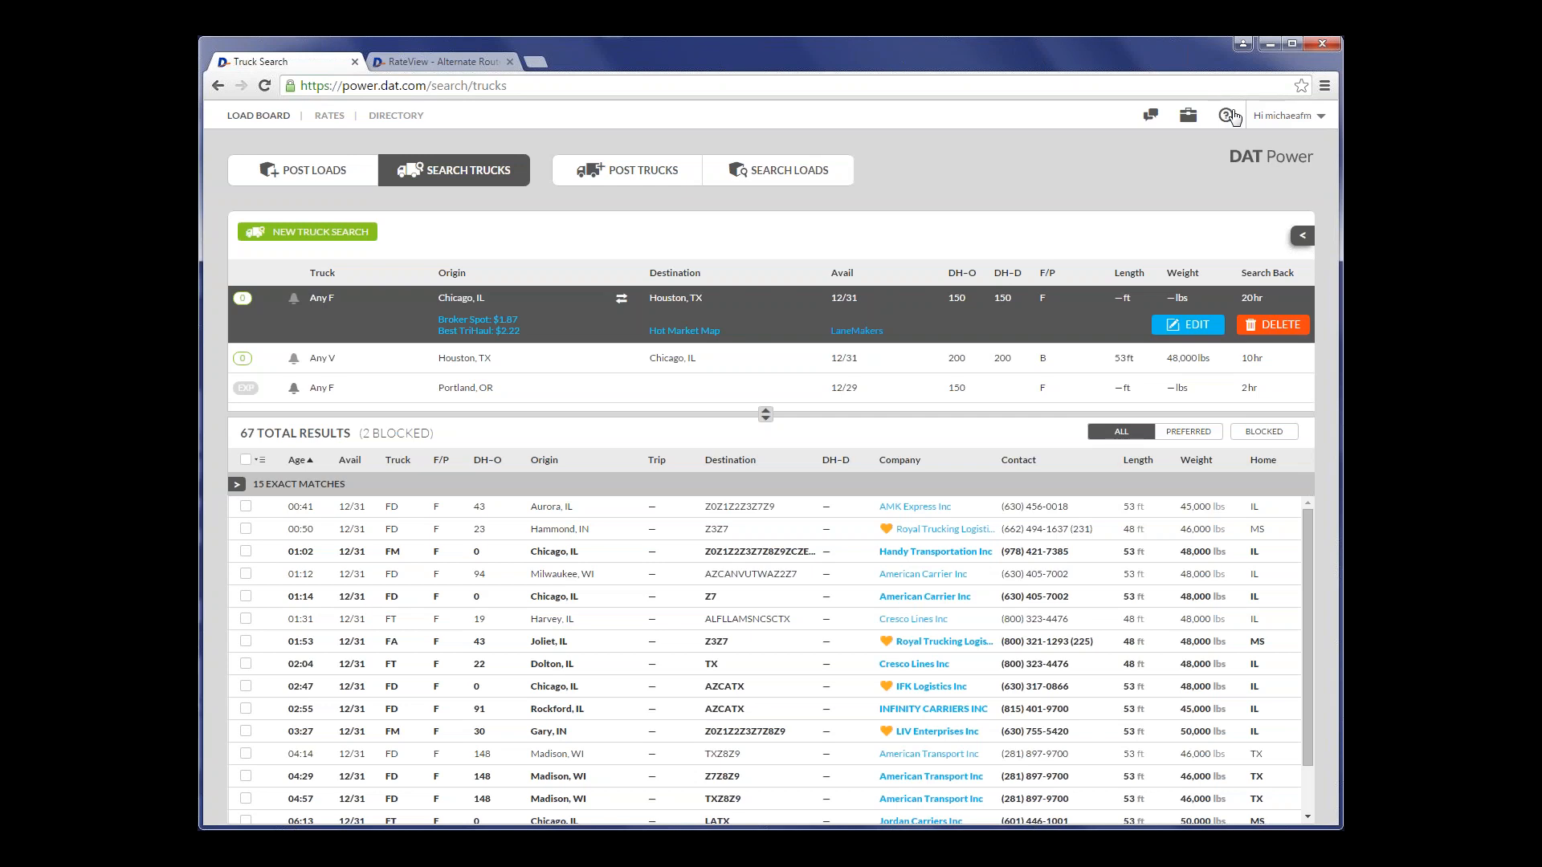
- Open the DAT Help Center's training videos page for Power and look over its how-to videos and topics
{"action": "left_click", "coordinate": [1234, 116]}
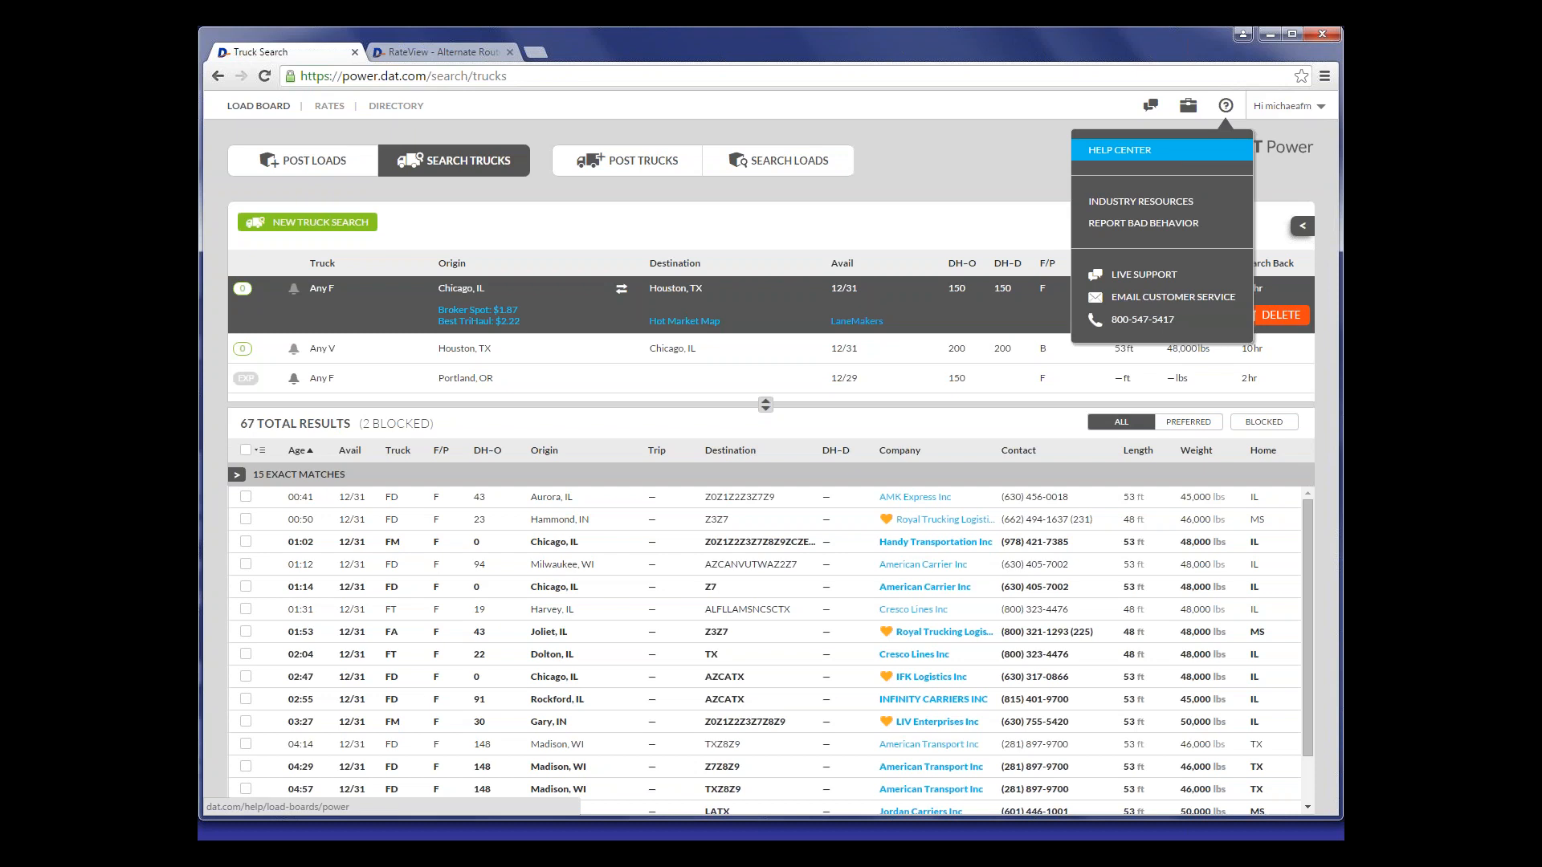
{"action": "left_click", "coordinate": [1124, 150]}
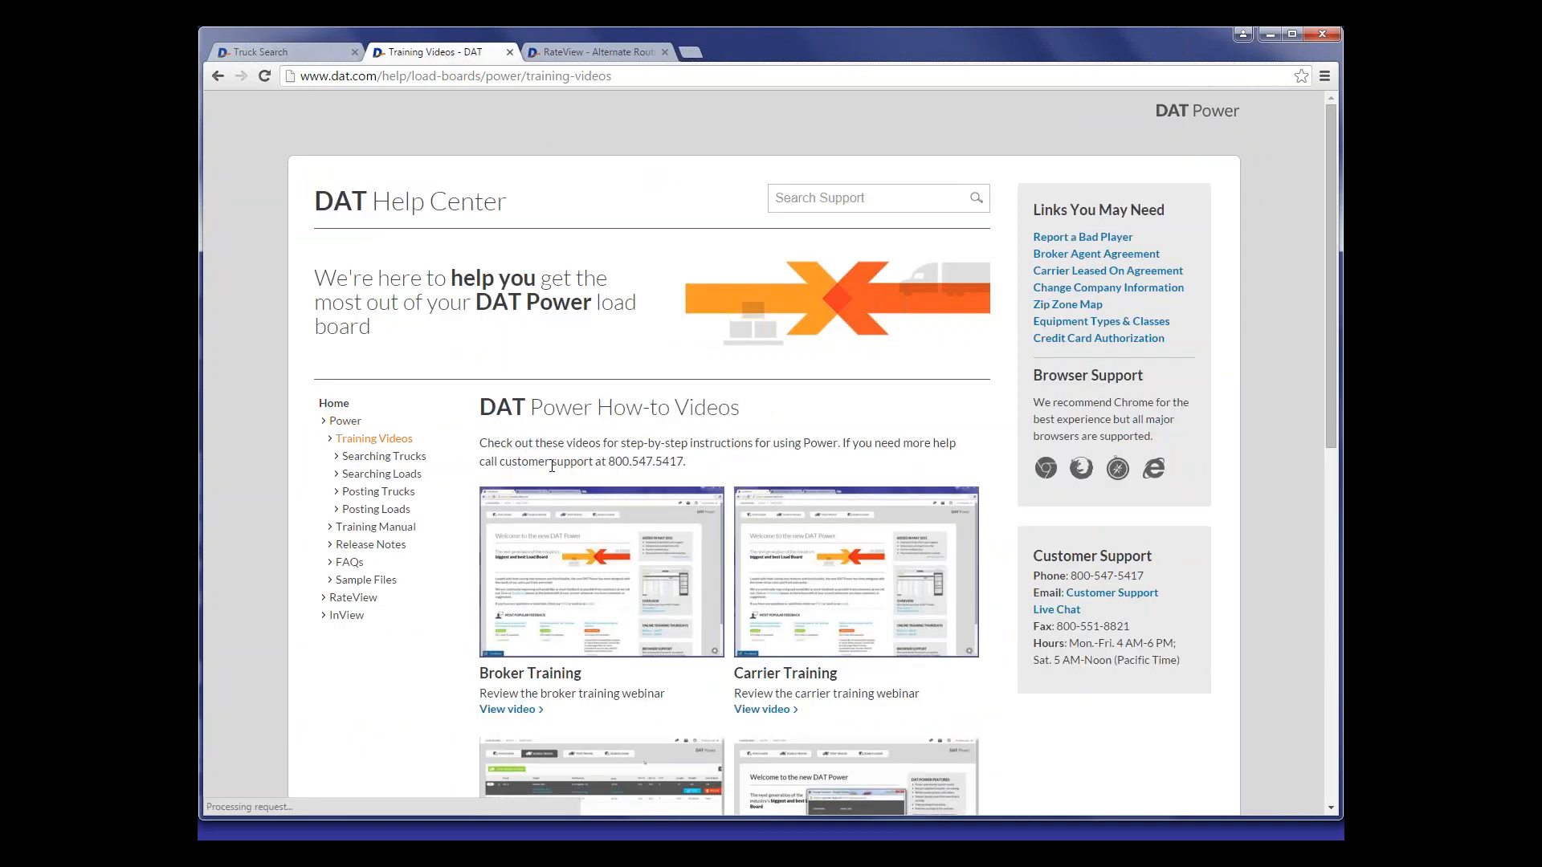
{"action": "scroll", "coordinate": [552, 466], "scroll_direction": "down", "scroll_amount": 1}
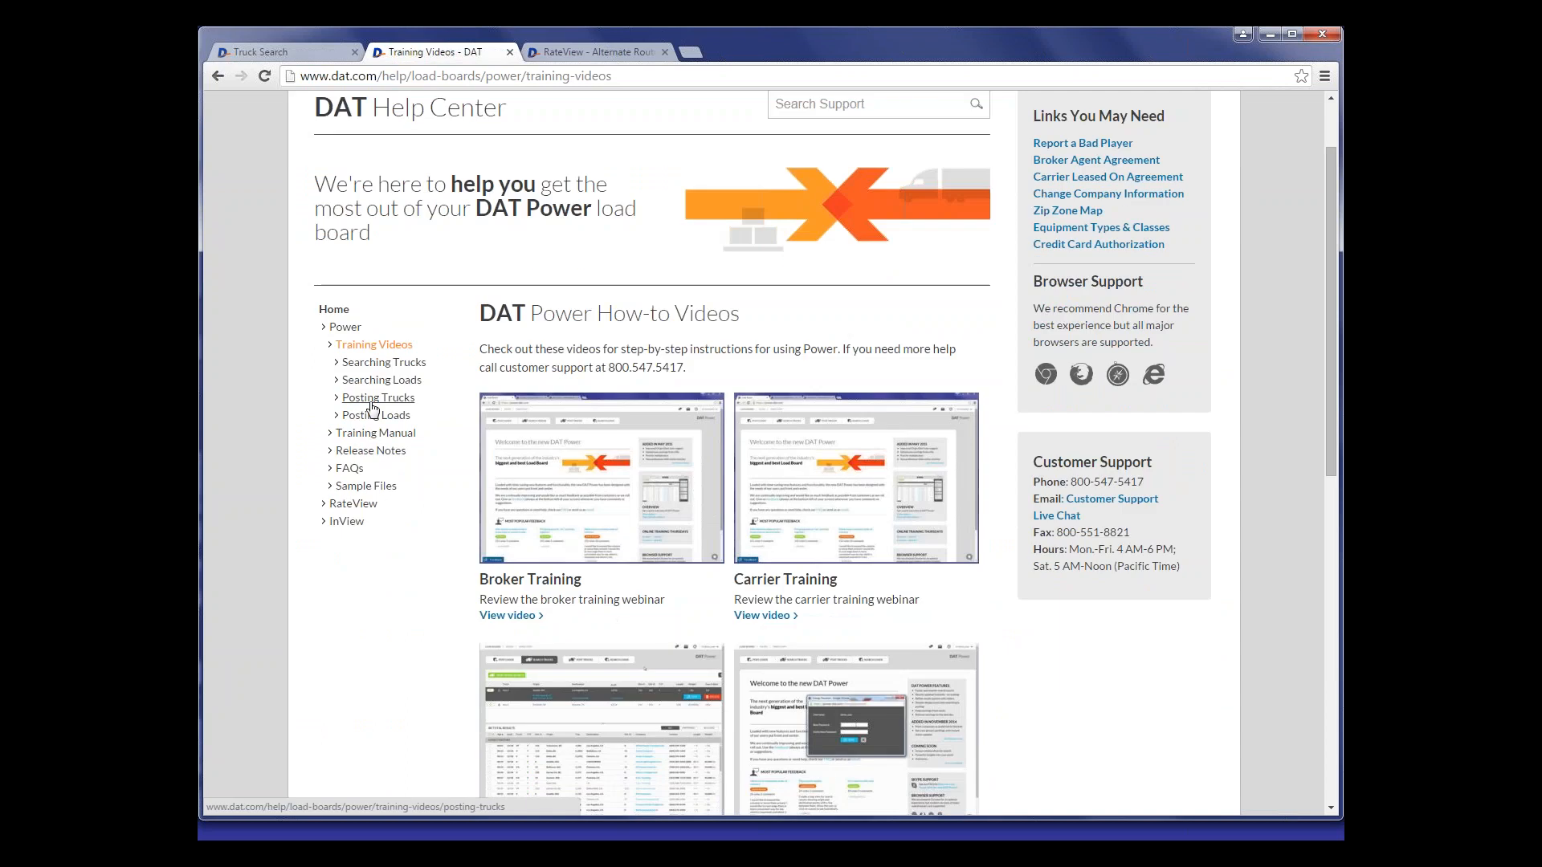
{"action": "scroll", "coordinate": [377, 411], "scroll_direction": "up", "scroll_amount": 1}
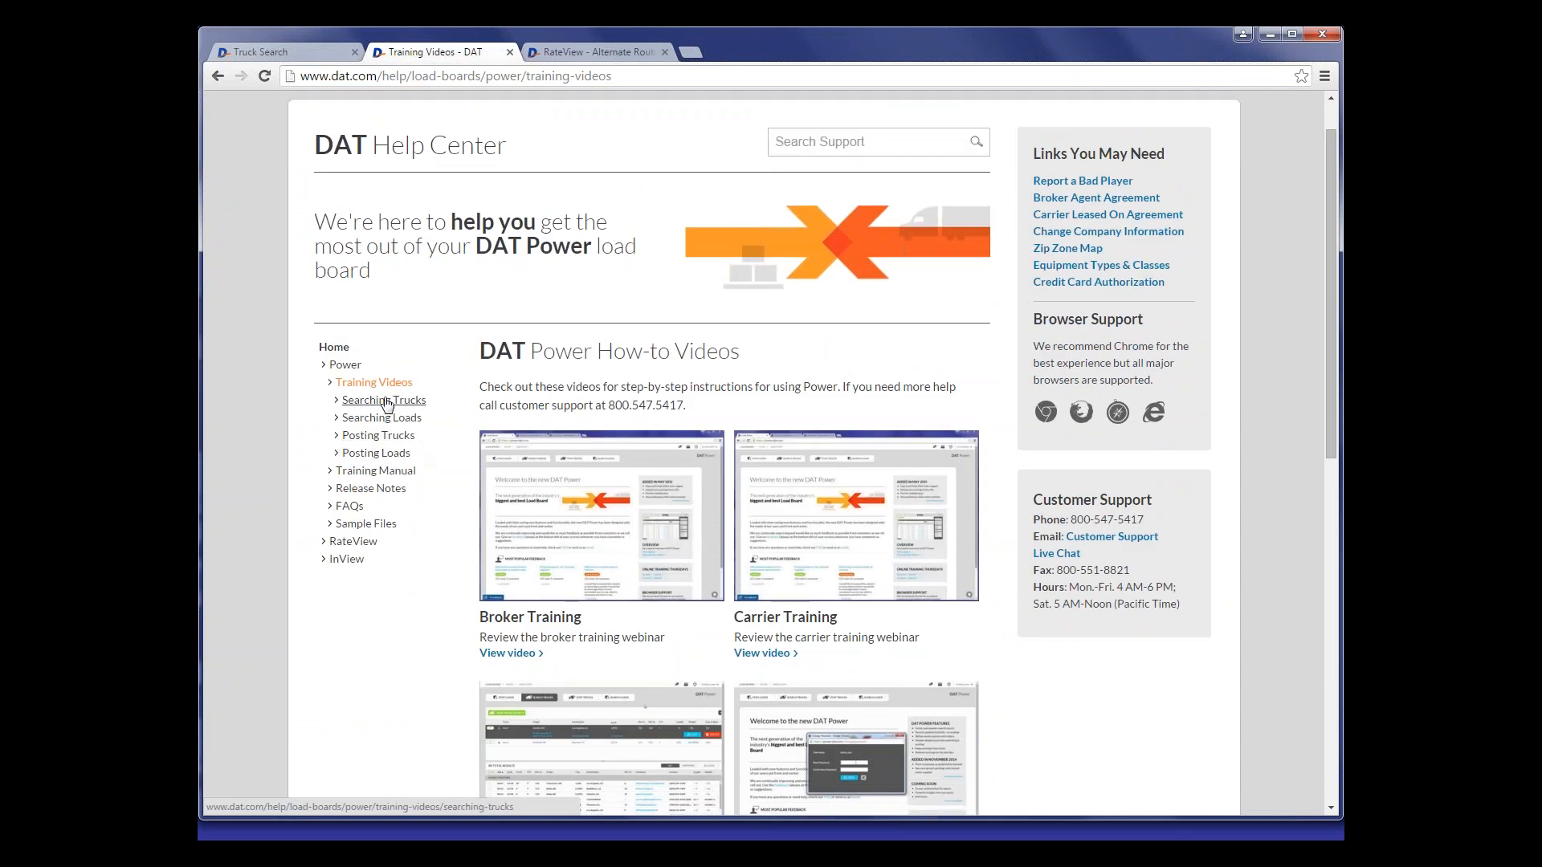